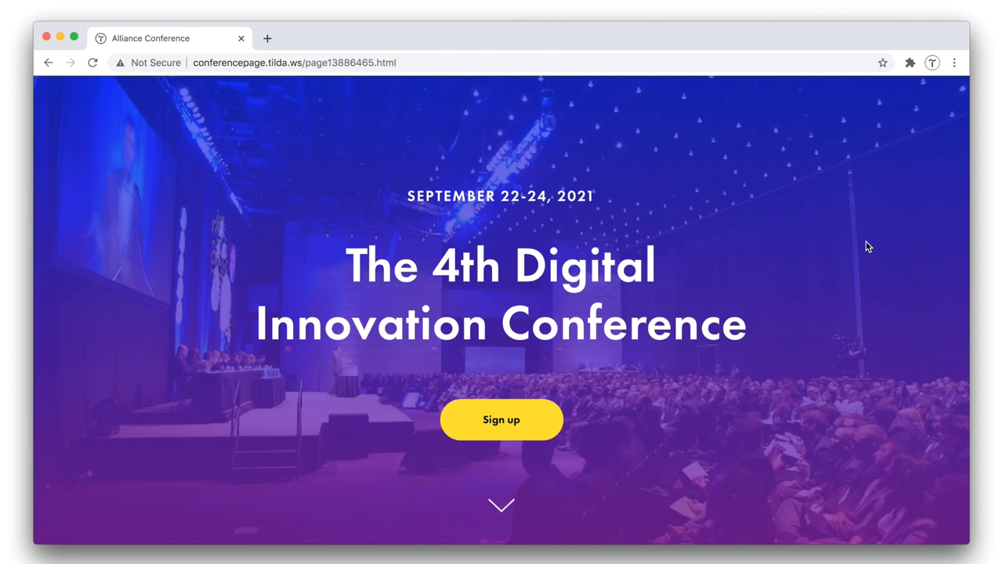
{"action": "scroll", "coordinate": [866, 242], "scroll_direction": "down", "scroll_amount": 5}
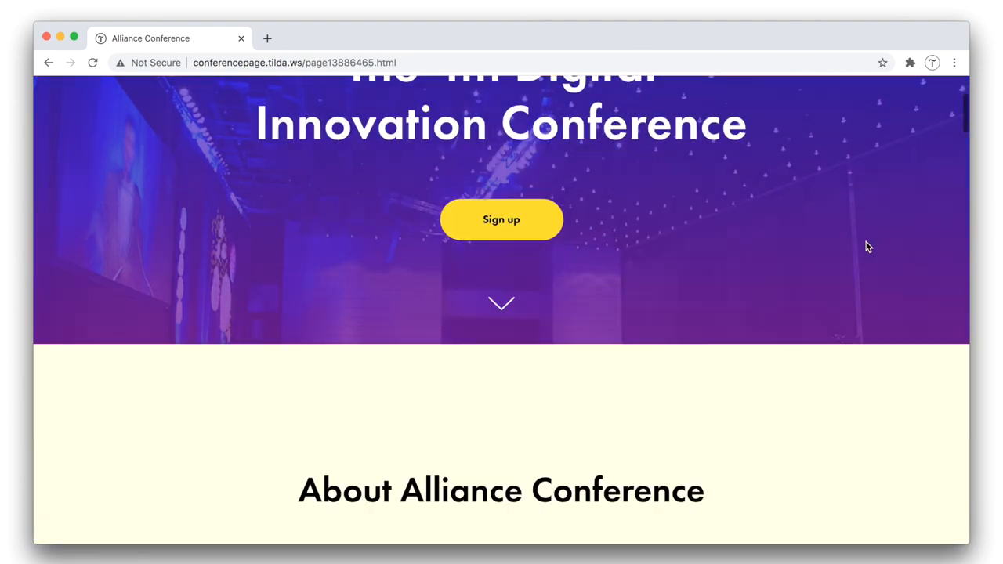
{"action": "scroll", "coordinate": [866, 242], "scroll_direction": "down", "scroll_amount": 5}
{"action": "scroll", "coordinate": [867, 247], "scroll_direction": "down", "scroll_amount": 5}
{"action": "scroll", "coordinate": [867, 247], "scroll_direction": "down", "scroll_amount": 5}
{"action": "scroll", "coordinate": [868, 247], "scroll_direction": "down", "scroll_amount": 5}
{"action": "scroll", "coordinate": [867, 247], "scroll_direction": "down", "scroll_amount": 5}
{"action": "scroll", "coordinate": [867, 247], "scroll_direction": "down", "scroll_amount": 5}
{"action": "scroll", "coordinate": [867, 246], "scroll_direction": "down", "scroll_amount": 5}
{"action": "scroll", "coordinate": [867, 247], "scroll_direction": "down", "scroll_amount": 5}
{"action": "scroll", "coordinate": [867, 246], "scroll_direction": "down", "scroll_amount": 5}
{"action": "scroll", "coordinate": [867, 247], "scroll_direction": "down", "scroll_amount": 5}
{"action": "scroll", "coordinate": [867, 247], "scroll_direction": "down", "scroll_amount": 5}
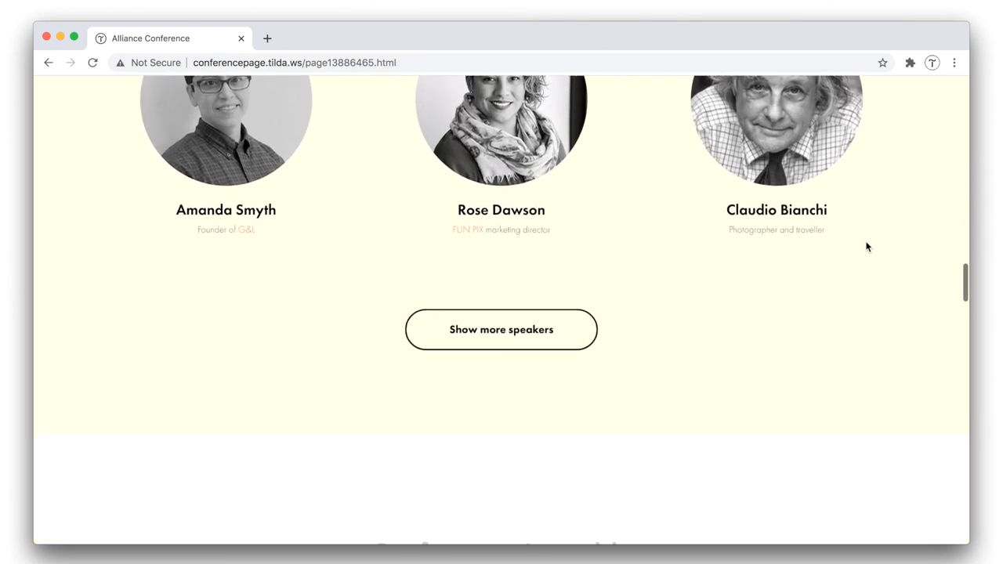
{"action": "scroll", "coordinate": [867, 247], "scroll_direction": "down", "scroll_amount": 5}
{"action": "scroll", "coordinate": [867, 247], "scroll_direction": "down", "scroll_amount": 4}
{"action": "scroll", "coordinate": [868, 247], "scroll_direction": "down", "scroll_amount": 3}
{"action": "scroll", "coordinate": [867, 247], "scroll_direction": "down", "scroll_amount": 3}
{"action": "scroll", "coordinate": [867, 247], "scroll_direction": "down", "scroll_amount": 3}
{"action": "scroll", "coordinate": [867, 246], "scroll_direction": "down", "scroll_amount": 3}
{"action": "scroll", "coordinate": [867, 247], "scroll_direction": "down", "scroll_amount": 3}
{"action": "scroll", "coordinate": [867, 247], "scroll_direction": "down", "scroll_amount": 3}
{"action": "scroll", "coordinate": [868, 247], "scroll_direction": "down", "scroll_amount": 3}
{"action": "scroll", "coordinate": [867, 247], "scroll_direction": "down", "scroll_amount": 3}
{"action": "scroll", "coordinate": [867, 247], "scroll_direction": "down", "scroll_amount": 3}
{"action": "scroll", "coordinate": [867, 247], "scroll_direction": "down", "scroll_amount": 3}
{"action": "scroll", "coordinate": [867, 246], "scroll_direction": "down", "scroll_amount": 3}
{"action": "scroll", "coordinate": [867, 247], "scroll_direction": "down", "scroll_amount": 3}
{"action": "scroll", "coordinate": [867, 247], "scroll_direction": "down", "scroll_amount": 3}
{"action": "scroll", "coordinate": [867, 247], "scroll_direction": "down", "scroll_amount": 3}
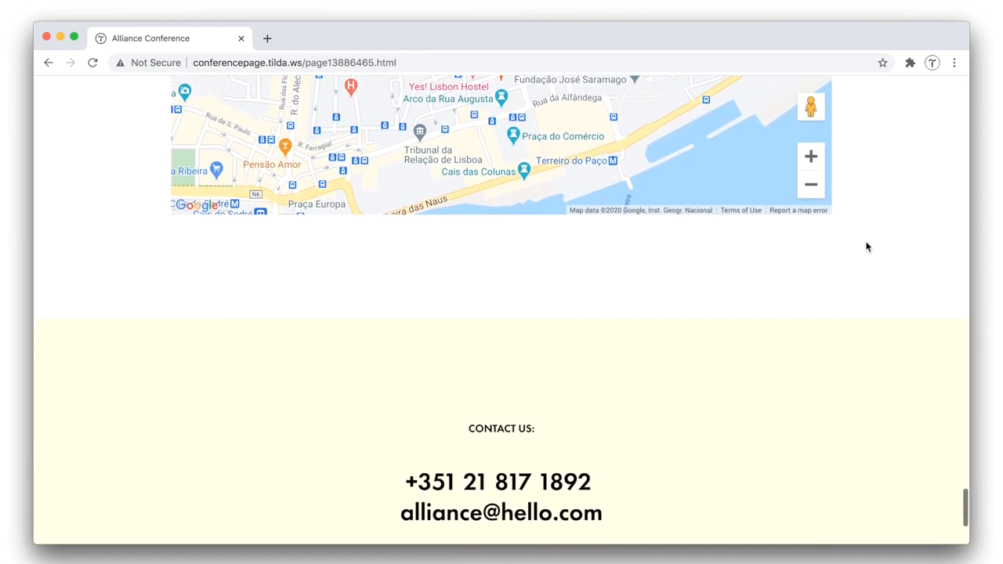
{"action": "scroll", "coordinate": [867, 246], "scroll_direction": "down", "scroll_amount": 3}
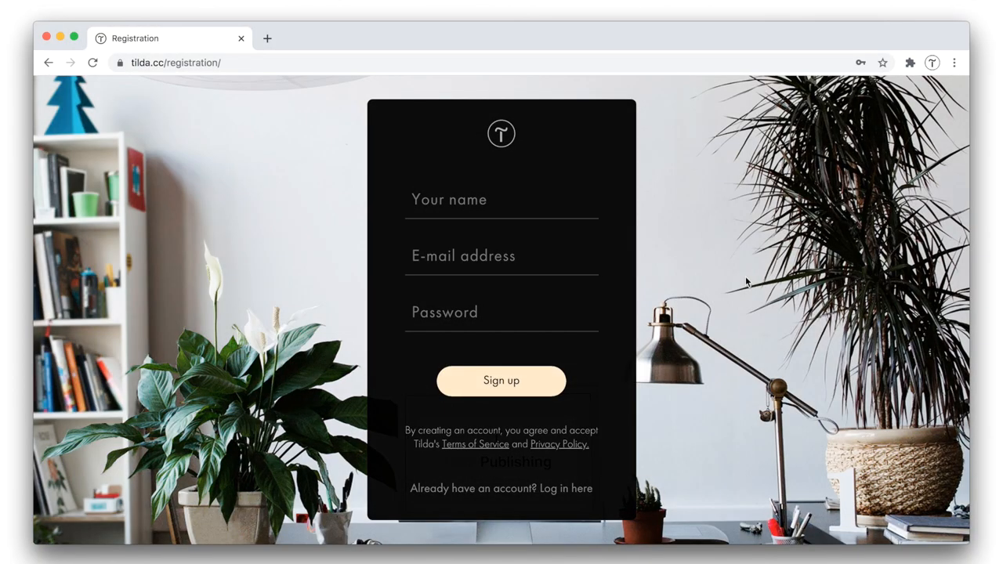
Register a Tilda account with name, e-mail and password on tilda.cc/registration.
{"action": "left_click", "coordinate": [487, 199]}
{"action": "type", "text": "Brandon"}
{"action": "key", "text": "Tab"}
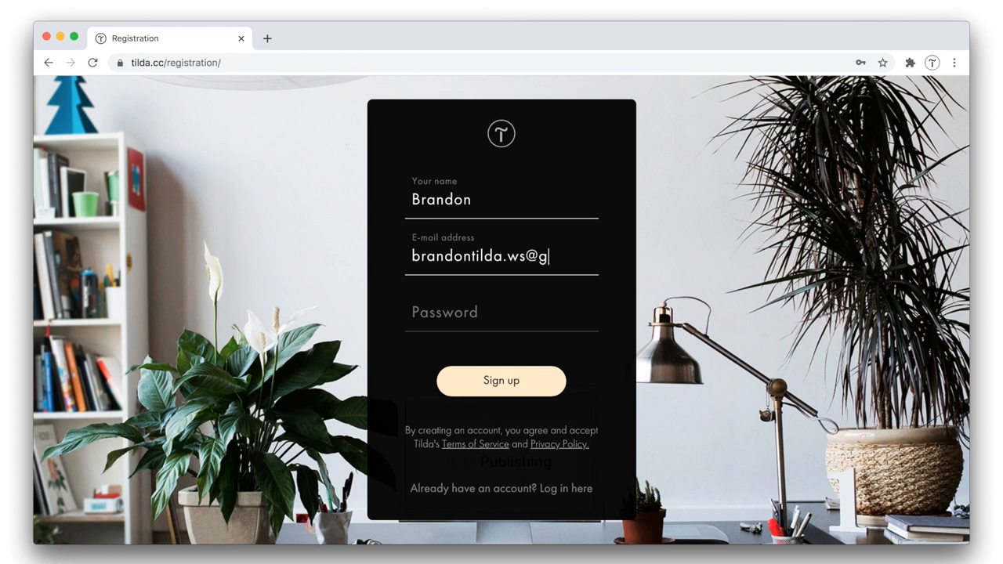
{"action": "key", "text": "Tab"}
{"action": "left_click", "coordinate": [502, 380]}
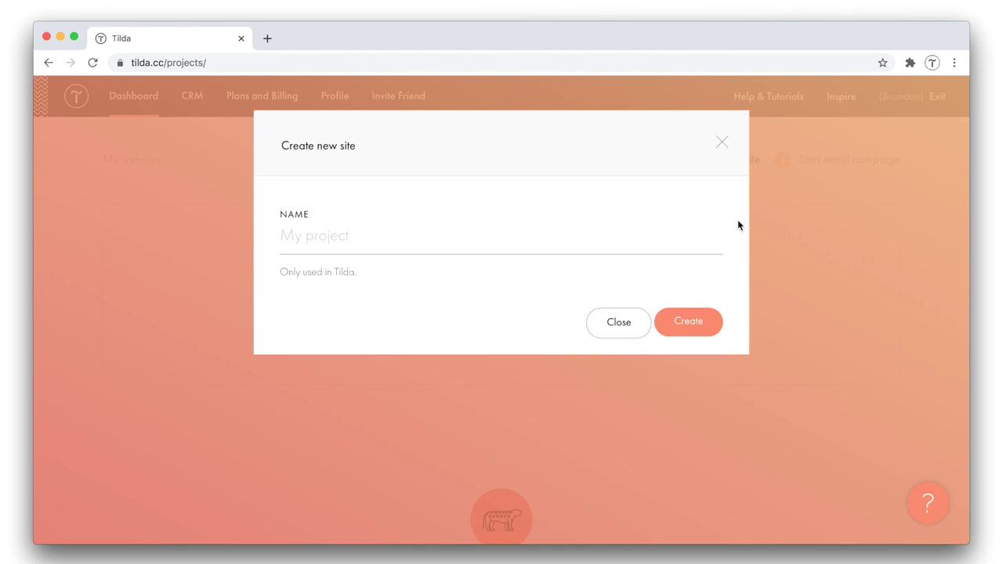
Create a new site named Conference Website.
{"action": "left_click", "coordinate": [691, 241]}
{"action": "type", "text": "Conference"}
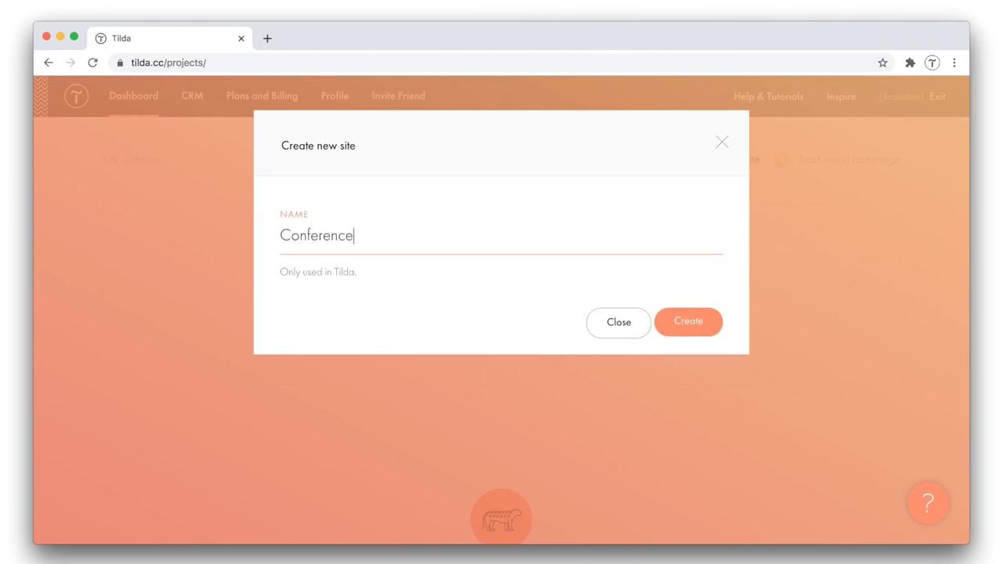
{"action": "type", "text": "Website"}
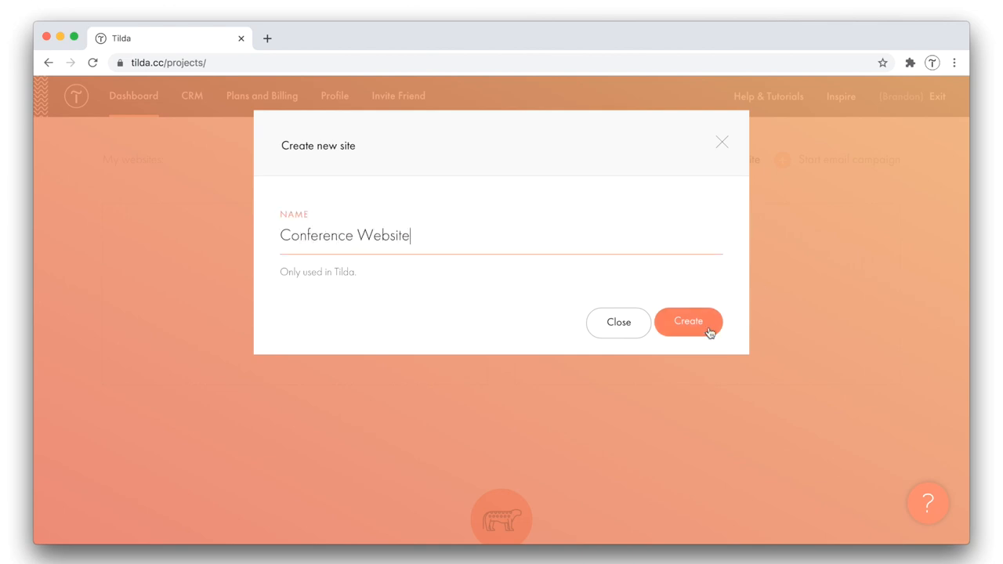
{"action": "left_click", "coordinate": [705, 324]}
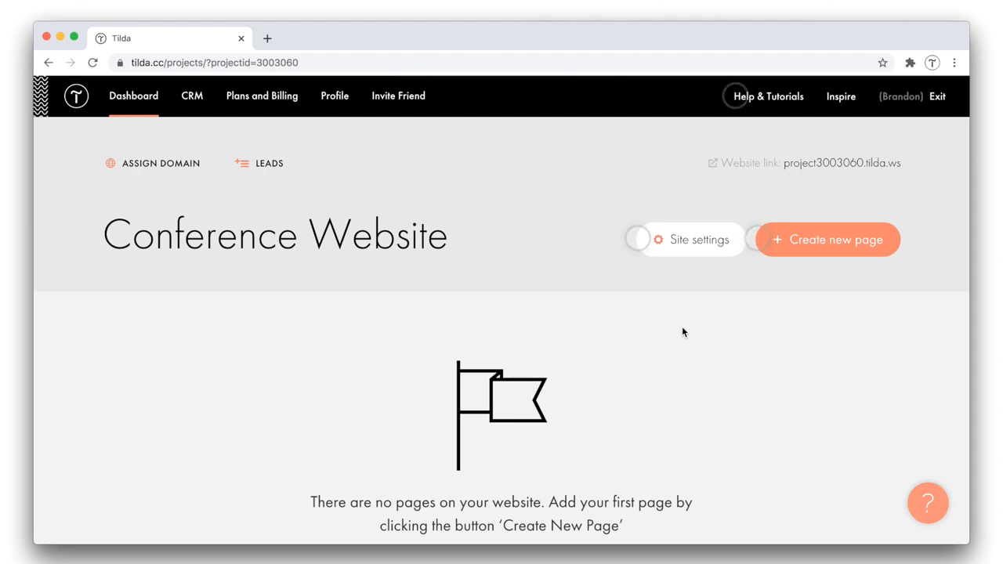
{"action": "scroll", "coordinate": [682, 326], "scroll_direction": "down", "scroll_amount": 5}
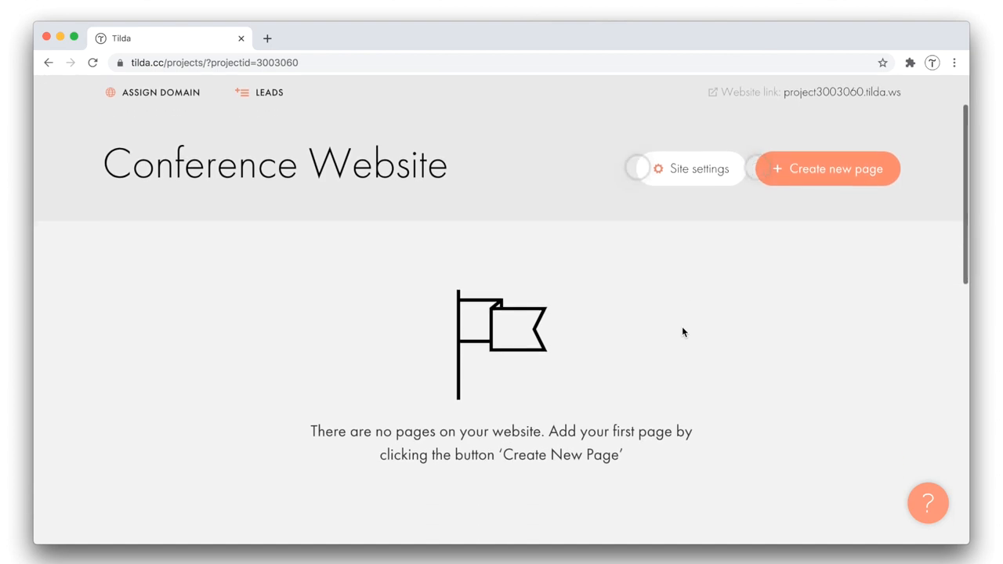
{"action": "scroll", "coordinate": [681, 326], "scroll_direction": "down", "scroll_amount": 5}
{"action": "scroll", "coordinate": [682, 326], "scroll_direction": "down", "scroll_amount": 5}
{"action": "scroll", "coordinate": [681, 326], "scroll_direction": "down", "scroll_amount": 5}
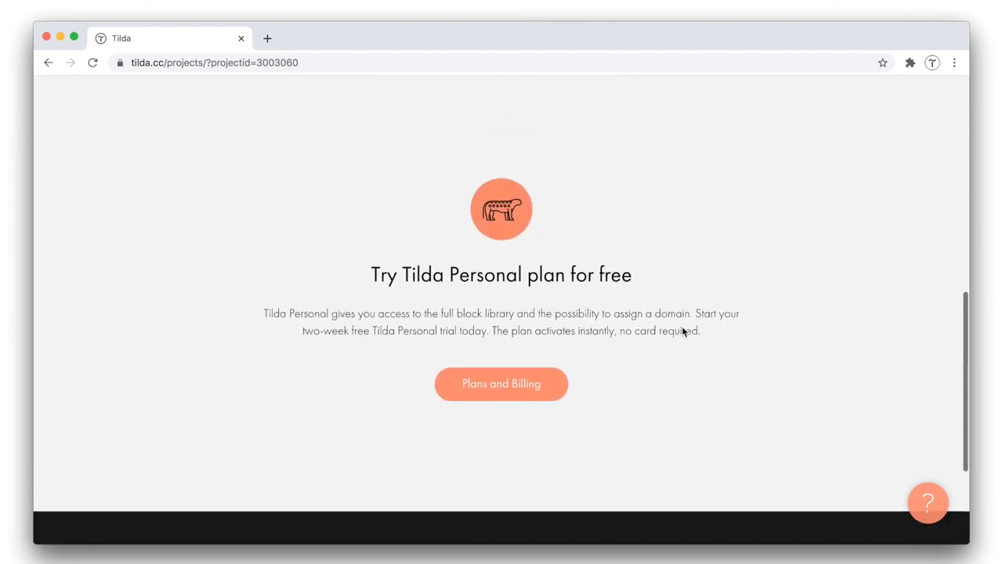
Activate the free two-week Tilda Personal trial in Plans and Billing and return to the dashboard.
{"action": "left_click", "coordinate": [529, 362]}
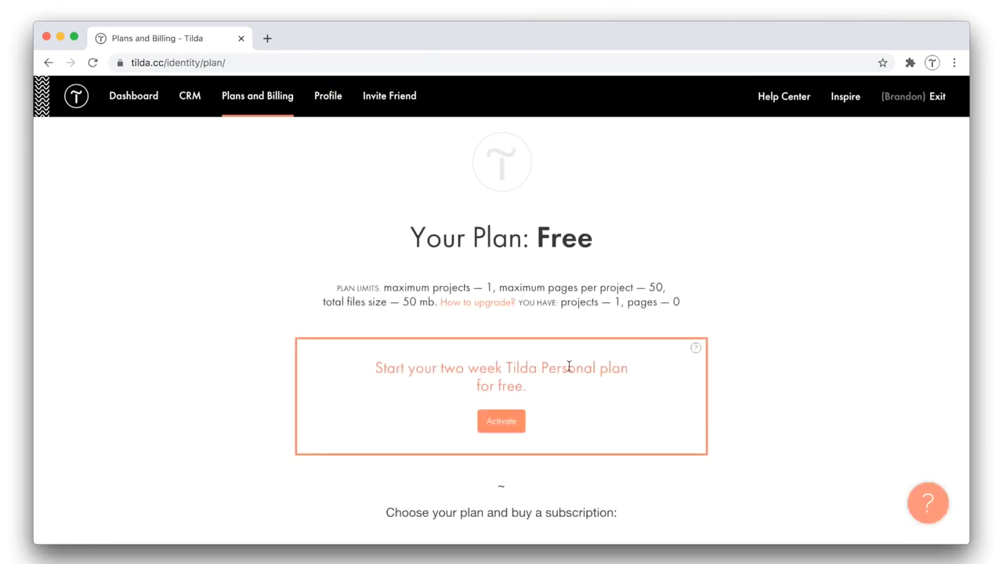
{"action": "left_click", "coordinate": [501, 421]}
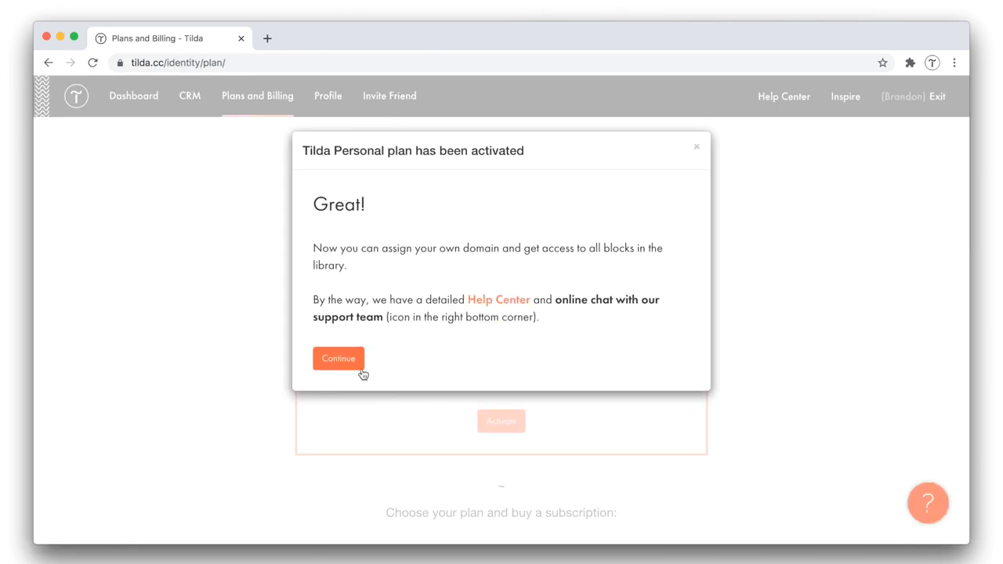
{"action": "left_click", "coordinate": [346, 359]}
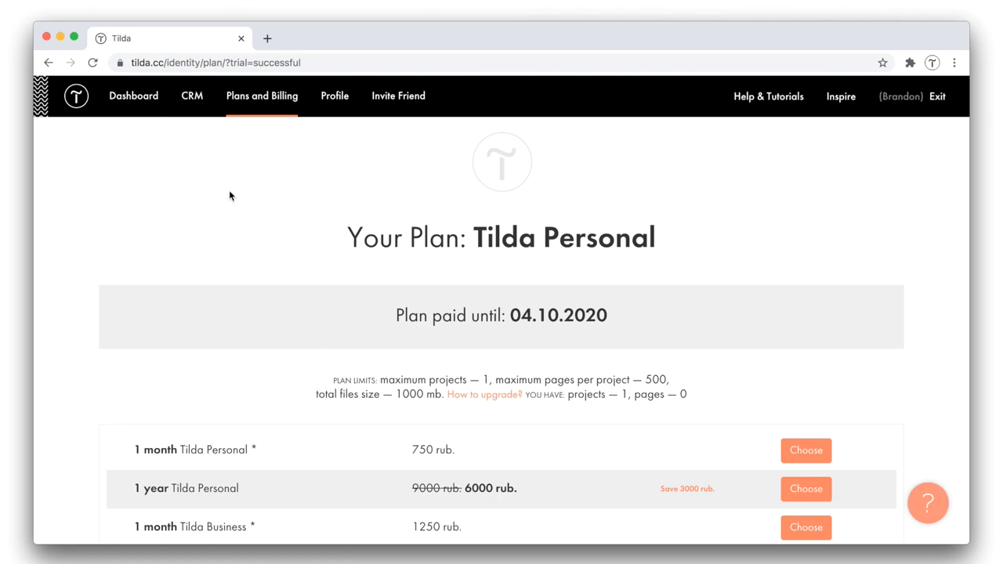
{"action": "left_click", "coordinate": [133, 95]}
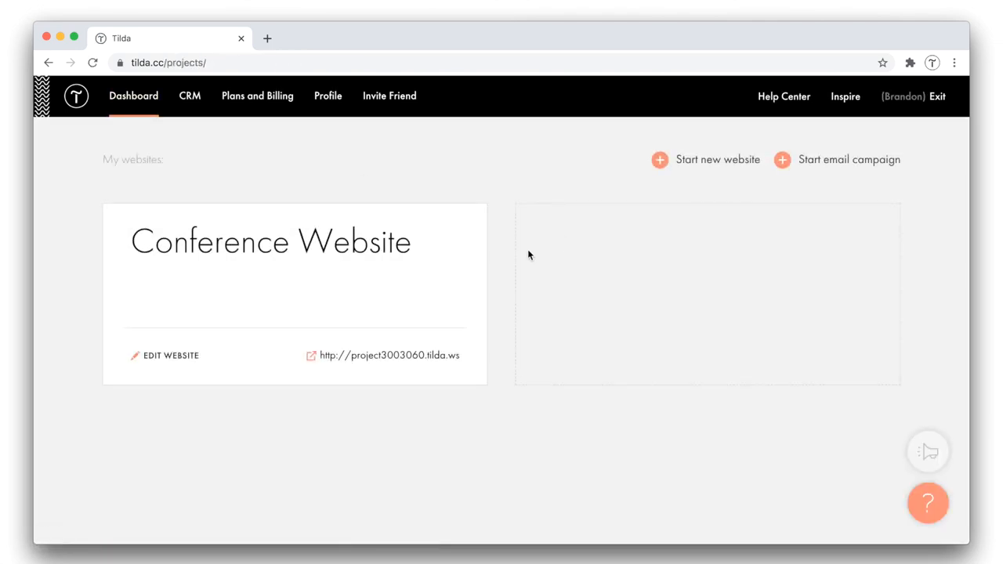
Add a page from the Blank page template to Conference Website and open it for editing.
{"action": "left_click", "coordinate": [466, 260]}
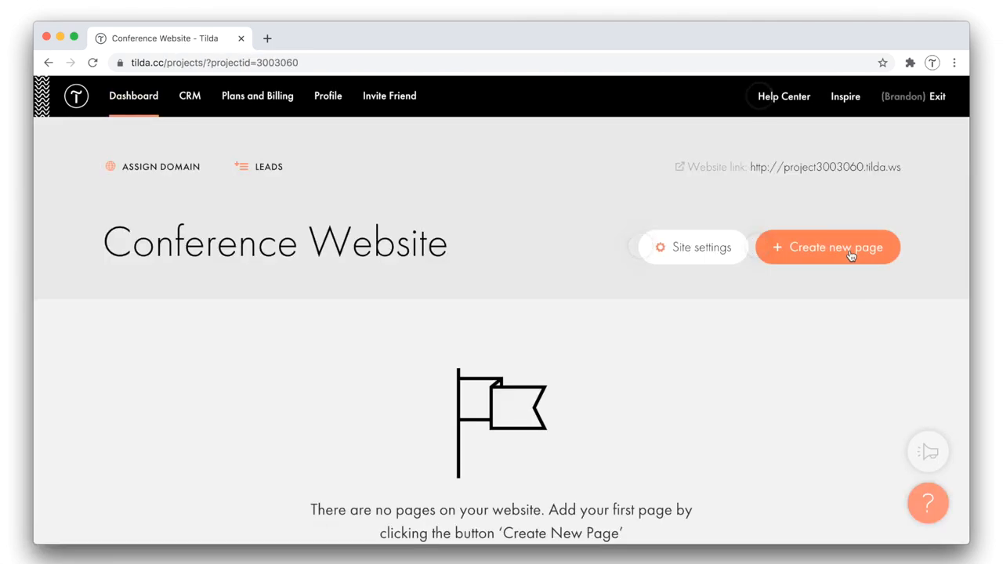
{"action": "left_click", "coordinate": [847, 247]}
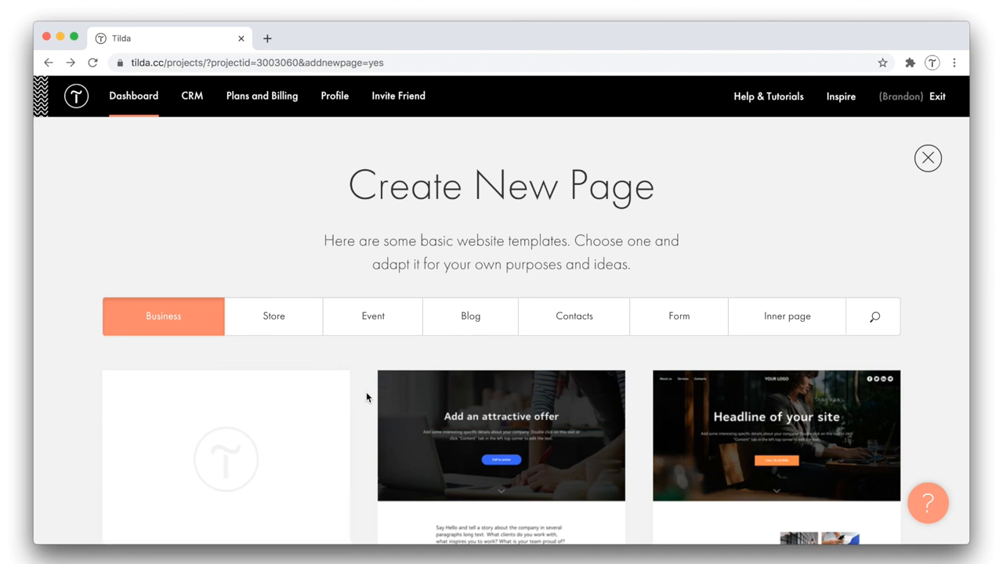
{"action": "scroll", "coordinate": [366, 397], "scroll_direction": "down", "scroll_amount": 3}
{"action": "scroll", "coordinate": [366, 397], "scroll_direction": "down", "scroll_amount": 2}
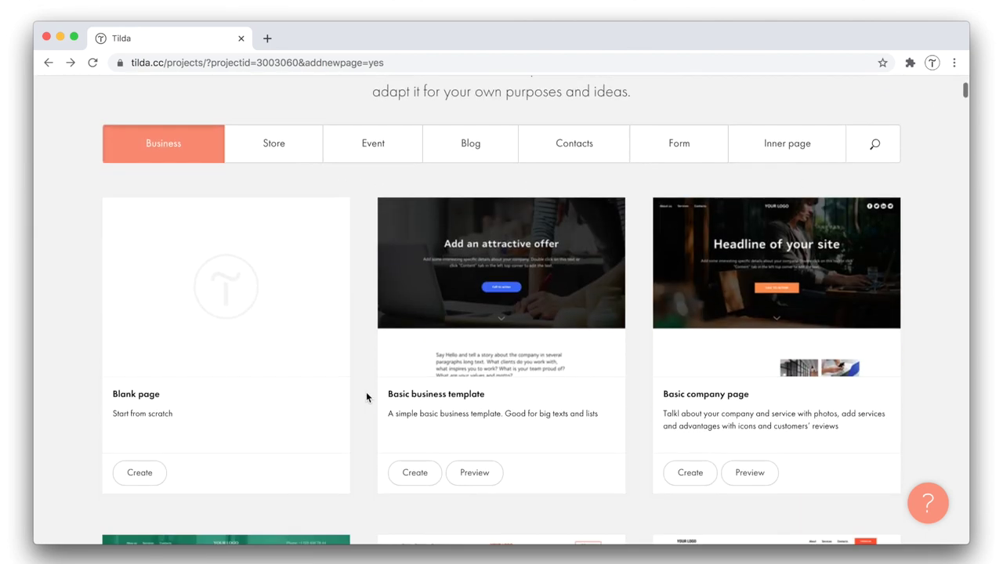
{"action": "left_click", "coordinate": [140, 472]}
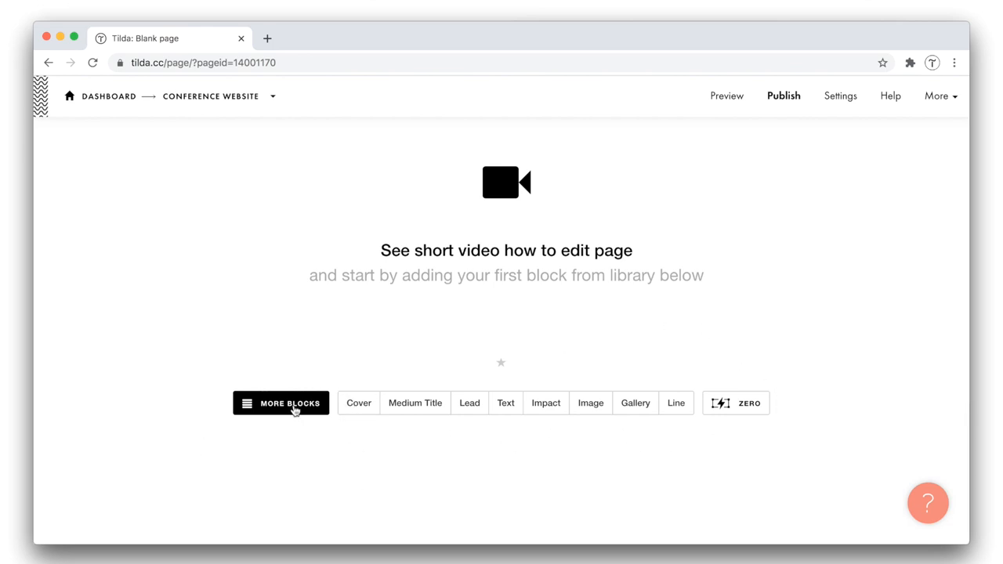
Add the CR17 Cover with button(s) block from the Cover library as the page's first block.
{"action": "left_click", "coordinate": [295, 406]}
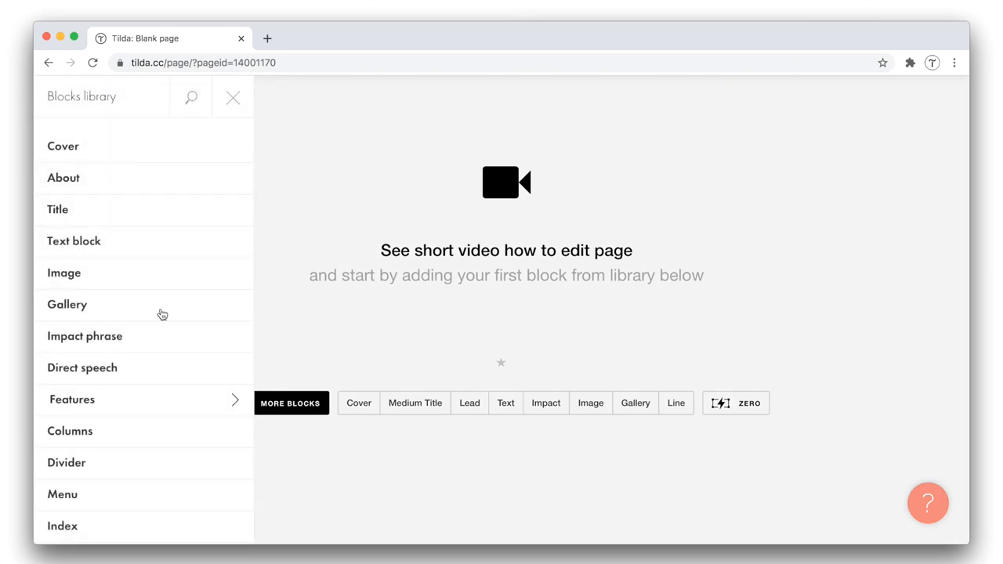
{"action": "scroll", "coordinate": [165, 424], "scroll_direction": "down", "scroll_amount": 5}
{"action": "scroll", "coordinate": [165, 424], "scroll_direction": "down", "scroll_amount": 5}
{"action": "scroll", "coordinate": [165, 424], "scroll_direction": "down", "scroll_amount": 5}
{"action": "scroll", "coordinate": [165, 424], "scroll_direction": "down", "scroll_amount": 3}
{"action": "scroll", "coordinate": [165, 424], "scroll_direction": "down", "scroll_amount": 2}
{"action": "scroll", "coordinate": [166, 424], "scroll_direction": "up", "scroll_amount": 10}
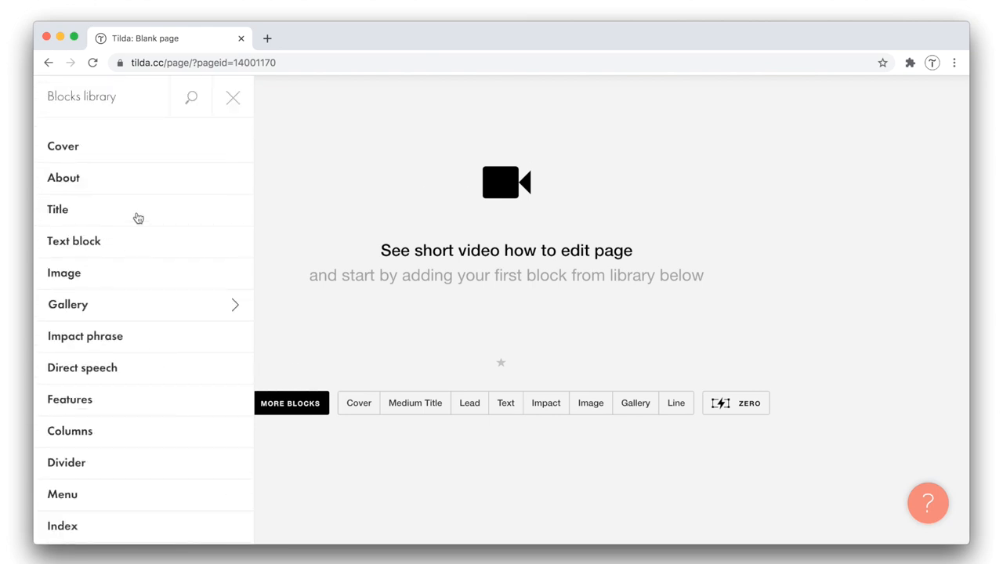
{"action": "left_click", "coordinate": [142, 146]}
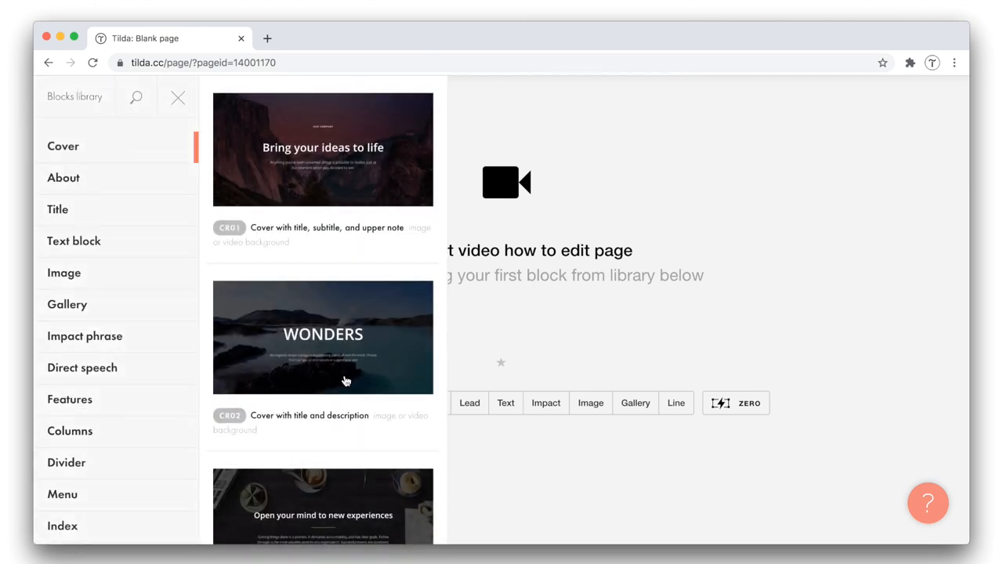
{"action": "scroll", "coordinate": [322, 376], "scroll_direction": "down", "scroll_amount": 5}
{"action": "scroll", "coordinate": [347, 381], "scroll_direction": "down", "scroll_amount": 3}
{"action": "scroll", "coordinate": [347, 381], "scroll_direction": "down", "scroll_amount": 3}
{"action": "scroll", "coordinate": [346, 381], "scroll_direction": "down", "scroll_amount": 3}
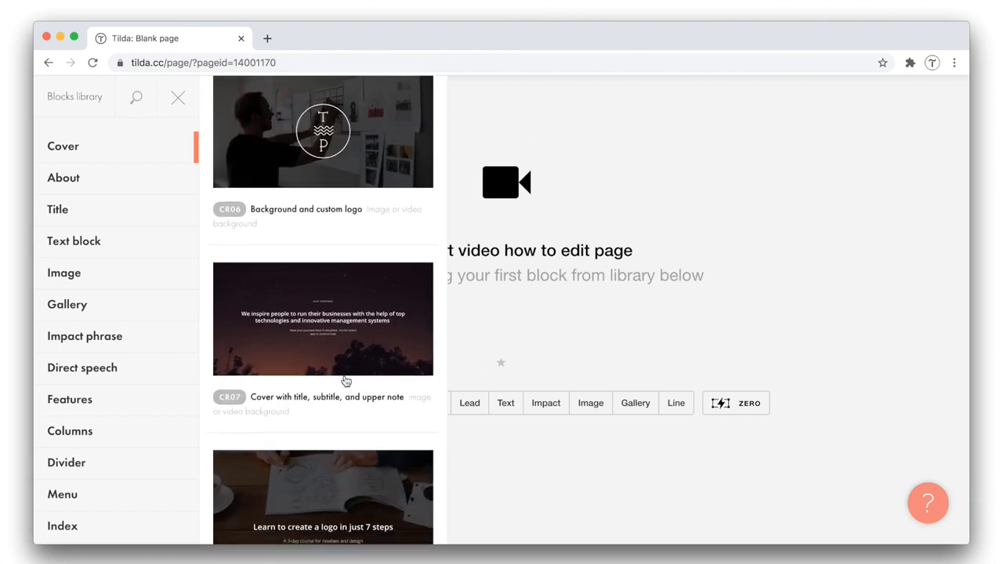
{"action": "scroll", "coordinate": [346, 381], "scroll_direction": "down", "scroll_amount": 2}
{"action": "scroll", "coordinate": [347, 381], "scroll_direction": "down", "scroll_amount": 2}
{"action": "scroll", "coordinate": [346, 380], "scroll_direction": "down", "scroll_amount": 3}
{"action": "scroll", "coordinate": [346, 381], "scroll_direction": "down", "scroll_amount": 3}
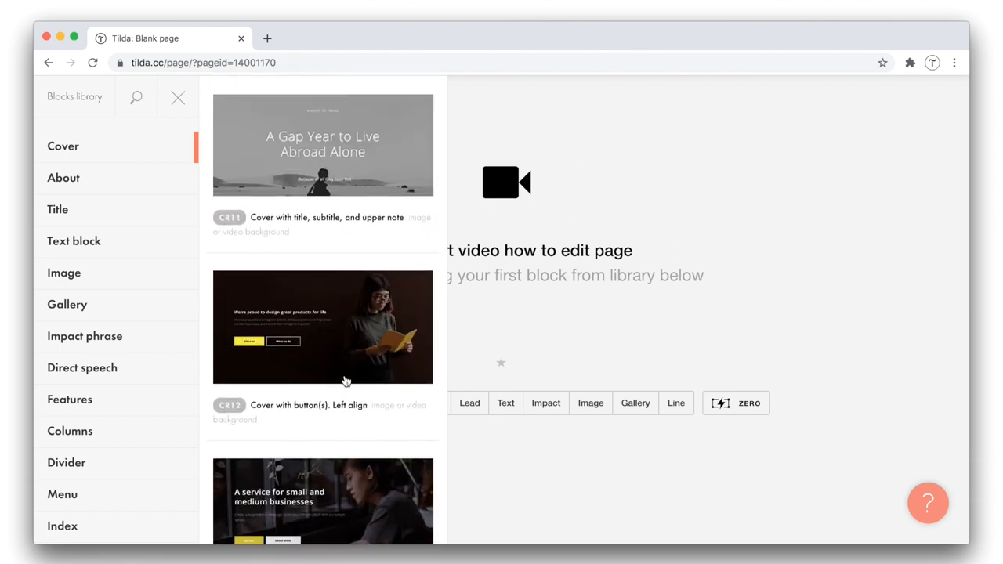
{"action": "scroll", "coordinate": [346, 381], "scroll_direction": "down", "scroll_amount": 1}
{"action": "scroll", "coordinate": [346, 381], "scroll_direction": "down", "scroll_amount": 3}
{"action": "scroll", "coordinate": [346, 381], "scroll_direction": "down", "scroll_amount": 3}
{"action": "scroll", "coordinate": [346, 381], "scroll_direction": "down", "scroll_amount": 3}
{"action": "scroll", "coordinate": [347, 381], "scroll_direction": "down", "scroll_amount": 2}
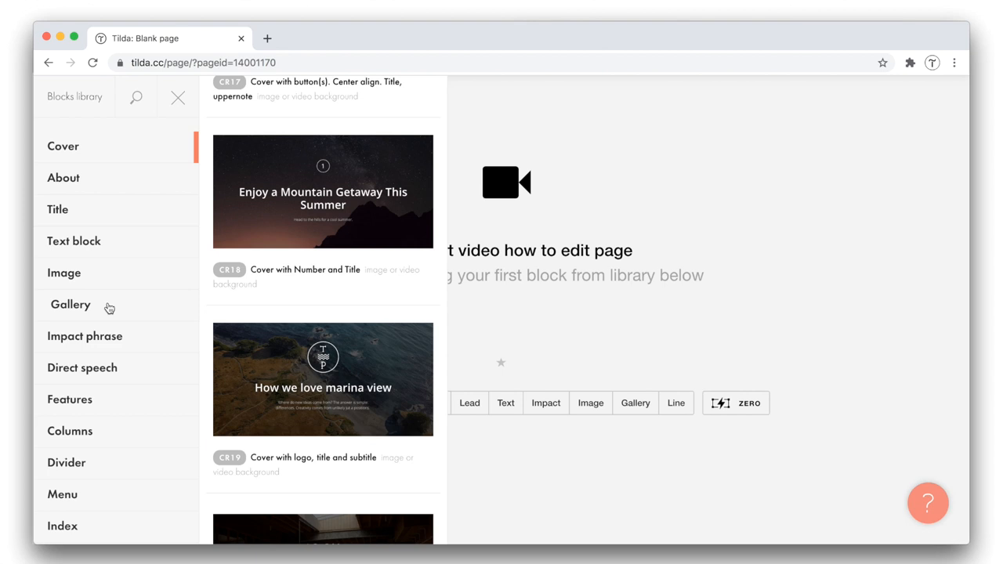
{"action": "left_click", "coordinate": [63, 146]}
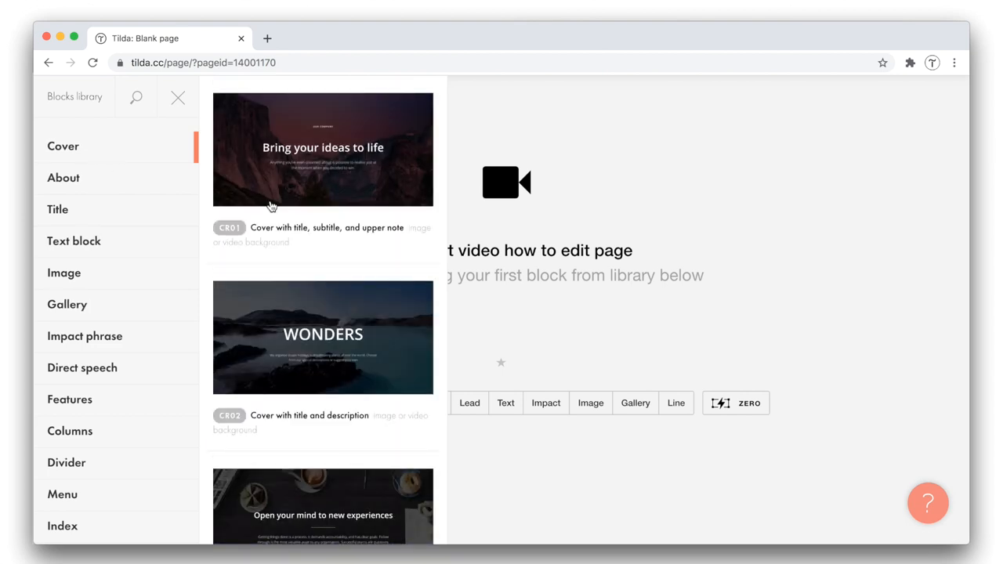
{"action": "scroll", "coordinate": [323, 302], "scroll_direction": "down", "scroll_amount": 3}
{"action": "scroll", "coordinate": [323, 313], "scroll_direction": "down", "scroll_amount": 3}
{"action": "scroll", "coordinate": [329, 326], "scroll_direction": "down", "scroll_amount": 3}
{"action": "scroll", "coordinate": [333, 329], "scroll_direction": "down", "scroll_amount": 3}
{"action": "scroll", "coordinate": [334, 329], "scroll_direction": "down", "scroll_amount": 3}
{"action": "scroll", "coordinate": [333, 329], "scroll_direction": "down", "scroll_amount": 3}
{"action": "scroll", "coordinate": [333, 329], "scroll_direction": "down", "scroll_amount": 2}
{"action": "scroll", "coordinate": [334, 329], "scroll_direction": "down", "scroll_amount": 3}
{"action": "scroll", "coordinate": [334, 329], "scroll_direction": "down", "scroll_amount": 3}
{"action": "scroll", "coordinate": [333, 329], "scroll_direction": "down", "scroll_amount": 3}
{"action": "scroll", "coordinate": [334, 330], "scroll_direction": "down", "scroll_amount": 2}
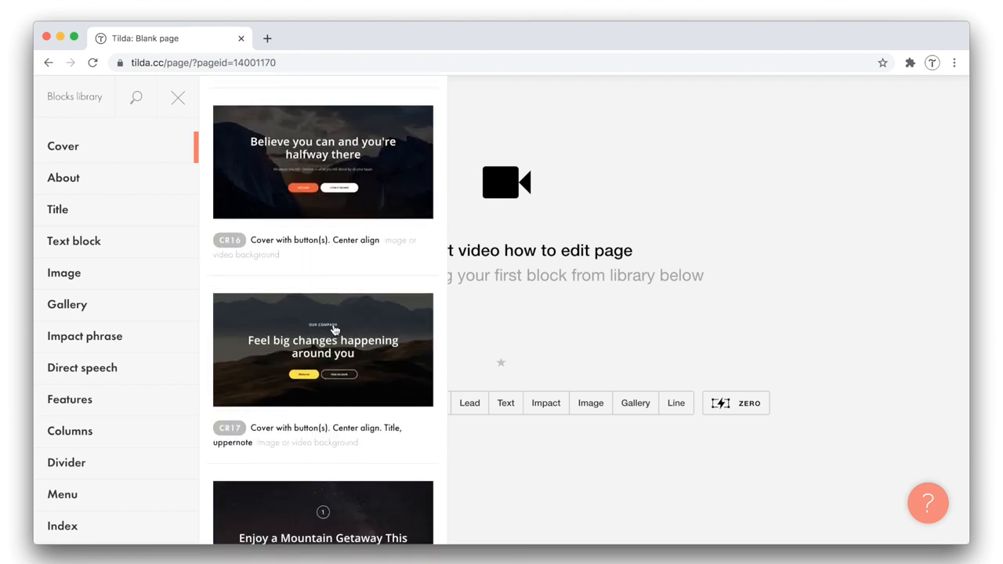
{"action": "scroll", "coordinate": [333, 329], "scroll_direction": "down", "scroll_amount": 1}
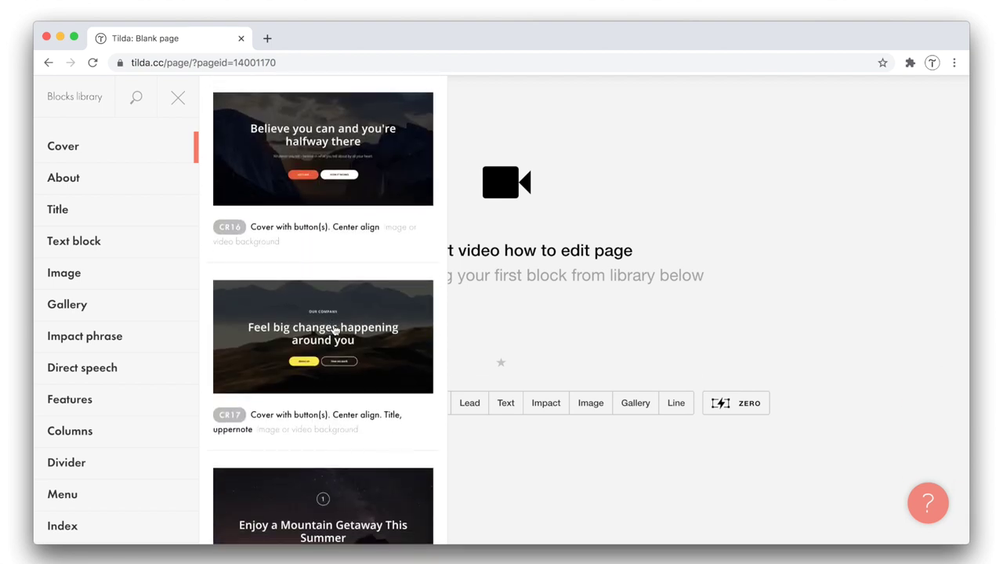
{"action": "left_click", "coordinate": [315, 373]}
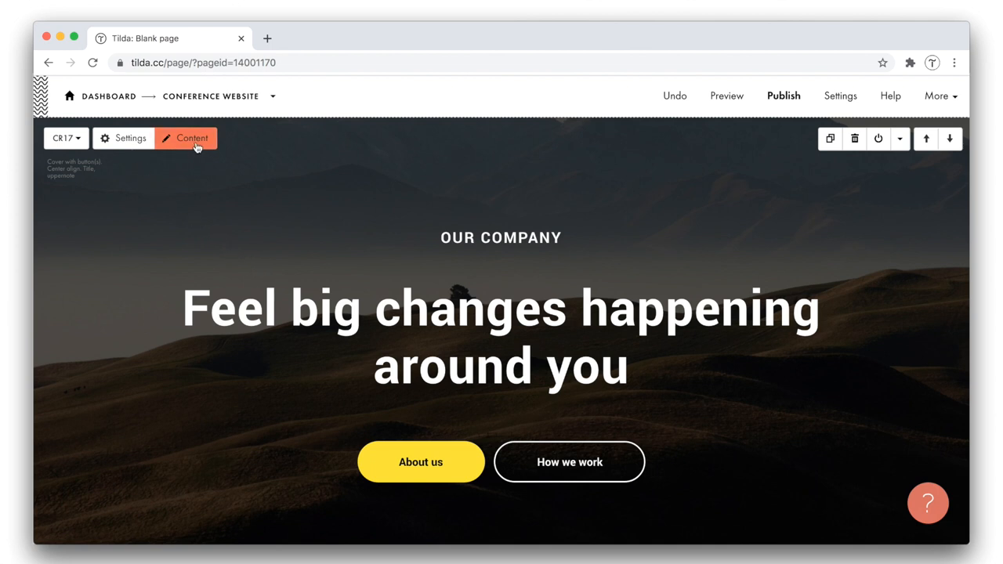
Review the cover block's Content fields and save and close them unchanged.
{"action": "left_click", "coordinate": [191, 138]}
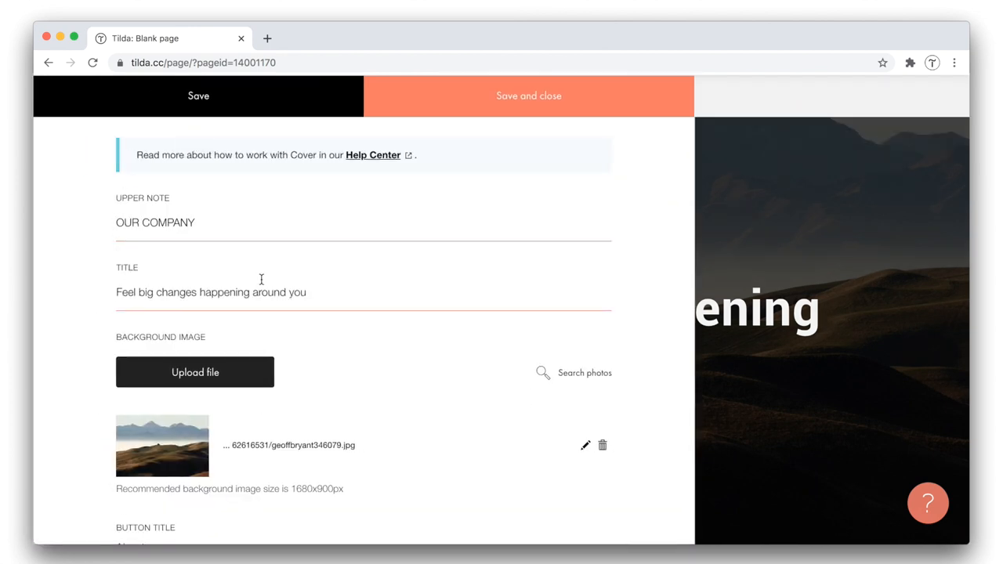
{"action": "scroll", "coordinate": [348, 250], "scroll_direction": "down", "scroll_amount": 5}
{"action": "scroll", "coordinate": [347, 250], "scroll_direction": "down", "scroll_amount": 3}
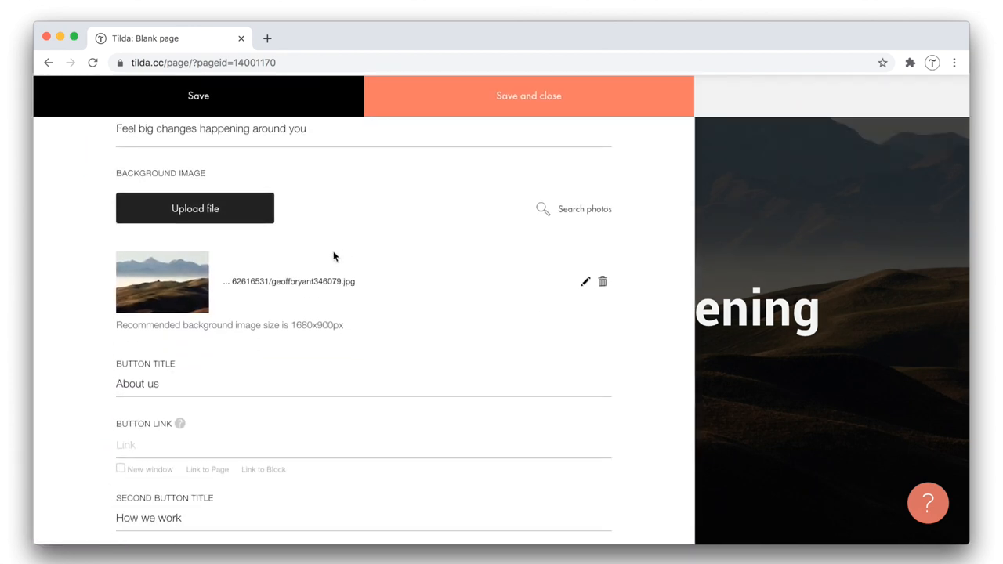
{"action": "scroll", "coordinate": [267, 337], "scroll_direction": "down", "scroll_amount": 4}
{"action": "scroll", "coordinate": [266, 337], "scroll_direction": "down", "scroll_amount": 1}
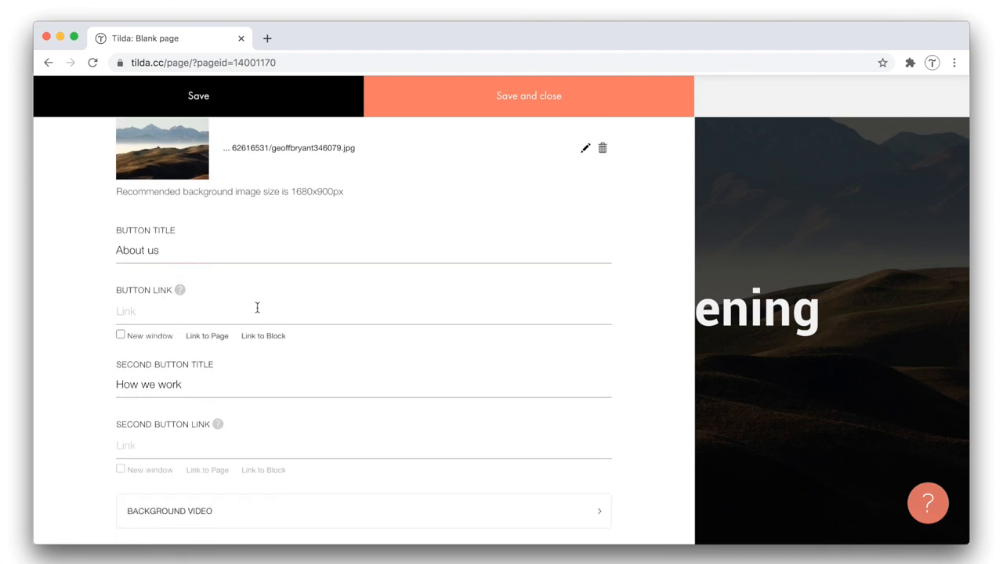
{"action": "scroll", "coordinate": [277, 307], "scroll_direction": "up", "scroll_amount": 1}
{"action": "scroll", "coordinate": [277, 308], "scroll_direction": "up", "scroll_amount": 5}
{"action": "scroll", "coordinate": [277, 308], "scroll_direction": "up", "scroll_amount": 3}
{"action": "left_click", "coordinate": [276, 312]}
{"action": "left_click", "coordinate": [485, 230]}
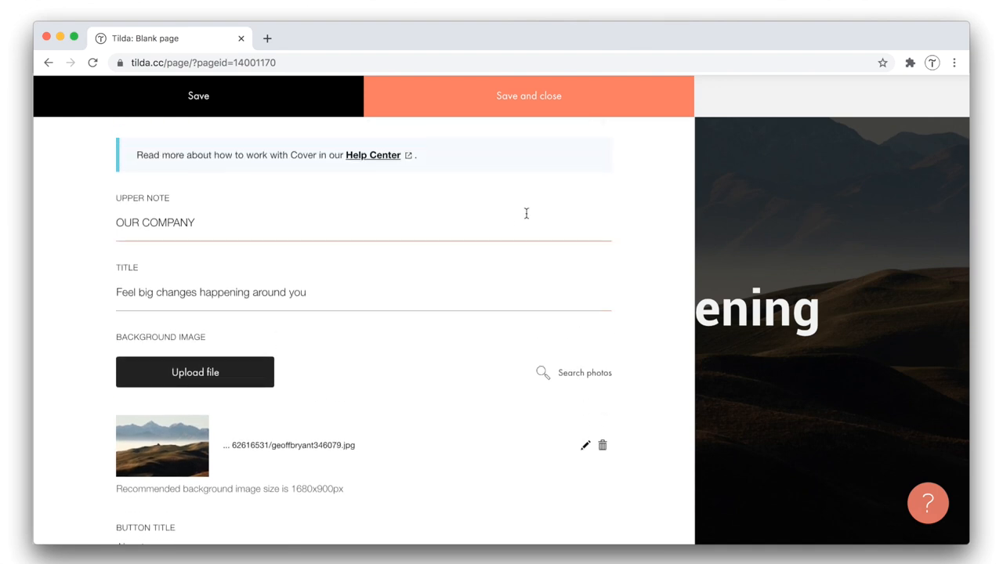
{"action": "left_click", "coordinate": [700, 192]}
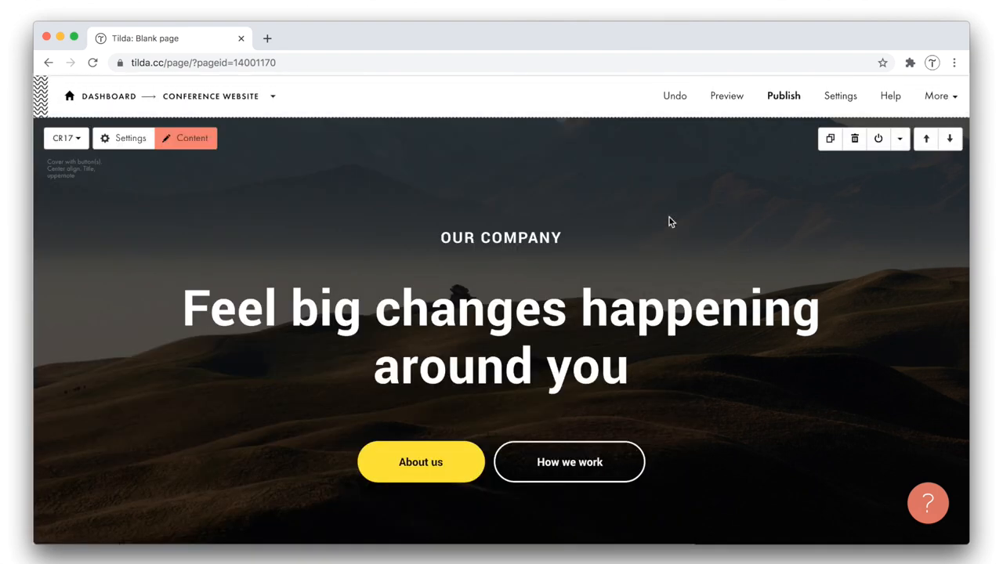
{"action": "left_click", "coordinate": [125, 138]}
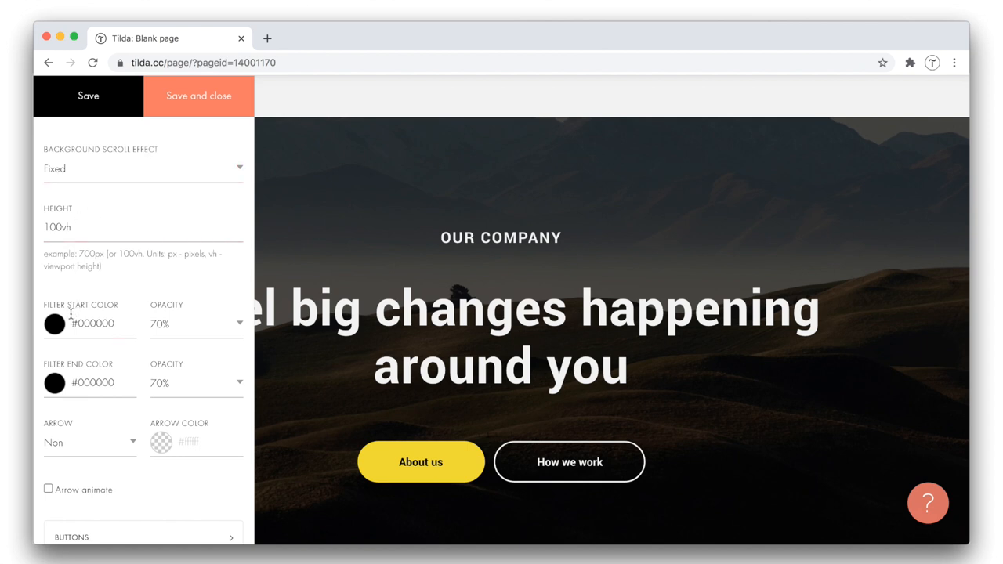
{"action": "scroll", "coordinate": [80, 372], "scroll_direction": "down", "scroll_amount": 3}
{"action": "scroll", "coordinate": [87, 376], "scroll_direction": "down", "scroll_amount": 3}
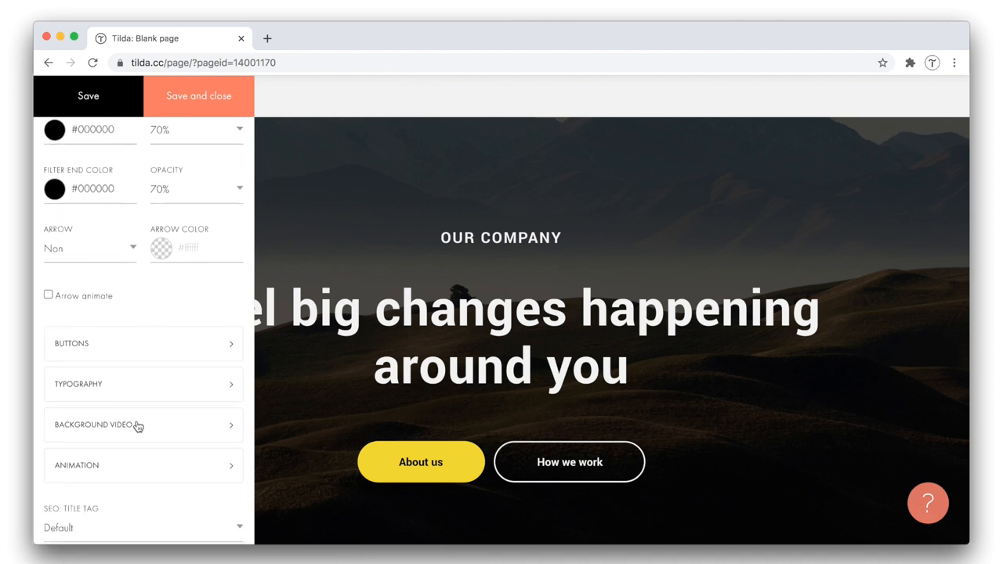
{"action": "scroll", "coordinate": [138, 425], "scroll_direction": "up", "scroll_amount": 5}
{"action": "left_click", "coordinate": [340, 220]}
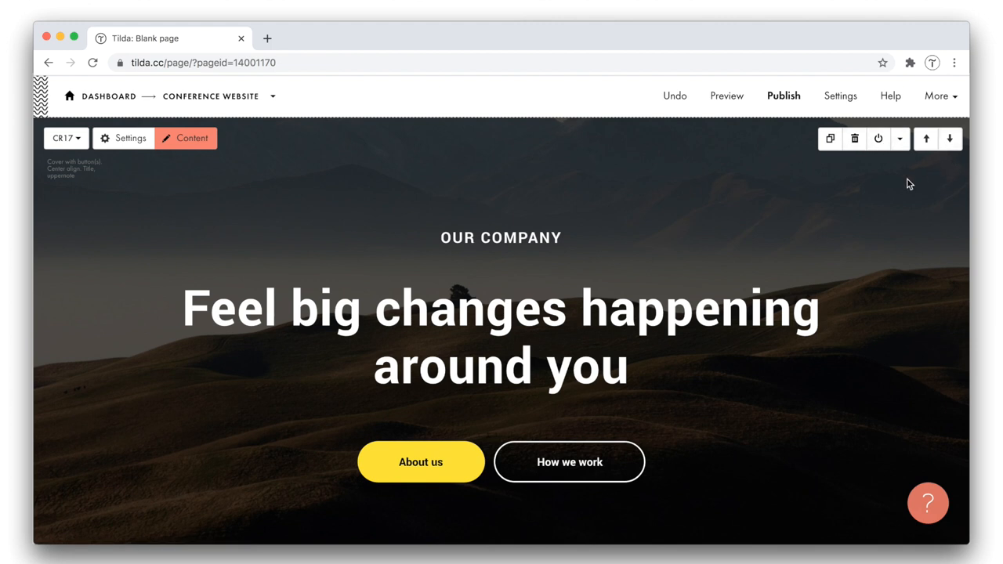
{"action": "left_click", "coordinate": [830, 139]}
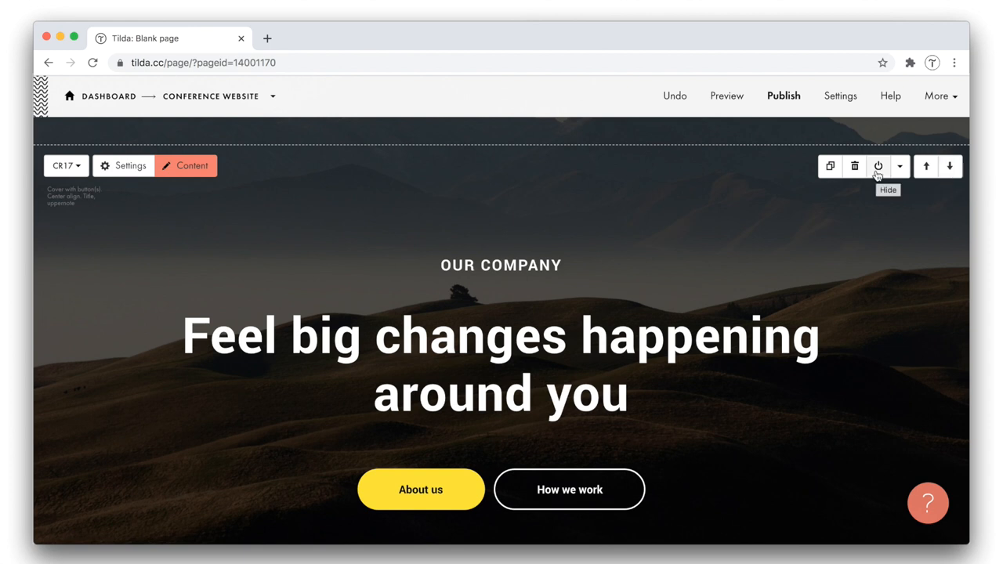
{"action": "left_click", "coordinate": [878, 166]}
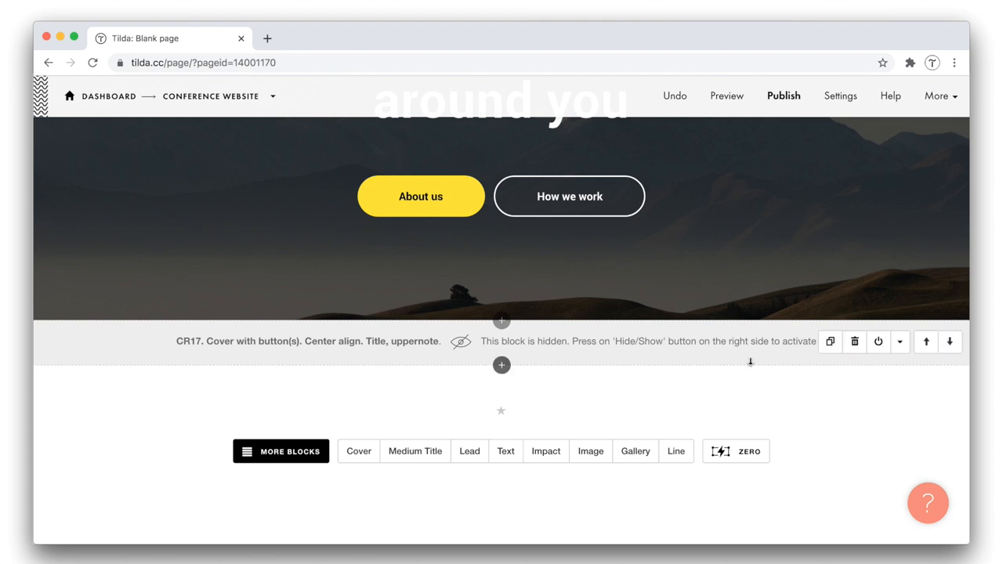
{"action": "mouse_move", "coordinate": [502, 342]}
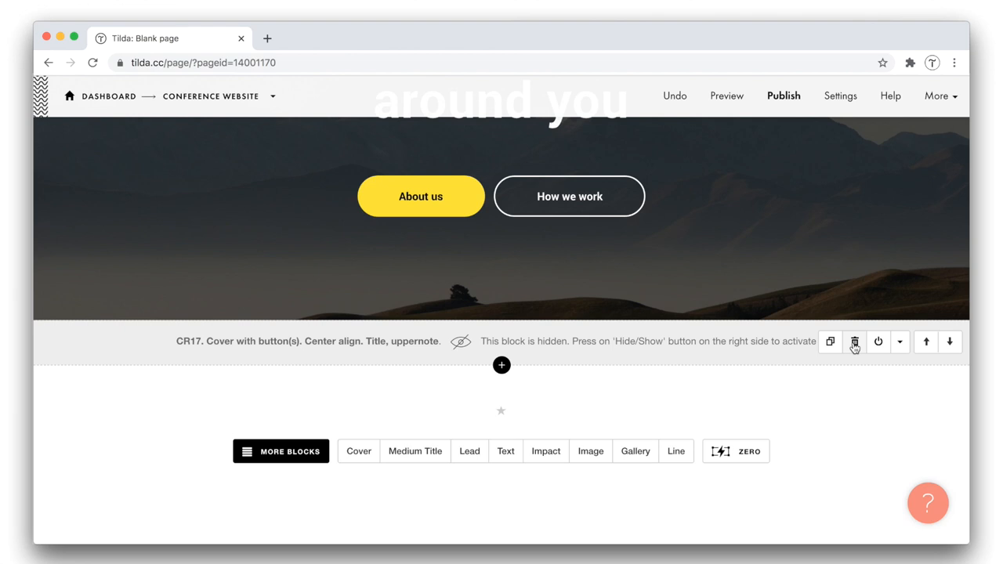
{"action": "left_click", "coordinate": [855, 342]}
{"action": "scroll", "coordinate": [855, 347], "scroll_direction": "up", "scroll_amount": 4}
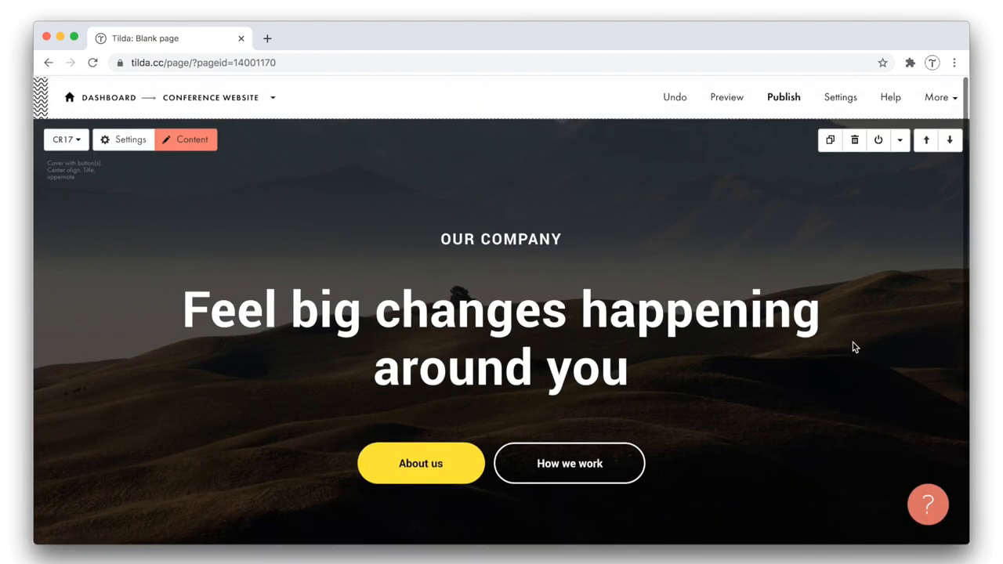
{"action": "scroll", "coordinate": [855, 347], "scroll_direction": "down", "scroll_amount": 1}
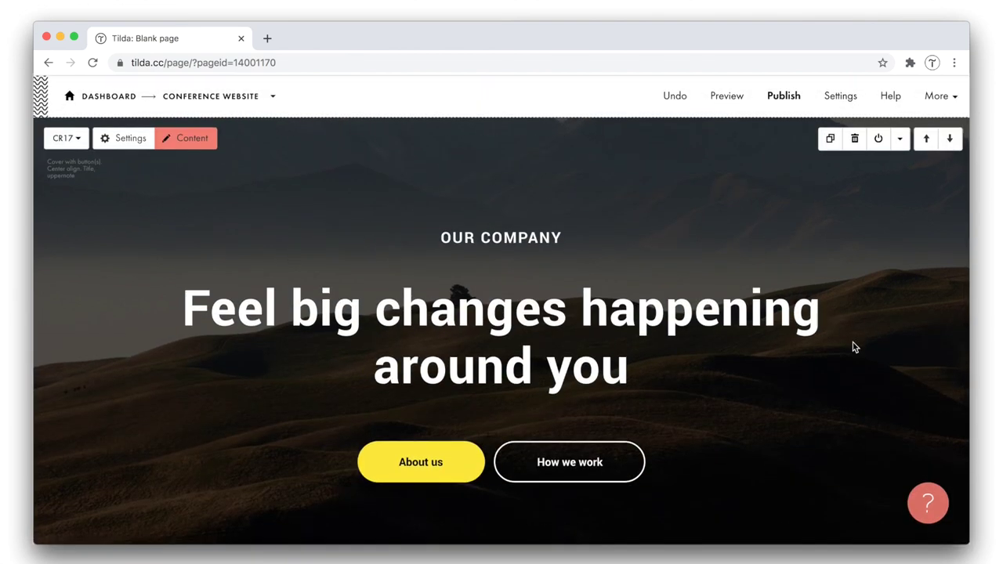
{"action": "left_click", "coordinate": [900, 139]}
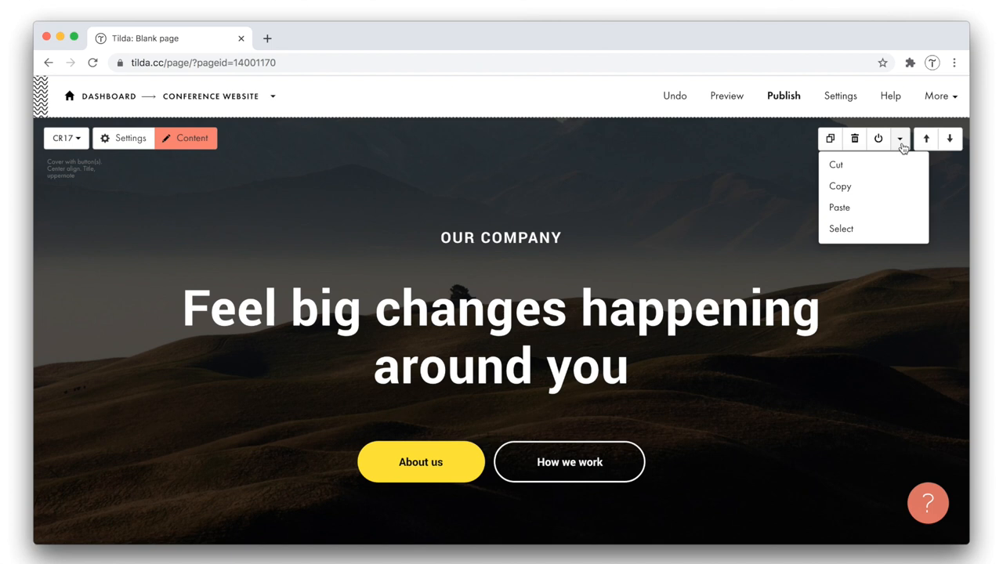
{"action": "left_click", "coordinate": [900, 141]}
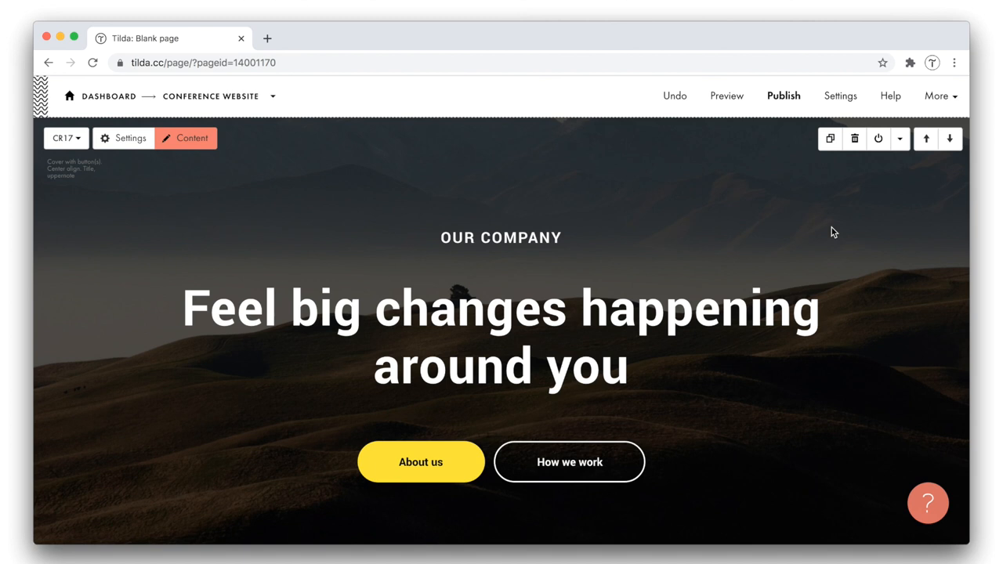
{"action": "key", "text": "super+Tab"}
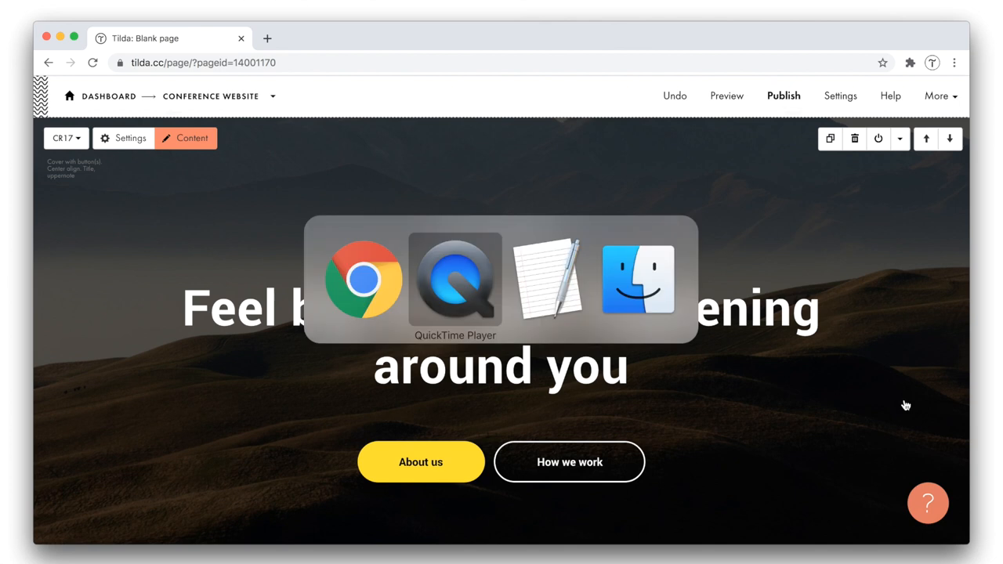
{"action": "key", "text": "super+Tab"}
{"action": "left_click", "coordinate": [842, 424]}
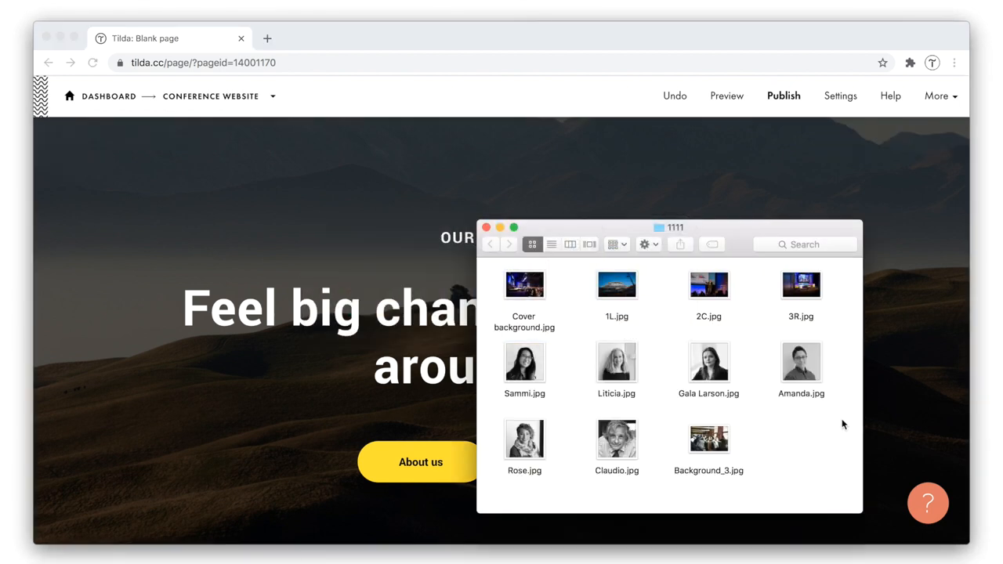
{"action": "key", "text": "super+Tab"}
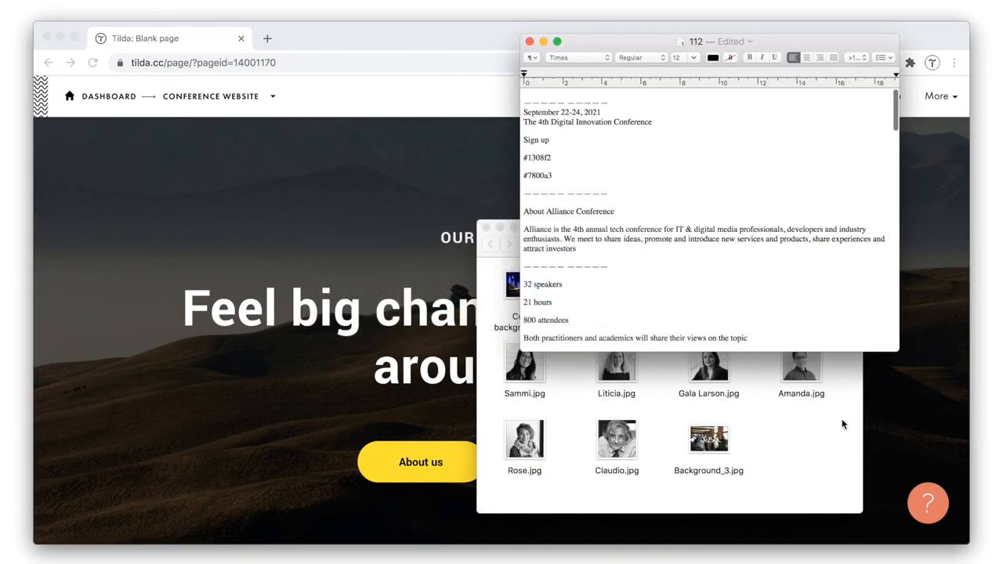
Make Cover background.jpg from Finder the cover's background photo.
{"action": "left_click", "coordinate": [907, 406]}
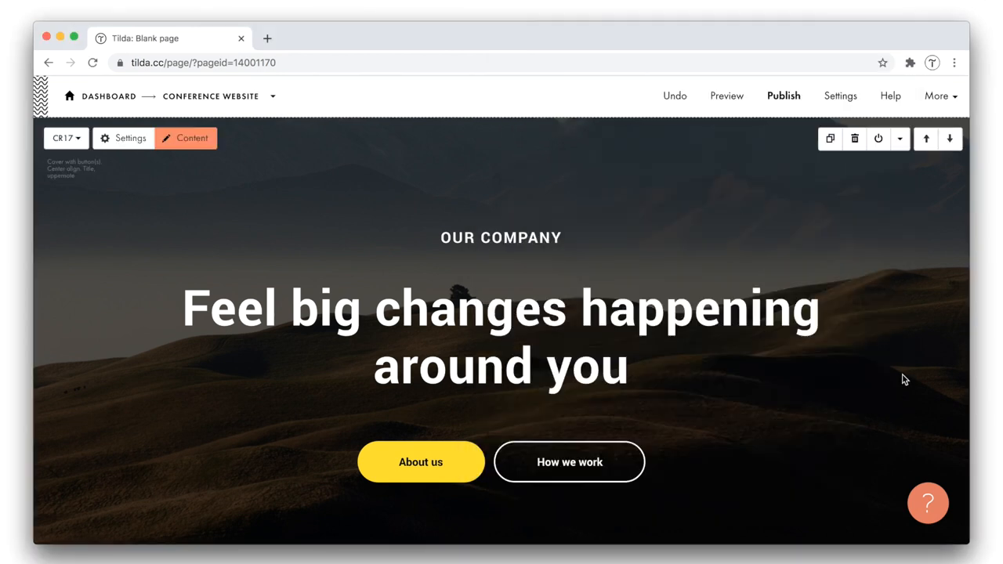
{"action": "key", "text": "super+Tab"}
{"action": "key", "text": "super+Tab"}
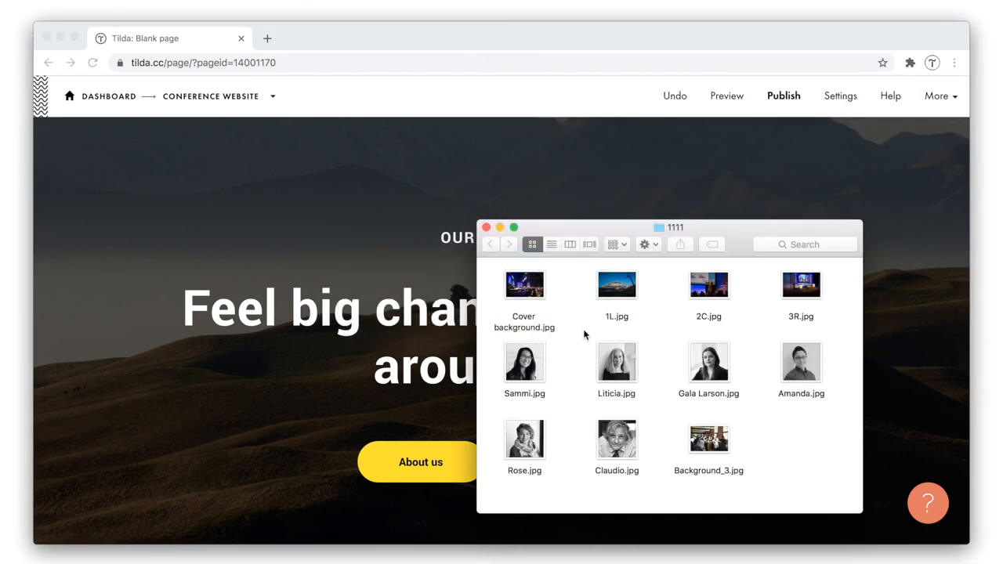
{"action": "left_click_drag", "start_coordinate": [524, 285], "coordinate": [349, 204]}
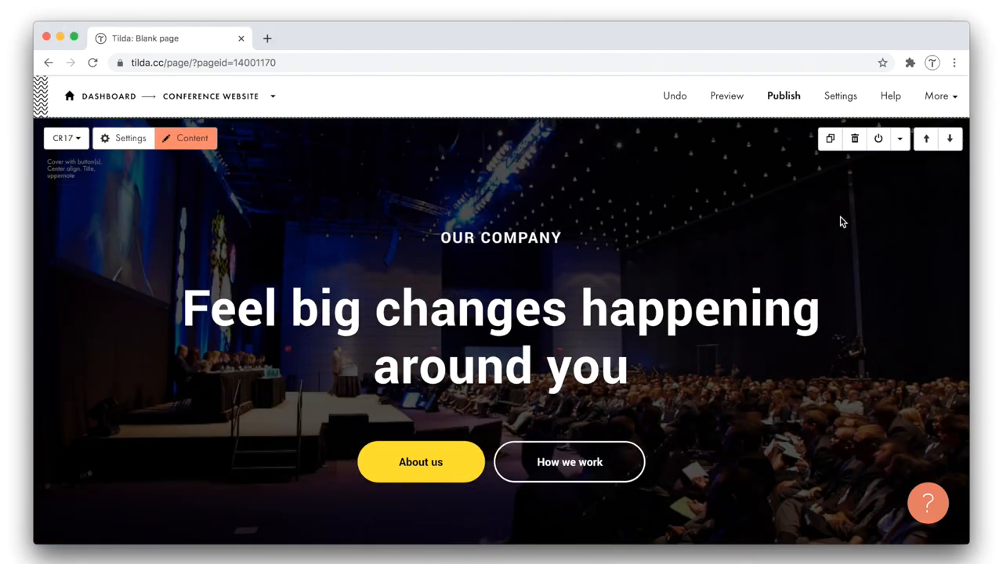
Replace the OUR COMPANY upper note with September 22-24, 2021 copied from TextEdit.
{"action": "key", "text": "super+Tab"}
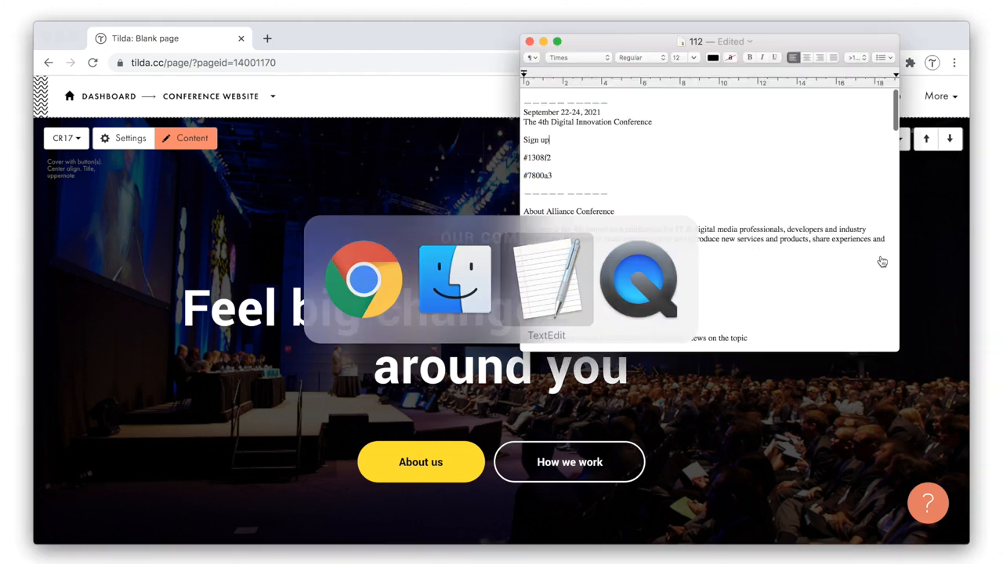
{"action": "left_click_drag", "start_coordinate": [600, 112], "coordinate": [522, 112]}
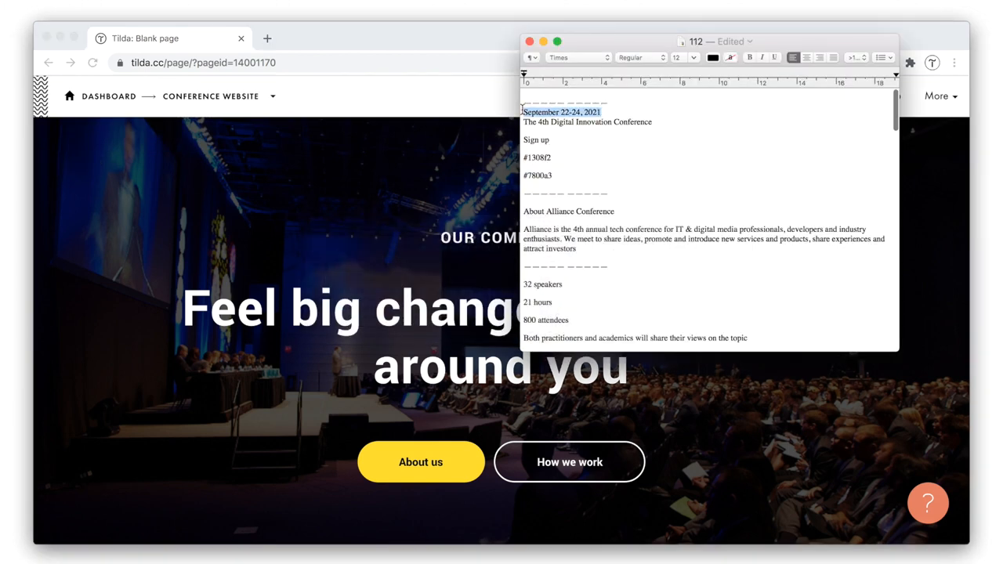
{"action": "key", "text": "super+c"}
{"action": "left_click", "coordinate": [470, 180]}
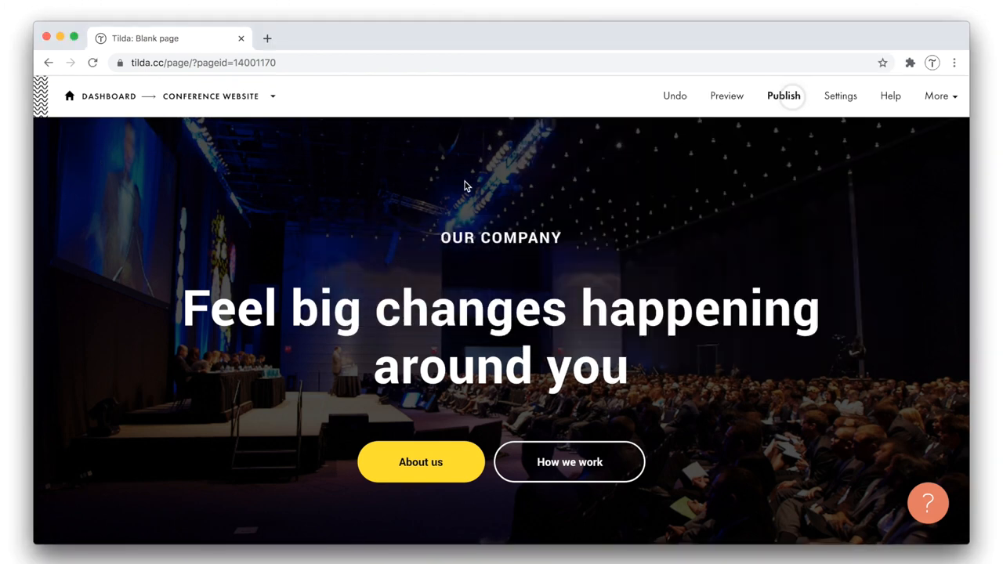
{"action": "double_click", "coordinate": [521, 237]}
{"action": "key", "text": "super+a"}
{"action": "key", "text": "super+v"}
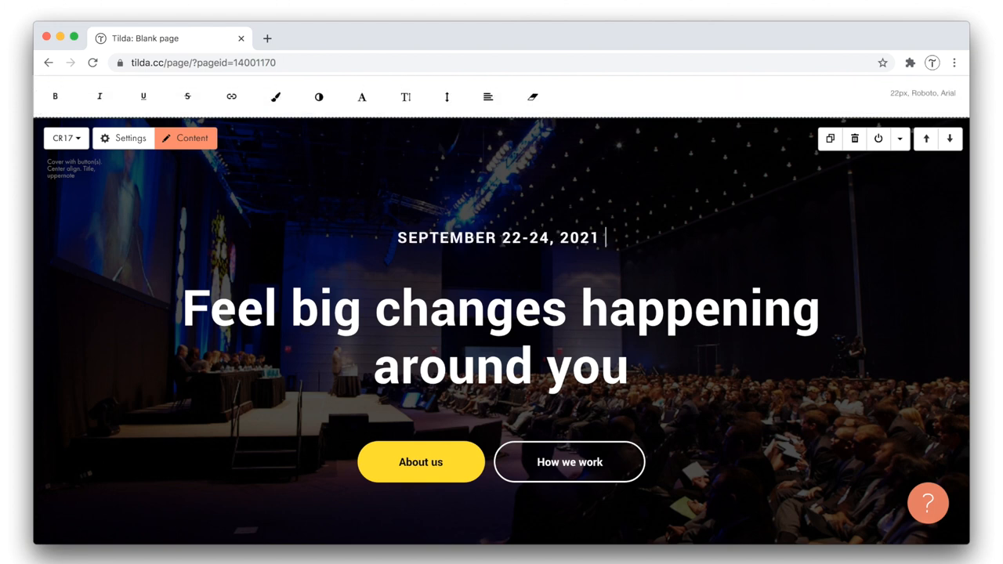
{"action": "left_click", "coordinate": [774, 211]}
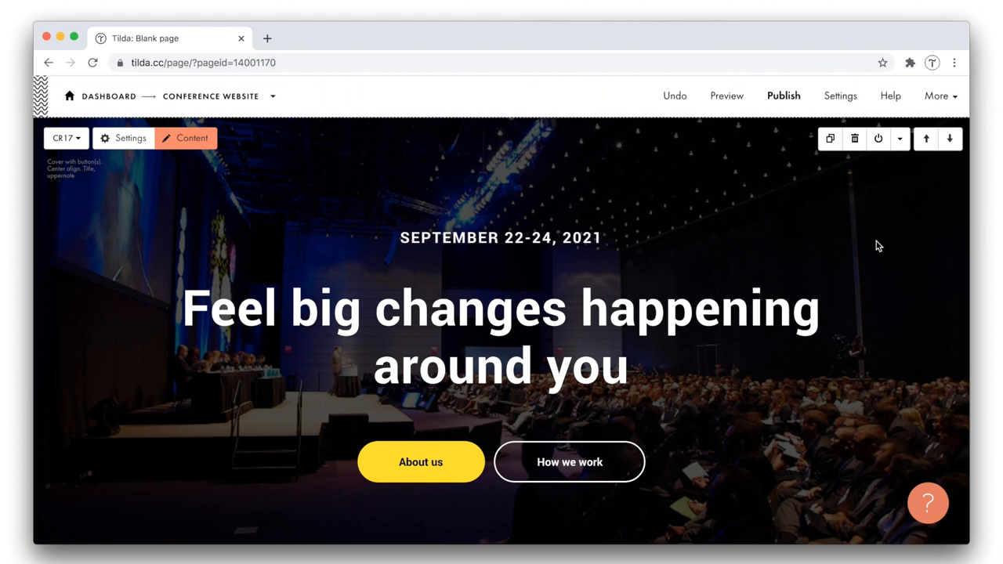
Replace the headline with The 4th Digital Innovation Conference copied from TextEdit.
{"action": "key", "text": "super+Tab"}
{"action": "triple_click", "coordinate": [471, 137]}
{"action": "key", "text": "super+c"}
{"action": "key", "text": "super+Tab"}
{"action": "triple_click", "coordinate": [437, 306]}
{"action": "key", "text": "super+v"}
{"action": "left_click", "coordinate": [701, 215]}
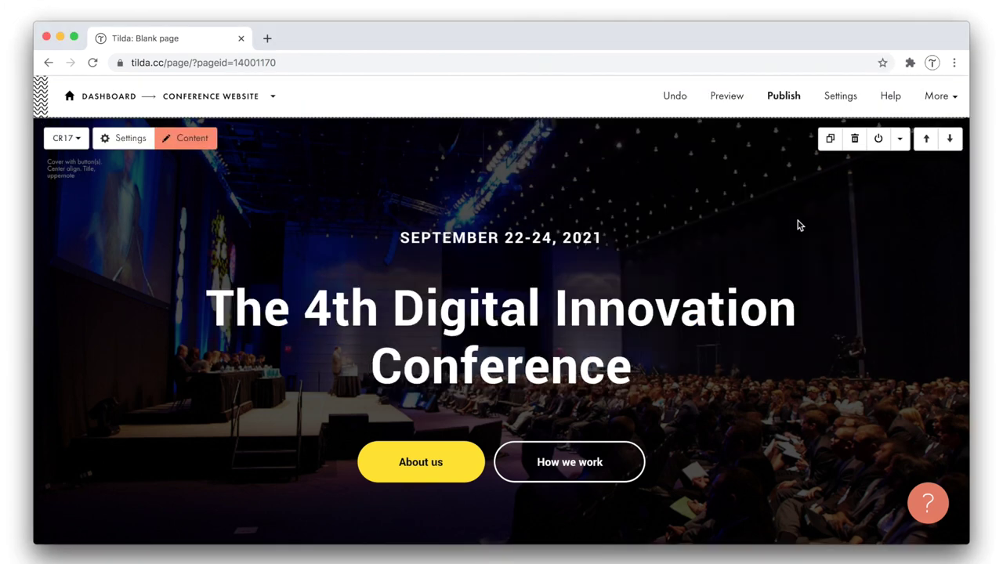
Rename the first button to Sign up, clear the How we work second button label, and save.
{"action": "left_click", "coordinate": [190, 139]}
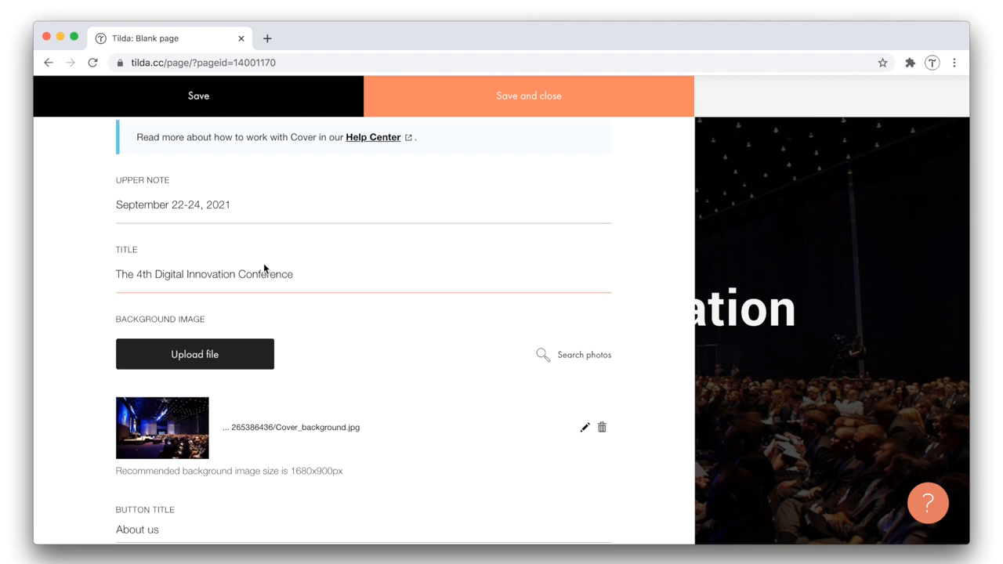
{"action": "scroll", "coordinate": [263, 263], "scroll_direction": "down", "scroll_amount": 4}
{"action": "double_click", "coordinate": [137, 397]}
{"action": "type", "text": "Sing u"}
{"action": "type", "text": "gn up"}
{"action": "scroll", "coordinate": [300, 364], "scroll_direction": "down", "scroll_amount": 4}
{"action": "left_click", "coordinate": [226, 364]}
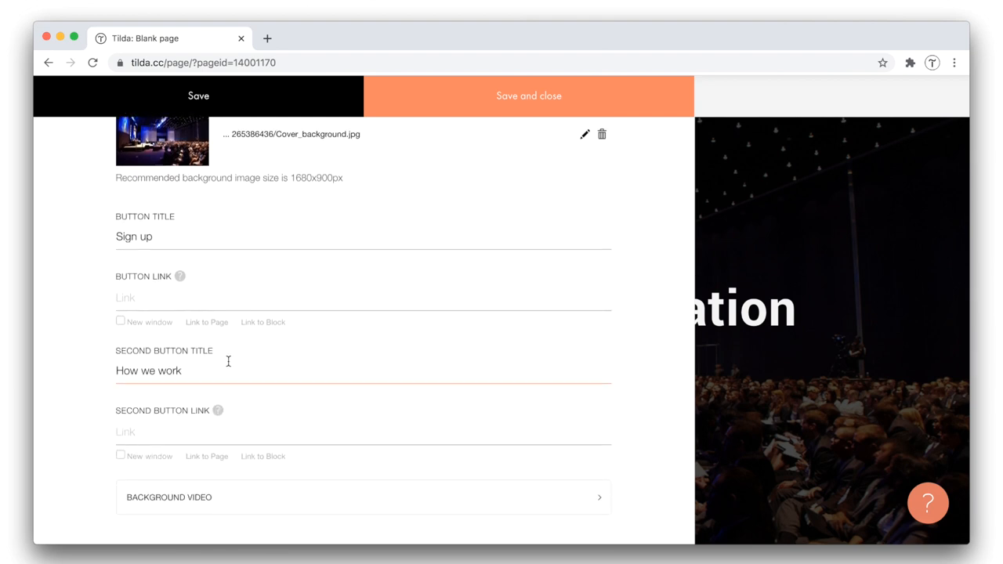
{"action": "left_click_drag", "start_coordinate": [194, 370], "coordinate": [92, 373]}
{"action": "key", "text": "BackSpace"}
{"action": "left_click", "coordinate": [486, 114]}
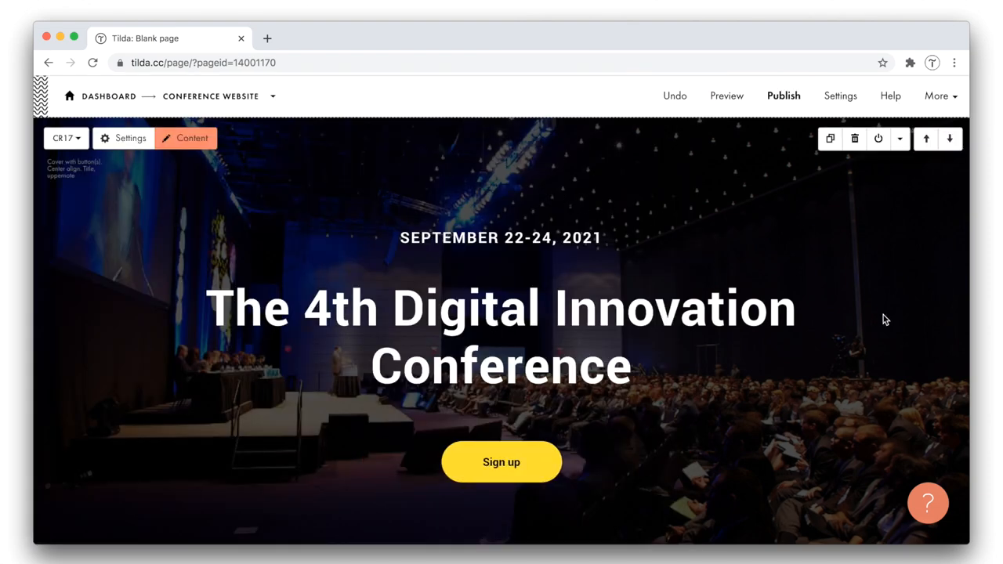
Set the cover's Filter start color to #1308f2 copied from the notes.
{"action": "left_click", "coordinate": [126, 138]}
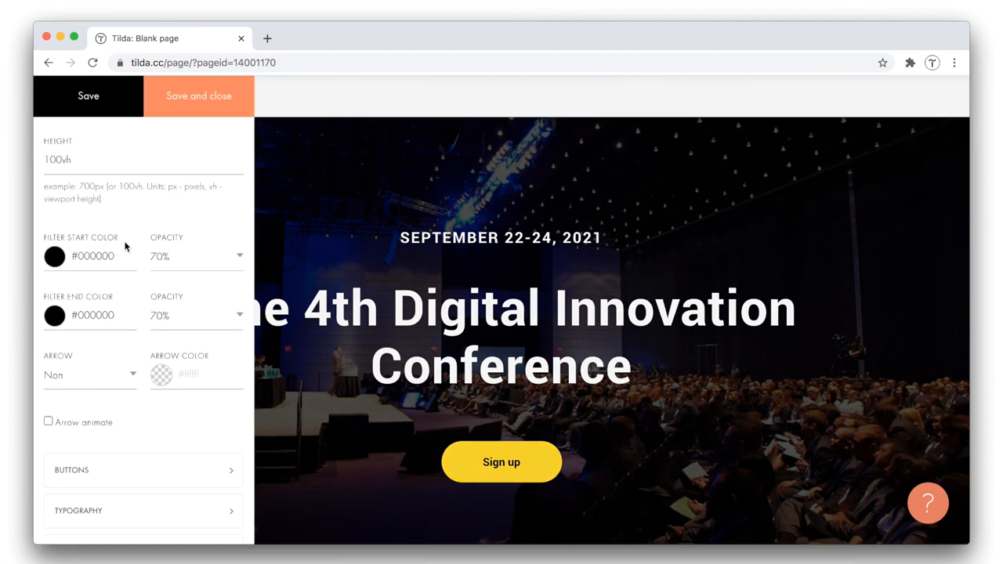
{"action": "scroll", "coordinate": [125, 247], "scroll_direction": "up", "scroll_amount": 2}
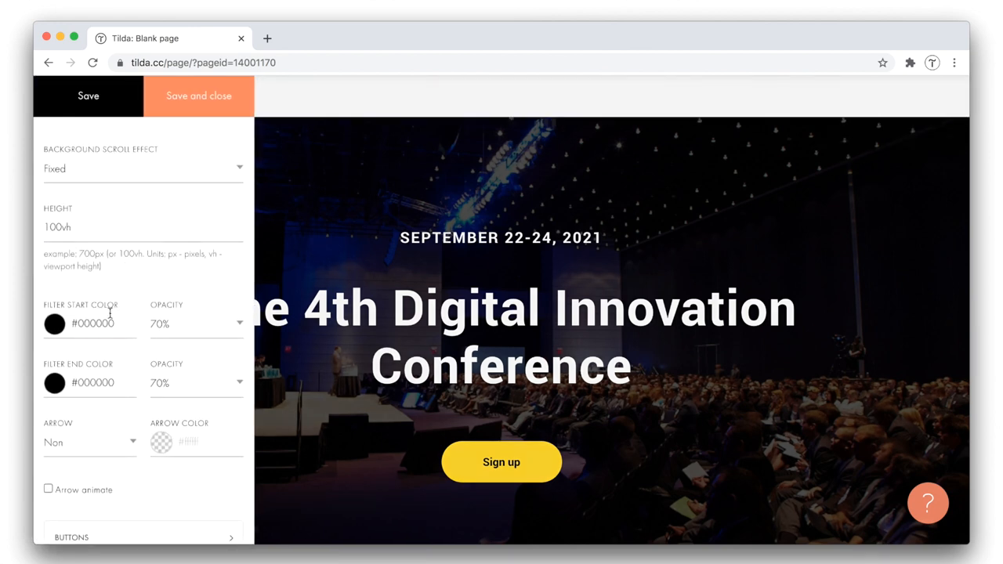
{"action": "key", "text": "super+Tab"}
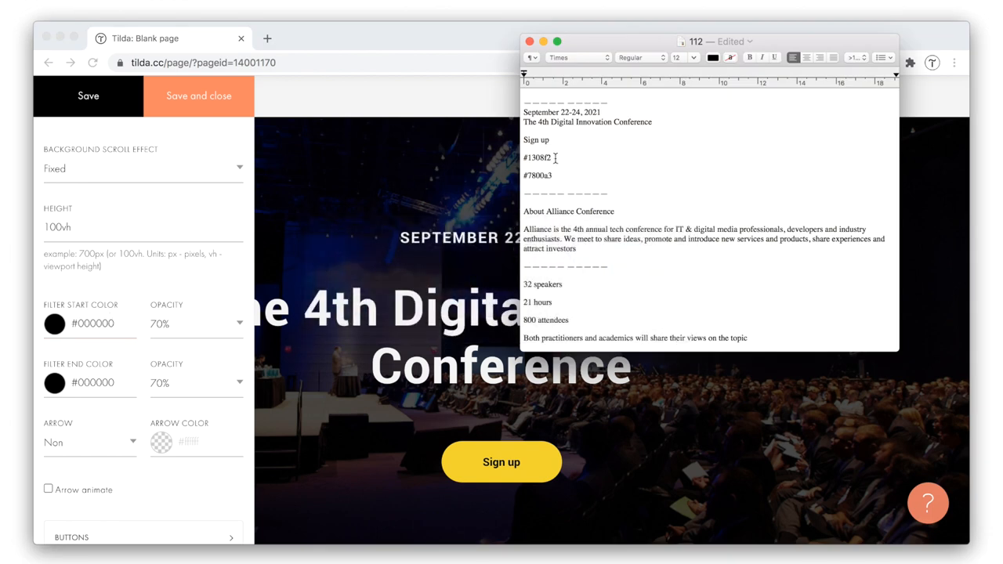
{"action": "left_click_drag", "start_coordinate": [551, 157], "coordinate": [523, 158]}
{"action": "key", "text": "super+c"}
{"action": "key", "text": "super+Tab"}
{"action": "left_click", "coordinate": [94, 323]}
{"action": "key", "text": "super+v"}
{"action": "key", "text": "super+Tab"}
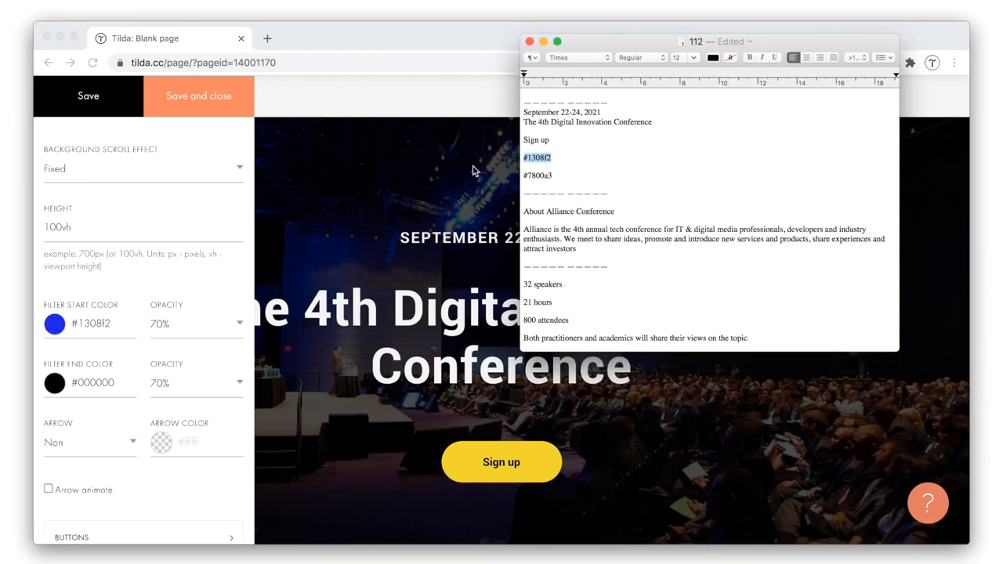
Set the Filter end color to #7800a3 at 80% opacity and save the gradient overlay.
{"action": "double_click", "coordinate": [539, 176]}
{"action": "key", "text": "super+c"}
{"action": "key", "text": "super+Tab"}
{"action": "left_click", "coordinate": [94, 383]}
{"action": "key", "text": "super+a"}
{"action": "key", "text": "super+v"}
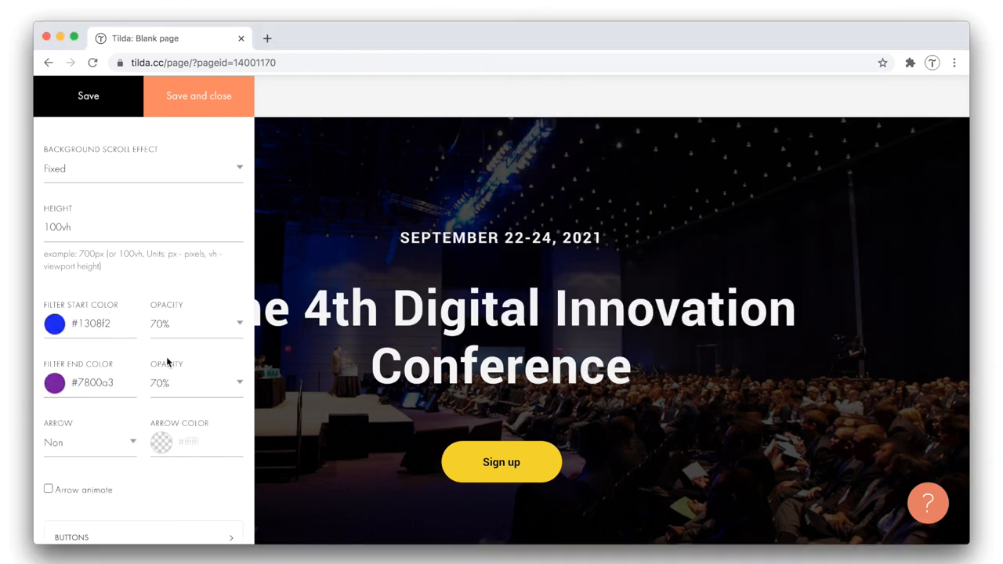
{"action": "left_click", "coordinate": [196, 382]}
{"action": "left_click", "coordinate": [167, 379]}
{"action": "left_click", "coordinate": [90, 106]}
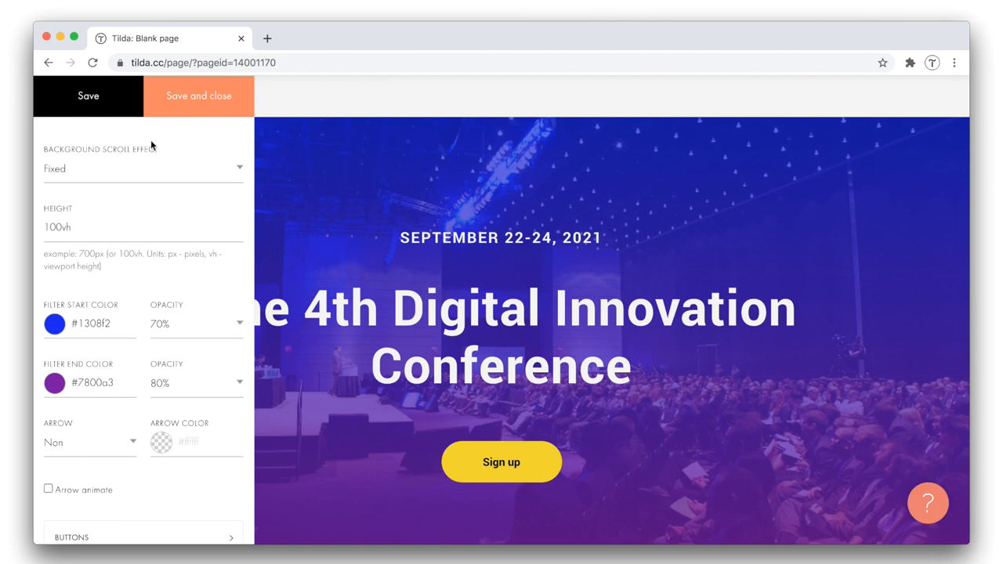
{"action": "left_click", "coordinate": [213, 106]}
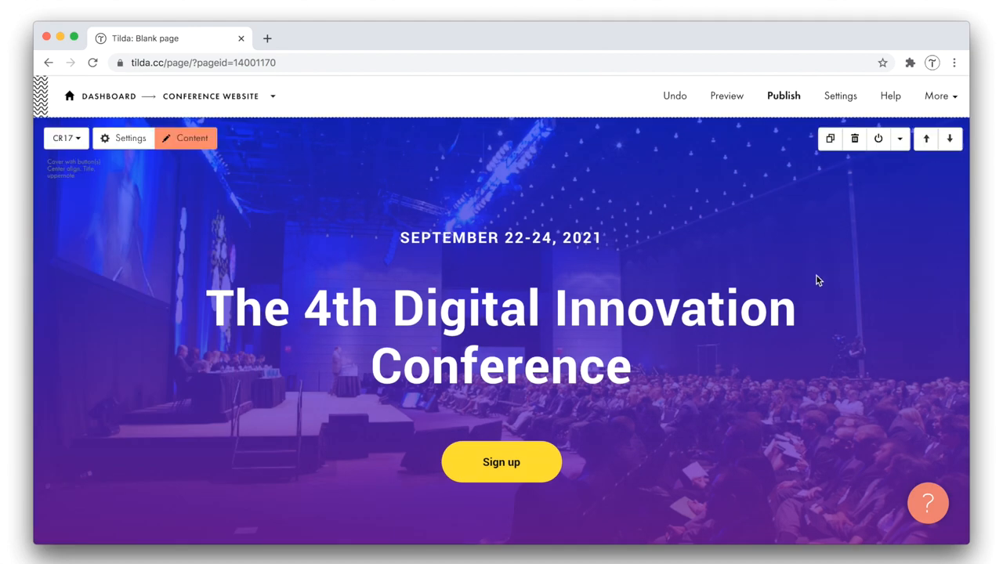
Enable Arrow animate in the cover settings and save and close.
{"action": "left_click", "coordinate": [121, 142]}
{"action": "scroll", "coordinate": [125, 235], "scroll_direction": "down", "scroll_amount": 3}
{"action": "left_click", "coordinate": [49, 410]}
{"action": "left_click", "coordinate": [199, 95]}
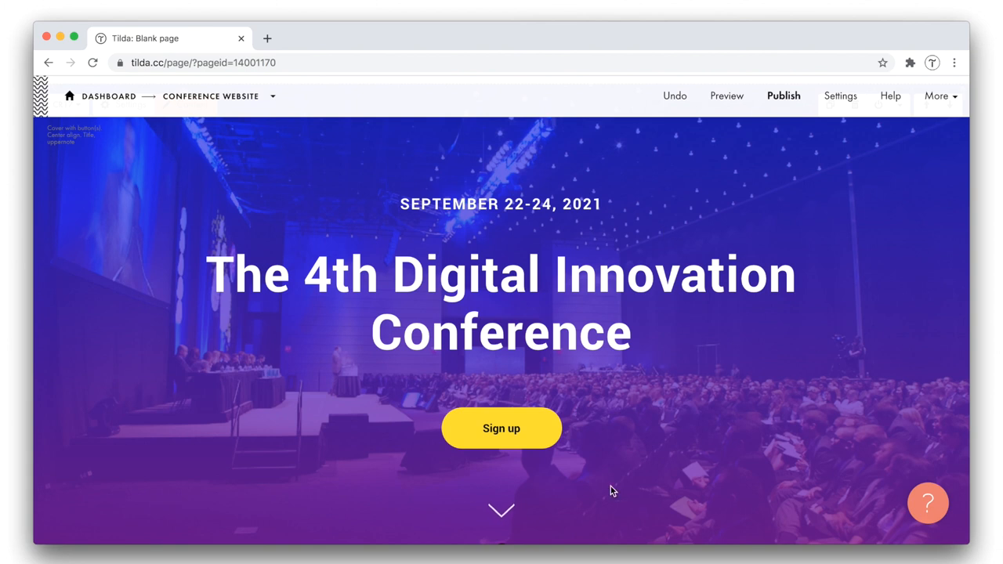
{"action": "scroll", "coordinate": [612, 490], "scroll_direction": "down", "scroll_amount": 1}
{"action": "scroll", "coordinate": [612, 490], "scroll_direction": "down", "scroll_amount": 3}
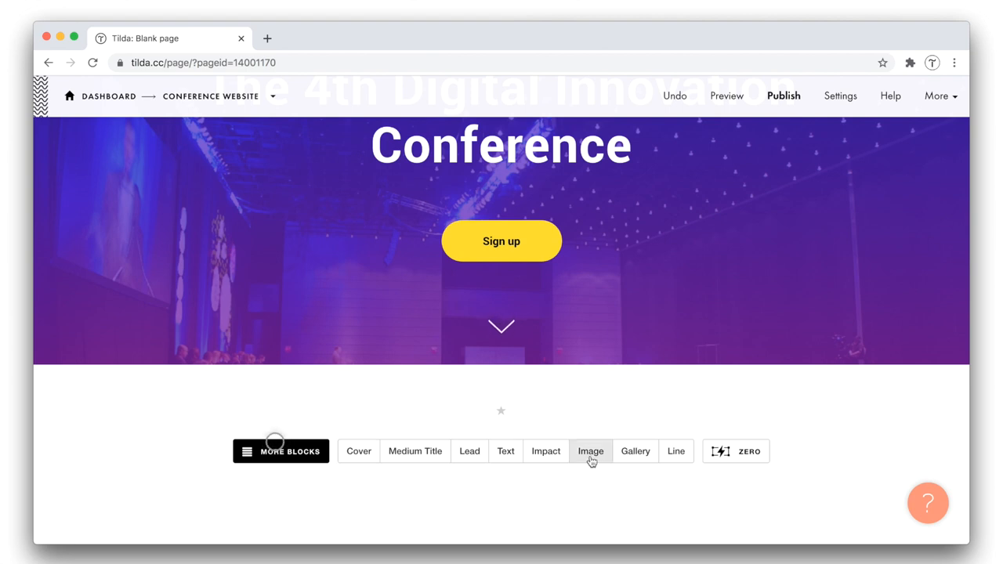
Add the TL02B title block and the GL03 three-column gallery below the cover.
{"action": "left_click", "coordinate": [502, 365]}
{"action": "left_click", "coordinate": [118, 212]}
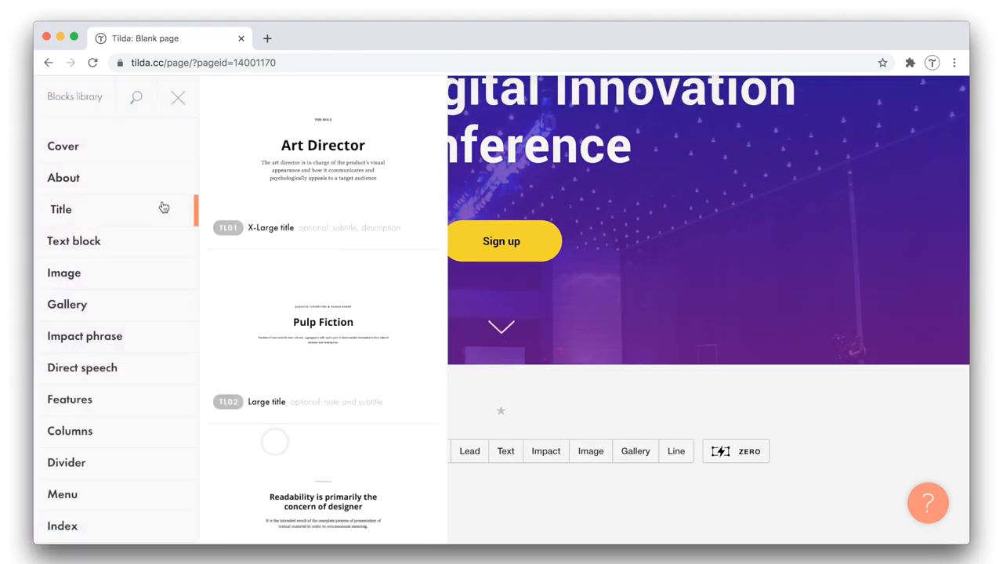
{"action": "scroll", "coordinate": [323, 314], "scroll_direction": "down", "scroll_amount": 3}
{"action": "left_click", "coordinate": [371, 318]}
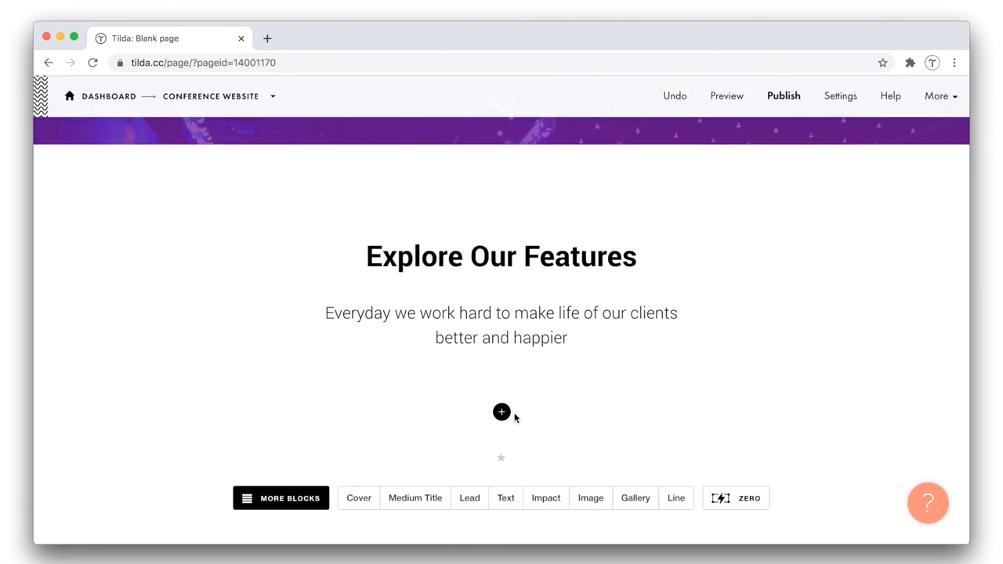
{"action": "left_click", "coordinate": [501, 413]}
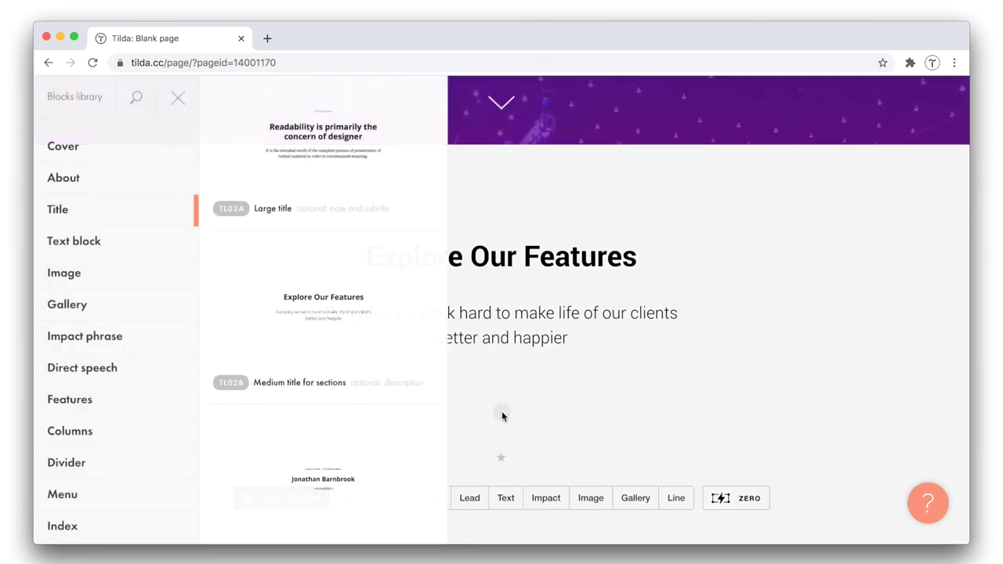
{"action": "left_click", "coordinate": [158, 304]}
{"action": "scroll", "coordinate": [323, 298], "scroll_direction": "down", "scroll_amount": 3}
{"action": "left_click", "coordinate": [333, 383]}
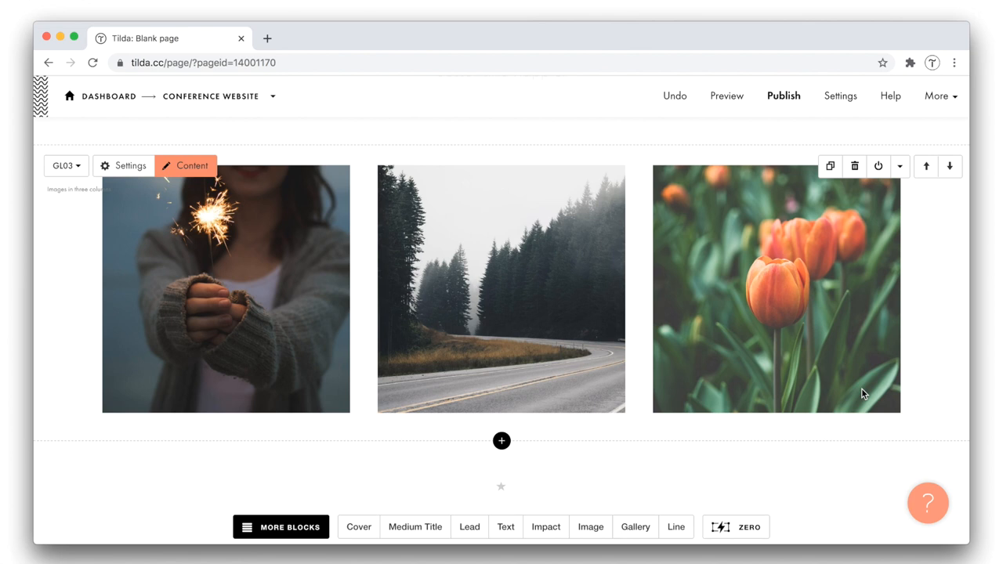
{"action": "scroll", "coordinate": [861, 388], "scroll_direction": "up", "scroll_amount": 5}
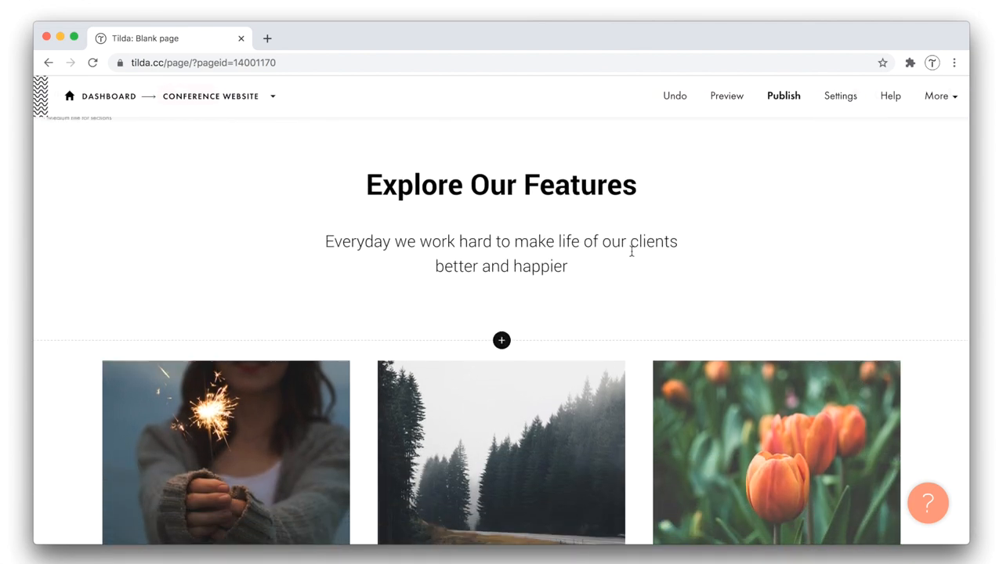
Replace the title block's placeholder text with the Alliance conference description from TextEdit.
{"action": "key", "text": "super+Tab"}
{"action": "key", "text": "super+c"}
{"action": "key", "text": "super+Tab"}
{"action": "left_click", "coordinate": [493, 253]}
{"action": "key", "text": "super+a"}
{"action": "key", "text": "super+v"}
{"action": "left_click", "coordinate": [788, 278]}
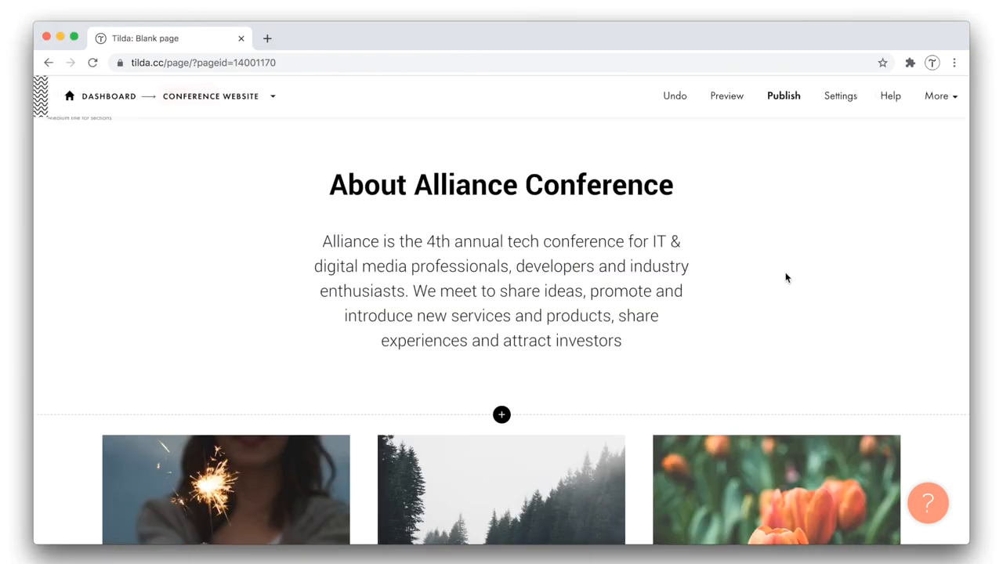
{"action": "scroll", "coordinate": [839, 278], "scroll_direction": "down", "scroll_amount": 2}
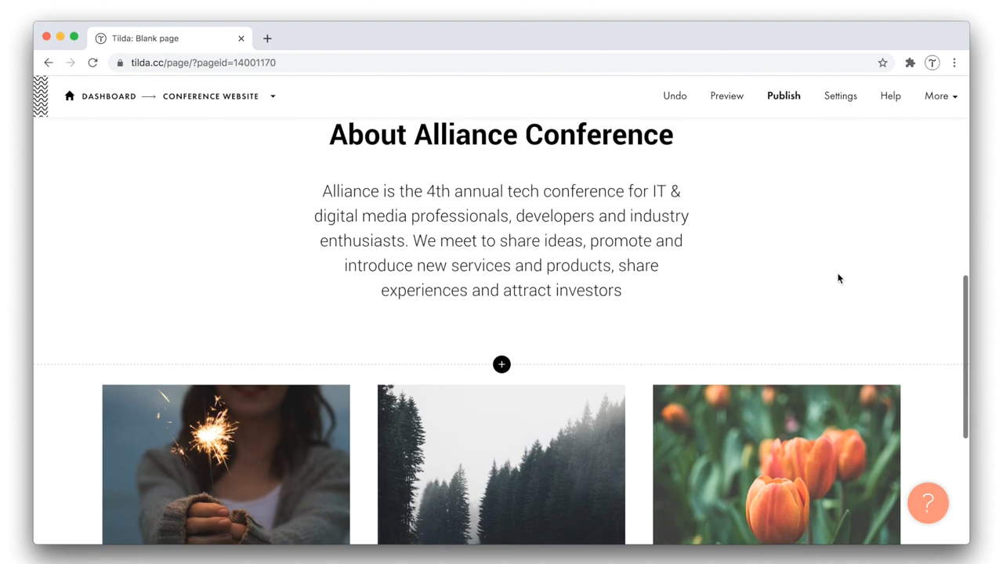
{"action": "scroll", "coordinate": [838, 278], "scroll_direction": "down", "scroll_amount": 3}
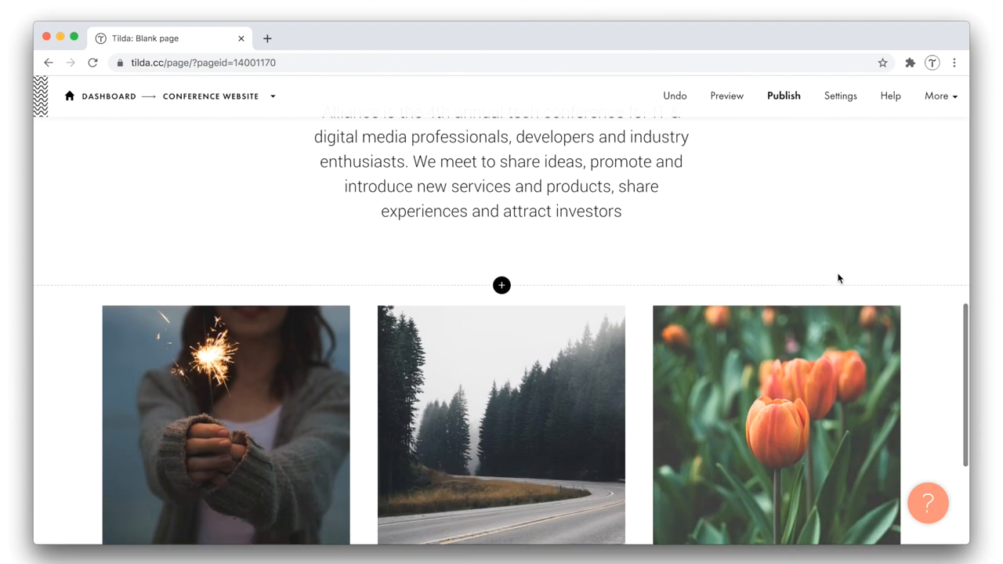
{"action": "scroll", "coordinate": [838, 278], "scroll_direction": "up", "scroll_amount": 3}
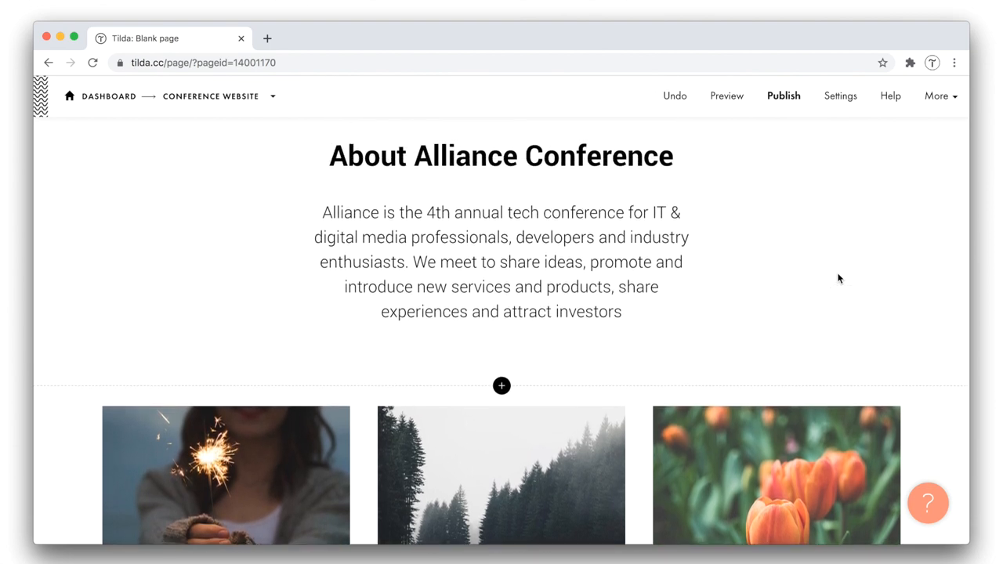
{"action": "scroll", "coordinate": [838, 278], "scroll_direction": "up", "scroll_amount": 2}
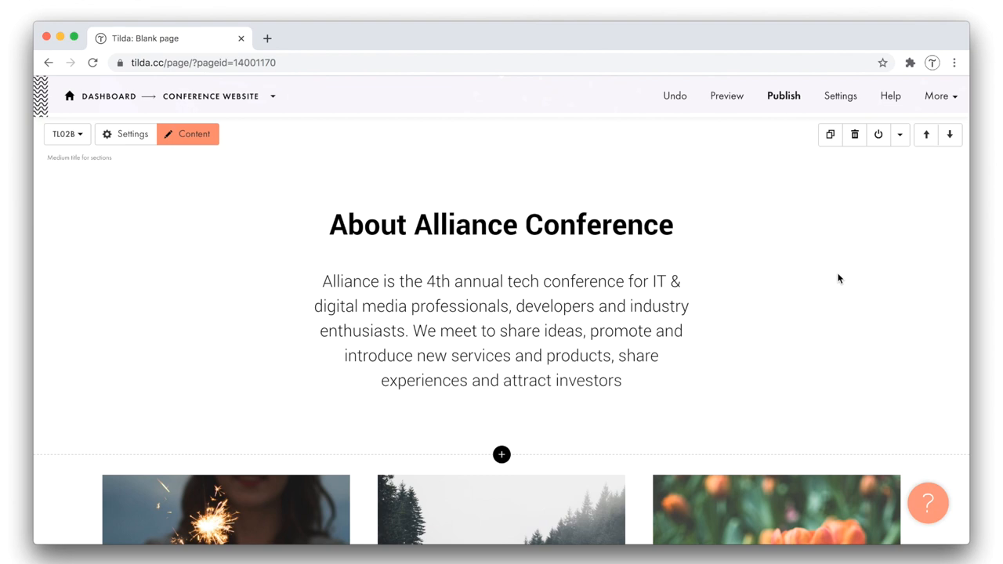
{"action": "scroll", "coordinate": [838, 278], "scroll_direction": "up", "scroll_amount": 2}
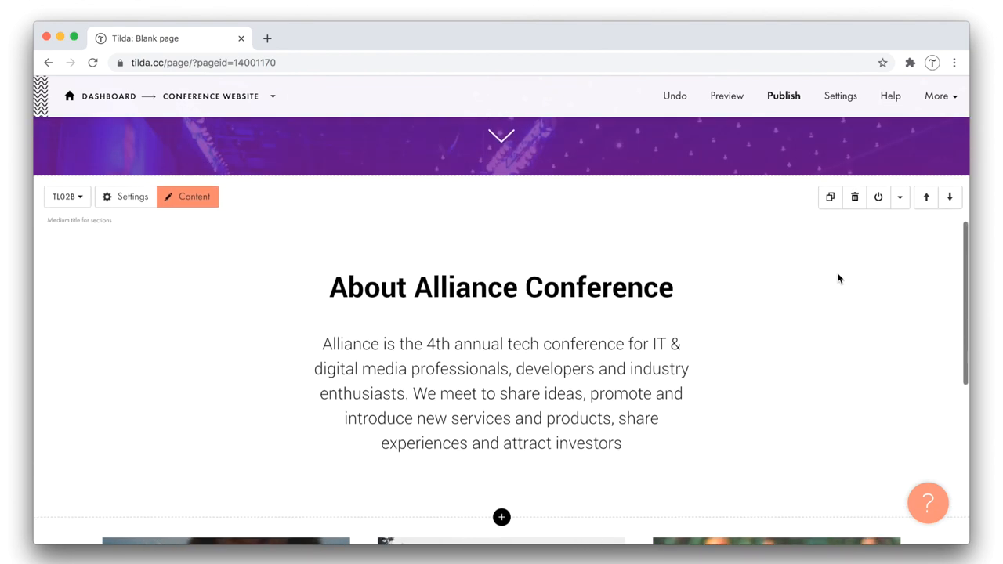
Add the AB201 title, description and three images block from the About library.
{"action": "left_click", "coordinate": [501, 176]}
{"action": "left_click", "coordinate": [63, 177]}
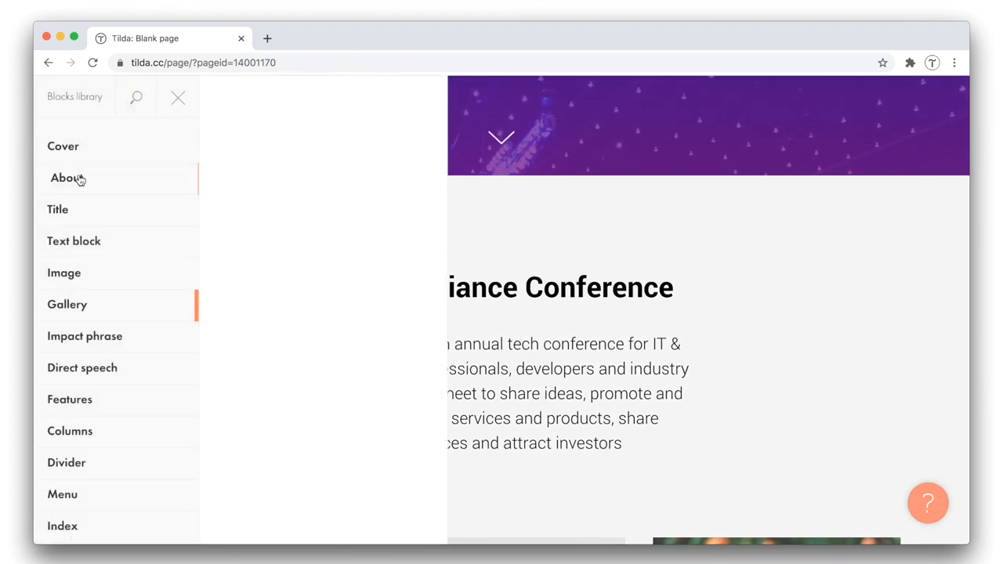
{"action": "scroll", "coordinate": [322, 272], "scroll_direction": "down", "scroll_amount": 5}
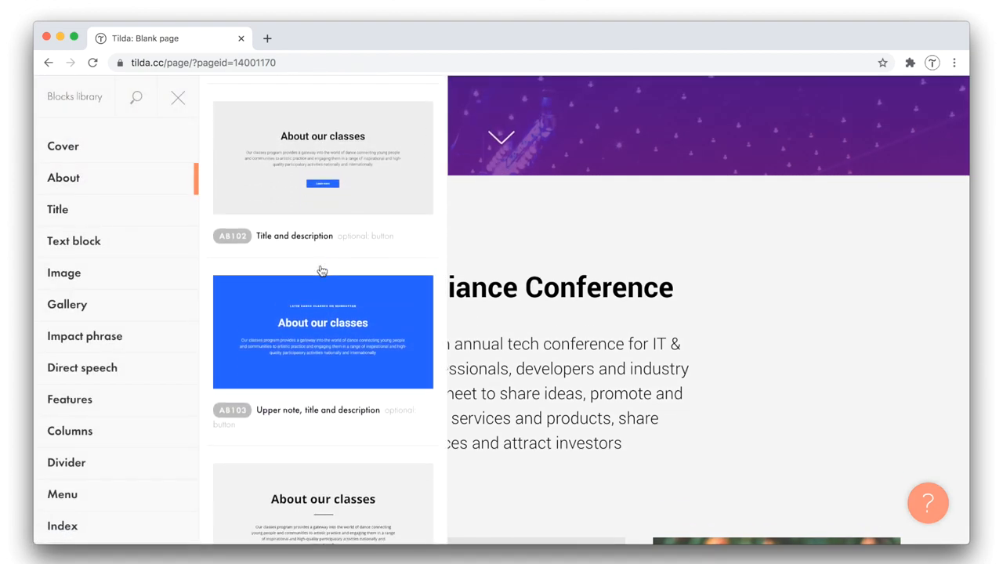
{"action": "scroll", "coordinate": [322, 271], "scroll_direction": "down", "scroll_amount": 5}
{"action": "scroll", "coordinate": [322, 271], "scroll_direction": "down", "scroll_amount": 5}
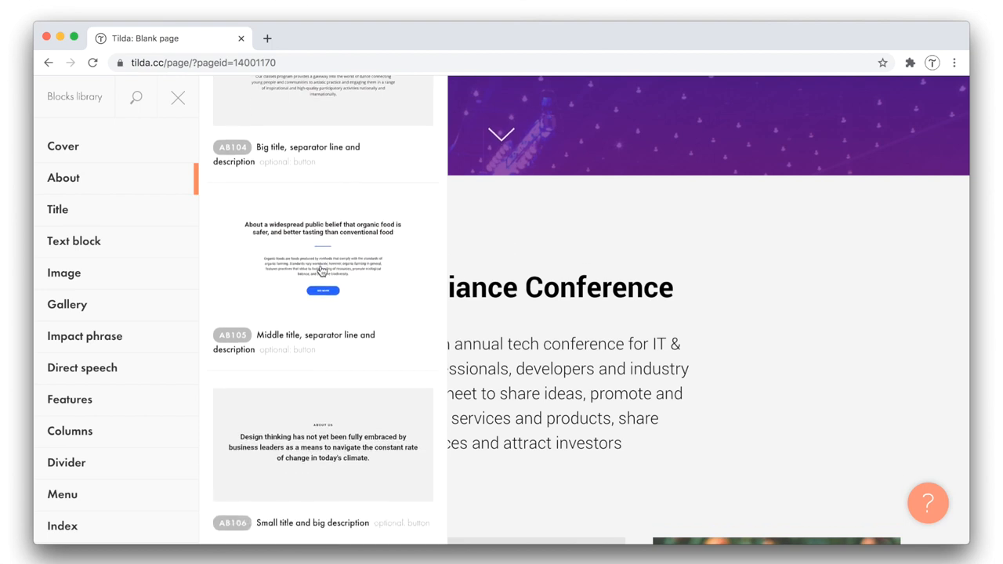
{"action": "scroll", "coordinate": [322, 271], "scroll_direction": "down", "scroll_amount": 3}
{"action": "scroll", "coordinate": [322, 271], "scroll_direction": "down", "scroll_amount": 4}
{"action": "scroll", "coordinate": [322, 271], "scroll_direction": "down", "scroll_amount": 3}
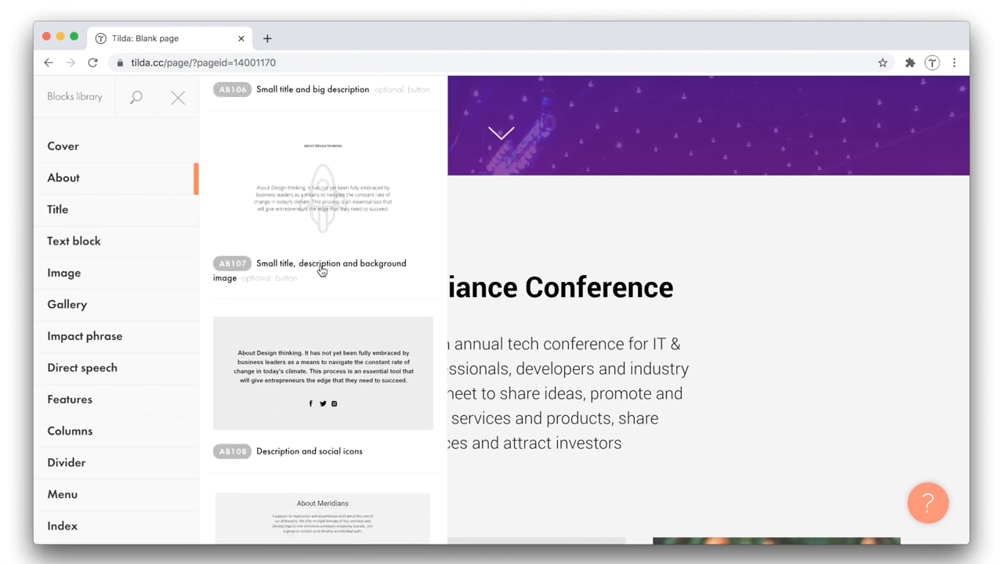
{"action": "scroll", "coordinate": [322, 272], "scroll_direction": "down", "scroll_amount": 4}
{"action": "scroll", "coordinate": [322, 271], "scroll_direction": "down", "scroll_amount": 2}
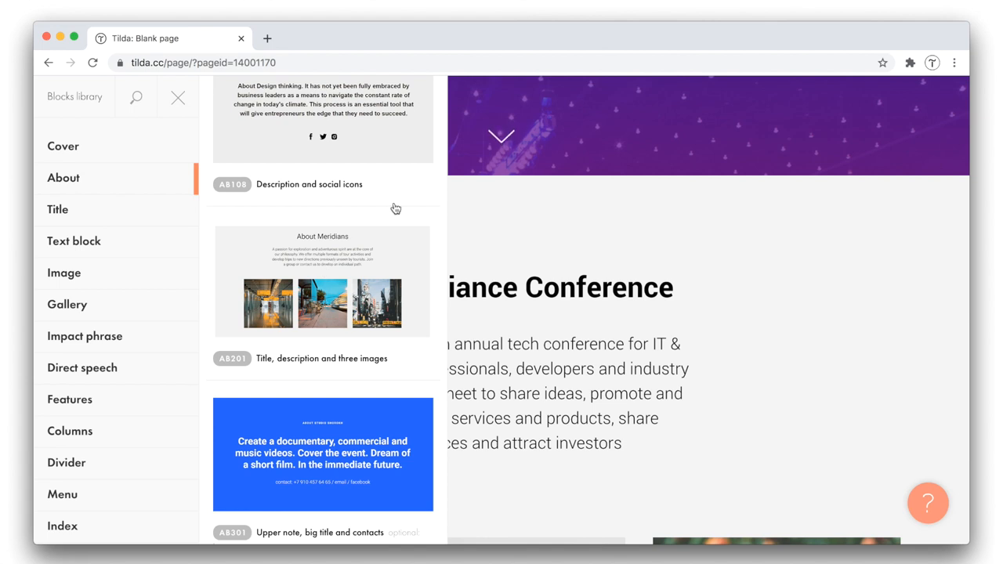
{"action": "left_click", "coordinate": [337, 263]}
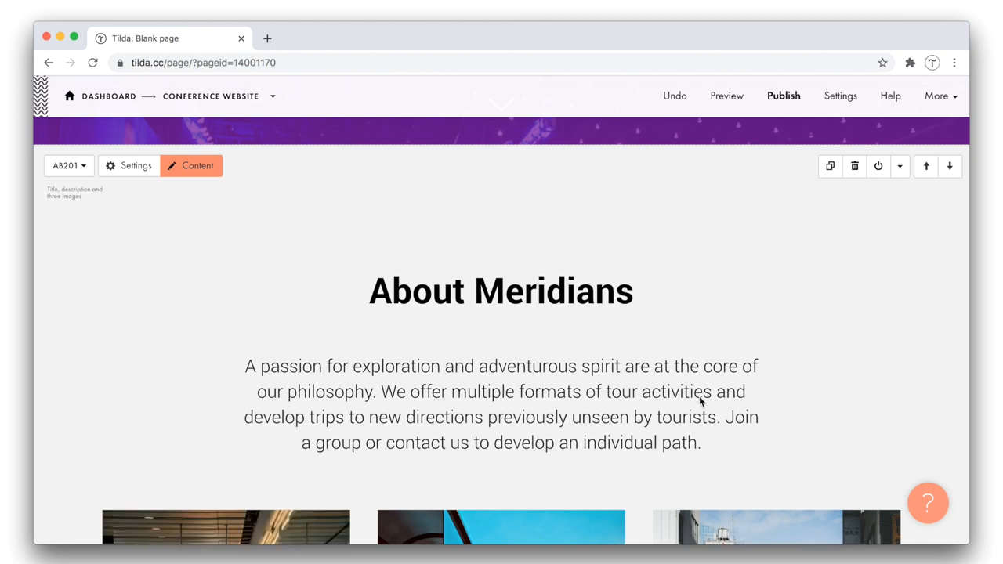
{"action": "scroll", "coordinate": [775, 399], "scroll_direction": "down", "scroll_amount": 5}
{"action": "scroll", "coordinate": [775, 399], "scroll_direction": "down", "scroll_amount": 5}
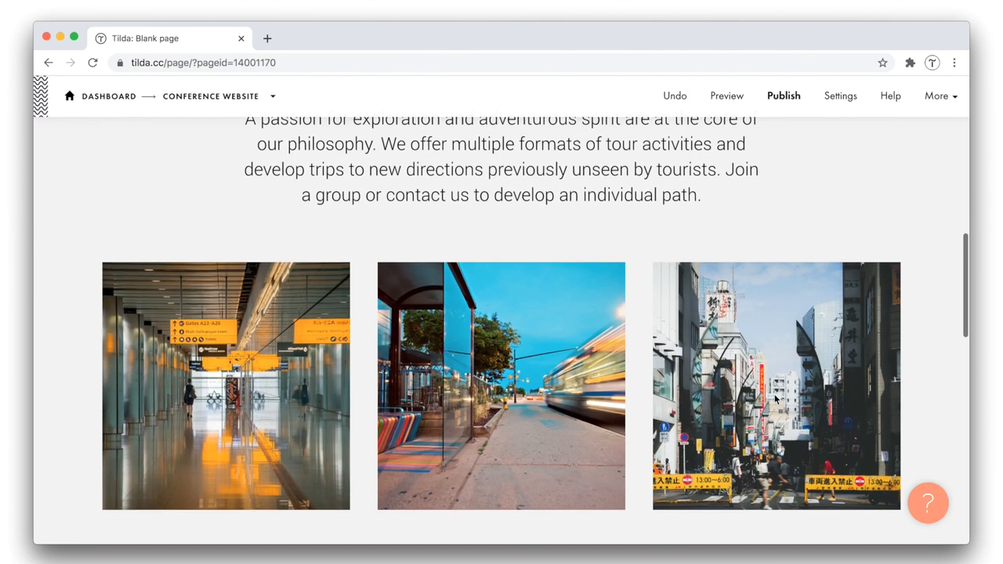
{"action": "scroll", "coordinate": [744, 387], "scroll_direction": "down", "scroll_amount": 5}
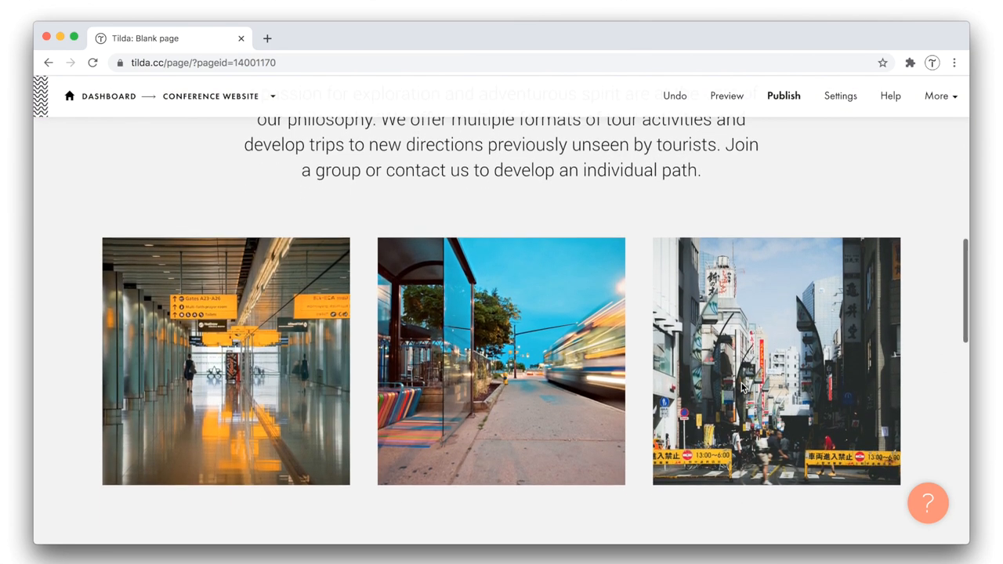
{"action": "scroll", "coordinate": [744, 387], "scroll_direction": "down", "scroll_amount": 5}
{"action": "scroll", "coordinate": [743, 387], "scroll_direction": "down", "scroll_amount": 3}
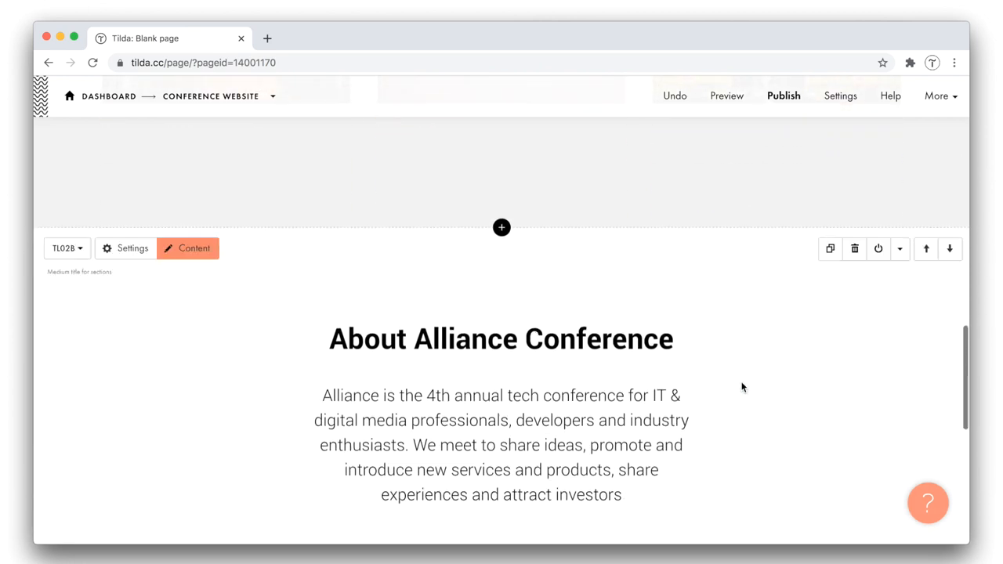
Delete the TL02B About Alliance Conference block and the GL03 three-image gallery.
{"action": "left_click", "coordinate": [855, 249]}
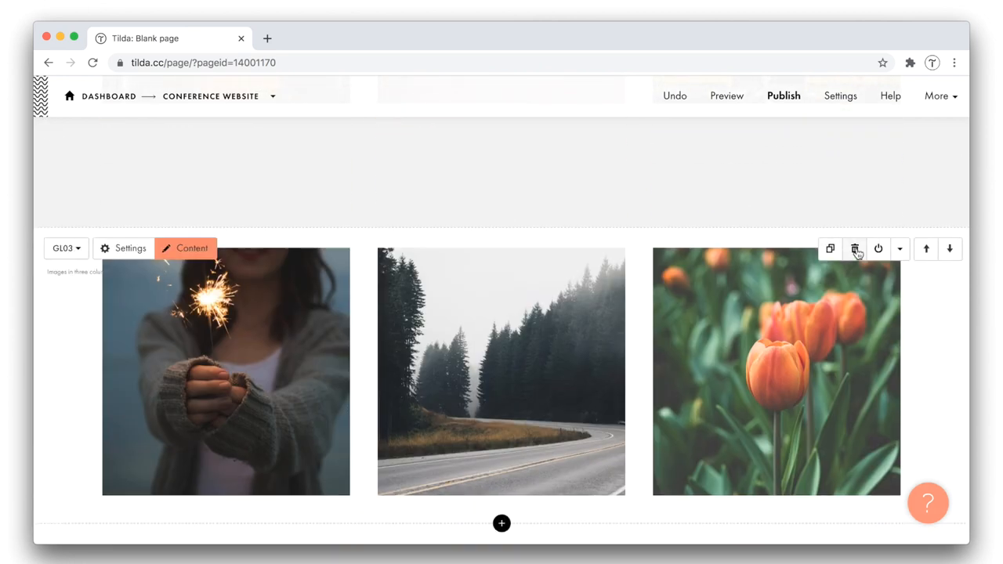
{"action": "left_click", "coordinate": [856, 249]}
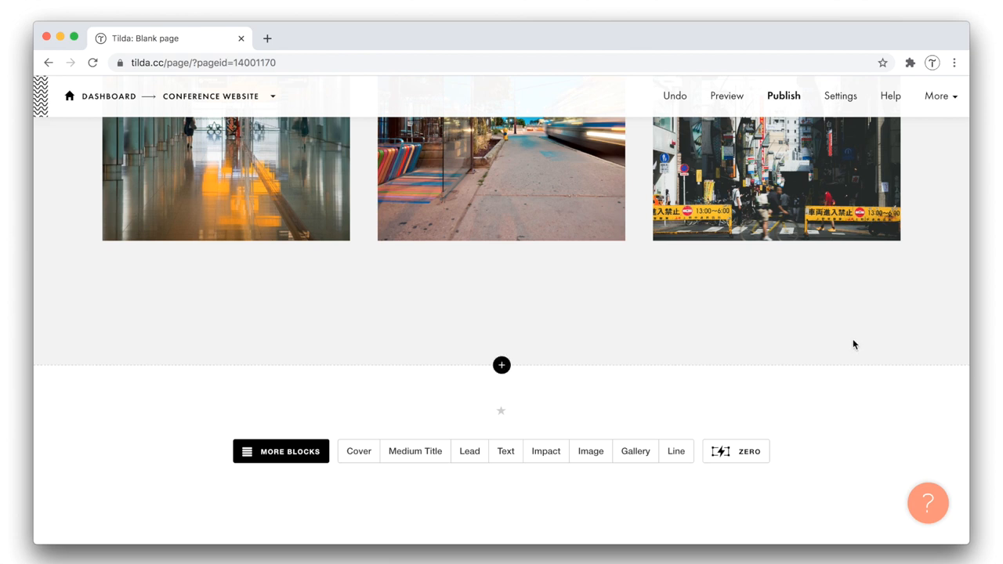
{"action": "scroll", "coordinate": [911, 278], "scroll_direction": "up", "scroll_amount": 2}
{"action": "scroll", "coordinate": [911, 278], "scroll_direction": "up", "scroll_amount": 5}
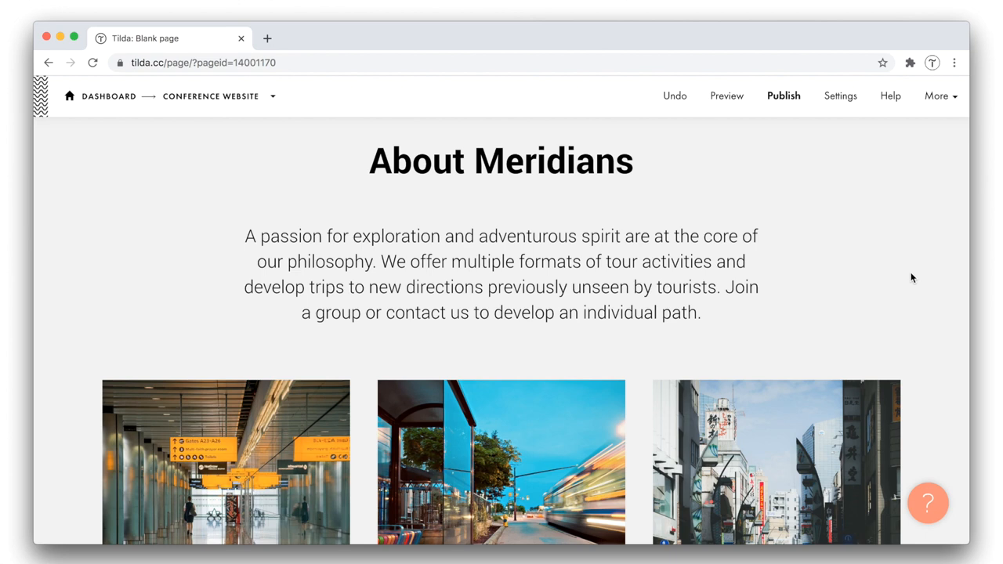
Paste the conference description and 'About Alliance Conference' heading from TextEdit, then start replacing the first photo.
{"action": "left_click", "coordinate": [673, 274]}
{"action": "key", "text": "ctrl+a"}
{"action": "key", "text": "ctrl+v"}
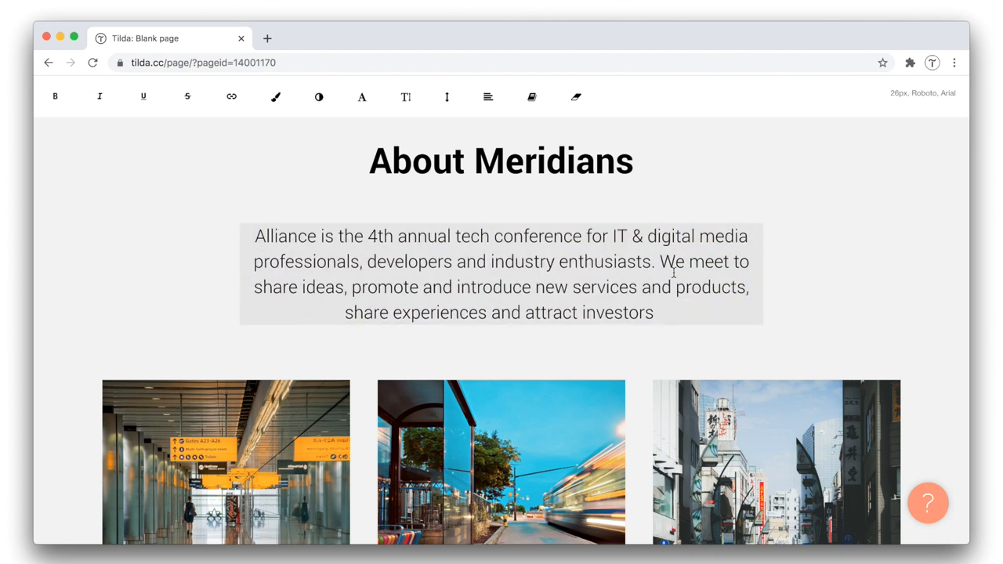
{"action": "key", "text": "super+Tab"}
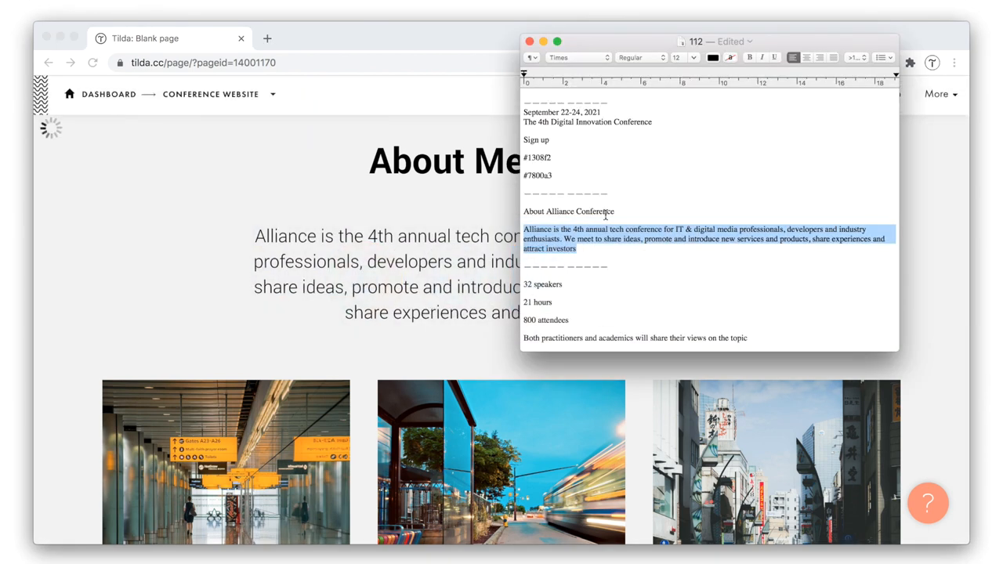
{"action": "double_click", "coordinate": [595, 211]}
{"action": "triple_click", "coordinate": [594, 211]}
{"action": "key", "text": "super+c"}
{"action": "key", "text": "super+Tab"}
{"action": "key", "text": "super+a"}
{"action": "key", "text": "super+v"}
{"action": "left_click", "coordinate": [275, 398]}
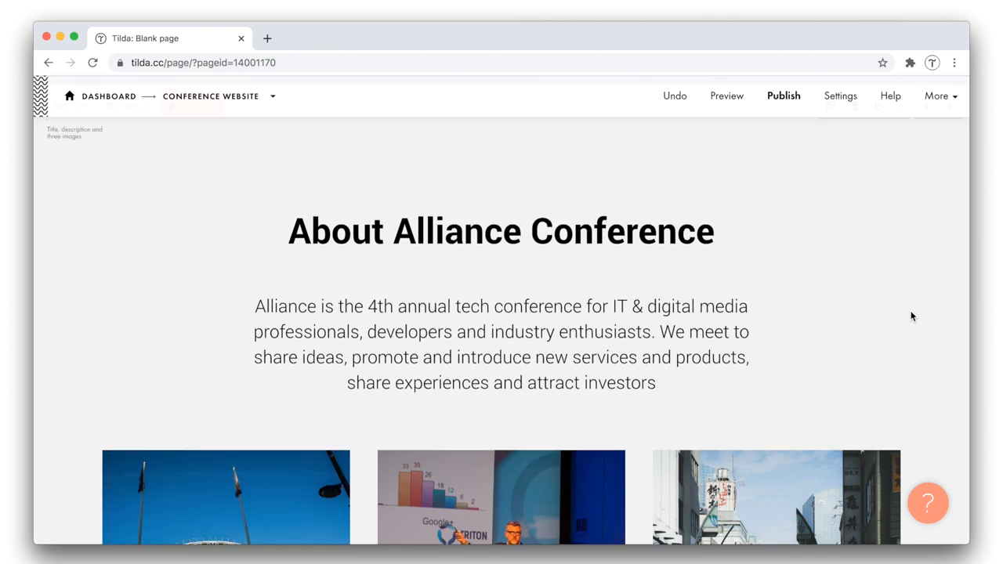
{"action": "scroll", "coordinate": [929, 286], "scroll_direction": "down", "scroll_amount": 1}
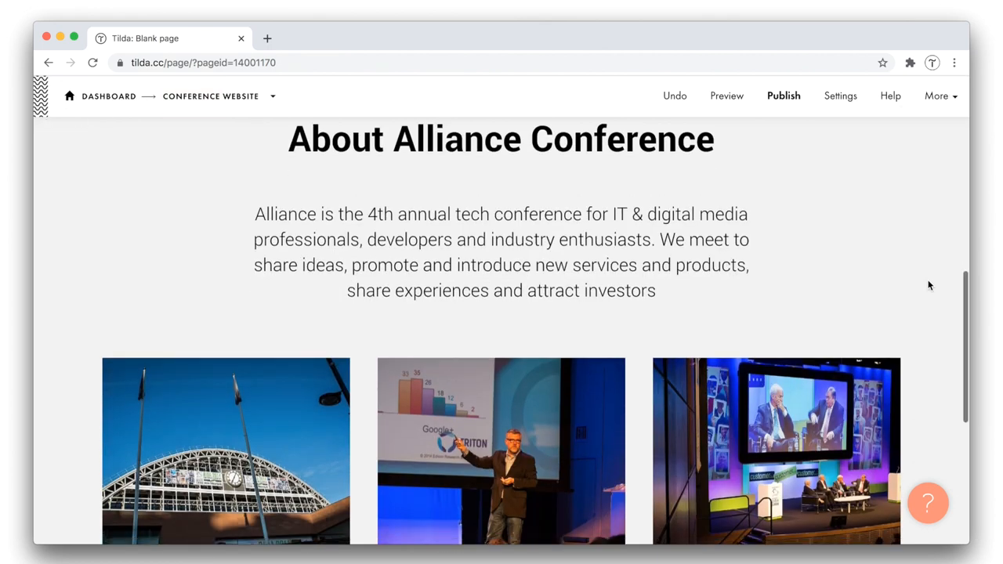
{"action": "scroll", "coordinate": [929, 285], "scroll_direction": "down", "scroll_amount": 2}
{"action": "scroll", "coordinate": [929, 285], "scroll_direction": "down", "scroll_amount": 5}
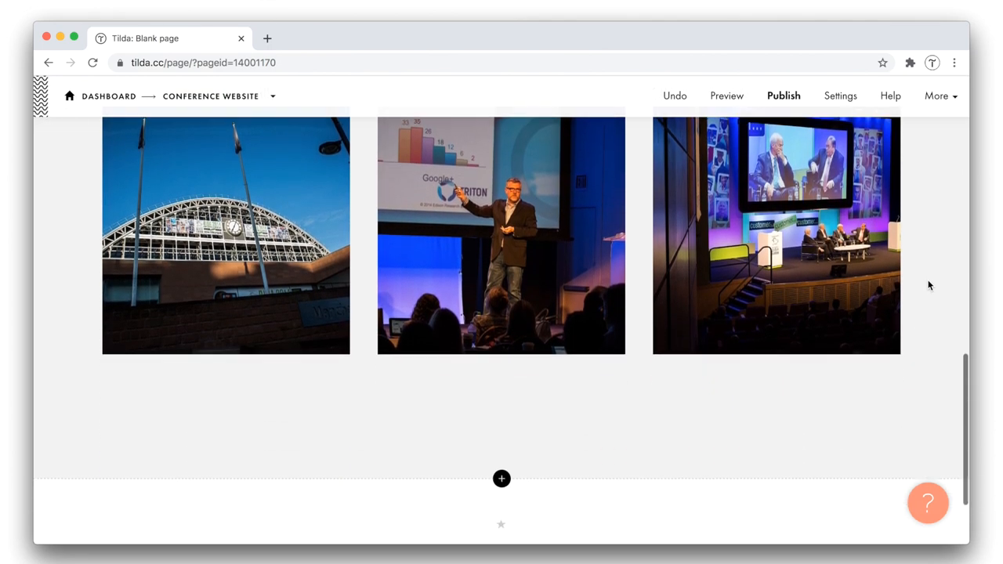
{"action": "scroll", "coordinate": [929, 285], "scroll_direction": "down", "scroll_amount": 2}
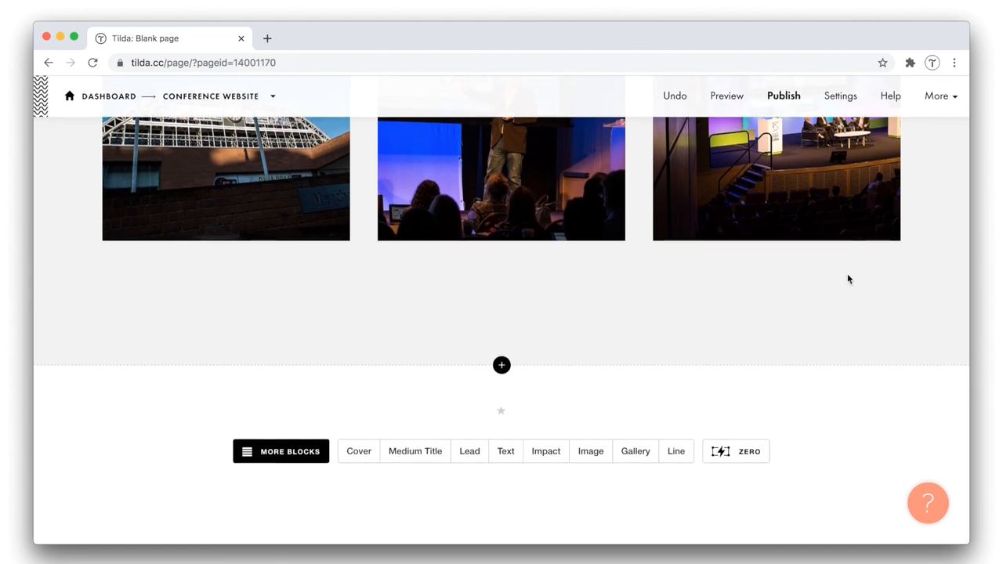
{"action": "scroll", "coordinate": [844, 279], "scroll_direction": "up", "scroll_amount": 2}
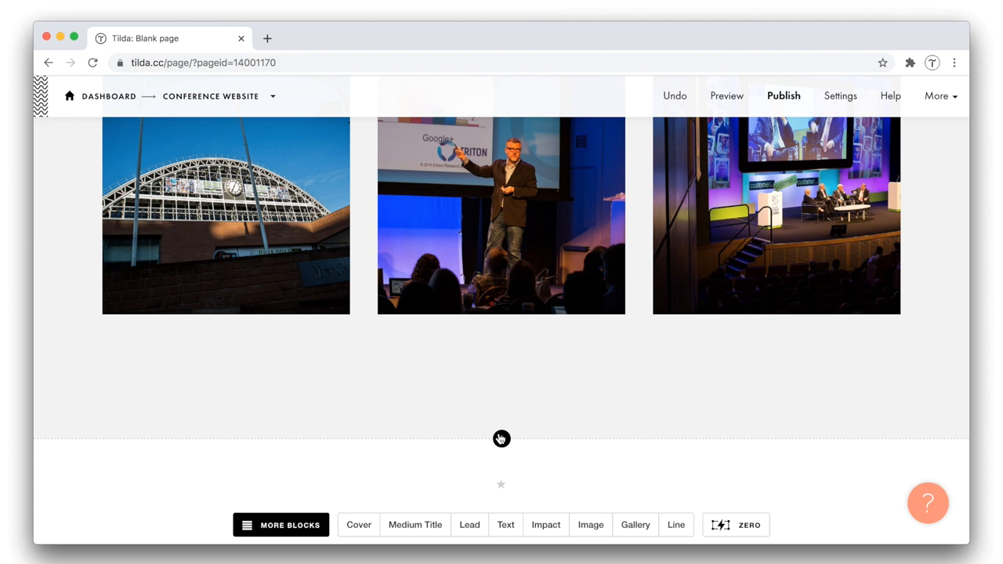
Add the FR501 columns-with-numbers-on-background block from the Features library.
{"action": "left_click", "coordinate": [502, 438]}
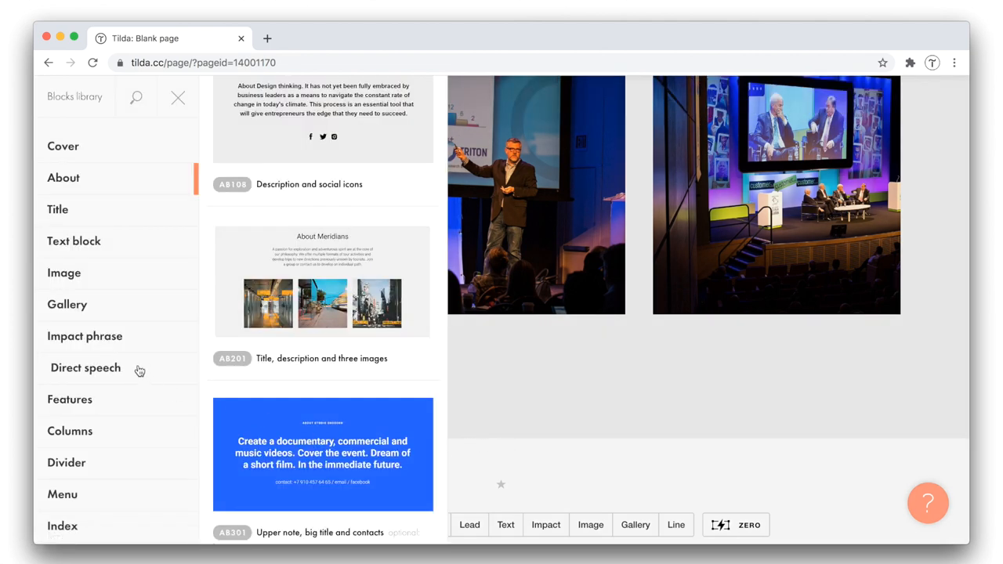
{"action": "left_click", "coordinate": [70, 399]}
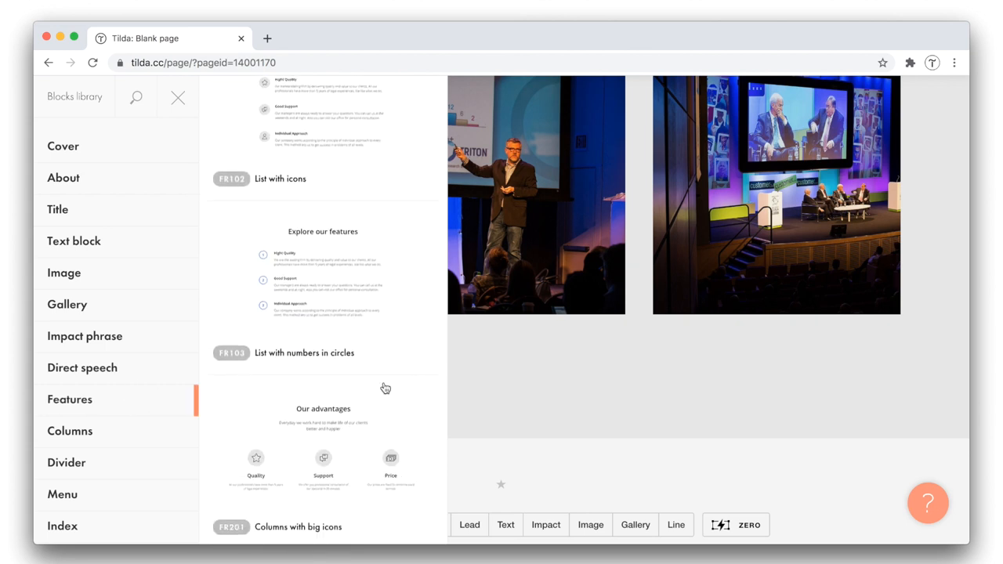
{"action": "scroll", "coordinate": [385, 388], "scroll_direction": "down", "scroll_amount": 5}
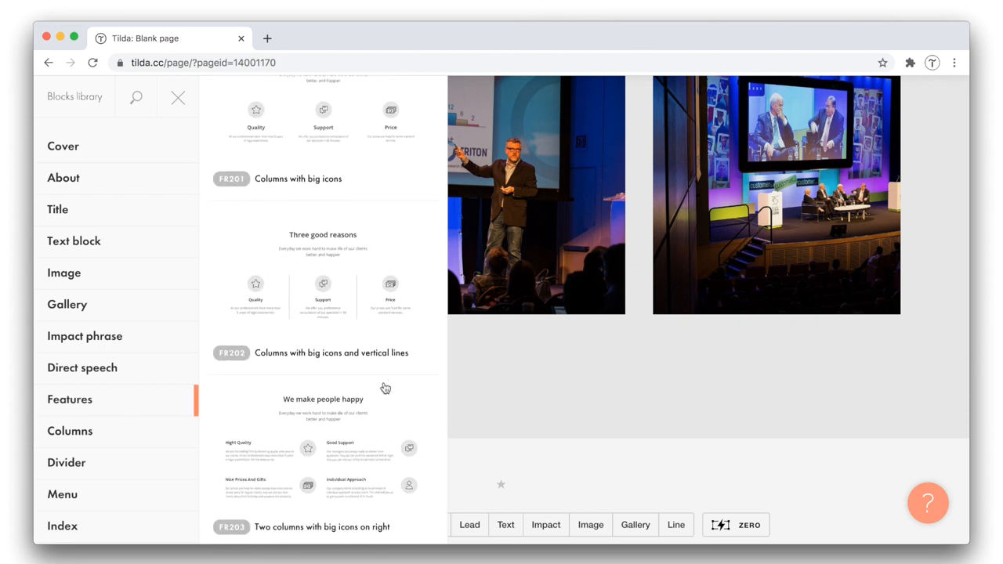
{"action": "scroll", "coordinate": [385, 388], "scroll_direction": "down", "scroll_amount": 5}
{"action": "scroll", "coordinate": [385, 388], "scroll_direction": "down", "scroll_amount": 5}
{"action": "scroll", "coordinate": [385, 388], "scroll_direction": "down", "scroll_amount": 5}
{"action": "scroll", "coordinate": [385, 388], "scroll_direction": "down", "scroll_amount": 5}
{"action": "scroll", "coordinate": [385, 387], "scroll_direction": "down", "scroll_amount": 5}
{"action": "scroll", "coordinate": [385, 388], "scroll_direction": "down", "scroll_amount": 5}
{"action": "scroll", "coordinate": [384, 387], "scroll_direction": "down", "scroll_amount": 3}
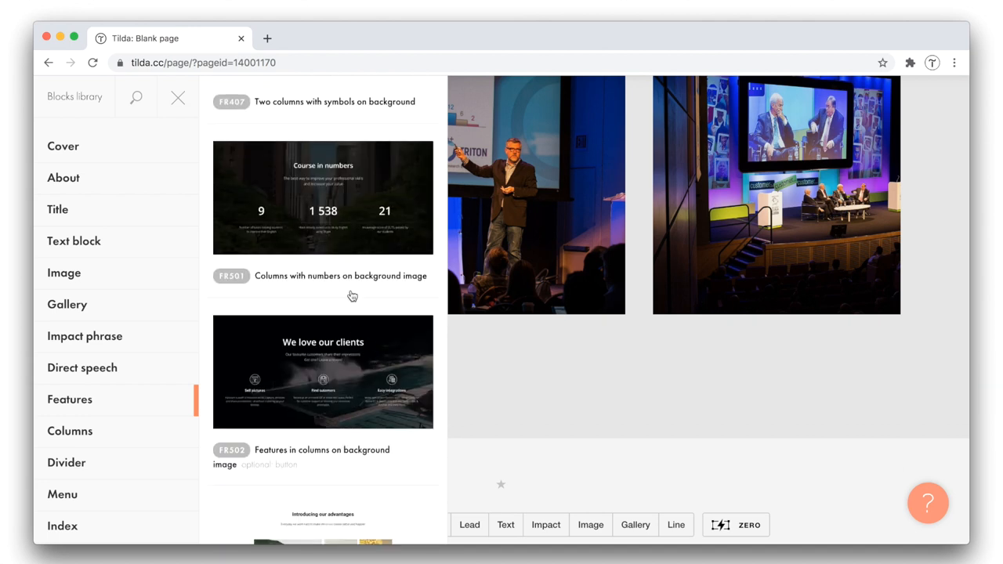
{"action": "left_click", "coordinate": [350, 204]}
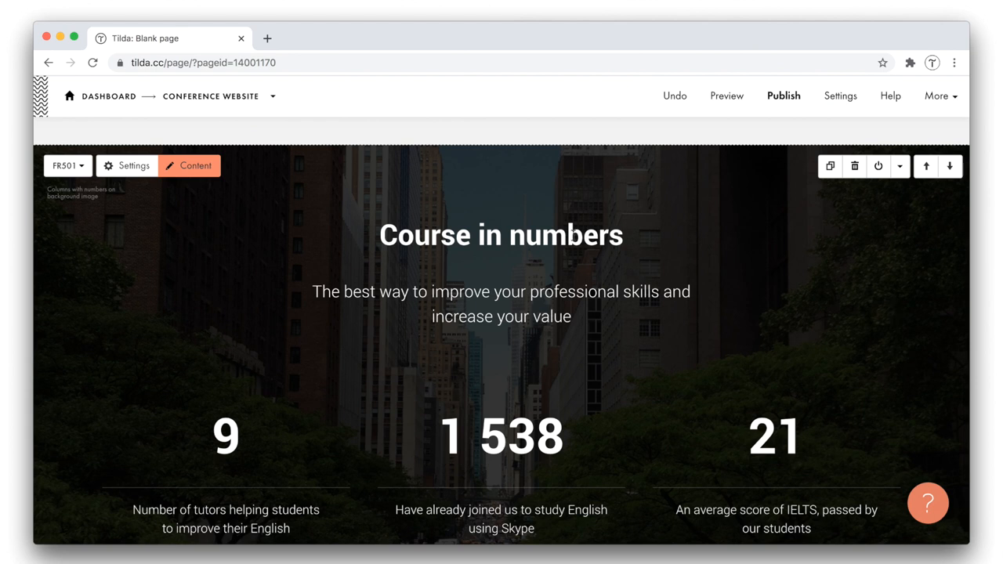
Delete the 'Course in numbers' title and its subtitle from the block.
{"action": "left_click", "coordinate": [501, 235]}
{"action": "key", "text": "ctrl+a"}
{"action": "key", "text": "BackSpace"}
{"action": "left_click", "coordinate": [501, 304]}
{"action": "key", "text": "ctrl+a"}
{"action": "key", "text": "BackSpace"}
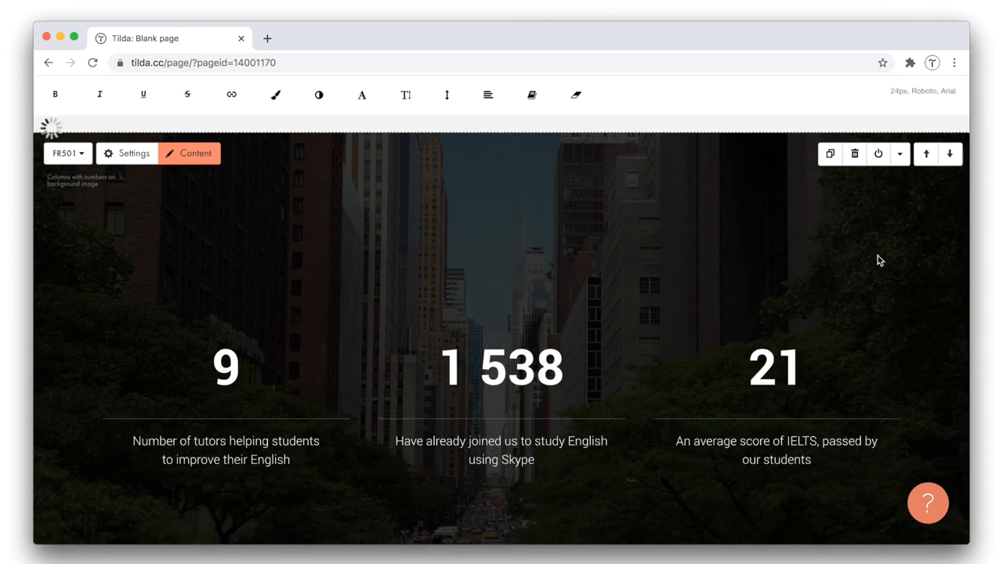
{"action": "left_click", "coordinate": [877, 255]}
Replace the three column numbers with 32 speakers, 21 hours and 800 attendees from TextEdit.
{"action": "key", "text": "super+Tab"}
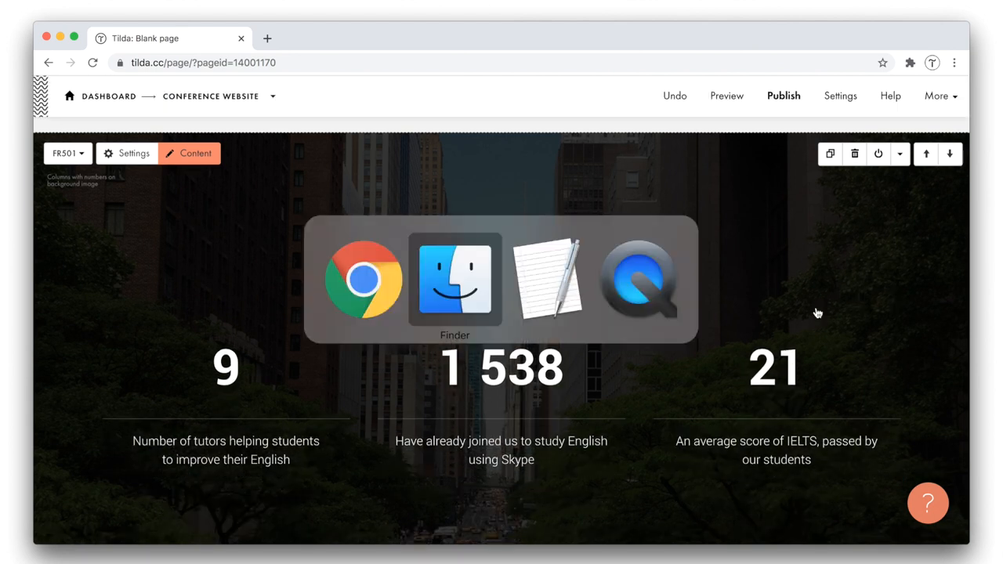
{"action": "key", "text": "ctrl+c"}
{"action": "key", "text": "super+Tab"}
{"action": "left_click", "coordinate": [226, 366]}
{"action": "key", "text": "ctrl+a"}
{"action": "key", "text": "ctrl+v"}
{"action": "key", "text": "super+Tab"}
{"action": "double_click", "coordinate": [538, 280]}
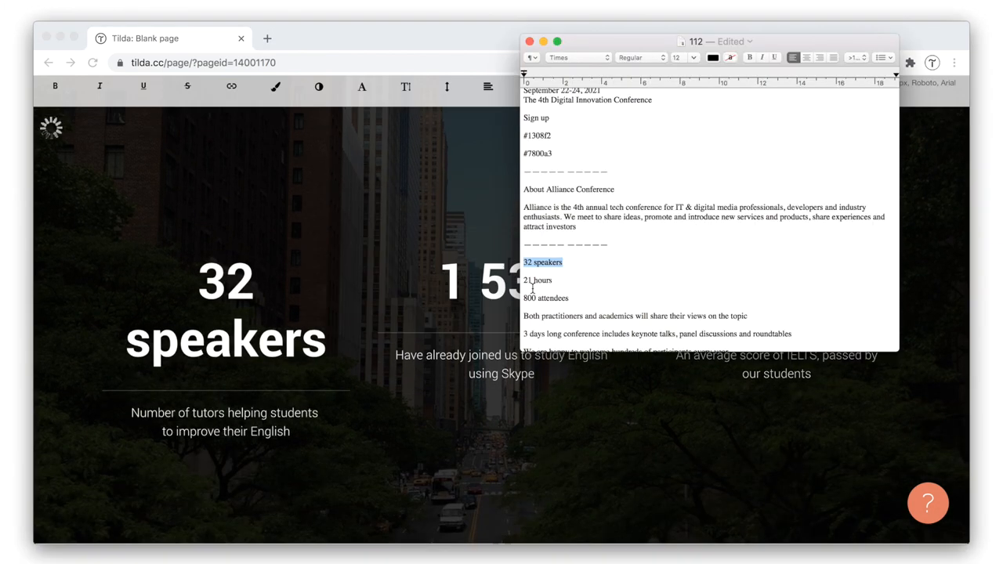
{"action": "key", "text": "super+Tab"}
{"action": "left_click", "coordinate": [501, 324]}
{"action": "key", "text": "ctrl+a"}
{"action": "key", "text": "super+Tab"}
{"action": "key", "text": "super+c"}
{"action": "key", "text": "super+Tab"}
{"action": "key", "text": "super+v"}
{"action": "key", "text": "super+Tab"}
{"action": "double_click", "coordinate": [545, 298]}
{"action": "key", "text": "super+c"}
{"action": "key", "text": "super+Tab"}
{"action": "left_click", "coordinate": [776, 314]}
{"action": "key", "text": "super+a"}
{"action": "key", "text": "super+v"}
{"action": "left_click", "coordinate": [657, 291]}
Paste the practitioners, 3-days-long conference and hundreds of participants sentences as the three column descriptions.
{"action": "key", "text": "super+Tab"}
{"action": "triple_click", "coordinate": [611, 316]}
{"action": "key", "text": "super+c"}
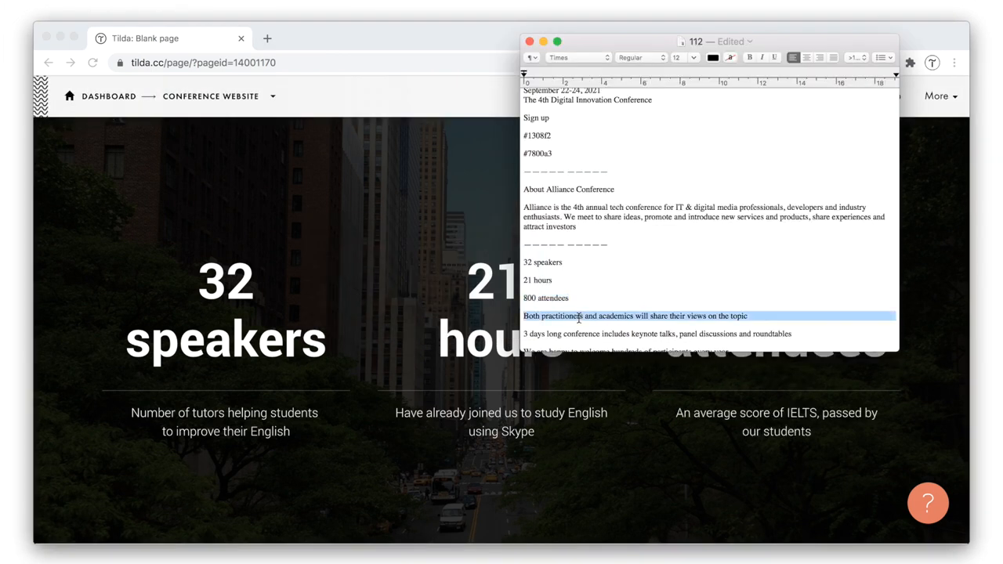
{"action": "key", "text": "super+Tab"}
{"action": "left_click", "coordinate": [226, 421]}
{"action": "key", "text": "super+a"}
{"action": "key", "text": "super+c"}
{"action": "key", "text": "super+Tab"}
{"action": "left_click", "coordinate": [501, 422]}
{"action": "key", "text": "super+a"}
{"action": "key", "text": "super+v"}
{"action": "key", "text": "super+Tab"}
{"action": "key", "text": "super+v"}
{"action": "left_click", "coordinate": [932, 254]}
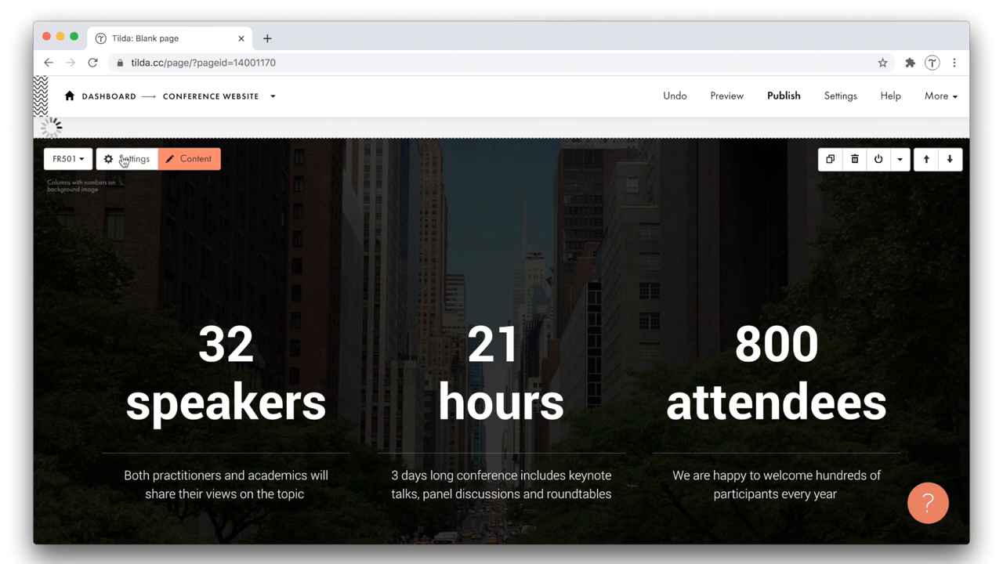
Set the numbers block height to 75vh in its settings and save.
{"action": "mouse_move", "coordinate": [297, 200]}
{"action": "left_click", "coordinate": [153, 162]}
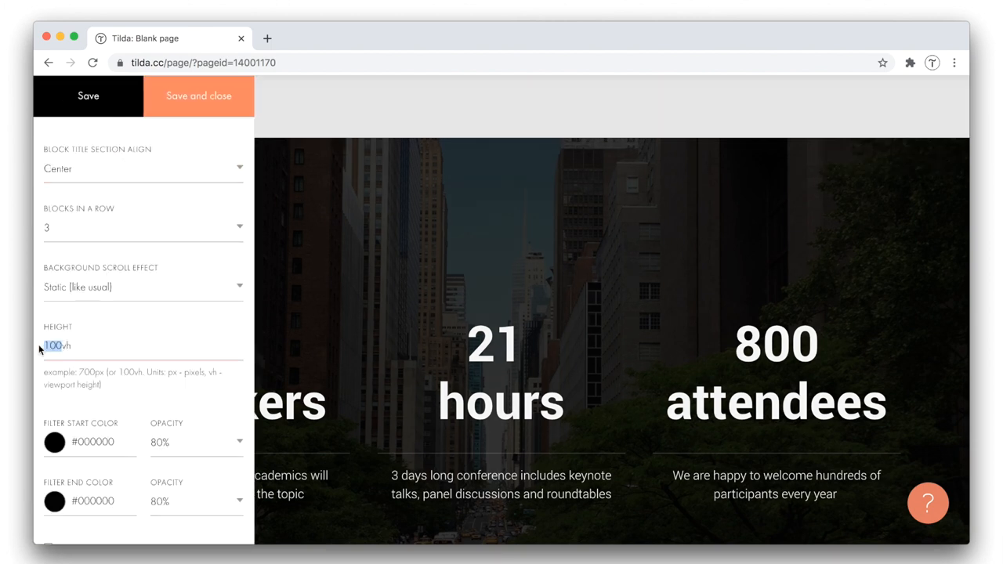
{"action": "type", "text": "75"}
{"action": "left_click", "coordinate": [105, 93]}
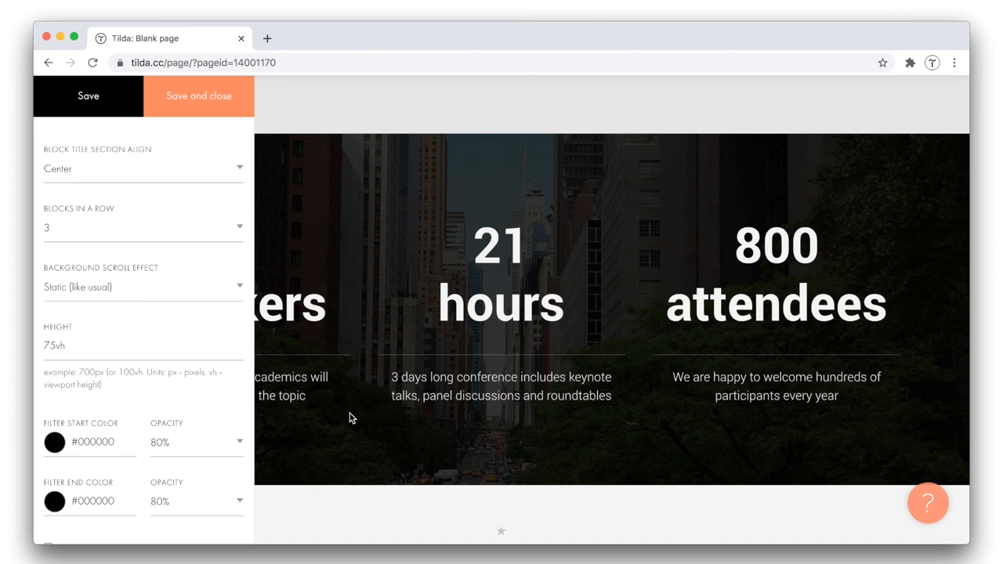
{"action": "scroll", "coordinate": [149, 396], "scroll_direction": "down", "scroll_amount": 3}
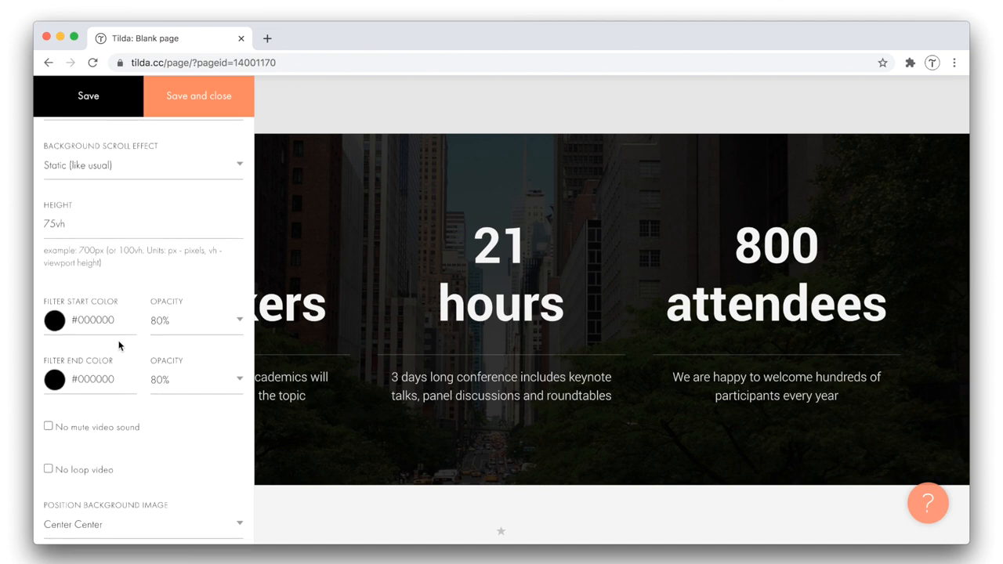
Set the filter start and end colours to #1308f2 with 100% end opacity, then save and close.
{"action": "left_click", "coordinate": [92, 320]}
{"action": "key", "text": "super+Tab"}
{"action": "double_click", "coordinate": [525, 275]}
{"action": "key", "text": "super+c"}
{"action": "key", "text": "super+Tab"}
{"action": "key", "text": "super+v"}
{"action": "left_click", "coordinate": [93, 379]}
{"action": "key", "text": "super+v"}
{"action": "left_click", "coordinate": [117, 354]}
{"action": "left_click", "coordinate": [196, 379]}
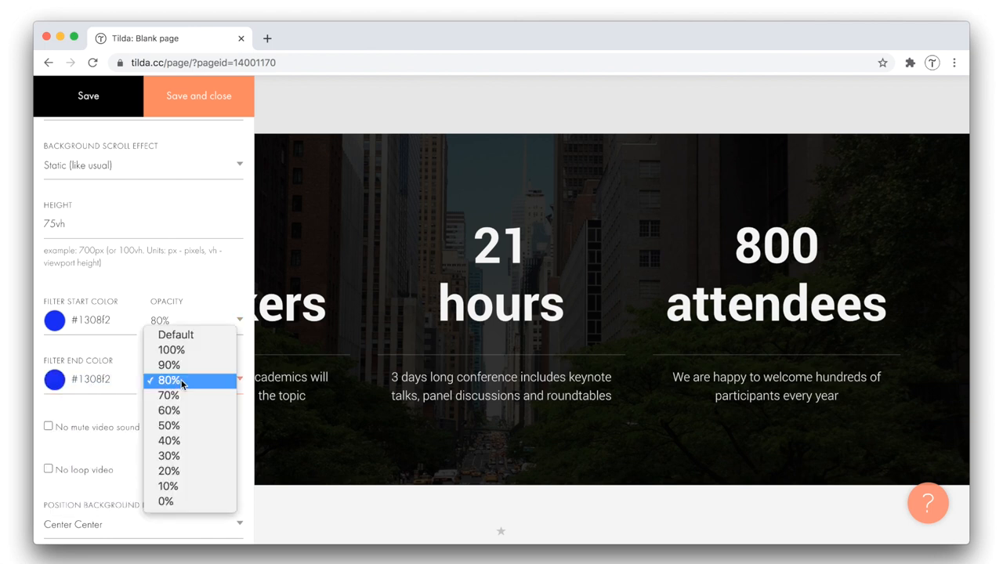
{"action": "left_click", "coordinate": [182, 352]}
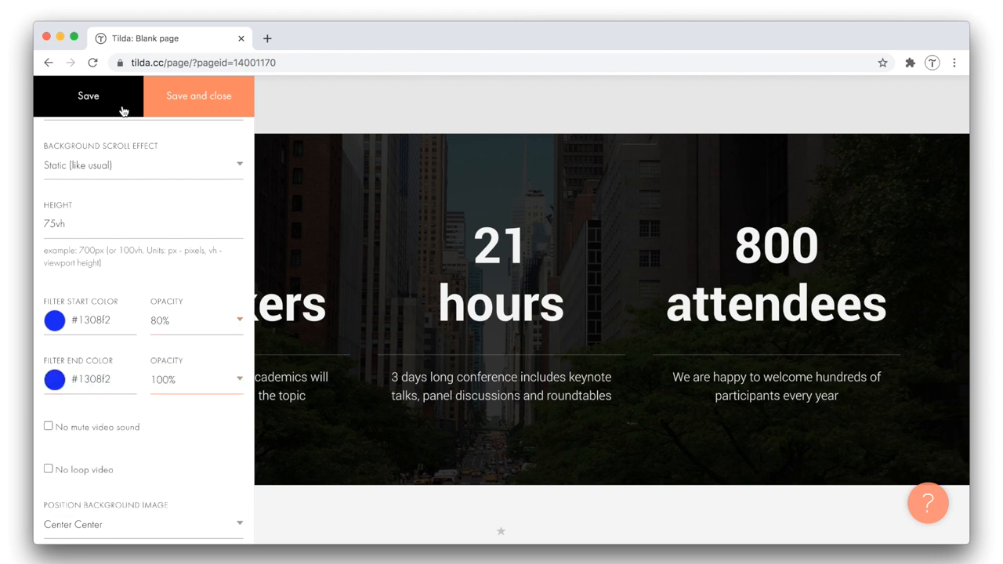
{"action": "left_click", "coordinate": [87, 96]}
{"action": "left_click", "coordinate": [200, 96]}
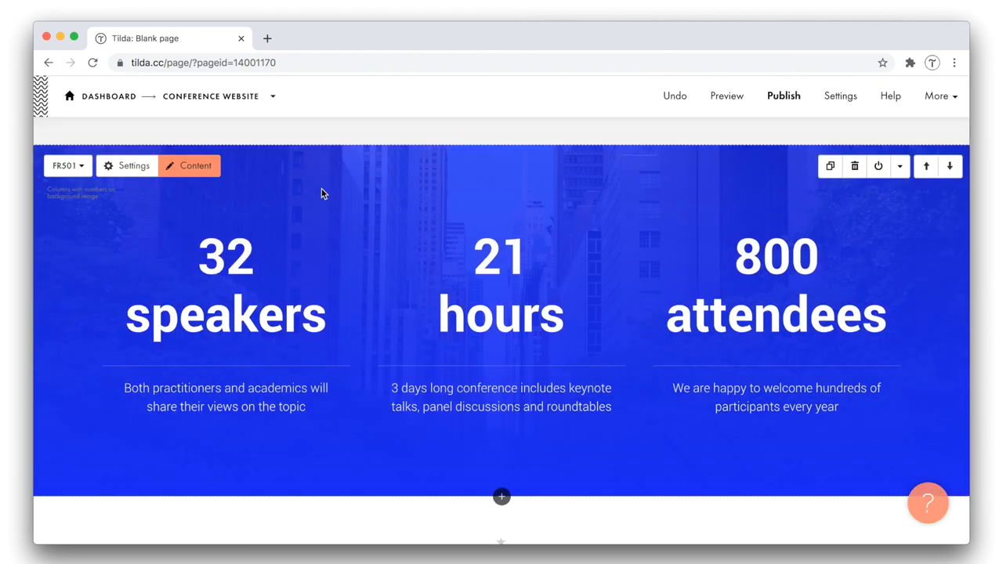
Drag Background_3.jpg from Finder onto the numbers block as its background.
{"action": "key", "text": "super+Tab"}
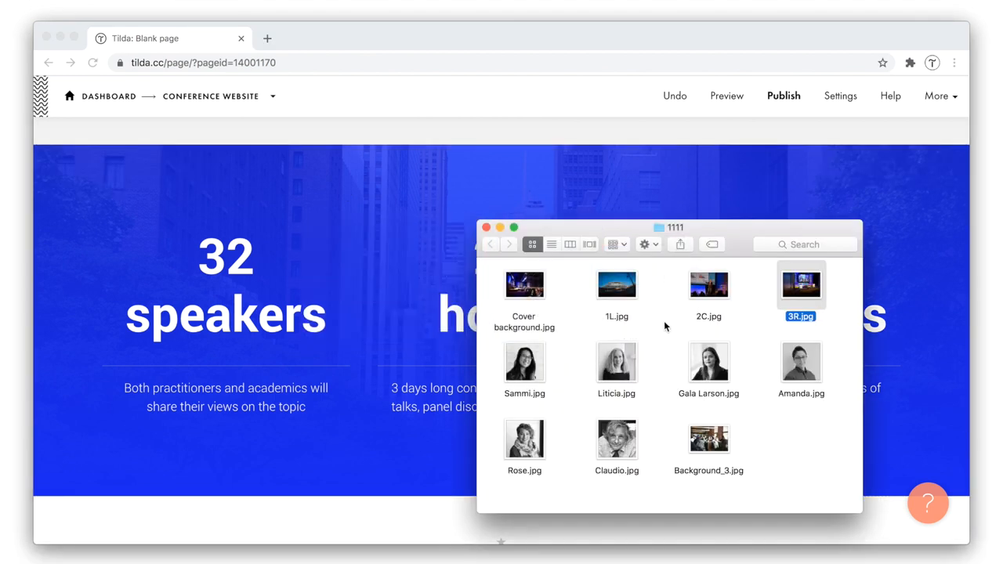
{"action": "left_click", "coordinate": [709, 443]}
{"action": "left_click_drag", "start_coordinate": [708, 443], "coordinate": [370, 298]}
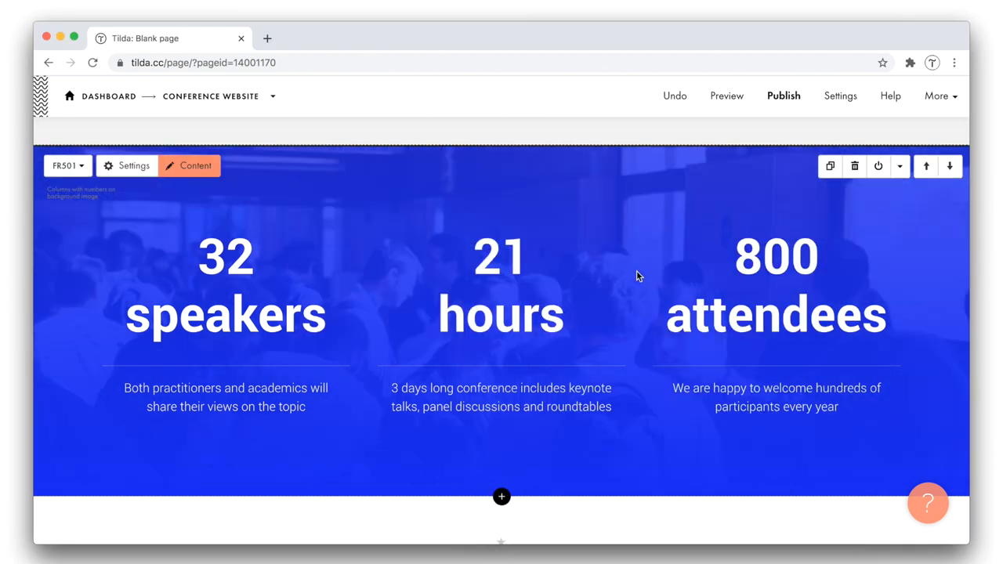
{"action": "scroll", "coordinate": [636, 270], "scroll_direction": "down", "scroll_amount": 1}
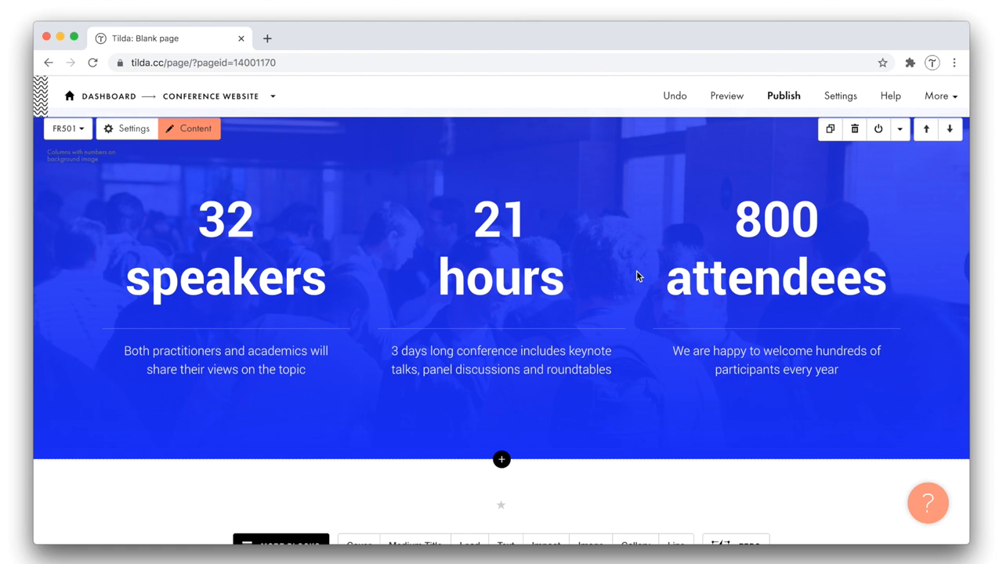
{"action": "scroll", "coordinate": [636, 270], "scroll_direction": "up", "scroll_amount": 1}
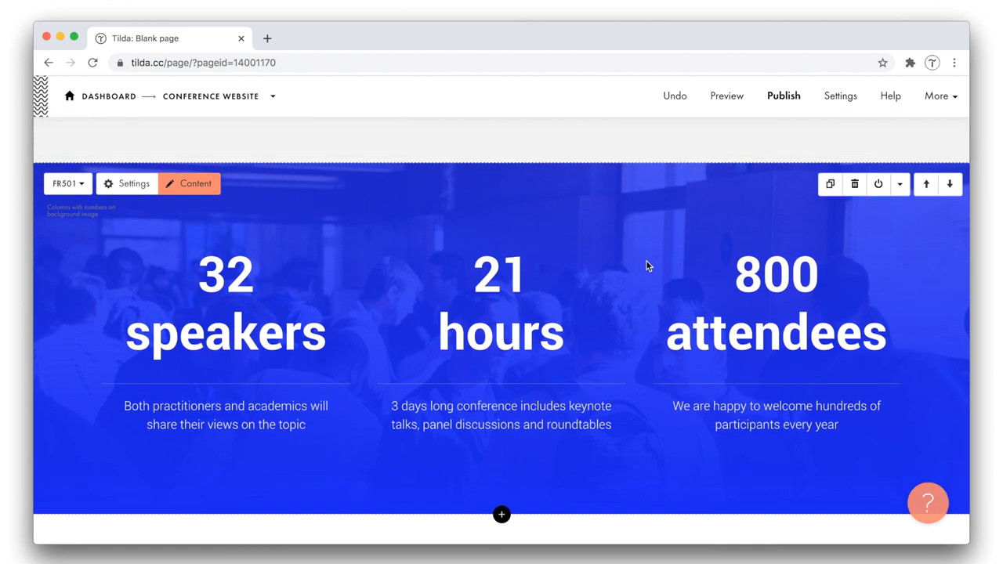
{"action": "scroll", "coordinate": [653, 434], "scroll_direction": "down", "scroll_amount": 3}
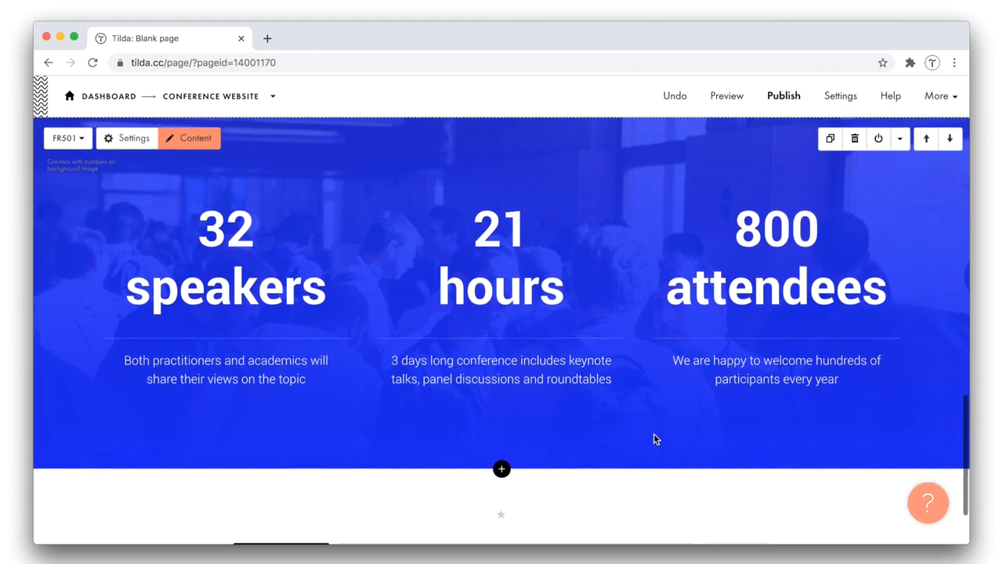
{"action": "scroll", "coordinate": [653, 433], "scroll_direction": "down", "scroll_amount": 2}
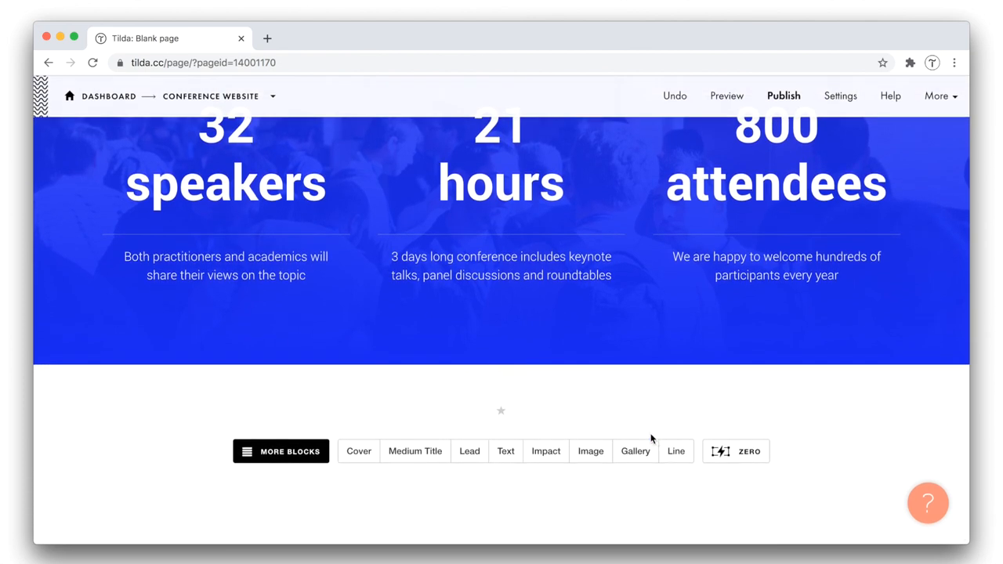
Add the TM101 Persons: circle image and information block from the Team library.
{"action": "left_click", "coordinate": [502, 366]}
{"action": "scroll", "coordinate": [143, 402], "scroll_direction": "down", "scroll_amount": 3}
{"action": "scroll", "coordinate": [144, 402], "scroll_direction": "down", "scroll_amount": 3}
{"action": "scroll", "coordinate": [143, 402], "scroll_direction": "down", "scroll_amount": 2}
{"action": "left_click", "coordinate": [143, 402]}
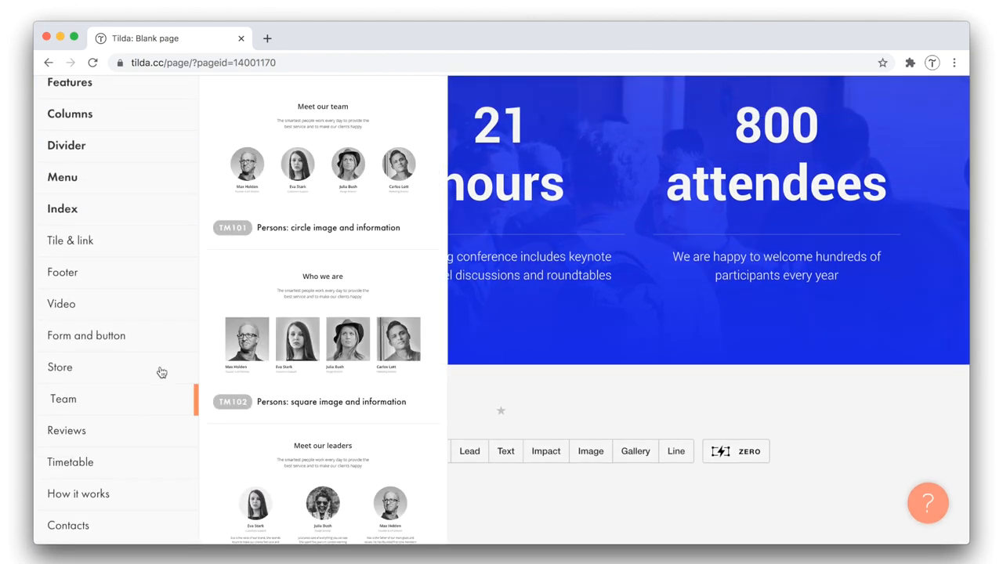
{"action": "scroll", "coordinate": [408, 313], "scroll_direction": "down", "scroll_amount": 3}
{"action": "scroll", "coordinate": [407, 314], "scroll_direction": "down", "scroll_amount": 3}
{"action": "scroll", "coordinate": [411, 319], "scroll_direction": "down", "scroll_amount": 2}
{"action": "scroll", "coordinate": [411, 319], "scroll_direction": "up", "scroll_amount": 3}
{"action": "scroll", "coordinate": [411, 319], "scroll_direction": "up", "scroll_amount": 3}
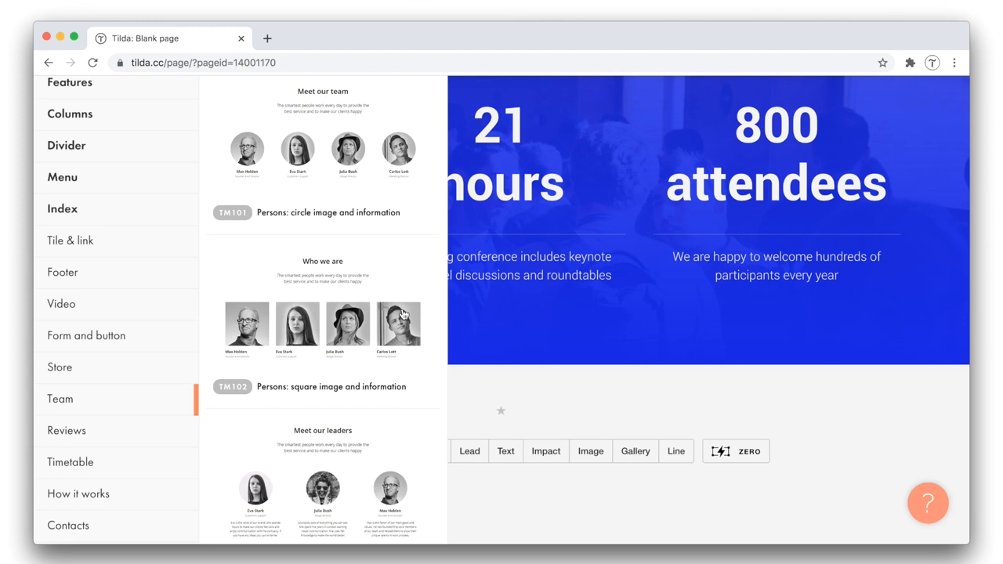
{"action": "left_click", "coordinate": [341, 165]}
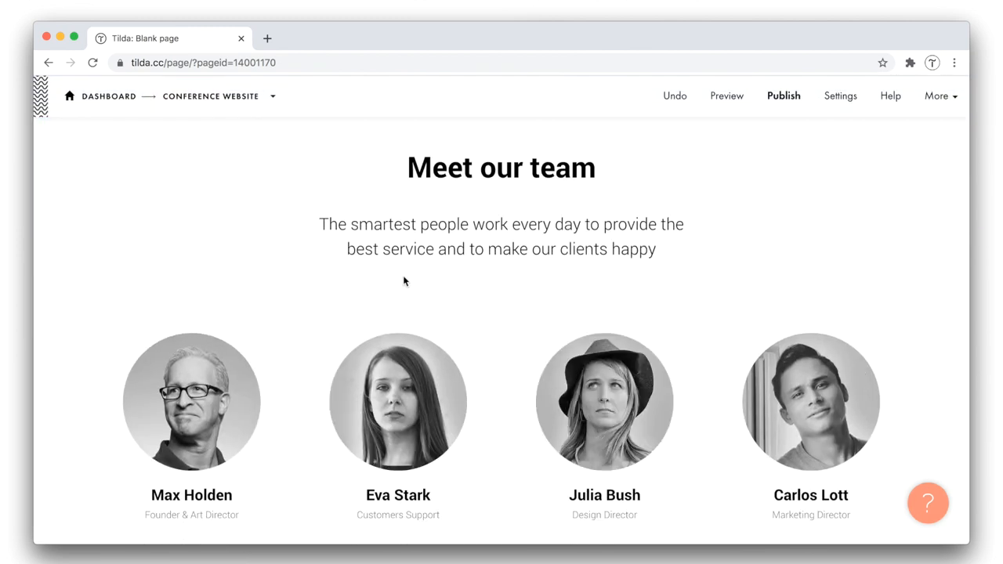
{"action": "scroll", "coordinate": [401, 280], "scroll_direction": "up", "scroll_amount": 2}
Review the team block's member items in Content, then save and close.
{"action": "left_click", "coordinate": [200, 141]}
{"action": "left_click", "coordinate": [148, 243]}
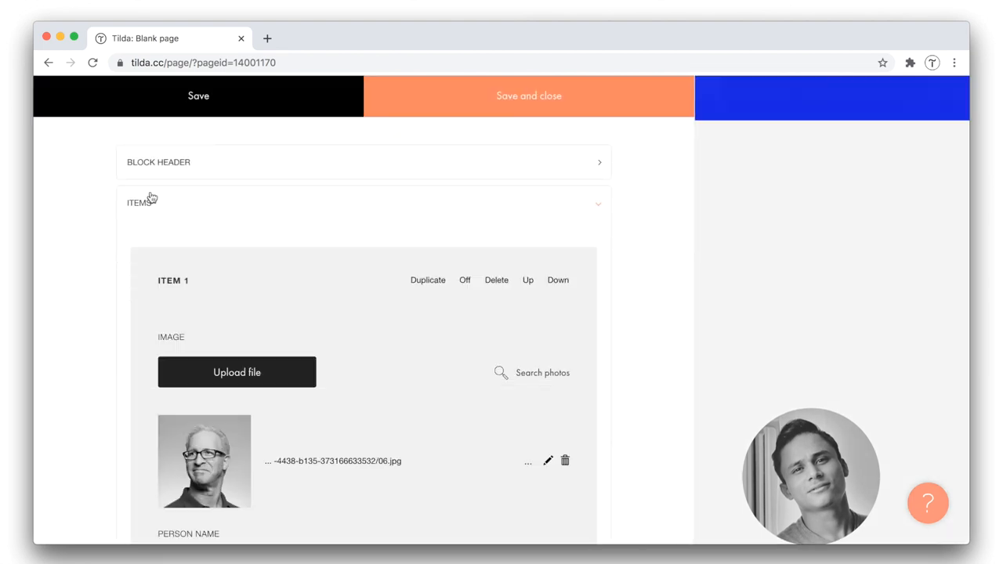
{"action": "scroll", "coordinate": [612, 317], "scroll_direction": "down", "scroll_amount": 5}
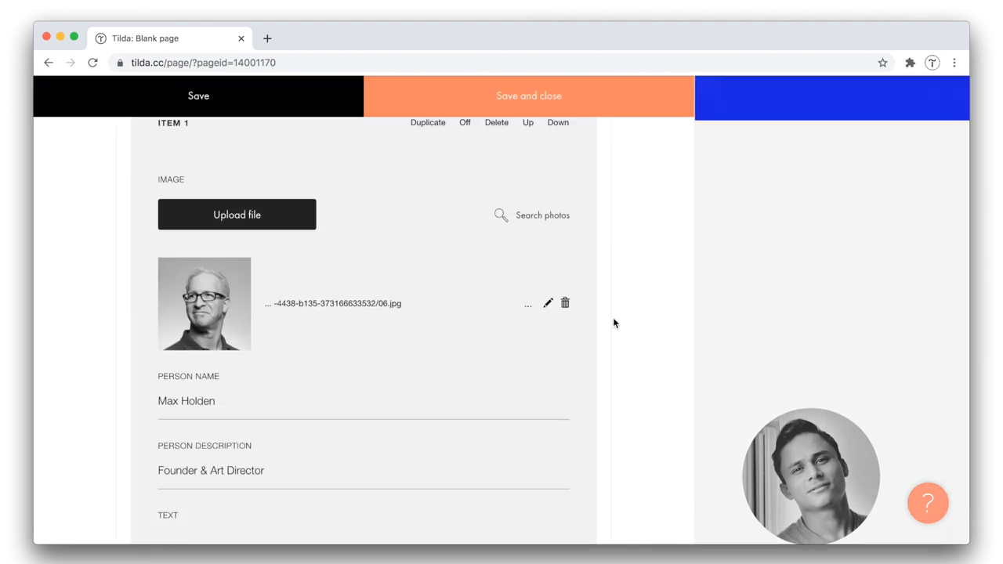
{"action": "scroll", "coordinate": [613, 317], "scroll_direction": "down", "scroll_amount": 2}
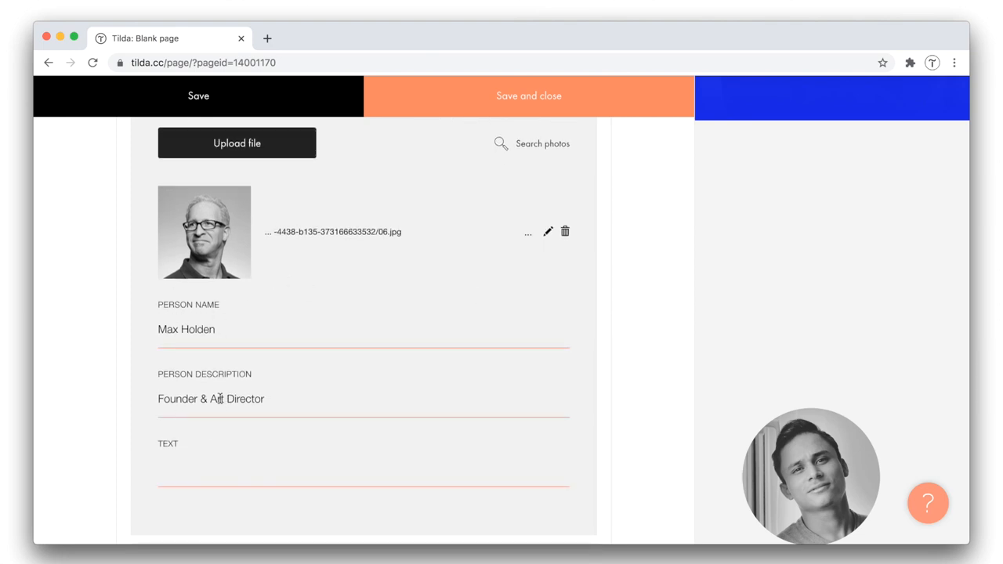
{"action": "scroll", "coordinate": [218, 400], "scroll_direction": "down", "scroll_amount": 2}
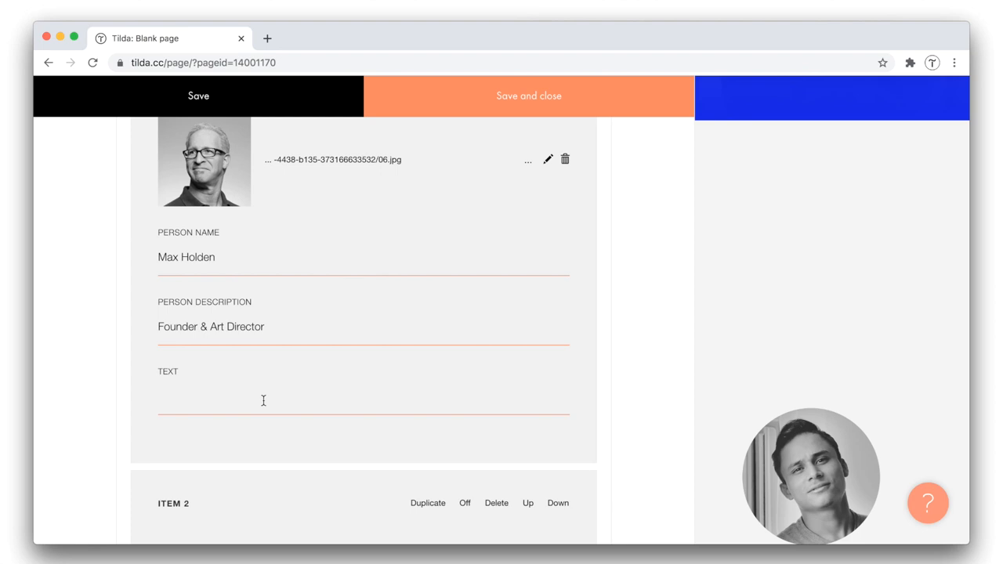
{"action": "scroll", "coordinate": [263, 401], "scroll_direction": "down", "scroll_amount": 4}
{"action": "scroll", "coordinate": [273, 401], "scroll_direction": "down", "scroll_amount": 4}
{"action": "scroll", "coordinate": [597, 415], "scroll_direction": "down", "scroll_amount": 5}
{"action": "scroll", "coordinate": [597, 414], "scroll_direction": "down", "scroll_amount": 5}
{"action": "scroll", "coordinate": [597, 414], "scroll_direction": "down", "scroll_amount": 5}
{"action": "scroll", "coordinate": [597, 414], "scroll_direction": "down", "scroll_amount": 5}
{"action": "scroll", "coordinate": [597, 414], "scroll_direction": "down", "scroll_amount": 2}
{"action": "left_click", "coordinate": [810, 254]}
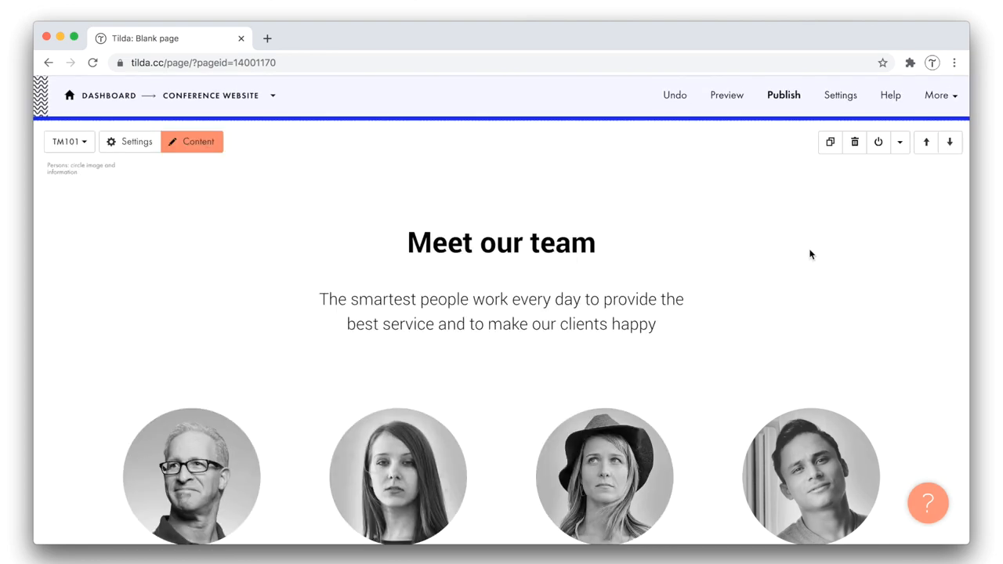
{"action": "scroll", "coordinate": [811, 254], "scroll_direction": "down", "scroll_amount": 2}
{"action": "scroll", "coordinate": [811, 254], "scroll_direction": "up", "scroll_amount": 1}
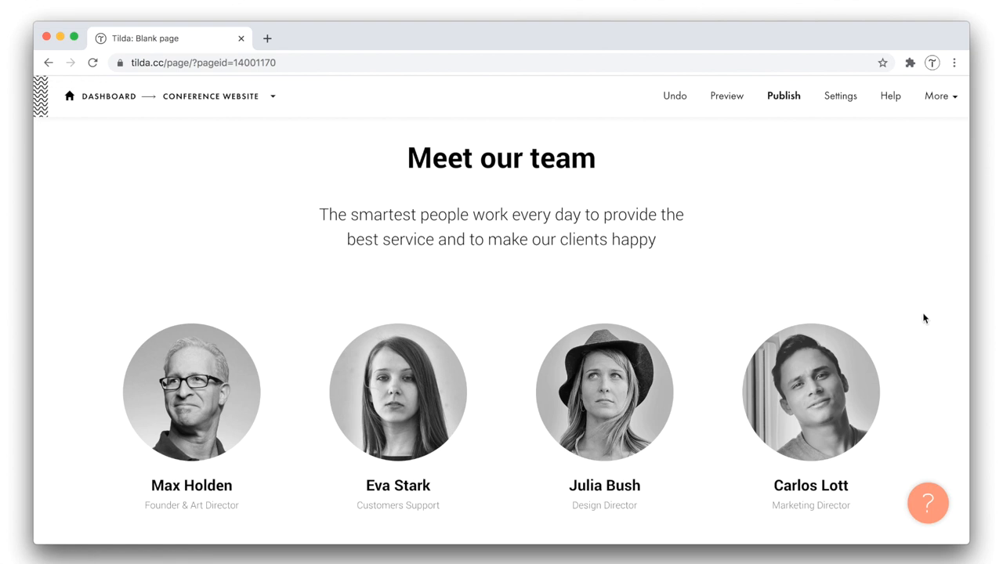
{"action": "scroll", "coordinate": [925, 318], "scroll_direction": "up", "scroll_amount": 1}
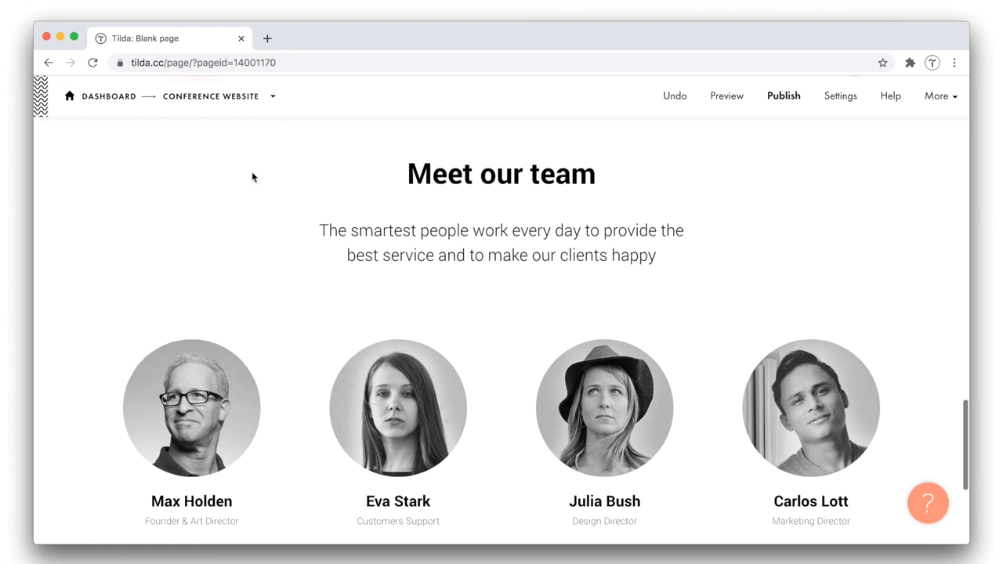
{"action": "scroll", "coordinate": [252, 171], "scroll_direction": "up", "scroll_amount": 3}
{"action": "left_click", "coordinate": [198, 151]}
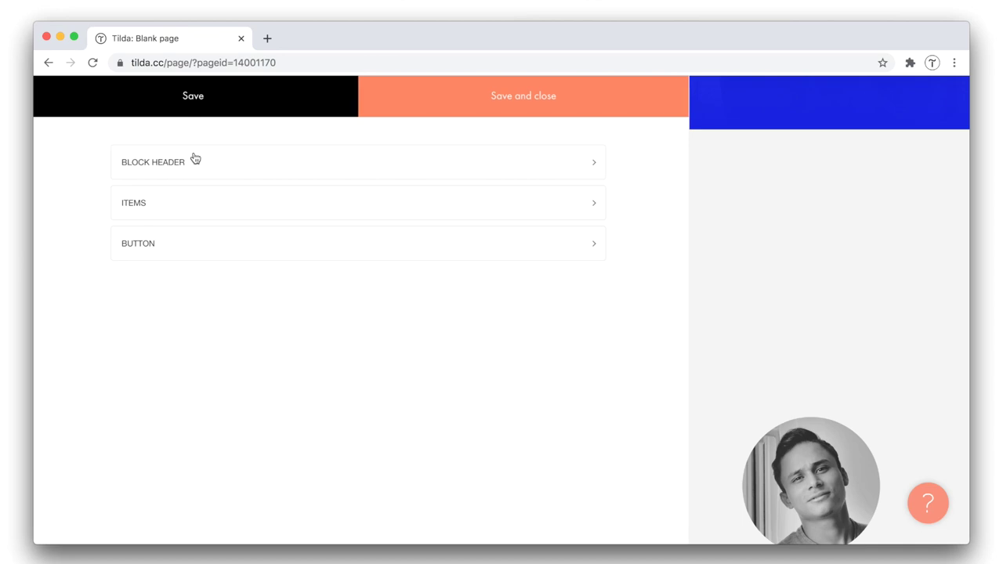
{"action": "left_click", "coordinate": [180, 200]}
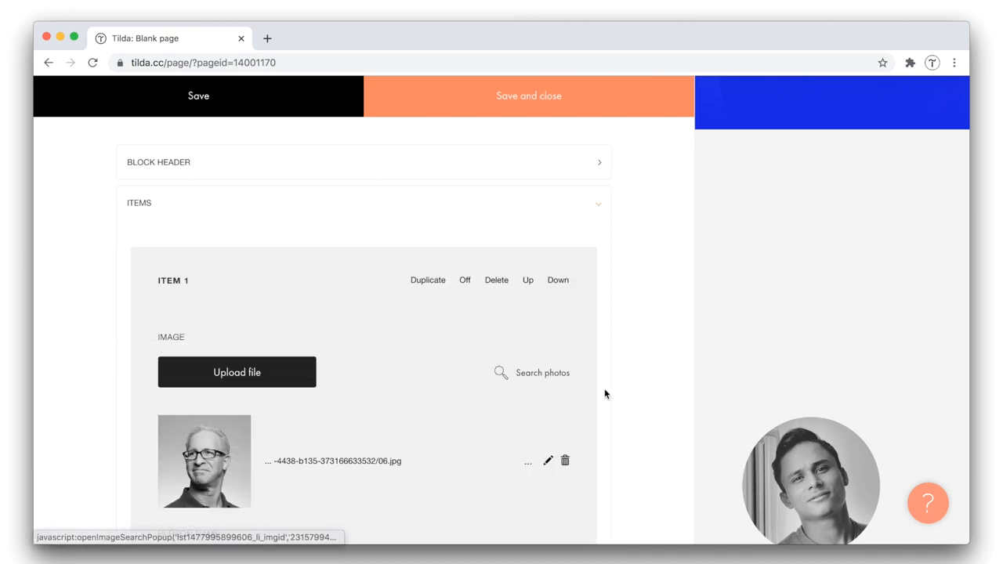
{"action": "scroll", "coordinate": [606, 395], "scroll_direction": "down", "scroll_amount": 10}
{"action": "scroll", "coordinate": [606, 394], "scroll_direction": "down", "scroll_amount": 5}
{"action": "scroll", "coordinate": [606, 395], "scroll_direction": "down", "scroll_amount": 5}
{"action": "scroll", "coordinate": [606, 394], "scroll_direction": "down", "scroll_amount": 5}
{"action": "scroll", "coordinate": [605, 394], "scroll_direction": "down", "scroll_amount": 5}
{"action": "scroll", "coordinate": [606, 394], "scroll_direction": "down", "scroll_amount": 5}
{"action": "scroll", "coordinate": [606, 394], "scroll_direction": "down", "scroll_amount": 2}
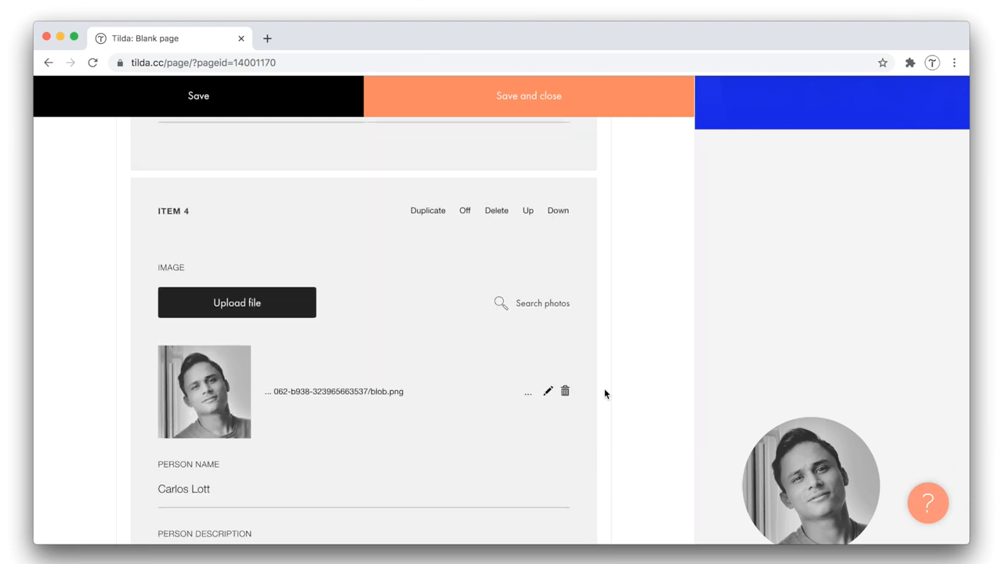
{"action": "left_click", "coordinate": [427, 210]}
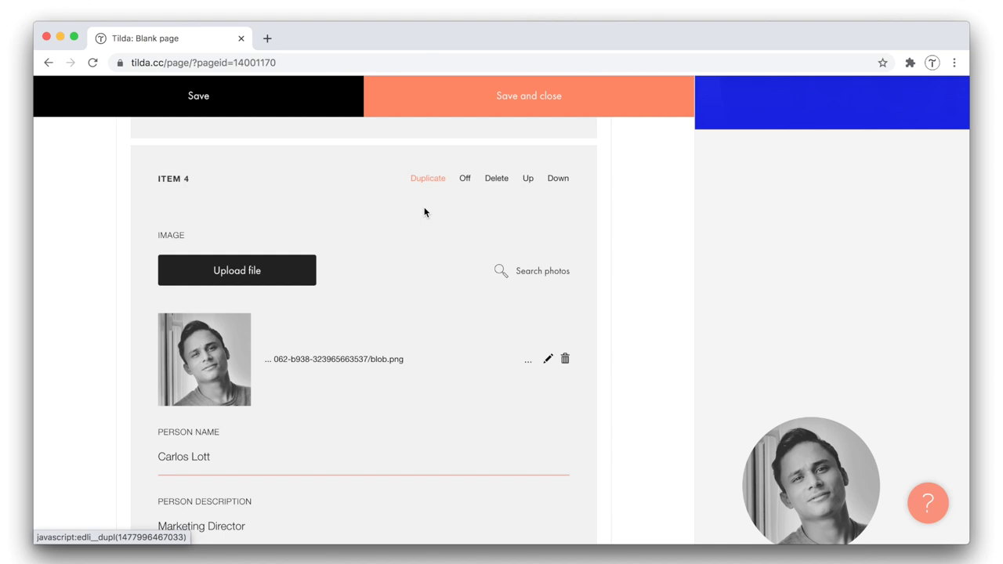
{"action": "left_click", "coordinate": [502, 96]}
{"action": "scroll", "coordinate": [787, 296], "scroll_direction": "down", "scroll_amount": 3}
{"action": "scroll", "coordinate": [839, 361], "scroll_direction": "down", "scroll_amount": 3}
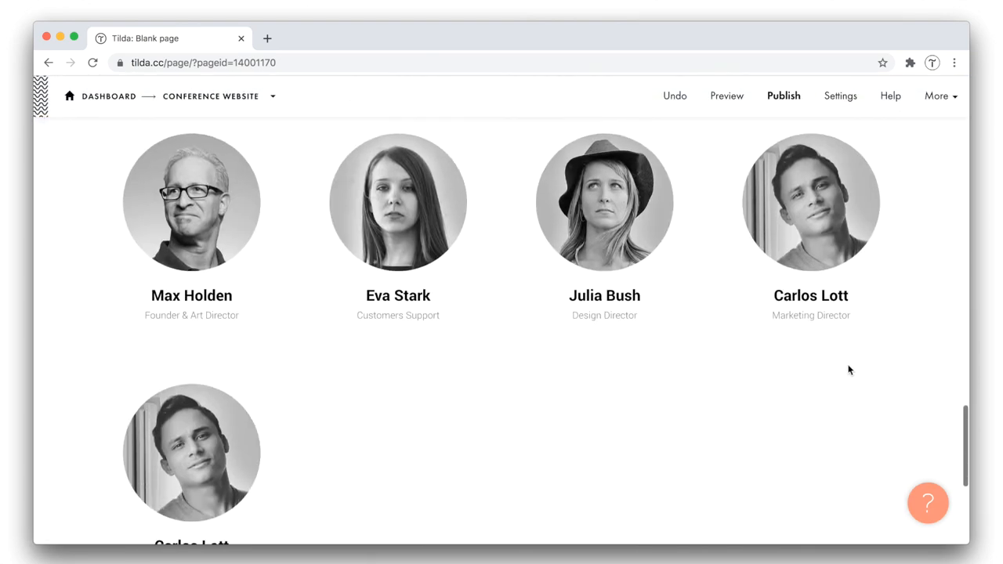
{"action": "scroll", "coordinate": [839, 360], "scroll_direction": "down", "scroll_amount": 2}
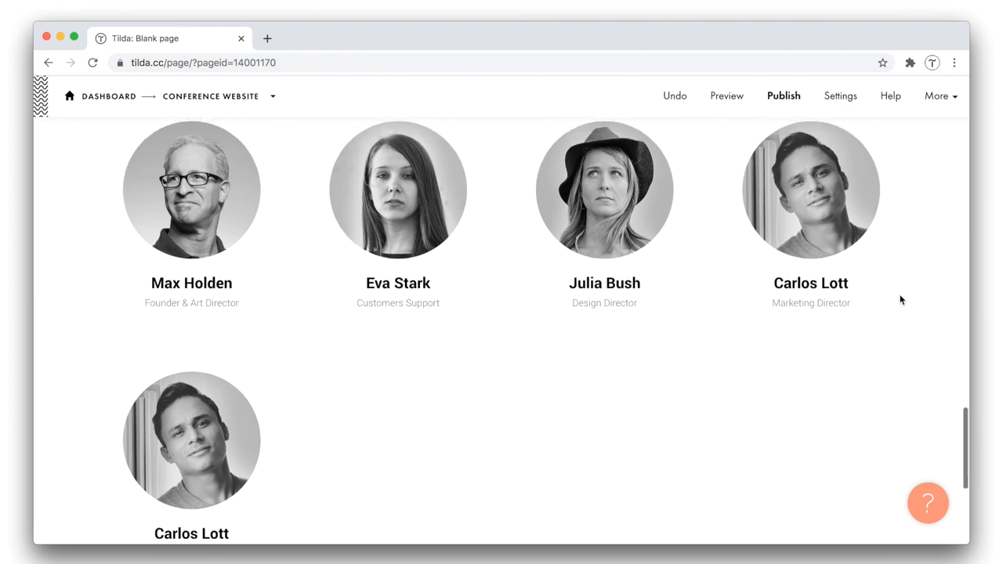
{"action": "scroll", "coordinate": [901, 299], "scroll_direction": "up", "scroll_amount": 3}
{"action": "scroll", "coordinate": [901, 300], "scroll_direction": "up", "scroll_amount": 2}
{"action": "scroll", "coordinate": [901, 299], "scroll_direction": "down", "scroll_amount": 1}
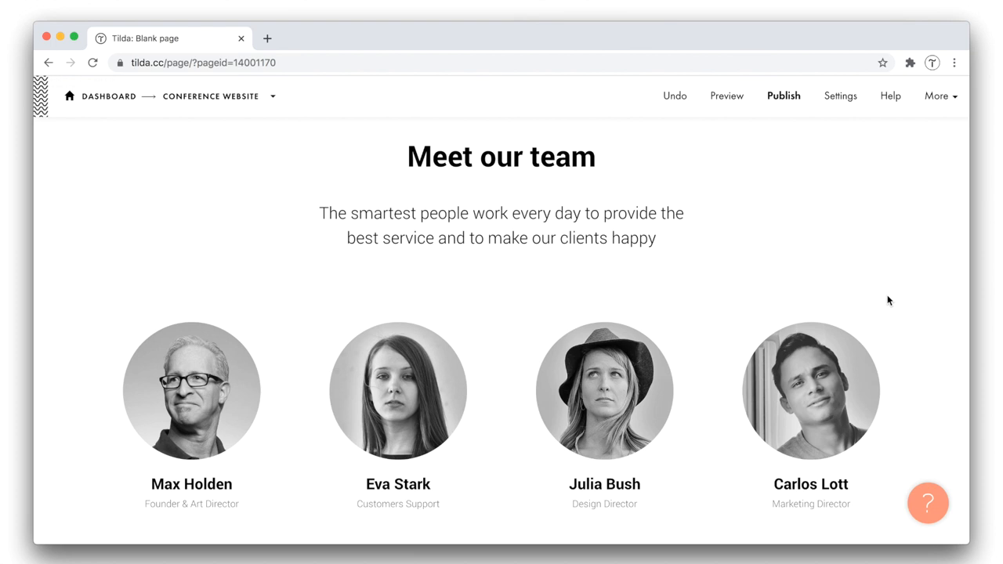
{"action": "scroll", "coordinate": [887, 295], "scroll_direction": "up", "scroll_amount": 3}
{"action": "scroll", "coordinate": [907, 317], "scroll_direction": "down", "scroll_amount": 1}
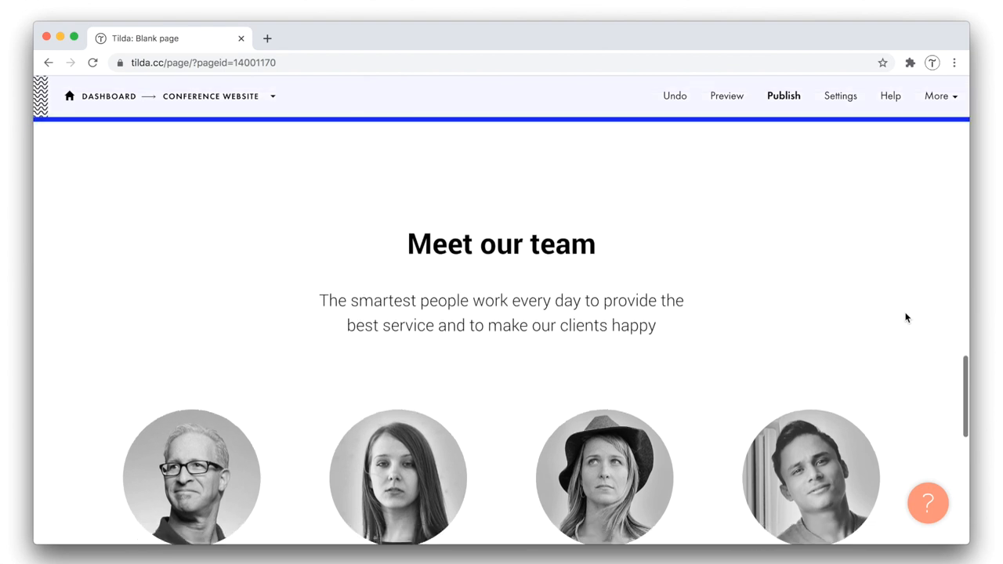
Set the team section to show 3 blocks in a row and save the layout.
{"action": "mouse_move", "coordinate": [705, 353]}
{"action": "left_click", "coordinate": [129, 143]}
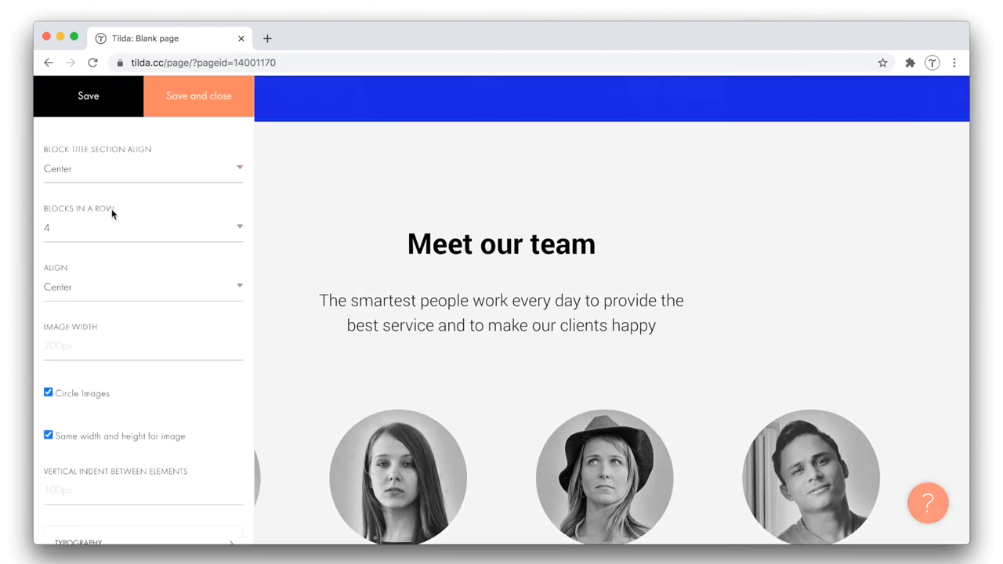
{"action": "left_click", "coordinate": [105, 227]}
{"action": "left_click", "coordinate": [101, 214]}
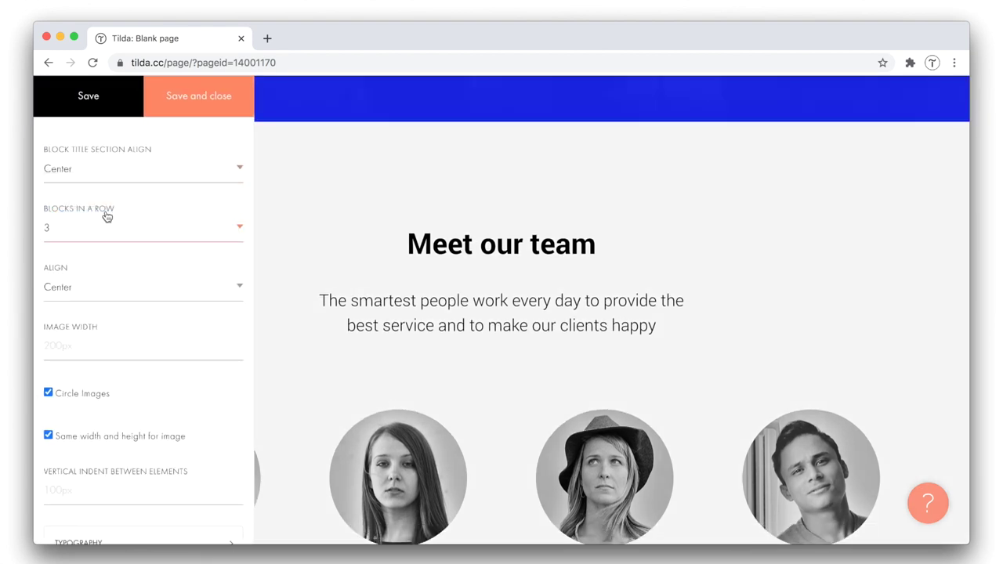
{"action": "left_click", "coordinate": [219, 101]}
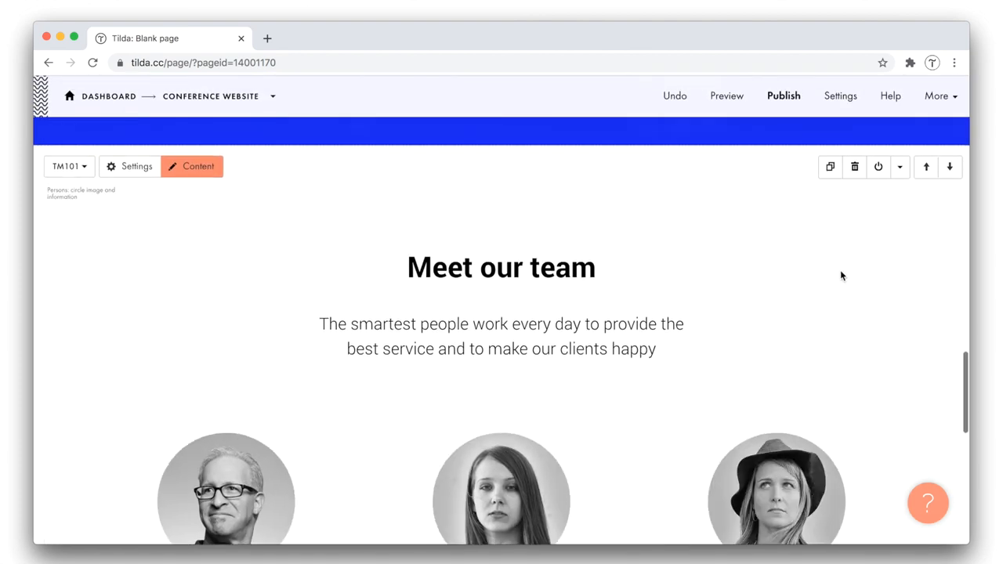
{"action": "scroll", "coordinate": [843, 275], "scroll_direction": "down", "scroll_amount": 3}
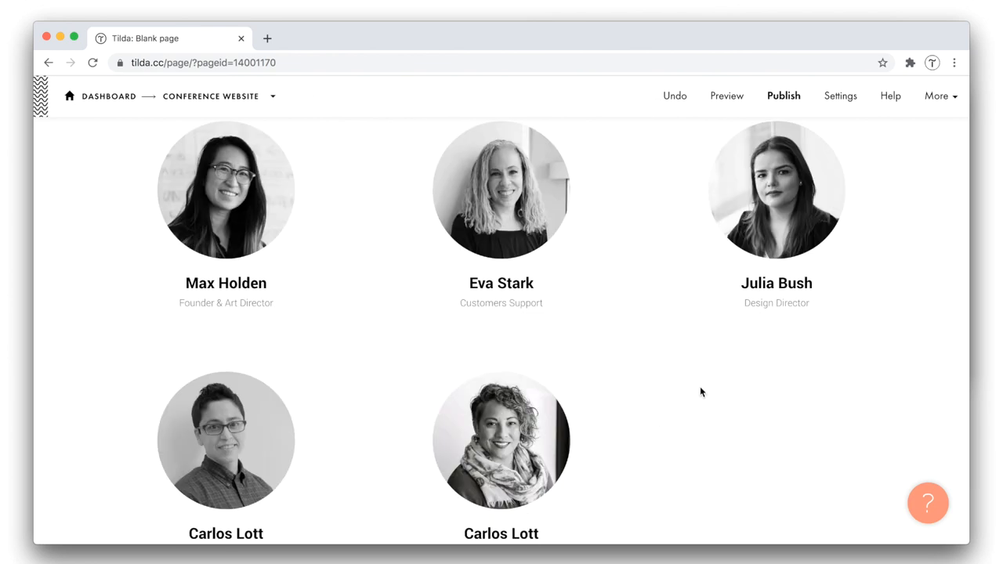
{"action": "scroll", "coordinate": [697, 413], "scroll_direction": "up", "scroll_amount": 5}
{"action": "scroll", "coordinate": [697, 412], "scroll_direction": "up", "scroll_amount": 5}
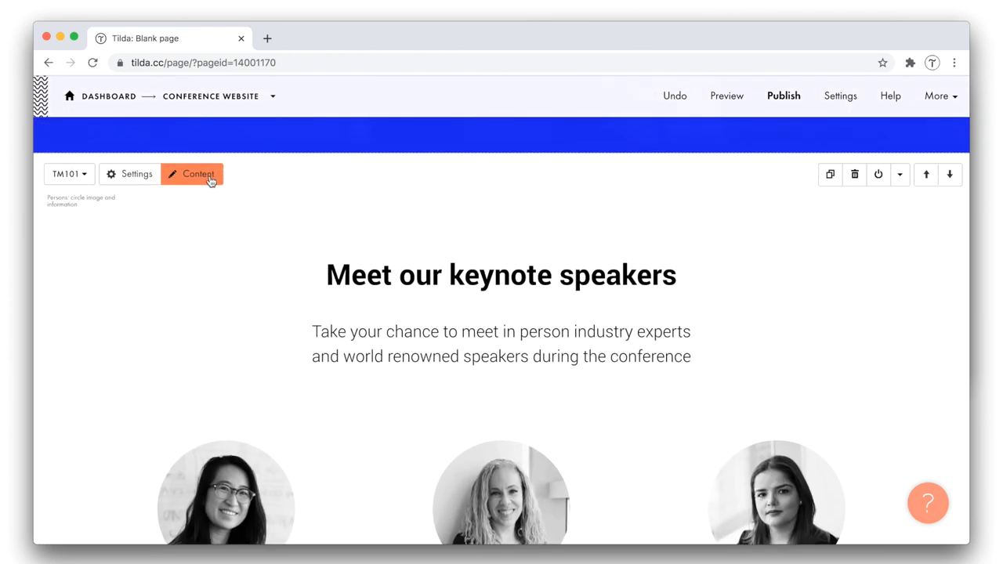
Add a new speaker item with Claudio.jpg as its photo and save the section.
{"action": "left_click", "coordinate": [209, 174]}
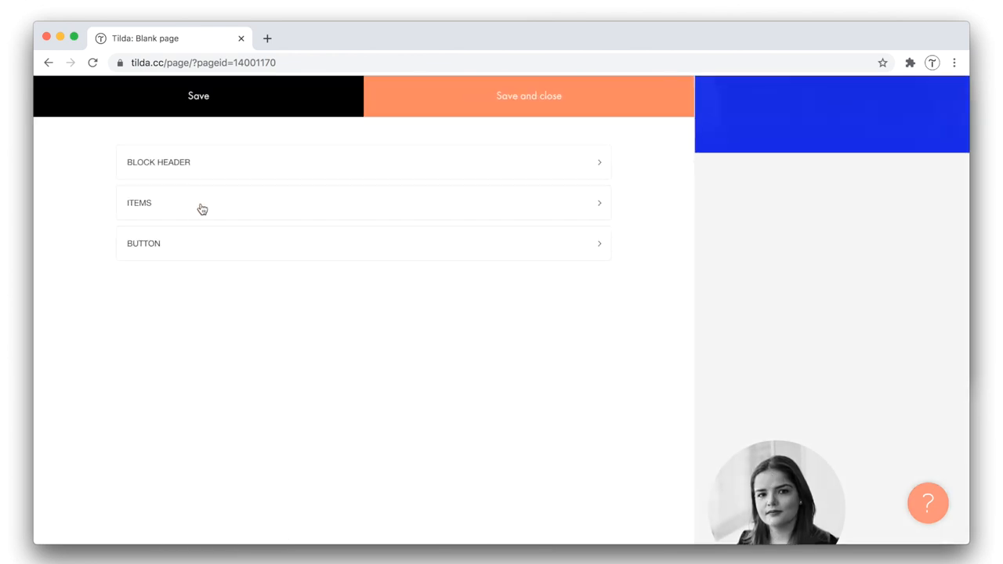
{"action": "left_click", "coordinate": [202, 208]}
{"action": "scroll", "coordinate": [490, 425], "scroll_direction": "down", "scroll_amount": 10}
{"action": "scroll", "coordinate": [490, 424], "scroll_direction": "down", "scroll_amount": 8}
{"action": "scroll", "coordinate": [491, 424], "scroll_direction": "down", "scroll_amount": 5}
{"action": "scroll", "coordinate": [491, 424], "scroll_direction": "down", "scroll_amount": 5}
{"action": "scroll", "coordinate": [491, 425], "scroll_direction": "down", "scroll_amount": 5}
{"action": "scroll", "coordinate": [490, 425], "scroll_direction": "down", "scroll_amount": 3}
{"action": "left_click", "coordinate": [434, 388]}
{"action": "left_click_drag", "start_coordinate": [624, 312], "coordinate": [277, 348]}
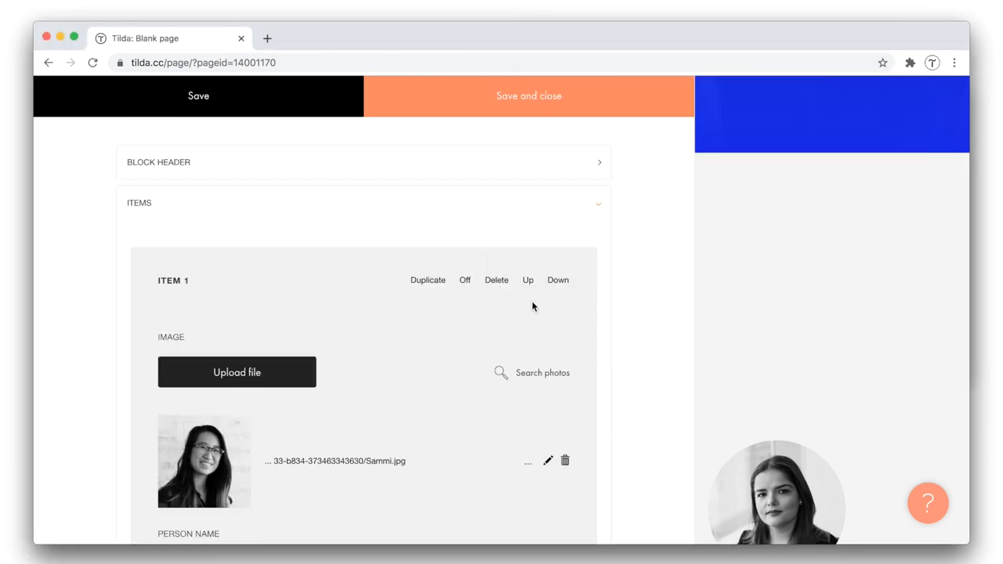
{"action": "left_click", "coordinate": [622, 102]}
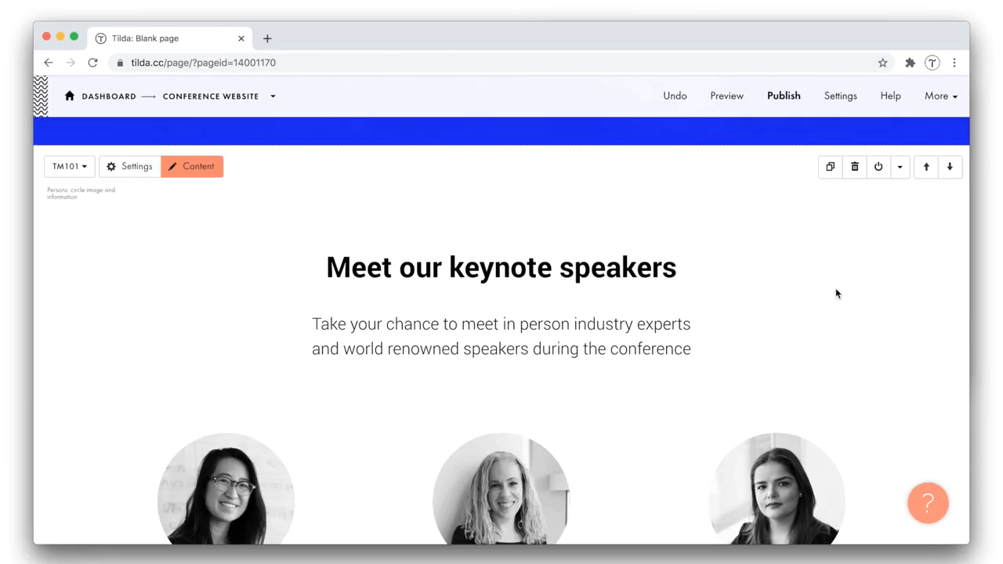
{"action": "scroll", "coordinate": [893, 361], "scroll_direction": "down", "scroll_amount": 3}
{"action": "scroll", "coordinate": [897, 368], "scroll_direction": "down", "scroll_amount": 3}
{"action": "scroll", "coordinate": [900, 375], "scroll_direction": "down", "scroll_amount": 3}
{"action": "scroll", "coordinate": [899, 376], "scroll_direction": "down", "scroll_amount": 2}
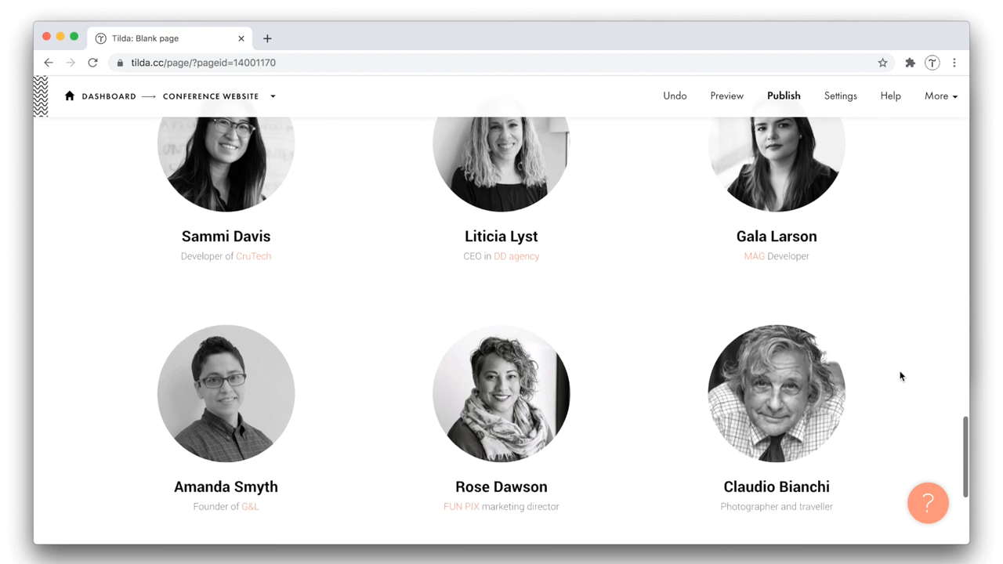
{"action": "scroll", "coordinate": [900, 376], "scroll_direction": "down", "scroll_amount": 2}
{"action": "scroll", "coordinate": [901, 376], "scroll_direction": "down", "scroll_amount": 2}
{"action": "scroll", "coordinate": [900, 376], "scroll_direction": "down", "scroll_amount": 2}
{"action": "scroll", "coordinate": [901, 376], "scroll_direction": "down", "scroll_amount": 1}
{"action": "scroll", "coordinate": [900, 376], "scroll_direction": "down", "scroll_amount": 3}
{"action": "scroll", "coordinate": [900, 376], "scroll_direction": "down", "scroll_amount": 2}
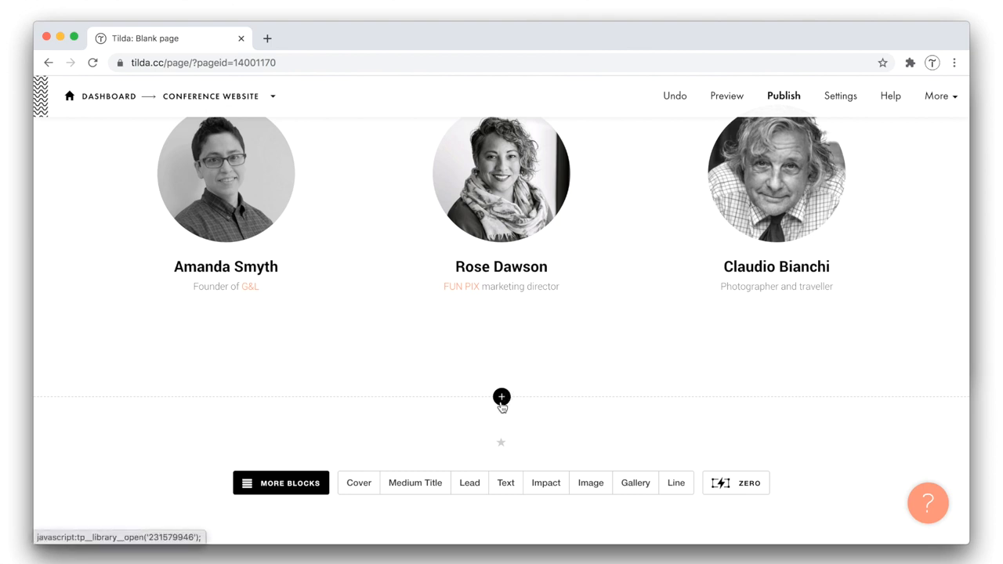
Add the Conference Program timetable section from the block library and bring up the programme notes.
{"action": "left_click", "coordinate": [502, 398]}
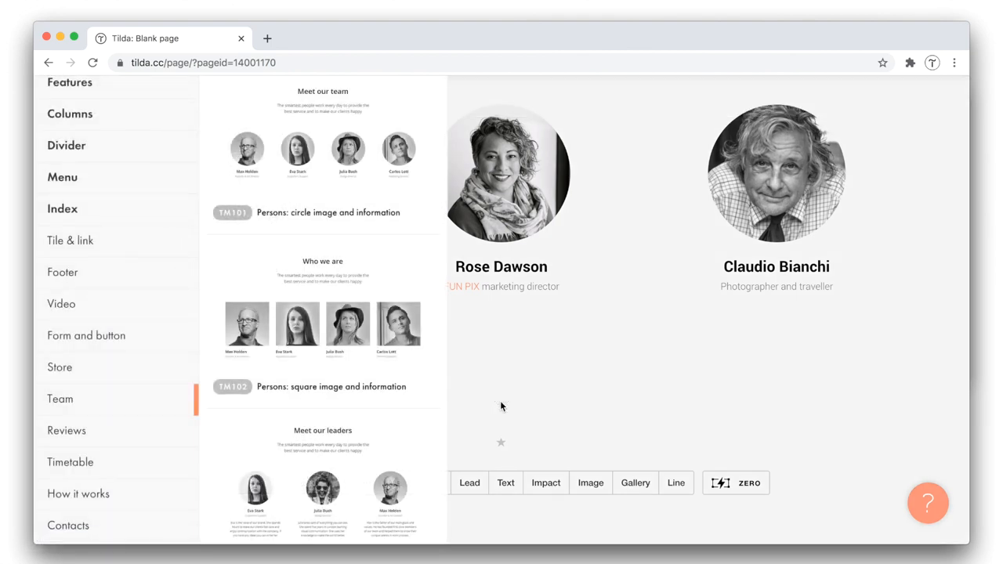
{"action": "left_click", "coordinate": [74, 463]}
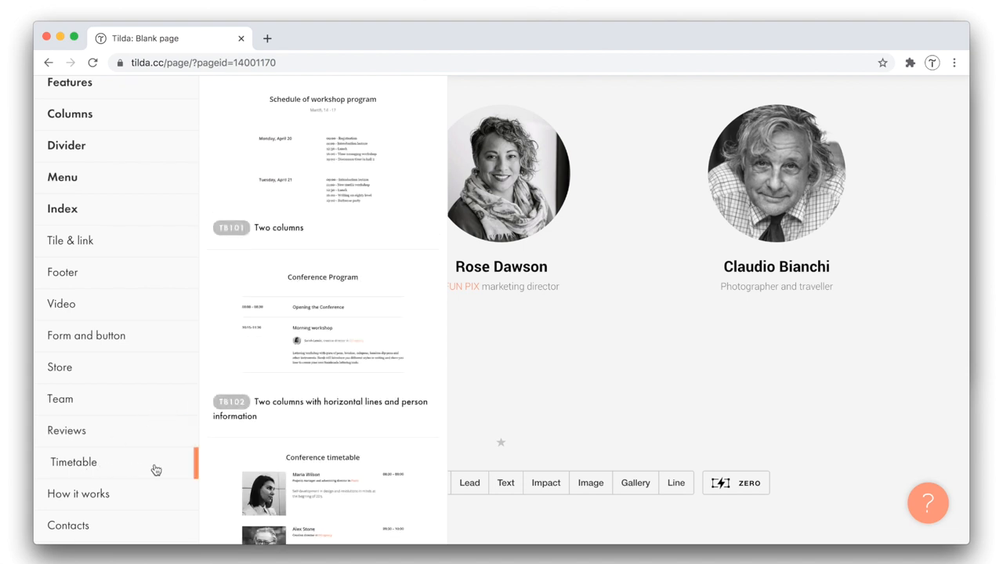
{"action": "left_click", "coordinate": [372, 319]}
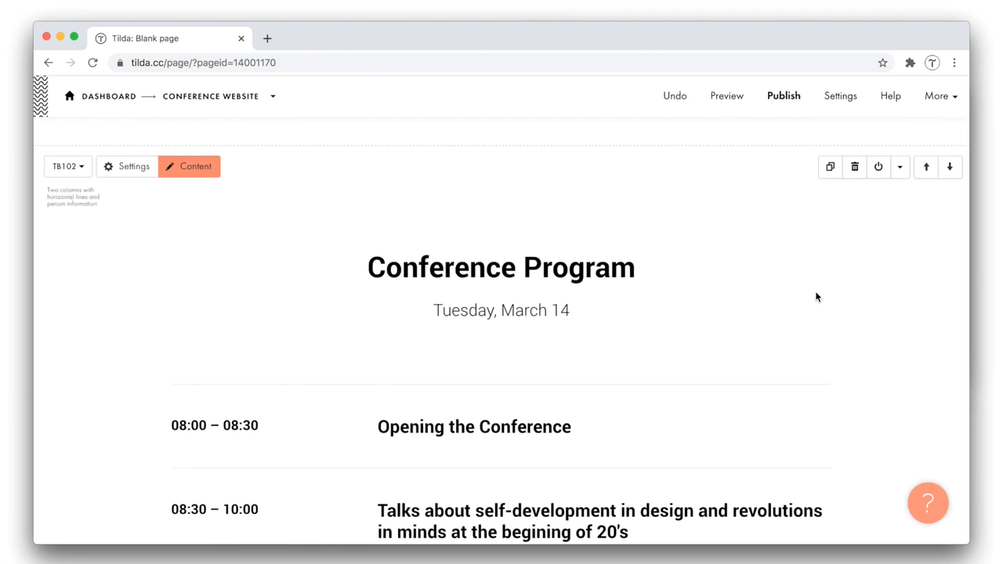
{"action": "scroll", "coordinate": [815, 291], "scroll_direction": "down", "scroll_amount": 3}
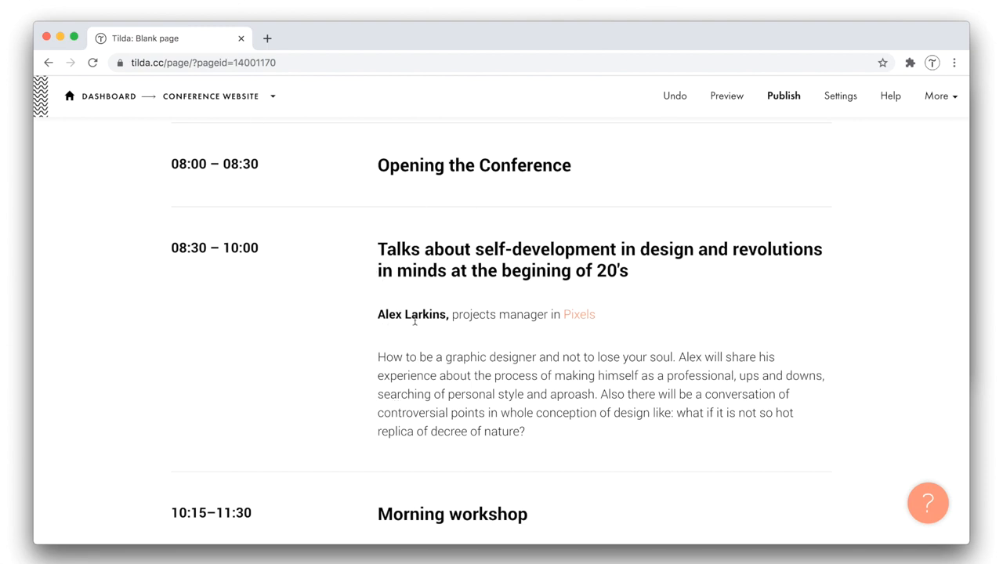
{"action": "scroll", "coordinate": [415, 322], "scroll_direction": "up", "scroll_amount": 5}
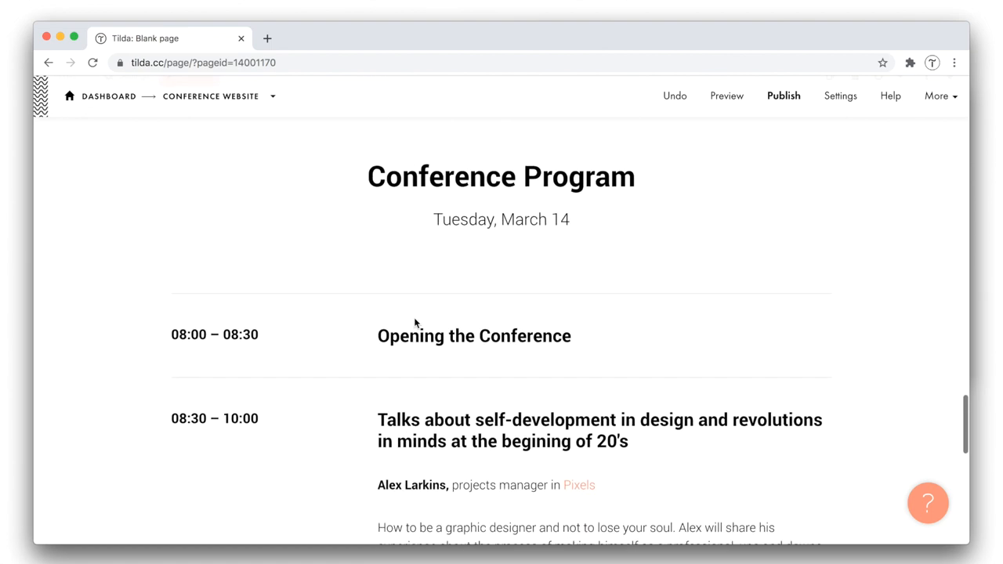
{"action": "key", "text": "super+Tab"}
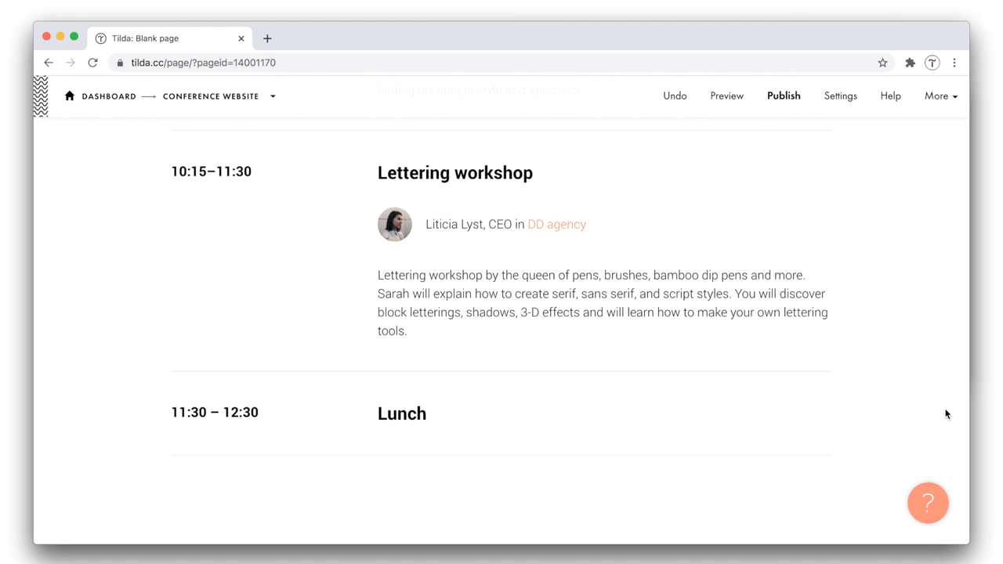
{"action": "scroll", "coordinate": [794, 458], "scroll_direction": "down", "scroll_amount": 3}
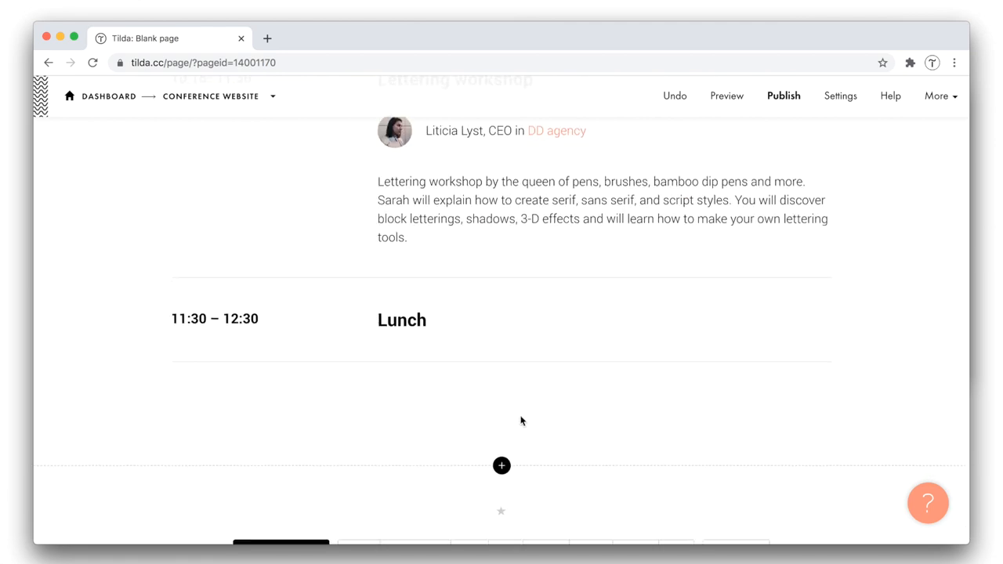
{"action": "scroll", "coordinate": [521, 421], "scroll_direction": "up", "scroll_amount": 1}
{"action": "scroll", "coordinate": [363, 365], "scroll_direction": "up", "scroll_amount": 3}
{"action": "scroll", "coordinate": [331, 341], "scroll_direction": "up", "scroll_amount": 3}
{"action": "scroll", "coordinate": [332, 340], "scroll_direction": "up", "scroll_amount": 3}
Duplicate a timetable session item to create the Round tables & networking entry.
{"action": "left_click", "coordinate": [199, 237]}
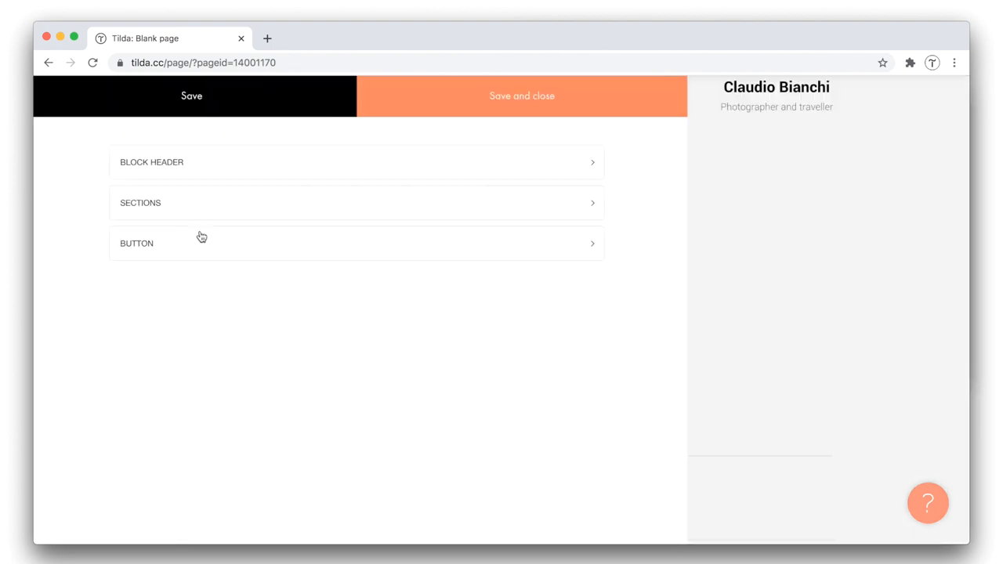
{"action": "left_click", "coordinate": [184, 211]}
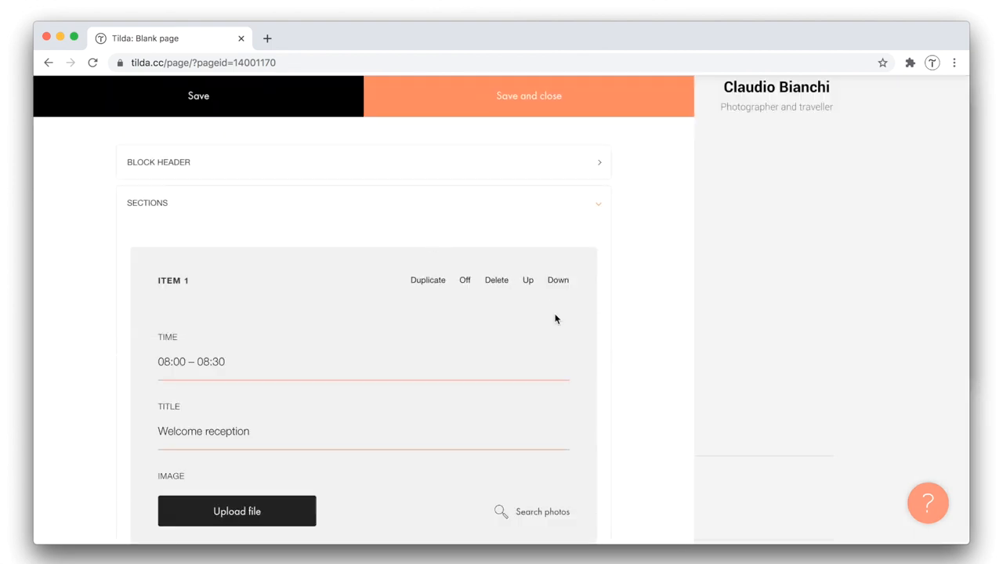
{"action": "scroll", "coordinate": [555, 319], "scroll_direction": "down", "scroll_amount": 3}
{"action": "scroll", "coordinate": [555, 319], "scroll_direction": "down", "scroll_amount": 4}
{"action": "scroll", "coordinate": [556, 318], "scroll_direction": "down", "scroll_amount": 4}
{"action": "scroll", "coordinate": [555, 319], "scroll_direction": "down", "scroll_amount": 2}
{"action": "scroll", "coordinate": [555, 319], "scroll_direction": "down", "scroll_amount": 3}
{"action": "scroll", "coordinate": [556, 319], "scroll_direction": "down", "scroll_amount": 1}
{"action": "scroll", "coordinate": [555, 319], "scroll_direction": "down", "scroll_amount": 3}
{"action": "scroll", "coordinate": [555, 319], "scroll_direction": "down", "scroll_amount": 1}
{"action": "scroll", "coordinate": [555, 319], "scroll_direction": "down", "scroll_amount": 3}
{"action": "scroll", "coordinate": [555, 318], "scroll_direction": "down", "scroll_amount": 1}
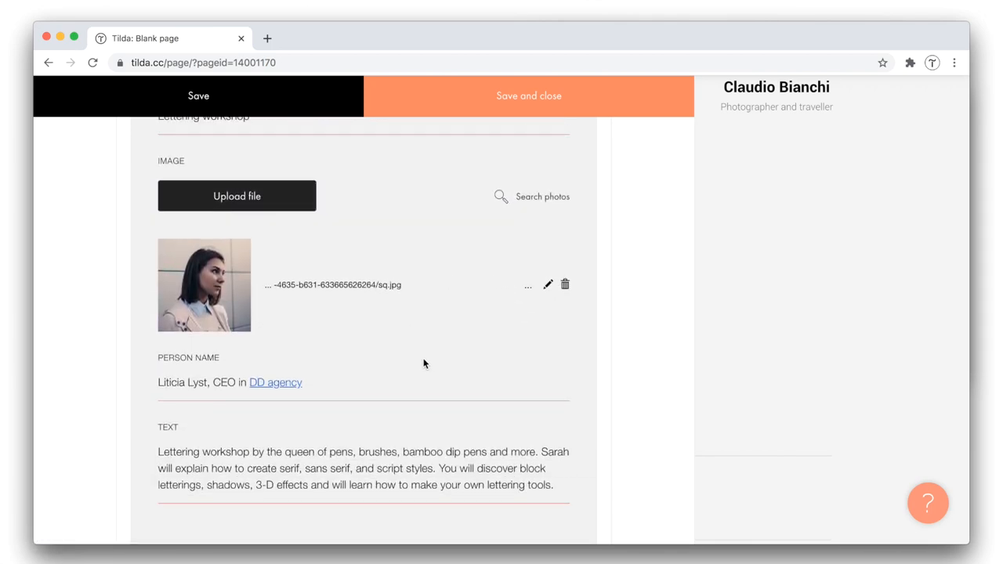
{"action": "scroll", "coordinate": [682, 398], "scroll_direction": "down", "scroll_amount": 5}
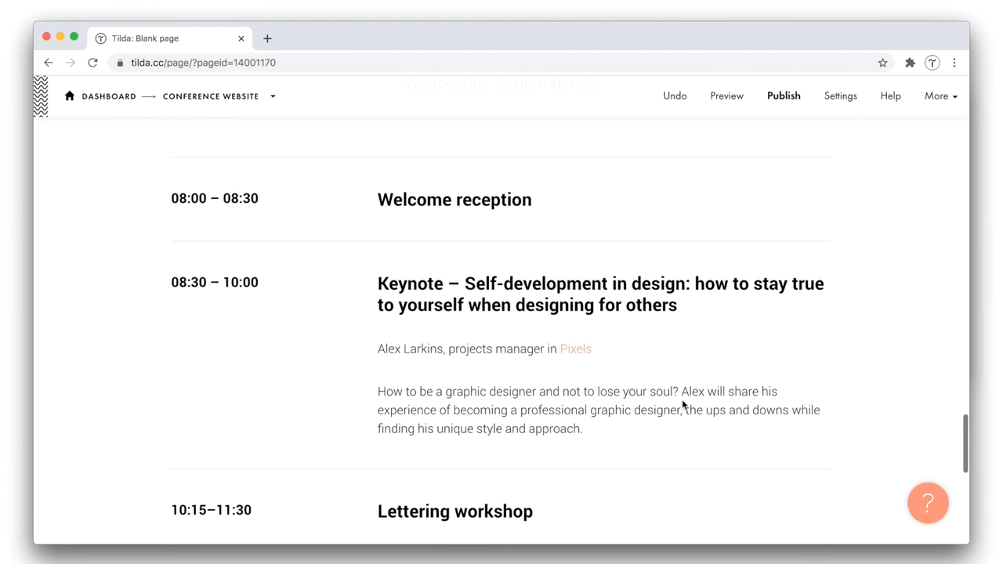
{"action": "scroll", "coordinate": [681, 399], "scroll_direction": "down", "scroll_amount": 4}
{"action": "scroll", "coordinate": [682, 399], "scroll_direction": "down", "scroll_amount": 3}
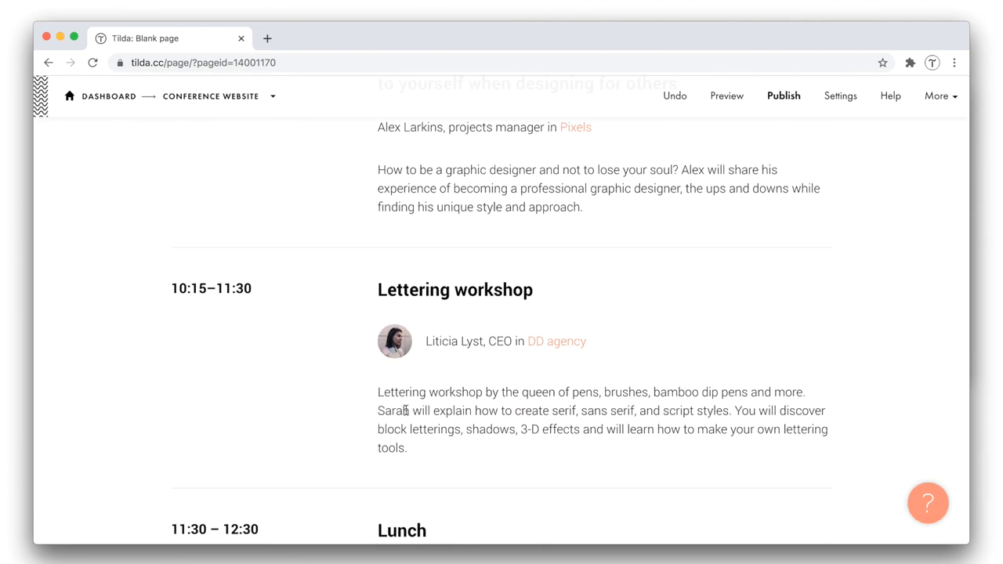
{"action": "scroll", "coordinate": [501, 313], "scroll_direction": "up", "scroll_amount": 3}
{"action": "scroll", "coordinate": [502, 313], "scroll_direction": "up", "scroll_amount": 3}
{"action": "scroll", "coordinate": [213, 202], "scroll_direction": "up", "scroll_amount": 2}
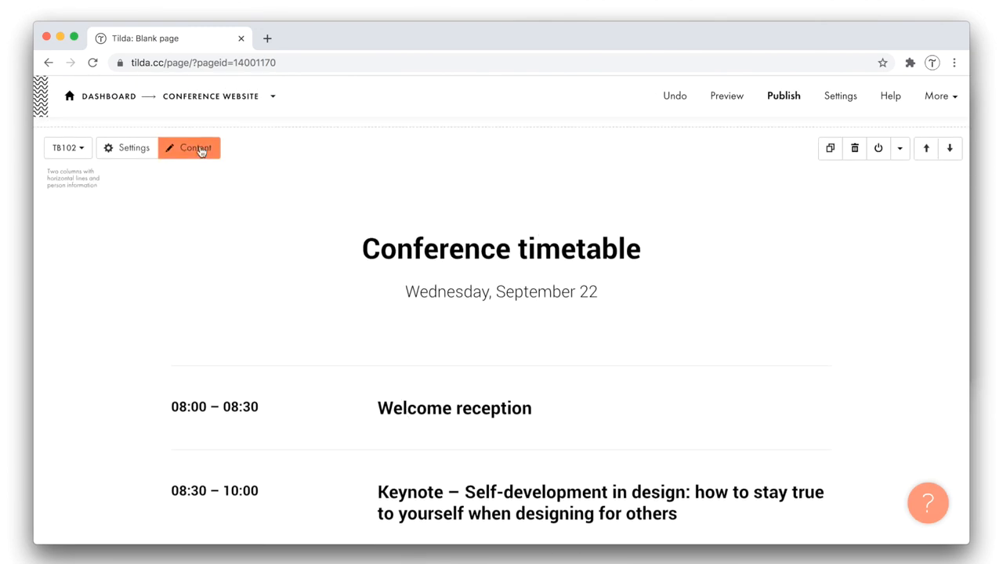
{"action": "left_click", "coordinate": [200, 150]}
{"action": "left_click", "coordinate": [223, 202]}
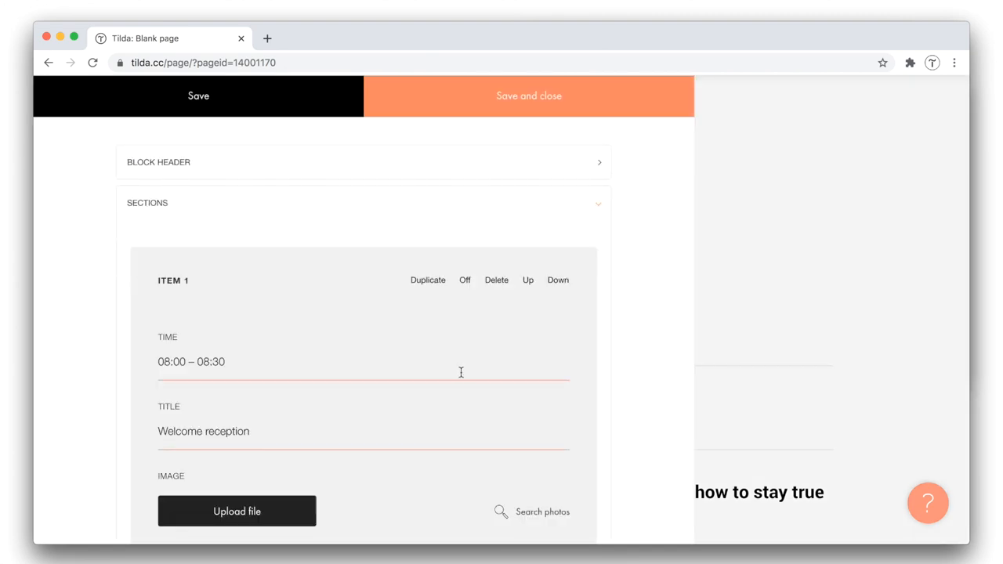
{"action": "scroll", "coordinate": [461, 372], "scroll_direction": "down", "scroll_amount": 3}
{"action": "scroll", "coordinate": [460, 372], "scroll_direction": "down", "scroll_amount": 5}
{"action": "scroll", "coordinate": [460, 372], "scroll_direction": "down", "scroll_amount": 5}
{"action": "scroll", "coordinate": [461, 372], "scroll_direction": "down", "scroll_amount": 5}
{"action": "scroll", "coordinate": [460, 376], "scroll_direction": "down", "scroll_amount": 5}
{"action": "scroll", "coordinate": [460, 376], "scroll_direction": "up", "scroll_amount": 3}
{"action": "scroll", "coordinate": [460, 376], "scroll_direction": "up", "scroll_amount": 2}
{"action": "left_click", "coordinate": [433, 283]}
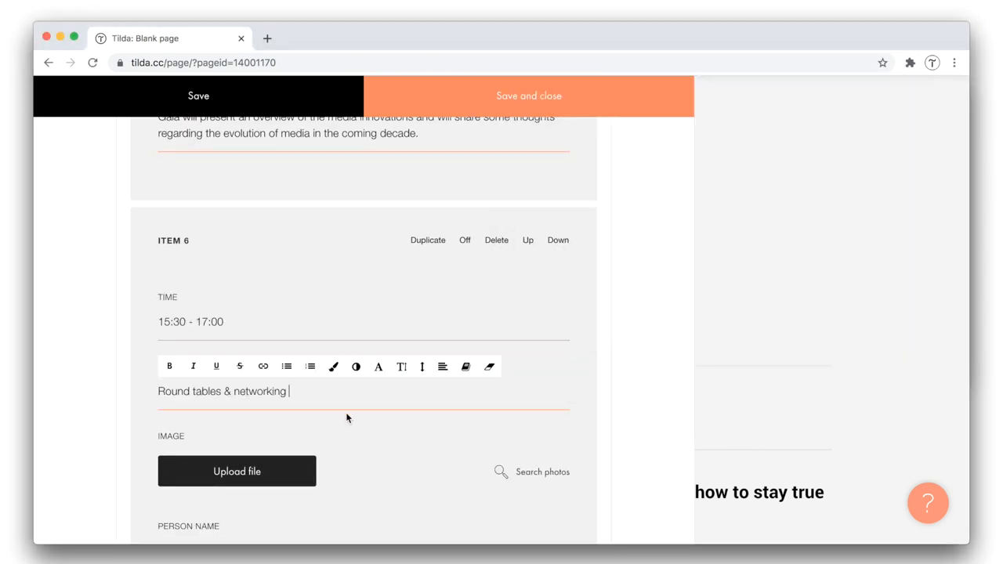
Save the timetable, then replace the Lettering workshop speaker's avatar with a new image.
{"action": "left_click", "coordinate": [528, 96]}
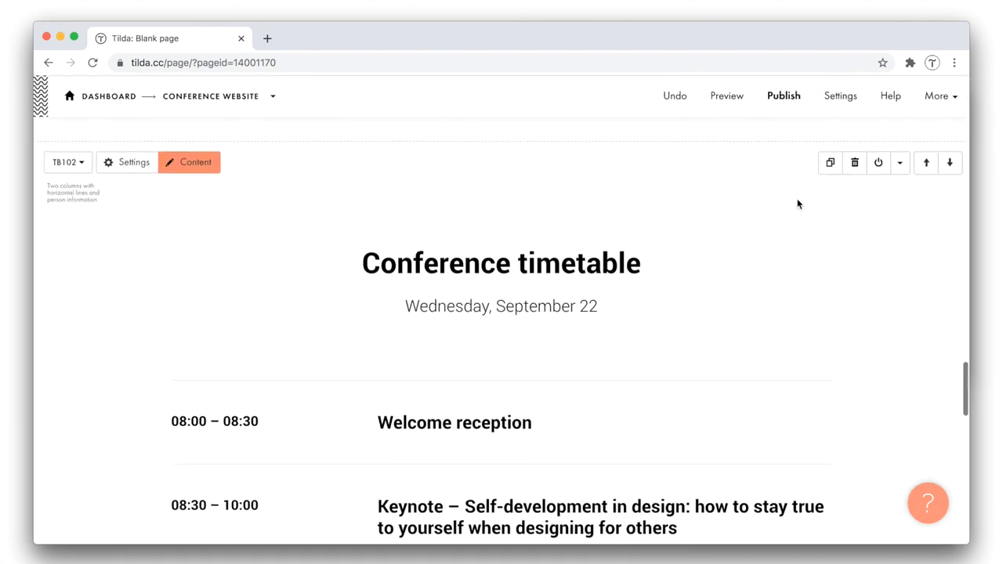
{"action": "scroll", "coordinate": [797, 203], "scroll_direction": "down", "scroll_amount": 5}
{"action": "scroll", "coordinate": [804, 247], "scroll_direction": "down", "scroll_amount": 5}
{"action": "scroll", "coordinate": [803, 247], "scroll_direction": "down", "scroll_amount": 5}
{"action": "scroll", "coordinate": [804, 247], "scroll_direction": "down", "scroll_amount": 4}
{"action": "scroll", "coordinate": [804, 247], "scroll_direction": "down", "scroll_amount": 3}
{"action": "scroll", "coordinate": [804, 249], "scroll_direction": "down", "scroll_amount": 3}
{"action": "scroll", "coordinate": [867, 255], "scroll_direction": "up", "scroll_amount": 5}
{"action": "scroll", "coordinate": [866, 254], "scroll_direction": "up", "scroll_amount": 4}
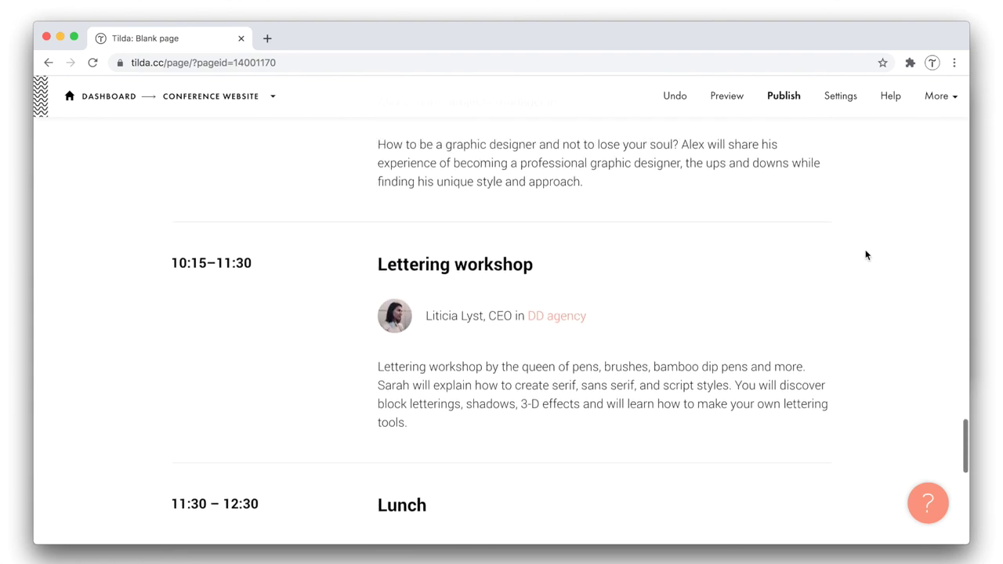
{"action": "left_click", "coordinate": [397, 320]}
{"action": "key", "text": "super+Tab"}
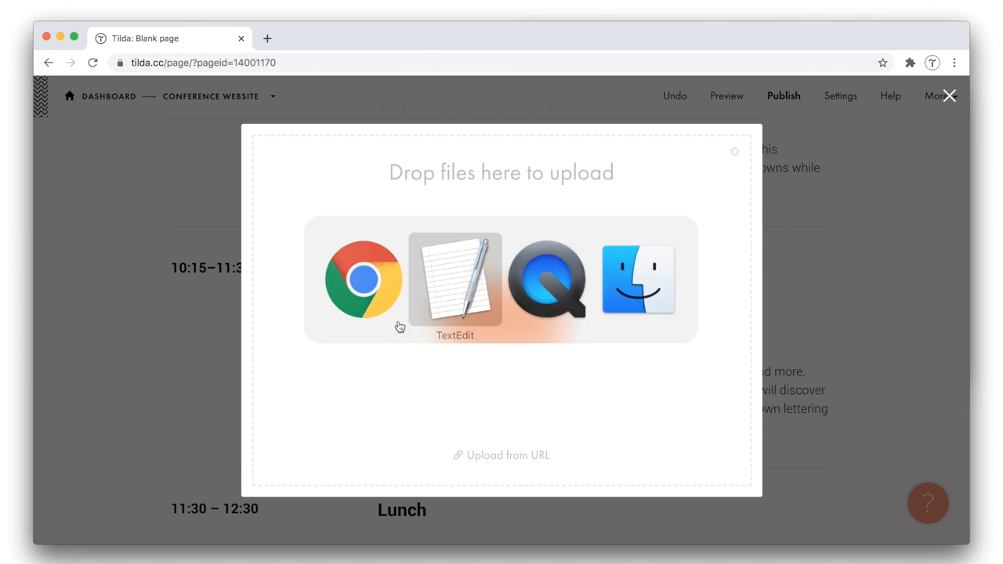
{"action": "key", "text": "Tab"}
{"action": "key", "text": "Tab"}
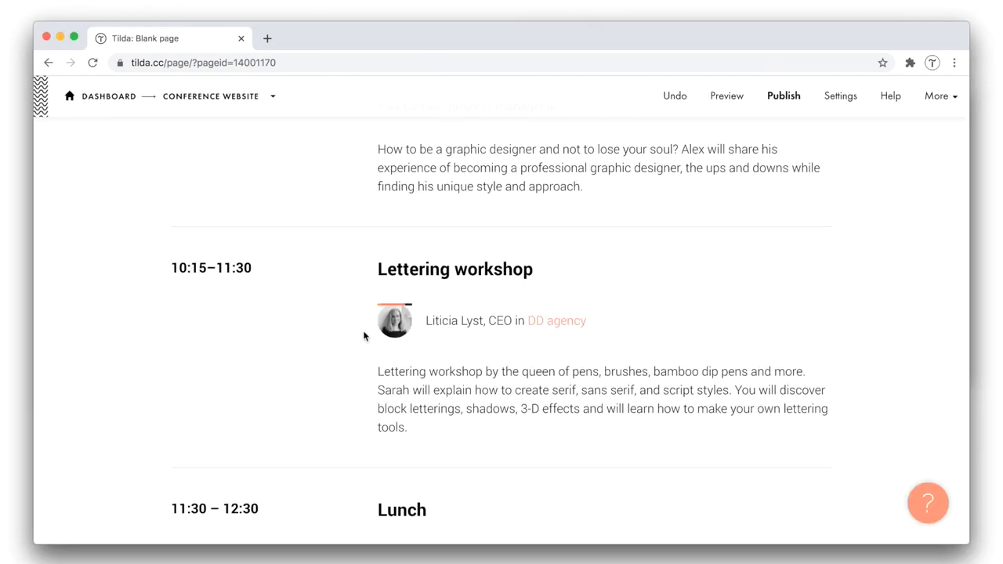
{"action": "scroll", "coordinate": [363, 330], "scroll_direction": "up", "scroll_amount": 5}
{"action": "scroll", "coordinate": [363, 330], "scroll_direction": "up", "scroll_amount": 5}
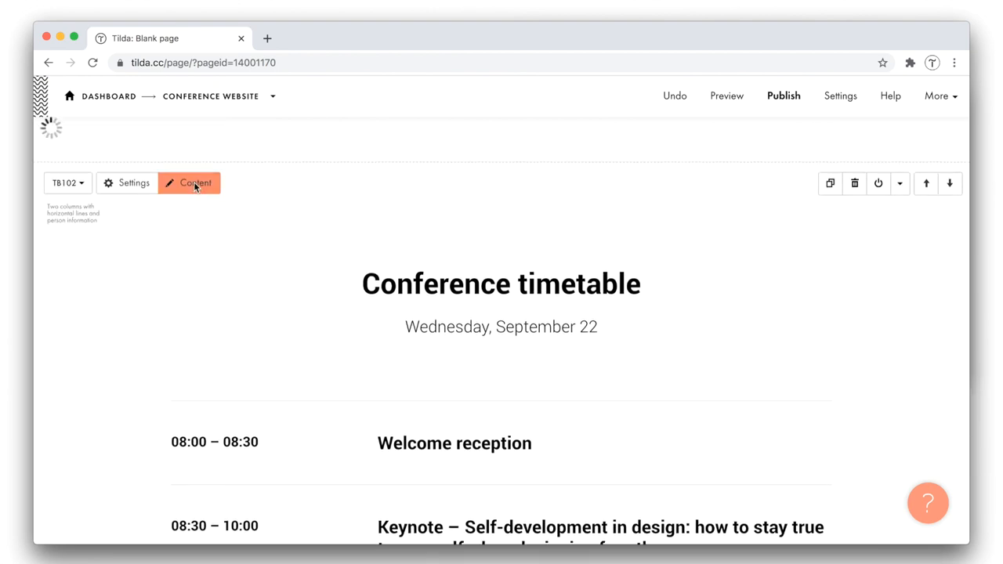
{"action": "left_click", "coordinate": [196, 130]}
{"action": "scroll", "coordinate": [322, 355], "scroll_direction": "down", "scroll_amount": 5}
{"action": "scroll", "coordinate": [322, 355], "scroll_direction": "down", "scroll_amount": 5}
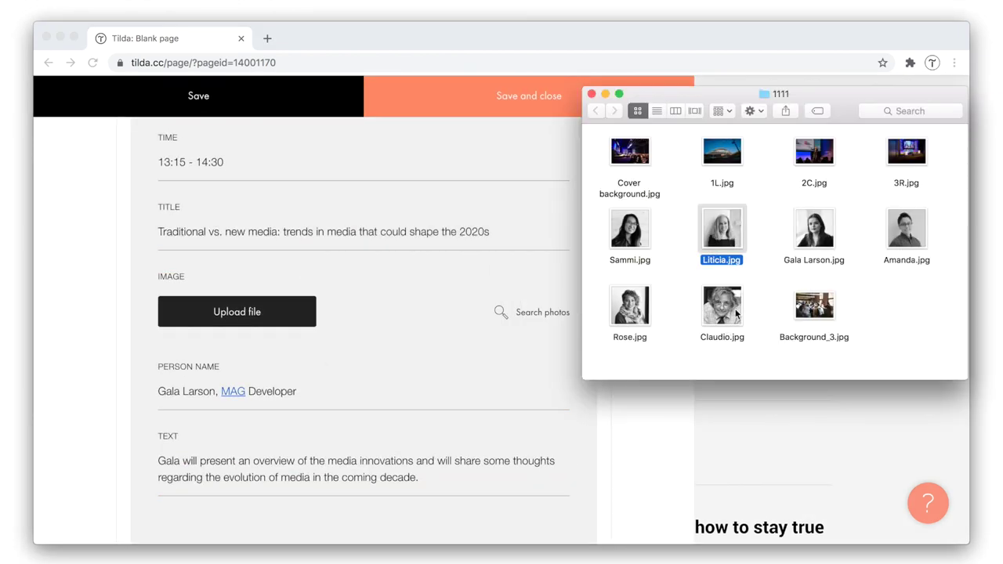
{"action": "left_click_drag", "start_coordinate": [814, 228], "coordinate": [237, 311]}
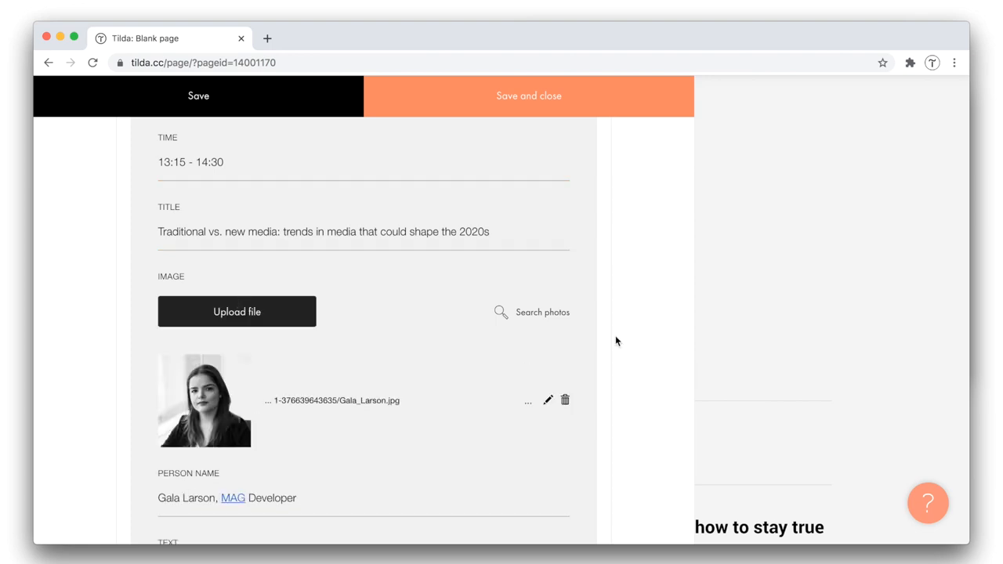
{"action": "left_click", "coordinate": [535, 95]}
{"action": "scroll", "coordinate": [861, 288], "scroll_direction": "down", "scroll_amount": 5}
{"action": "left_click_drag", "start_coordinate": [445, 290], "coordinate": [394, 295]}
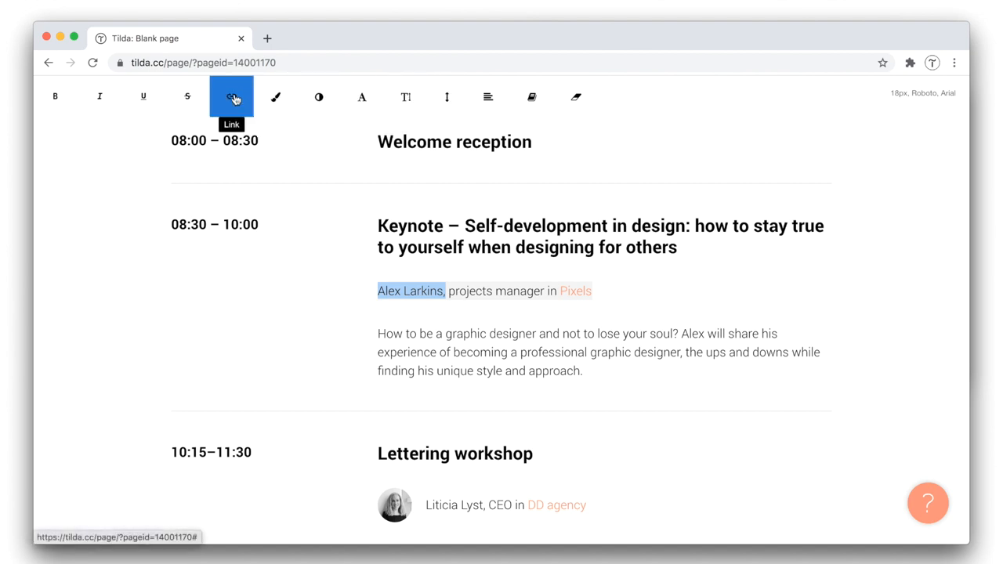
{"action": "left_click", "coordinate": [55, 96]}
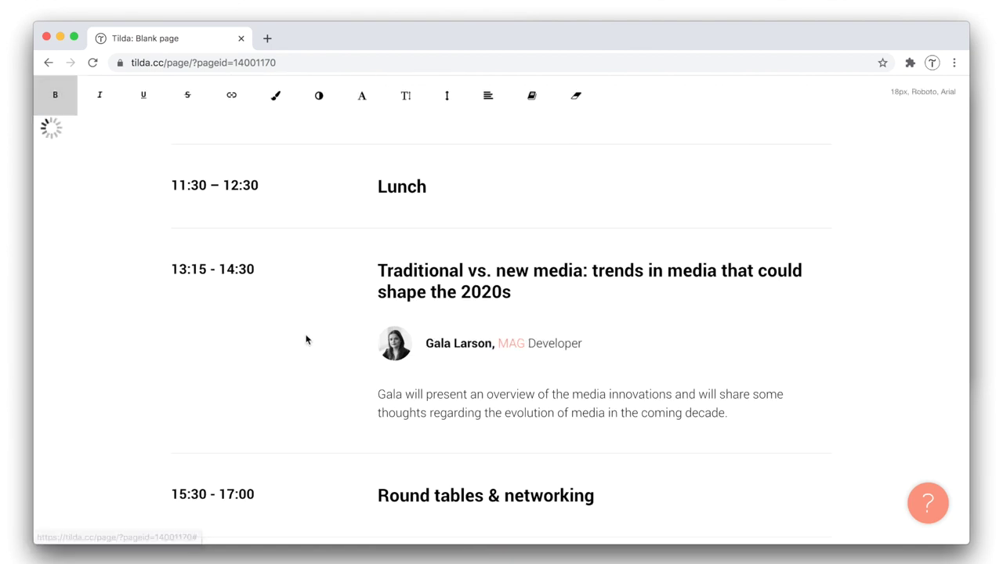
Add the BF204N vertical form with E-mail, Name, Phone and Comments below the timetable.
{"action": "left_click", "coordinate": [306, 339]}
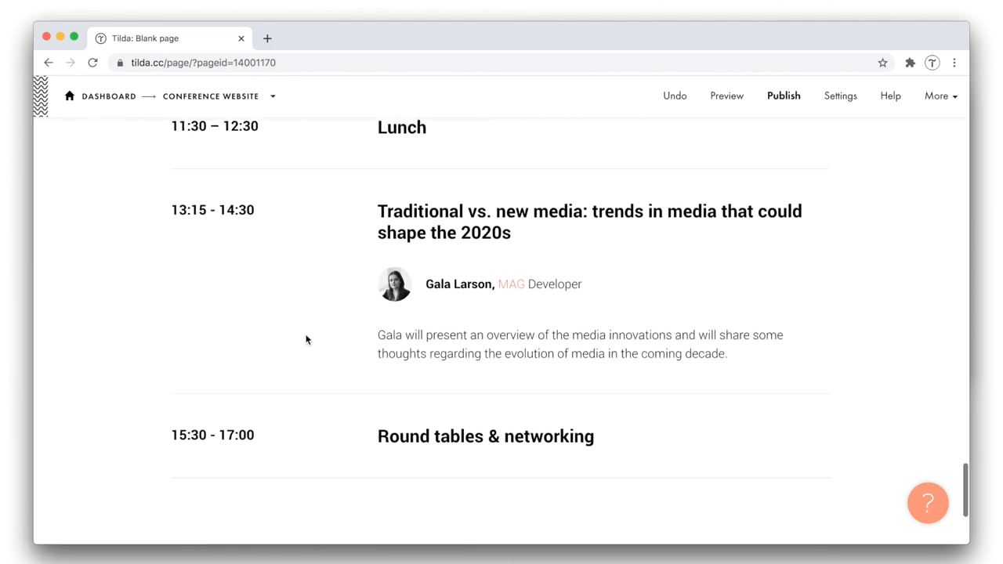
{"action": "scroll", "coordinate": [307, 339], "scroll_direction": "up", "scroll_amount": 10}
{"action": "scroll", "coordinate": [891, 302], "scroll_direction": "down", "scroll_amount": 5}
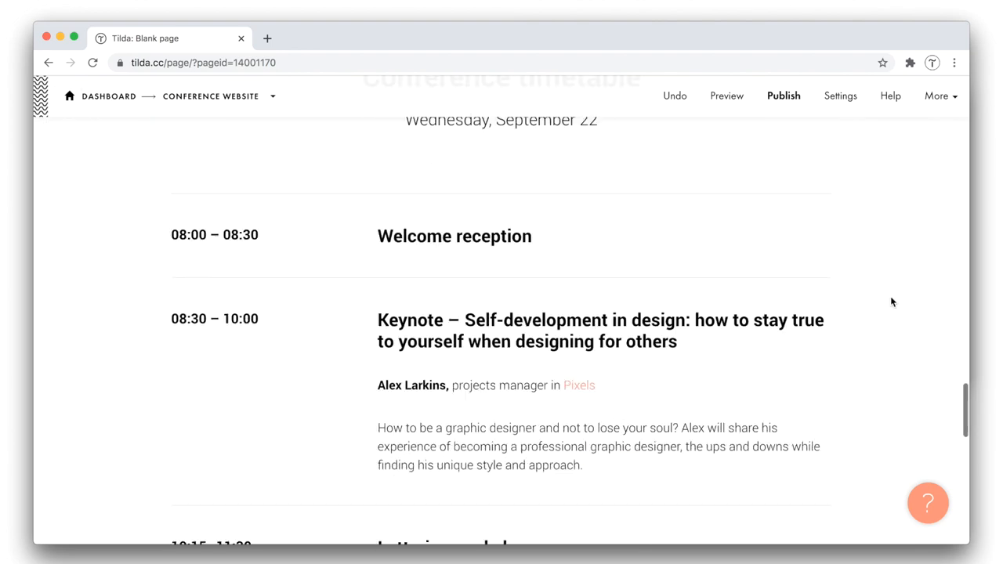
{"action": "scroll", "coordinate": [892, 303], "scroll_direction": "down", "scroll_amount": 5}
{"action": "scroll", "coordinate": [892, 302], "scroll_direction": "down", "scroll_amount": 5}
{"action": "scroll", "coordinate": [892, 303], "scroll_direction": "down", "scroll_amount": 5}
{"action": "scroll", "coordinate": [891, 303], "scroll_direction": "down", "scroll_amount": 5}
{"action": "left_click", "coordinate": [501, 366]}
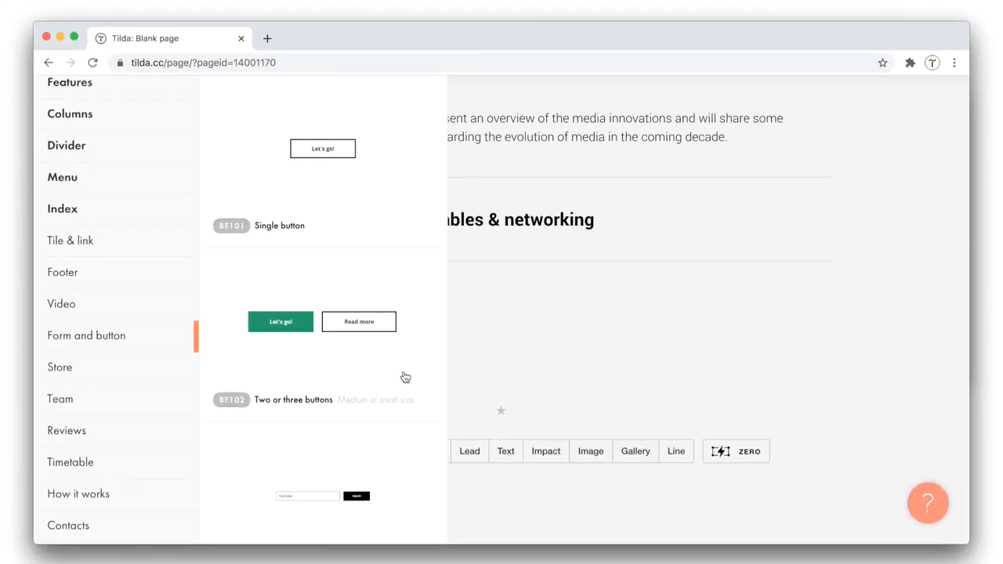
{"action": "scroll", "coordinate": [408, 368], "scroll_direction": "down", "scroll_amount": 8}
{"action": "scroll", "coordinate": [405, 377], "scroll_direction": "down", "scroll_amount": 3}
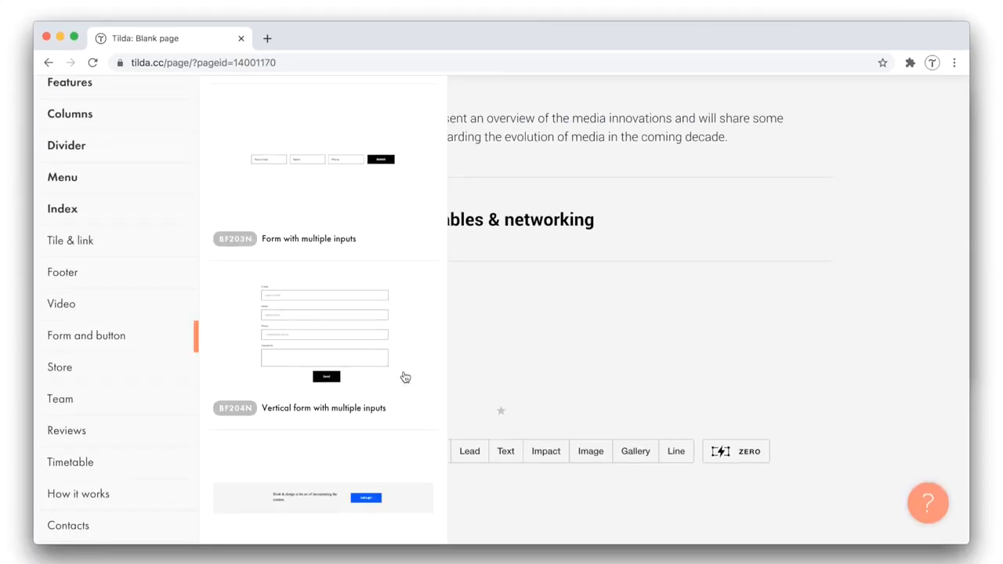
{"action": "left_click", "coordinate": [351, 335]}
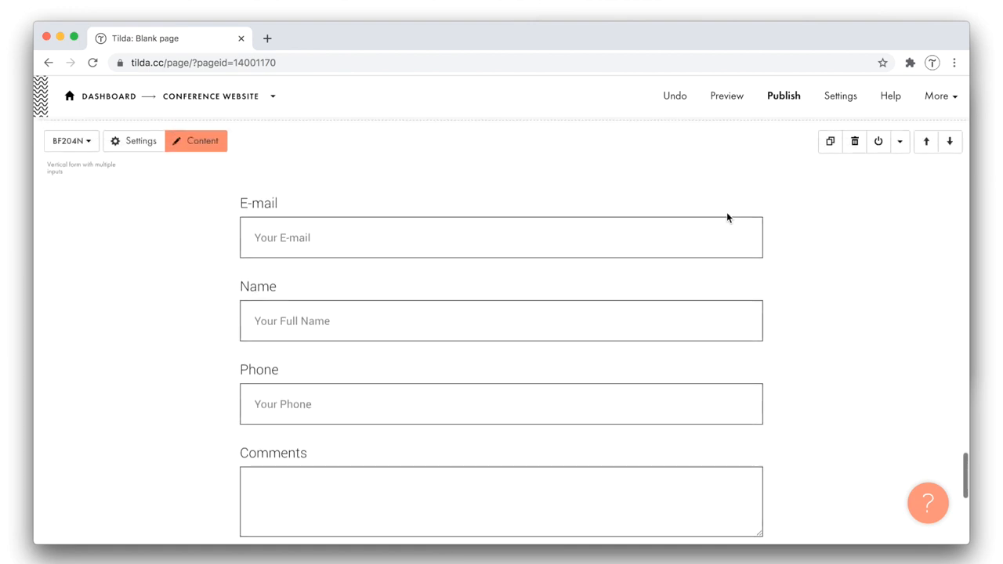
{"action": "scroll", "coordinate": [726, 212], "scroll_direction": "up", "scroll_amount": 4}
Insert a TL02B medium title block above the form.
{"action": "left_click", "coordinate": [502, 286]}
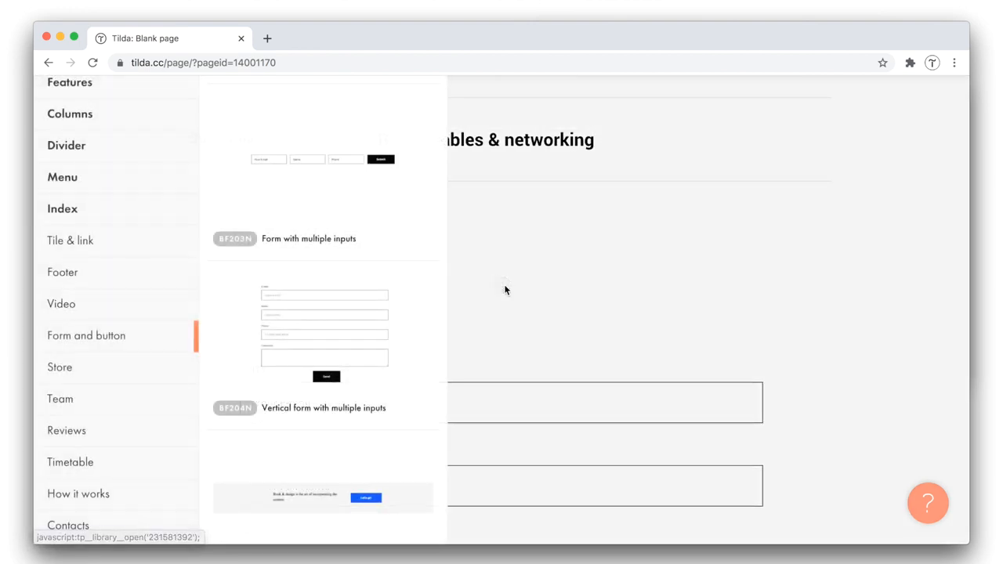
{"action": "scroll", "coordinate": [114, 238], "scroll_direction": "up", "scroll_amount": 5}
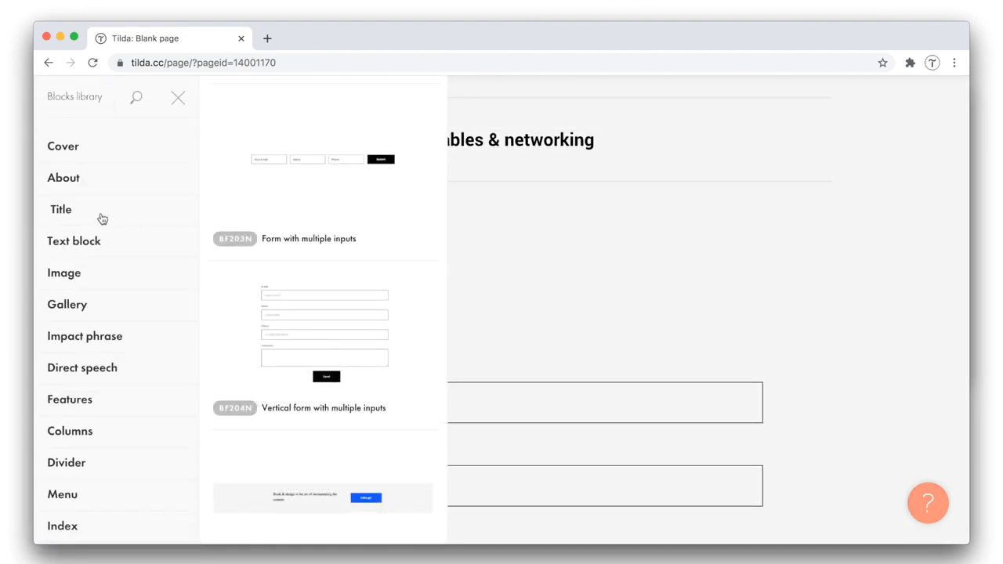
{"action": "left_click", "coordinate": [102, 218]}
{"action": "scroll", "coordinate": [337, 337], "scroll_direction": "down", "scroll_amount": 5}
{"action": "scroll", "coordinate": [345, 313], "scroll_direction": "down", "scroll_amount": 3}
{"action": "left_click", "coordinate": [348, 305]}
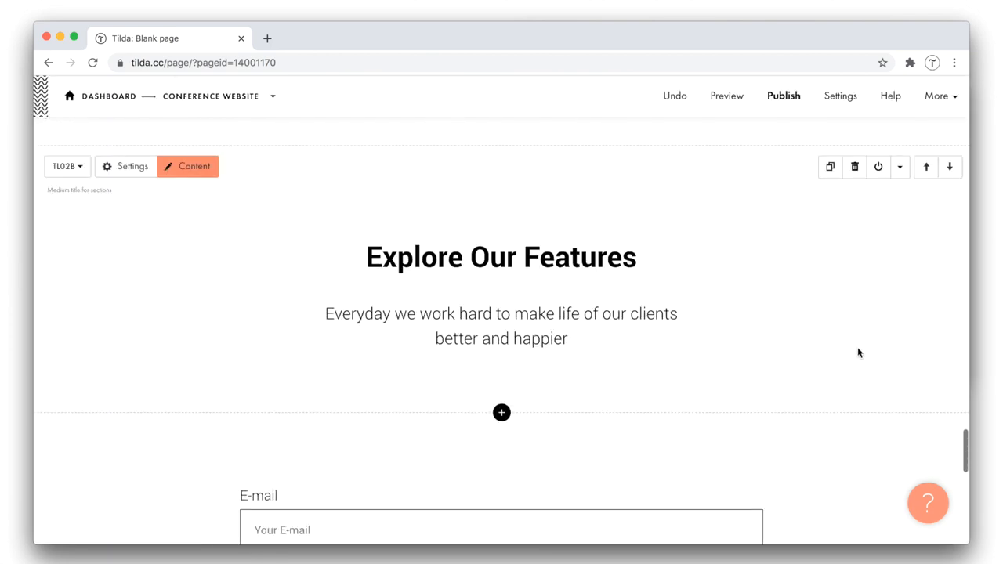
{"action": "scroll", "coordinate": [858, 353], "scroll_direction": "down", "scroll_amount": 2}
{"action": "scroll", "coordinate": [859, 353], "scroll_direction": "down", "scroll_amount": 1}
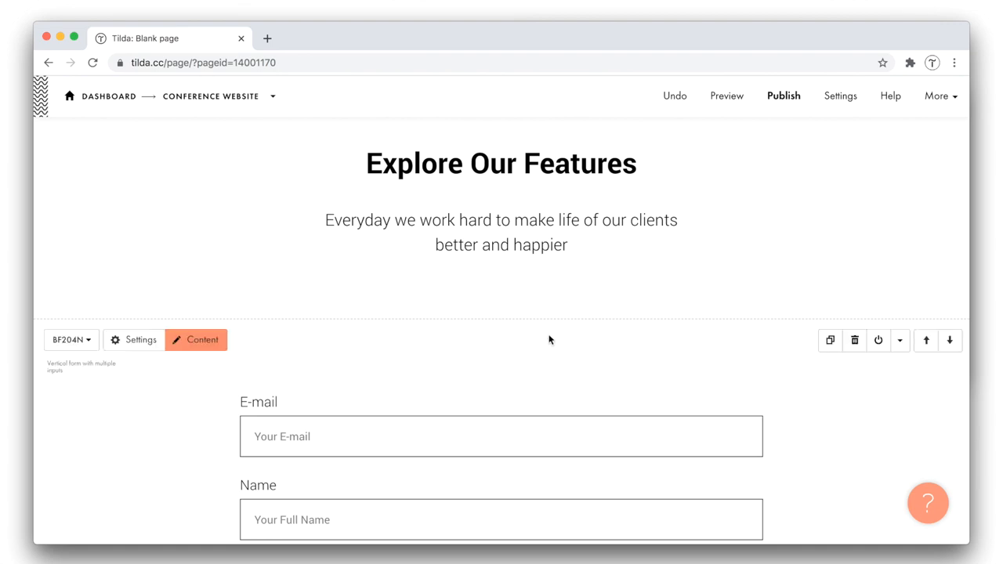
Adjust the block padding to set the spacing above the form.
{"action": "left_click_drag", "start_coordinate": [539, 323], "coordinate": [539, 242]}
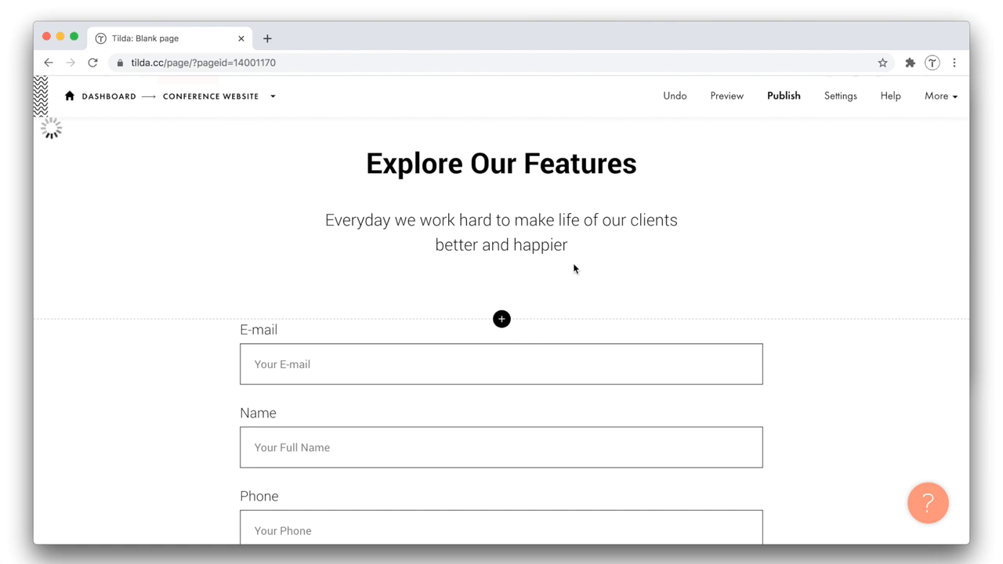
{"action": "scroll", "coordinate": [782, 243], "scroll_direction": "up", "scroll_amount": 2}
{"action": "scroll", "coordinate": [782, 243], "scroll_direction": "up", "scroll_amount": 3}
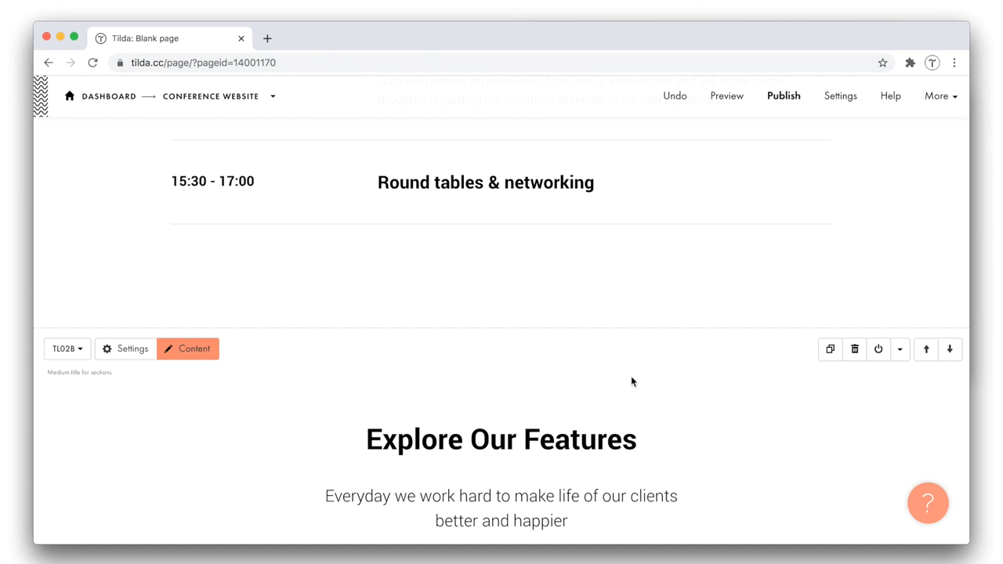
{"action": "scroll", "coordinate": [630, 375], "scroll_direction": "down", "scroll_amount": 4}
{"action": "scroll", "coordinate": [631, 376], "scroll_direction": "up", "scroll_amount": 1}
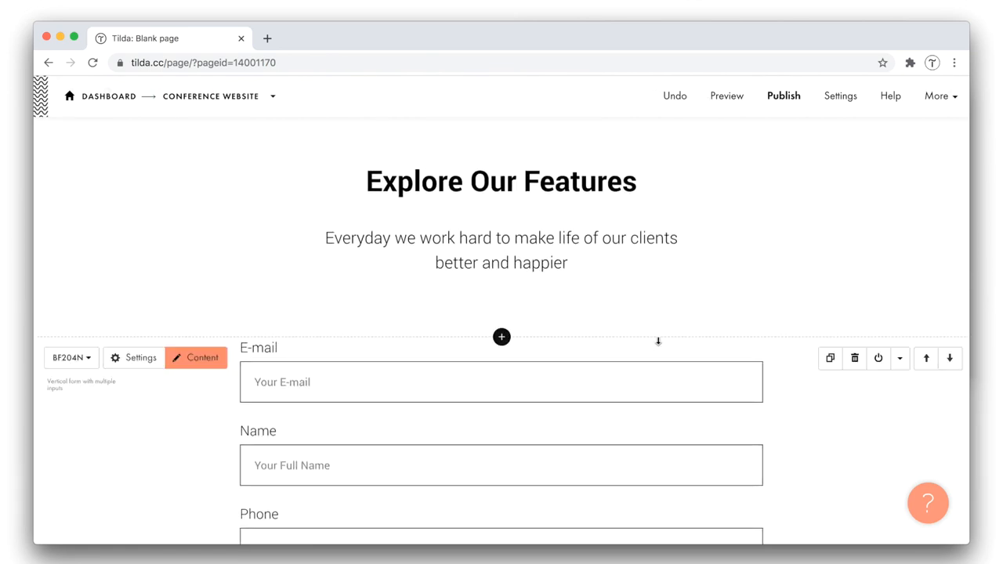
{"action": "mouse_move", "coordinate": [658, 336]}
{"action": "left_mouse_down"}
{"action": "mouse_move", "coordinate": [654, 373]}
{"action": "mouse_move", "coordinate": [657, 294]}
{"action": "left_mouse_up"}
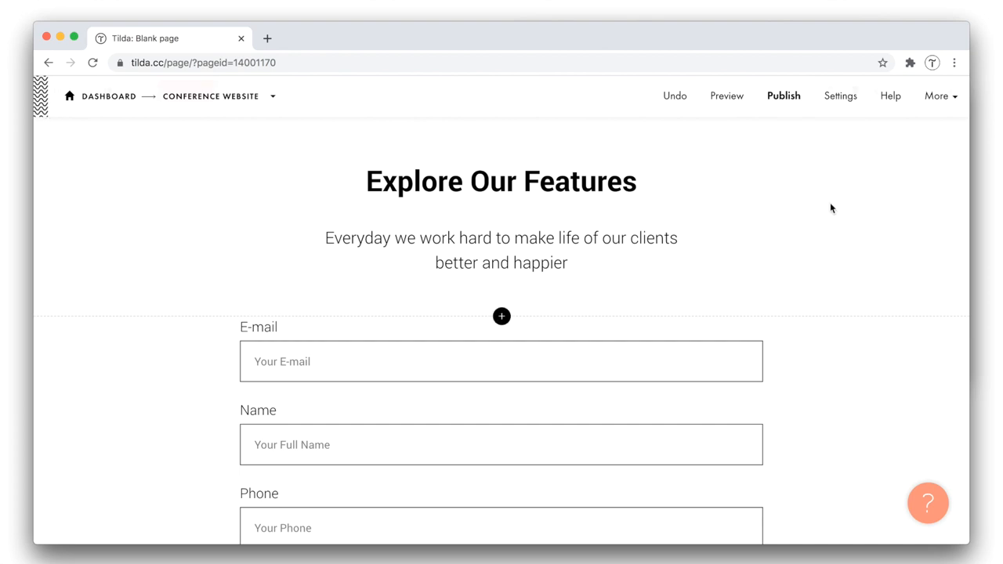
Paste 'Register for the conference' as the heading and the confirmation-email note as its description.
{"action": "key", "text": "super+Tab"}
{"action": "triple_click", "coordinate": [621, 208]}
{"action": "key", "text": "super+c"}
{"action": "key", "text": "super+Tab"}
{"action": "key", "text": "super+v"}
{"action": "key", "text": "super+Tab"}
{"action": "key", "text": "super+v"}
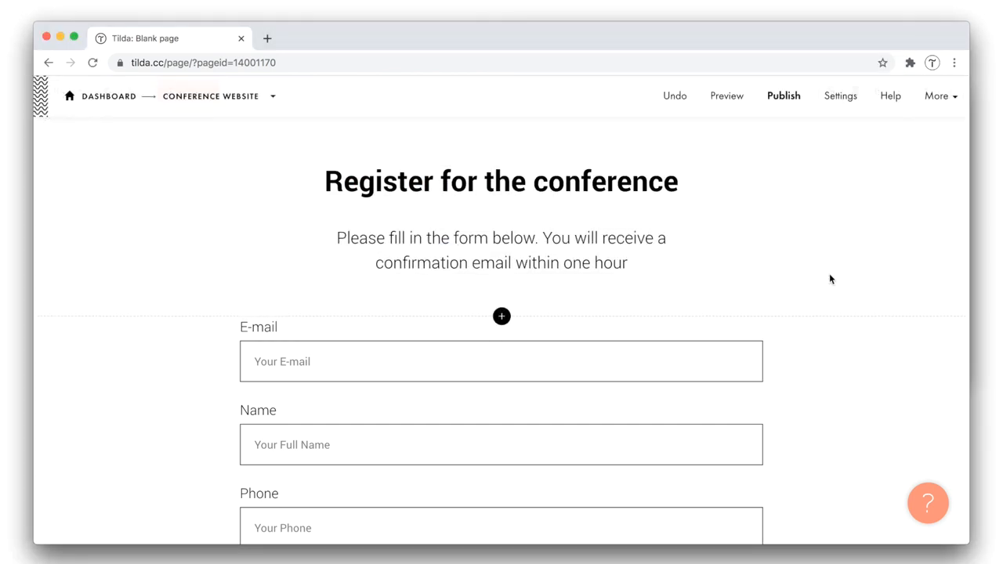
{"action": "scroll", "coordinate": [829, 273], "scroll_direction": "down", "scroll_amount": 4}
{"action": "scroll", "coordinate": [829, 274], "scroll_direction": "down", "scroll_amount": 2}
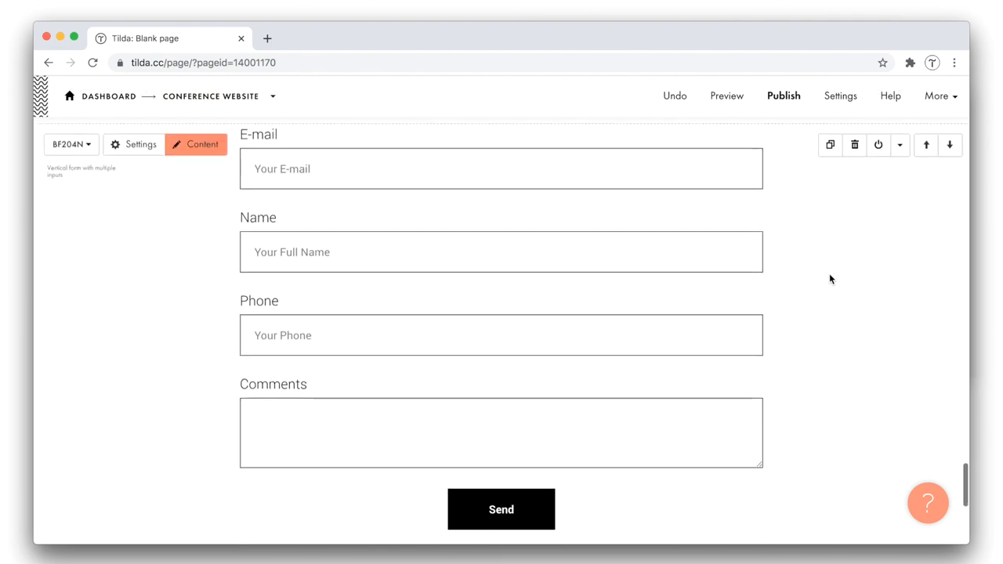
Keep the first field as E-mail and edit its placeholder text.
{"action": "left_click", "coordinate": [197, 149]}
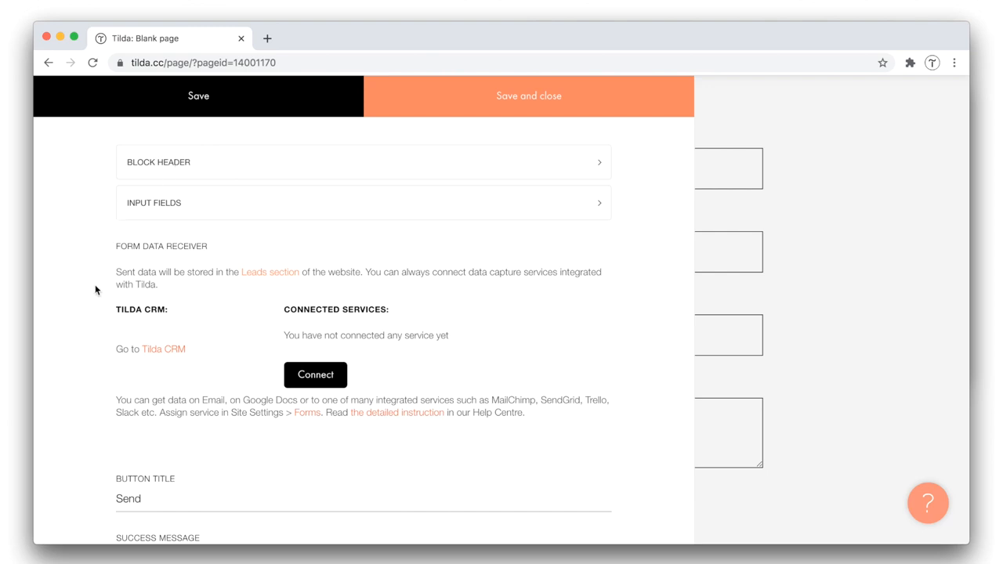
{"action": "left_click", "coordinate": [191, 203]}
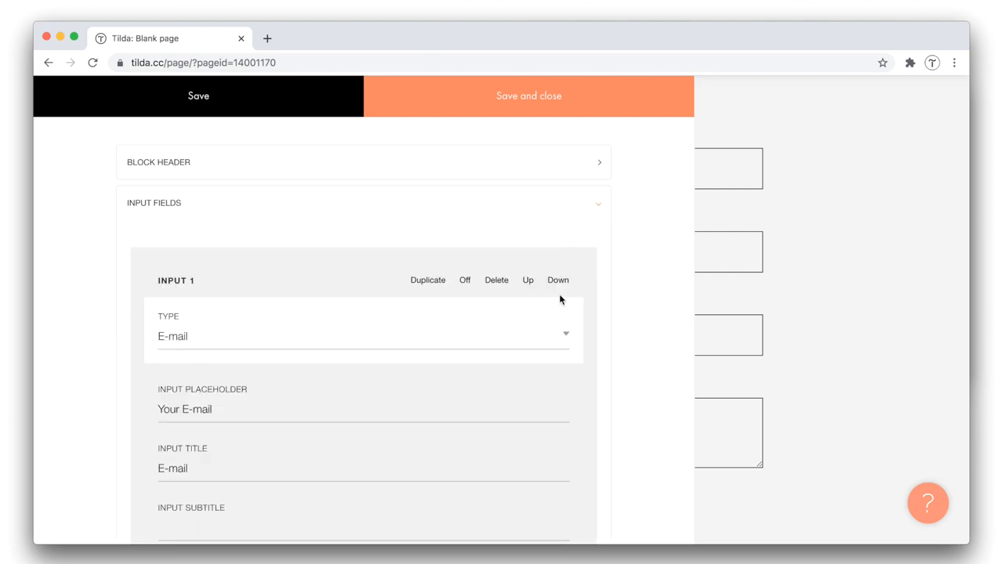
{"action": "scroll", "coordinate": [595, 326], "scroll_direction": "down", "scroll_amount": 3}
{"action": "scroll", "coordinate": [594, 326], "scroll_direction": "down", "scroll_amount": 2}
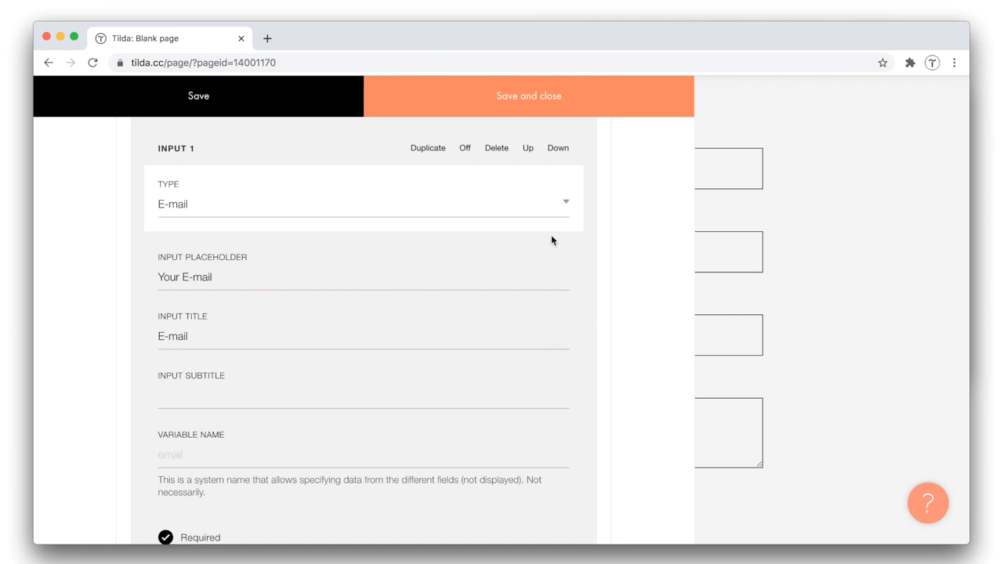
{"action": "scroll", "coordinate": [576, 286], "scroll_direction": "down", "scroll_amount": 1}
{"action": "scroll", "coordinate": [576, 286], "scroll_direction": "up", "scroll_amount": 2}
{"action": "scroll", "coordinate": [576, 291], "scroll_direction": "down", "scroll_amount": 1}
{"action": "left_click", "coordinate": [435, 244]}
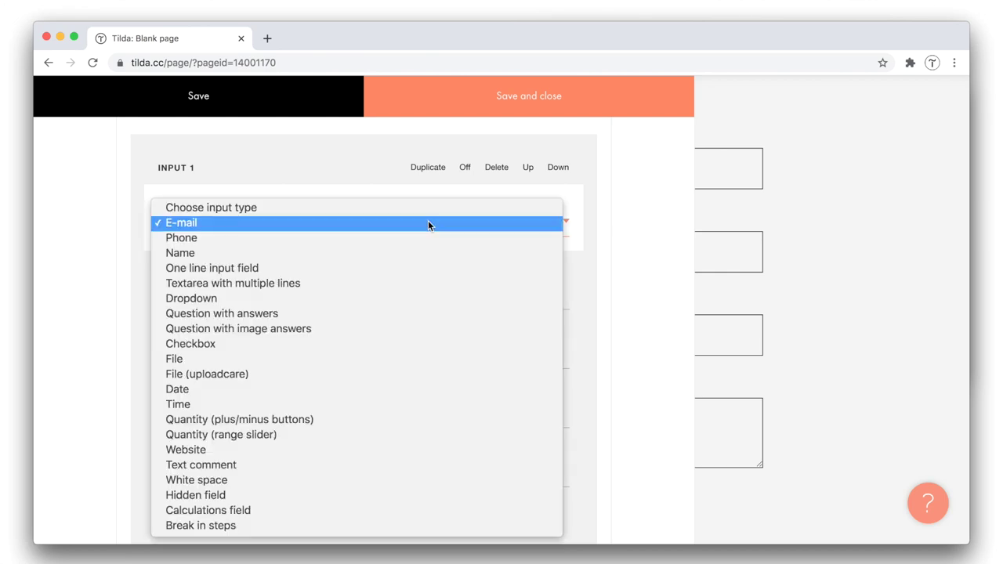
{"action": "left_click", "coordinate": [376, 222]}
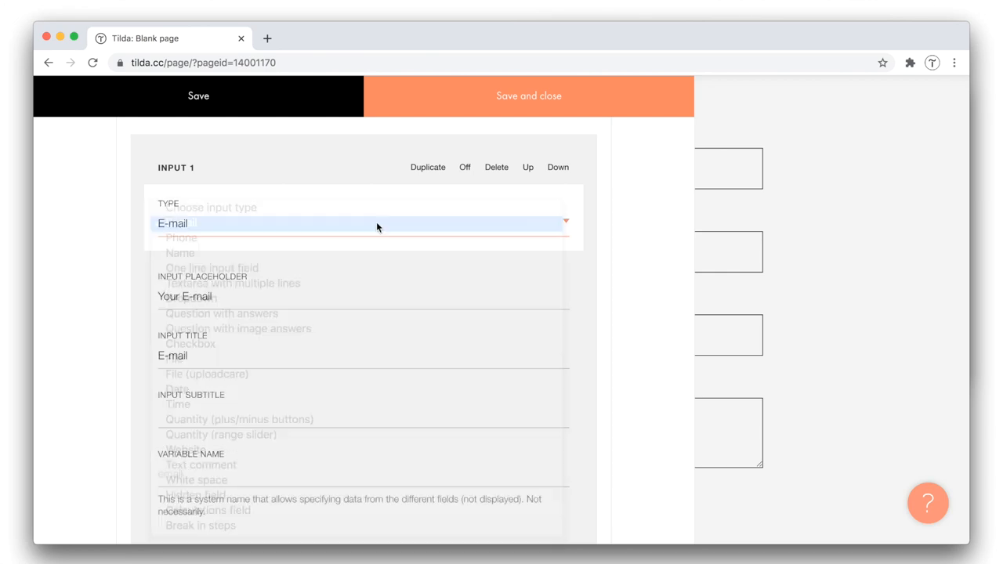
{"action": "left_click", "coordinate": [190, 298]}
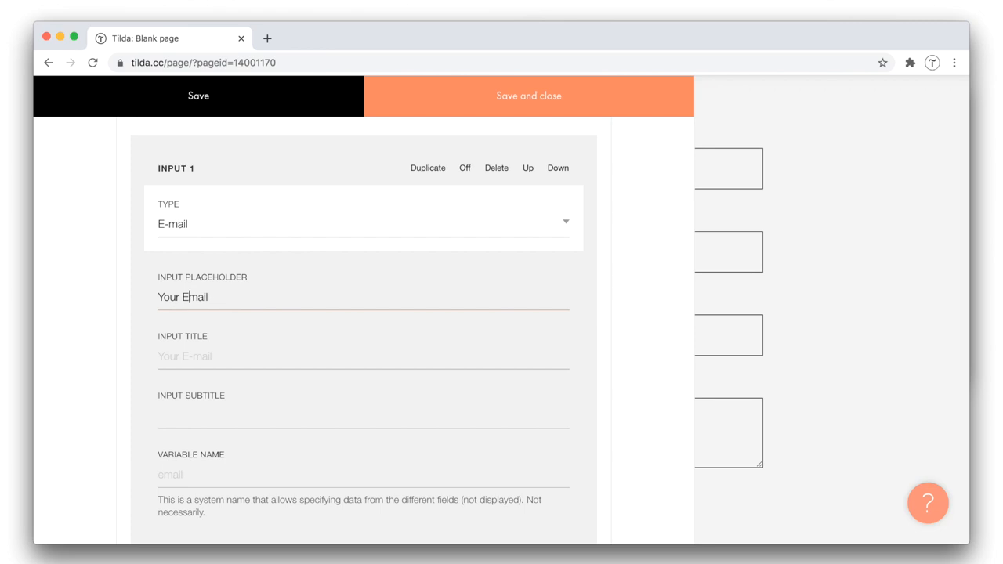
{"action": "scroll", "coordinate": [392, 336], "scroll_direction": "down", "scroll_amount": 5}
Clear the Name and Phone field titles, delete the Comments field and save.
{"action": "left_click", "coordinate": [171, 378]}
{"action": "scroll", "coordinate": [116, 384], "scroll_direction": "down", "scroll_amount": 5}
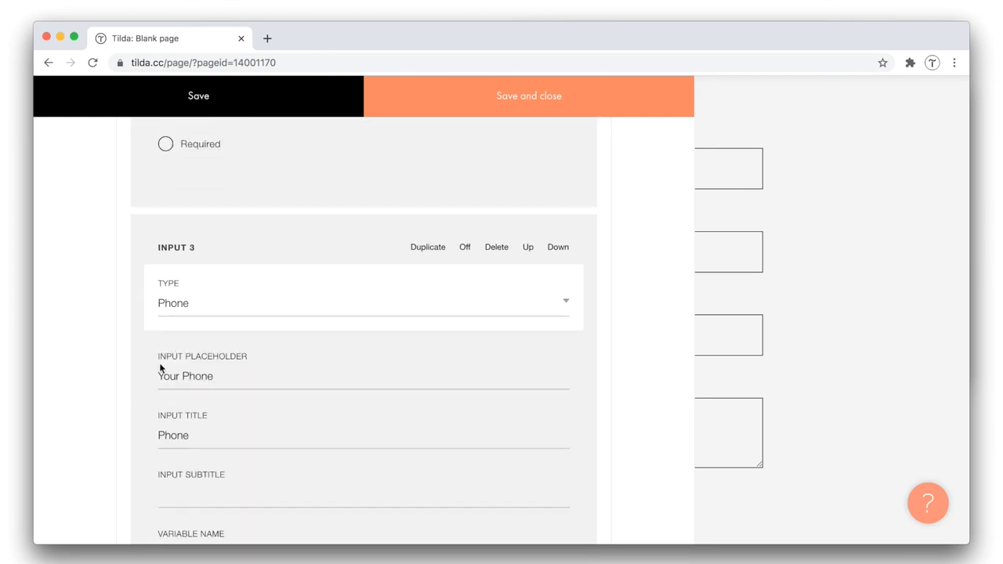
{"action": "double_click", "coordinate": [174, 350]}
{"action": "scroll", "coordinate": [135, 337], "scroll_direction": "down", "scroll_amount": 5}
{"action": "scroll", "coordinate": [135, 337], "scroll_direction": "down", "scroll_amount": 3}
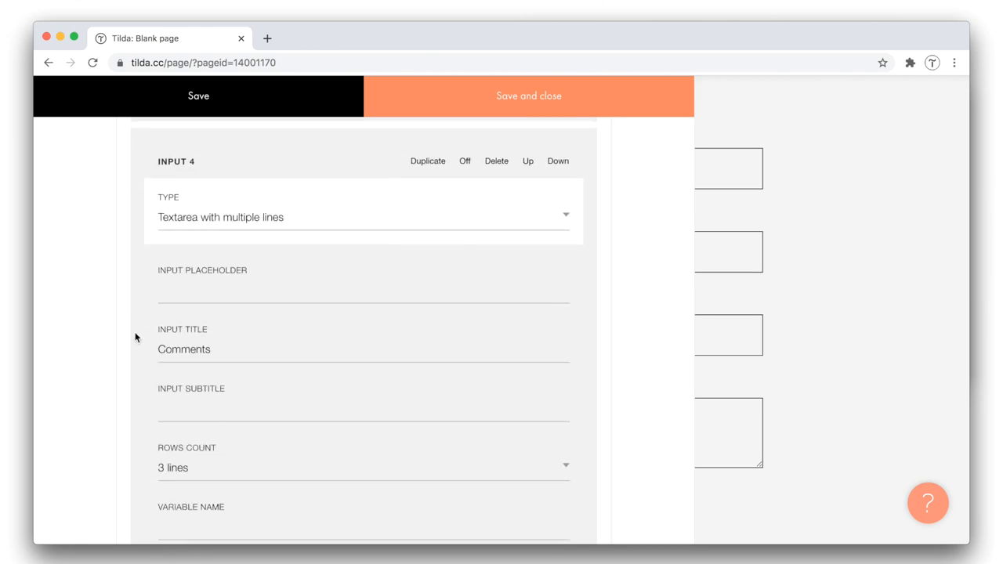
{"action": "left_click", "coordinate": [494, 164]}
{"action": "scroll", "coordinate": [486, 235], "scroll_direction": "up", "scroll_amount": 5}
{"action": "scroll", "coordinate": [611, 204], "scroll_direction": "up", "scroll_amount": 3}
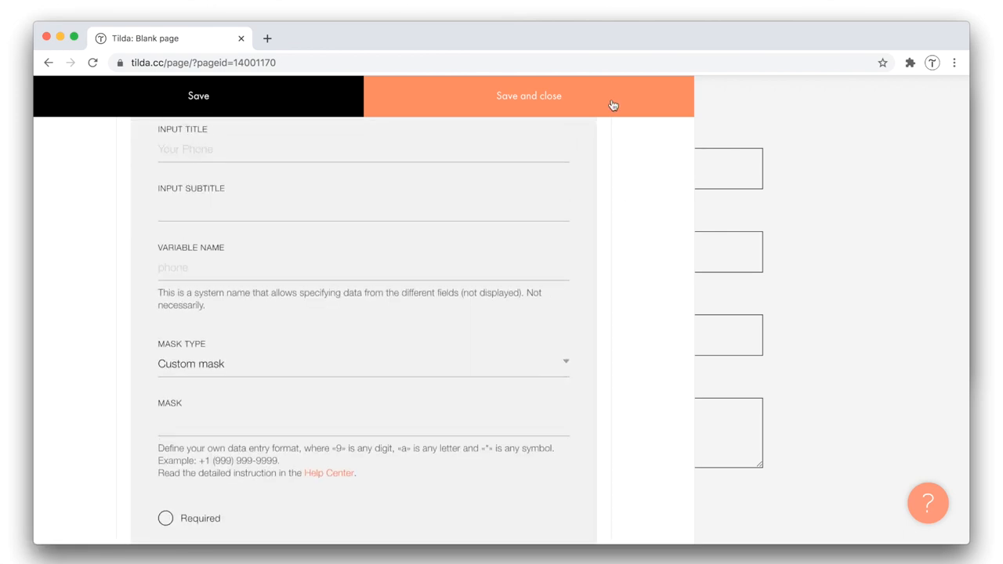
{"action": "left_click", "coordinate": [613, 98]}
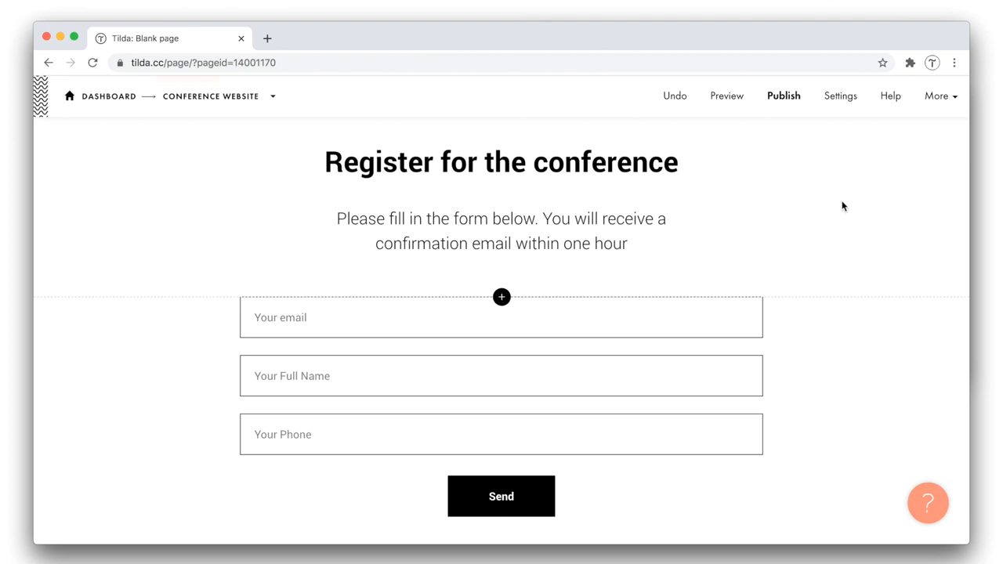
{"action": "mouse_move", "coordinate": [501, 376]}
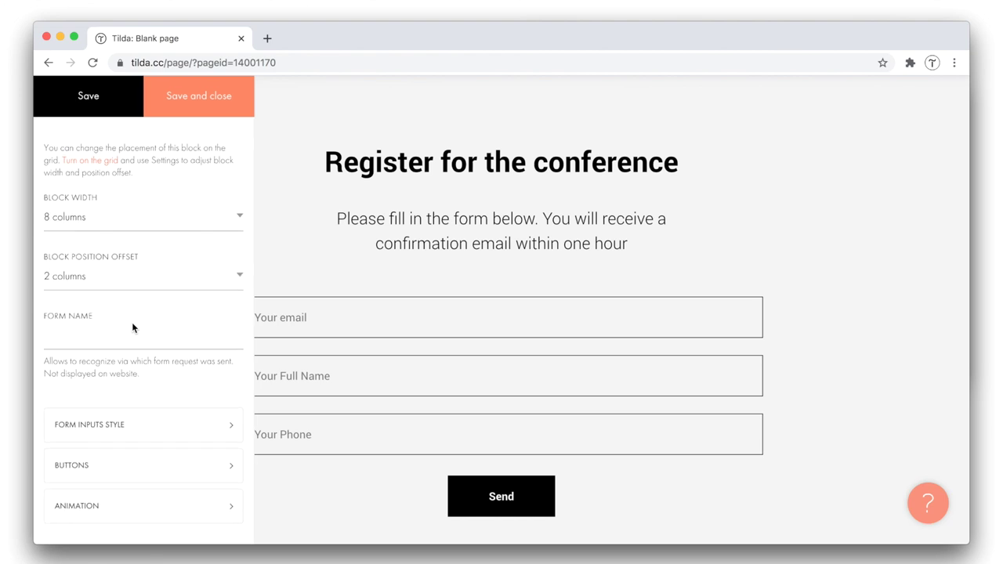
{"action": "scroll", "coordinate": [132, 322], "scroll_direction": "down", "scroll_amount": 2}
Enable the 'only bottom border' style for the form's input fields and save.
{"action": "left_click", "coordinate": [109, 324]}
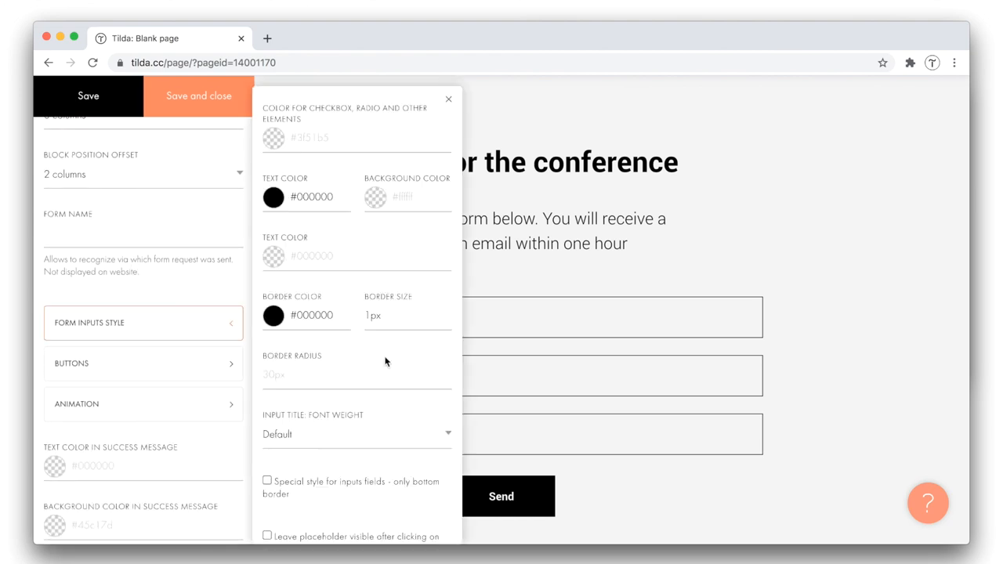
{"action": "scroll", "coordinate": [385, 361], "scroll_direction": "down", "scroll_amount": 1}
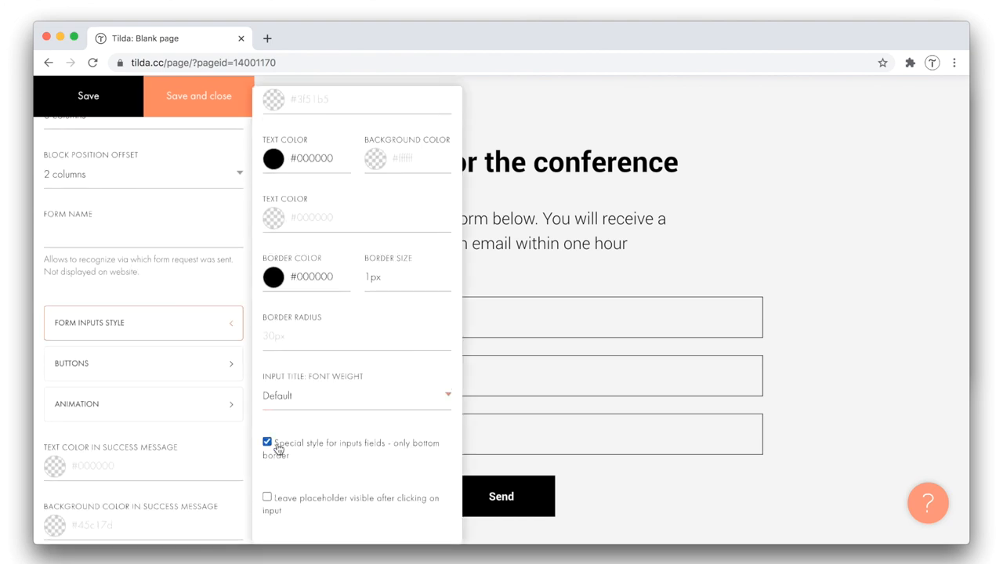
{"action": "left_click", "coordinate": [198, 95]}
{"action": "scroll", "coordinate": [852, 236], "scroll_direction": "down", "scroll_amount": 1}
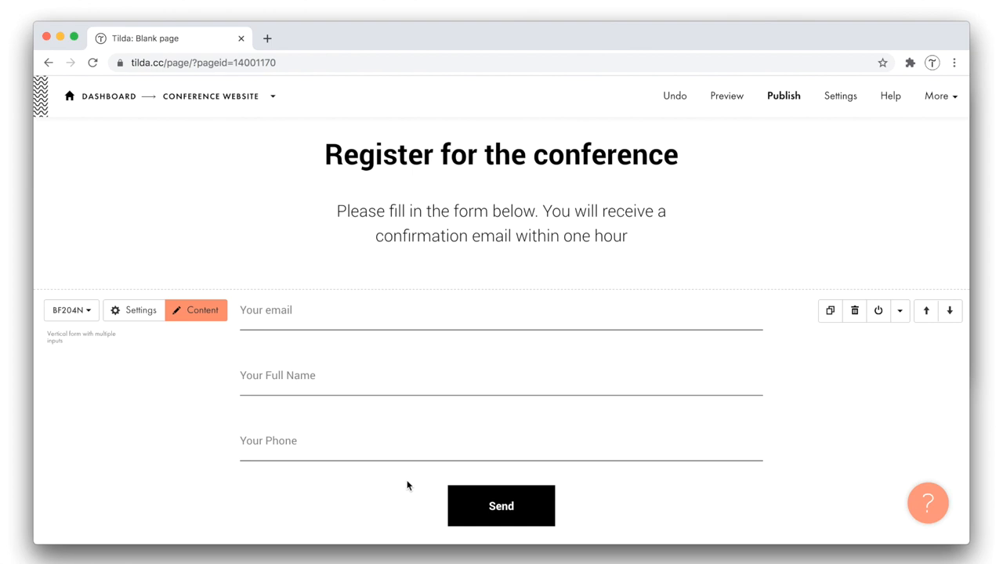
Relabel the form's submit button to Sign up in the block Content.
{"action": "left_click", "coordinate": [203, 311]}
{"action": "scroll", "coordinate": [196, 298], "scroll_direction": "down", "scroll_amount": 5}
{"action": "scroll", "coordinate": [196, 275], "scroll_direction": "up", "scroll_amount": 3}
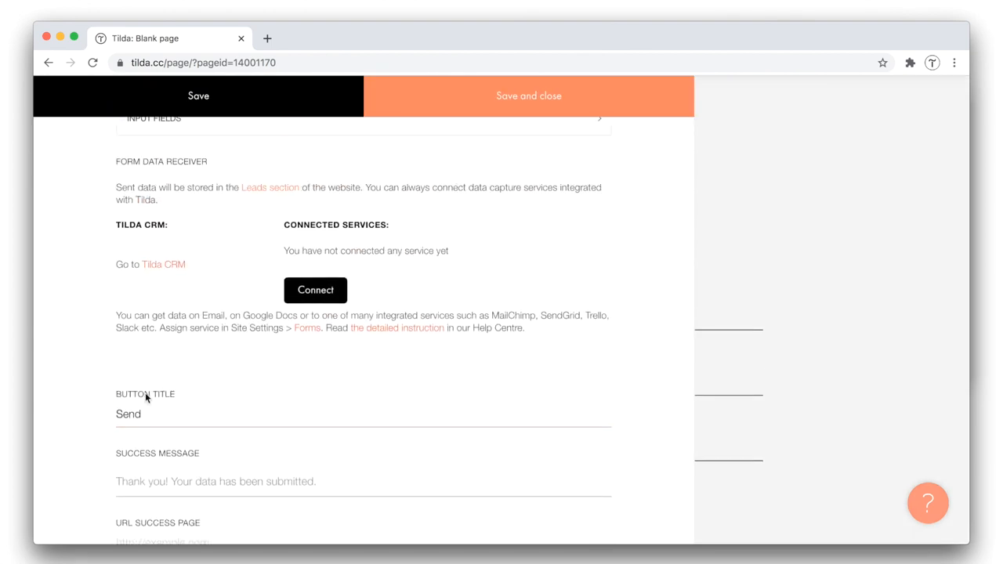
{"action": "type", "text": "Sign up"}
{"action": "left_click", "coordinate": [528, 96]}
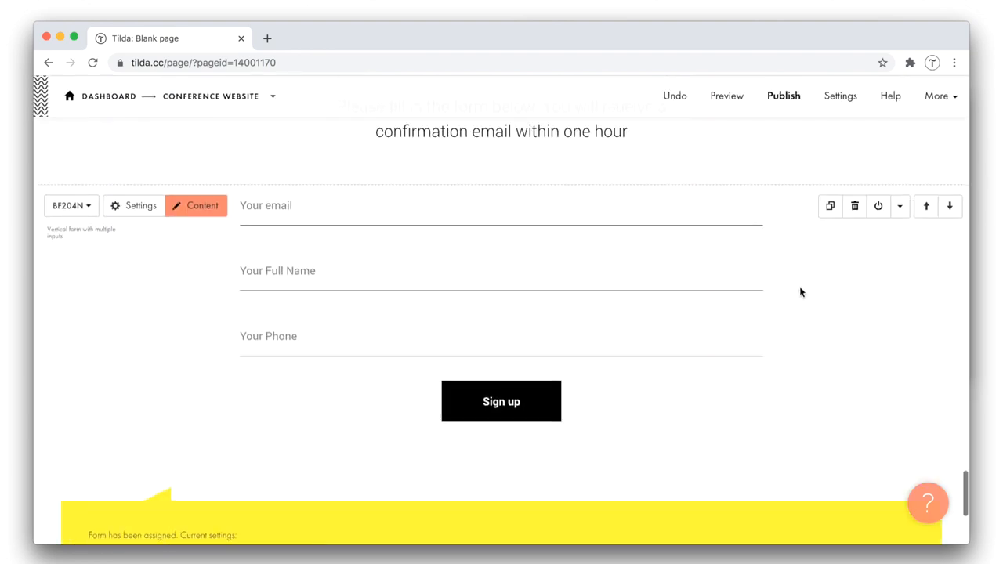
{"action": "key", "text": "super+Tab"}
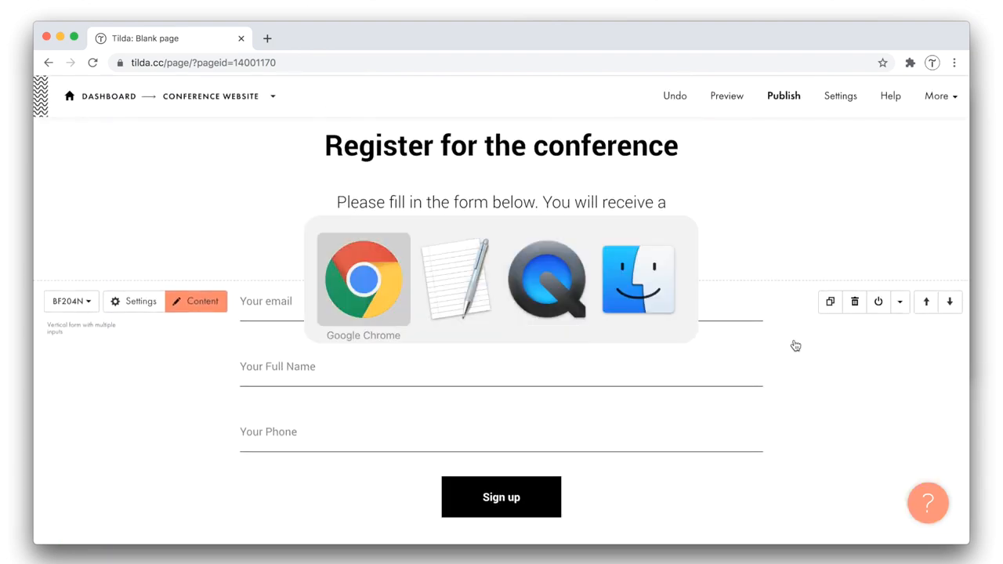
{"action": "key", "text": "super+Tab"}
Style the button with background #1308f2 and border radius 100, then save.
{"action": "left_click", "coordinate": [133, 294]}
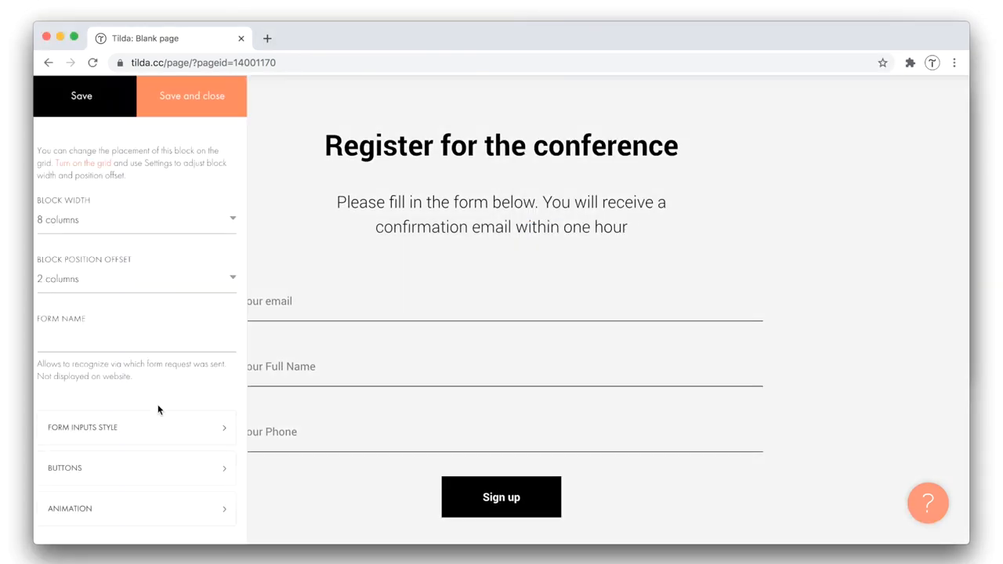
{"action": "scroll", "coordinate": [157, 407], "scroll_direction": "down", "scroll_amount": 3}
{"action": "scroll", "coordinate": [160, 410], "scroll_direction": "down", "scroll_amount": 2}
{"action": "left_click", "coordinate": [153, 400]}
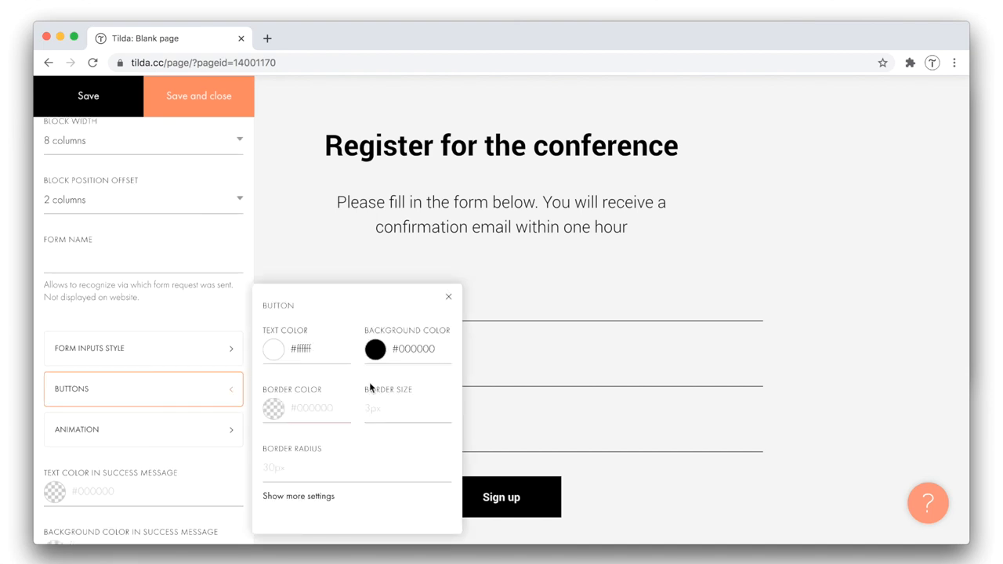
{"action": "left_click", "coordinate": [405, 349]}
{"action": "type", "text": "#1308f2"}
{"action": "left_click", "coordinate": [374, 314]}
{"action": "scroll", "coordinate": [348, 427], "scroll_direction": "down", "scroll_amount": 2}
{"action": "left_click", "coordinate": [313, 467]}
{"action": "type", "text": "100"}
{"action": "left_click", "coordinate": [90, 96]}
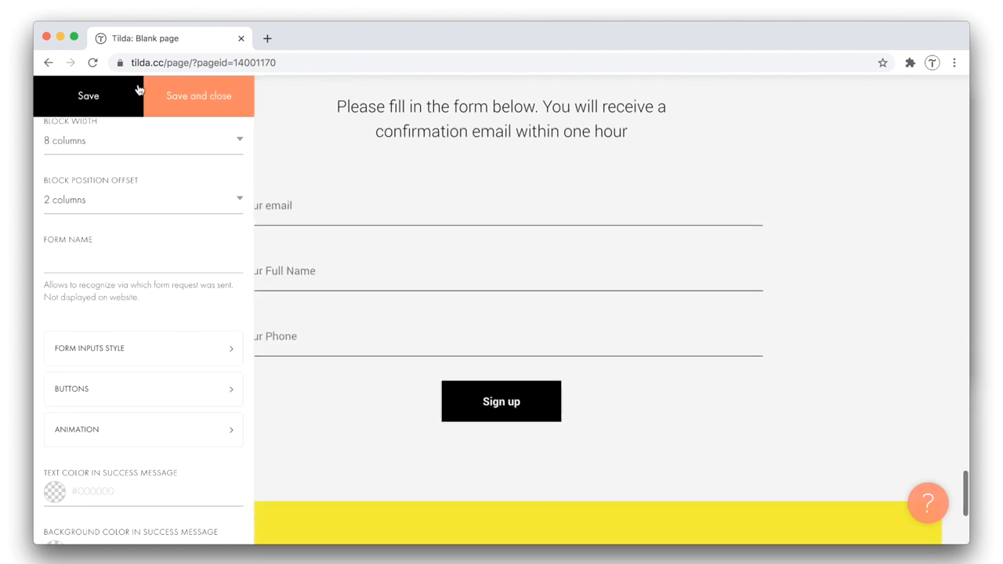
{"action": "scroll", "coordinate": [807, 250], "scroll_direction": "up", "scroll_amount": 3}
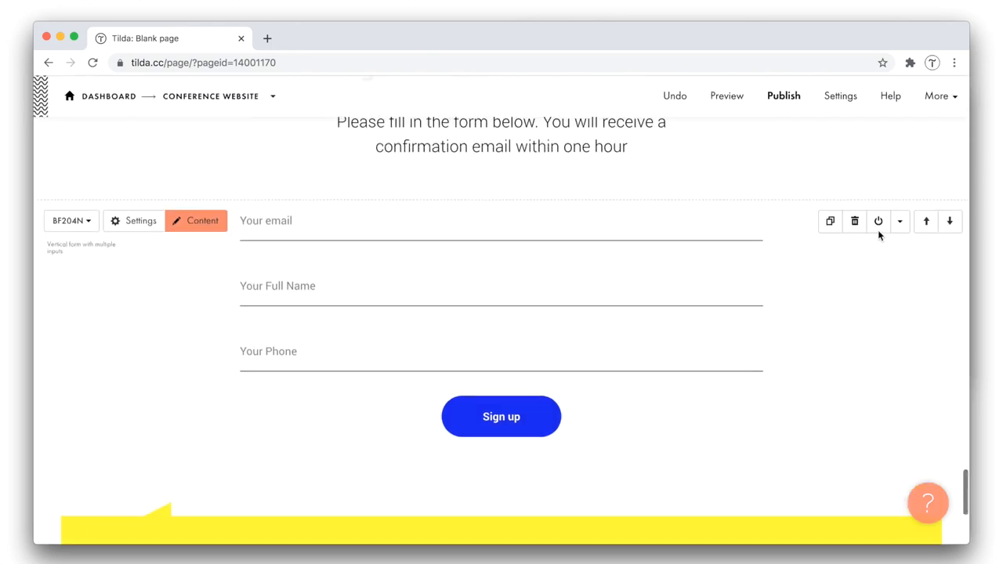
{"action": "scroll", "coordinate": [879, 235], "scroll_direction": "up", "scroll_amount": 2}
{"action": "scroll", "coordinate": [836, 431], "scroll_direction": "down", "scroll_amount": 3}
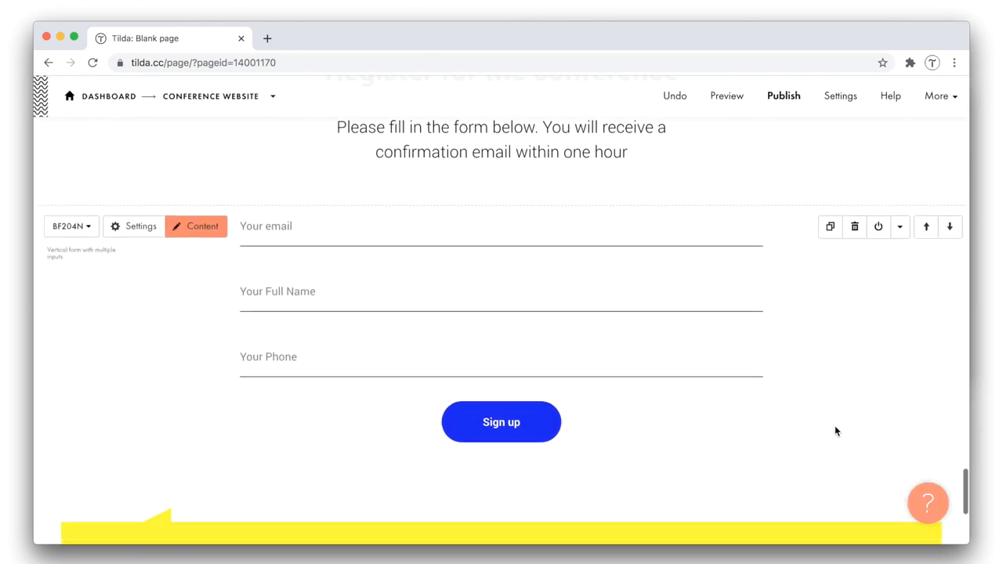
{"action": "scroll", "coordinate": [836, 430], "scroll_direction": "down", "scroll_amount": 4}
{"action": "scroll", "coordinate": [836, 431], "scroll_direction": "down", "scroll_amount": 3}
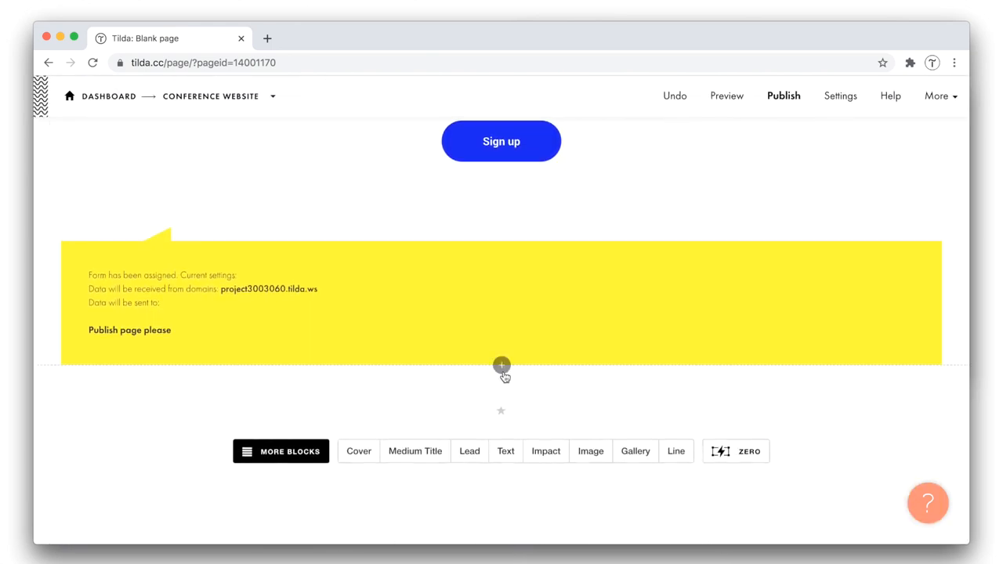
Add a medium title block and a Google Map block below the form.
{"action": "left_click", "coordinate": [500, 365]}
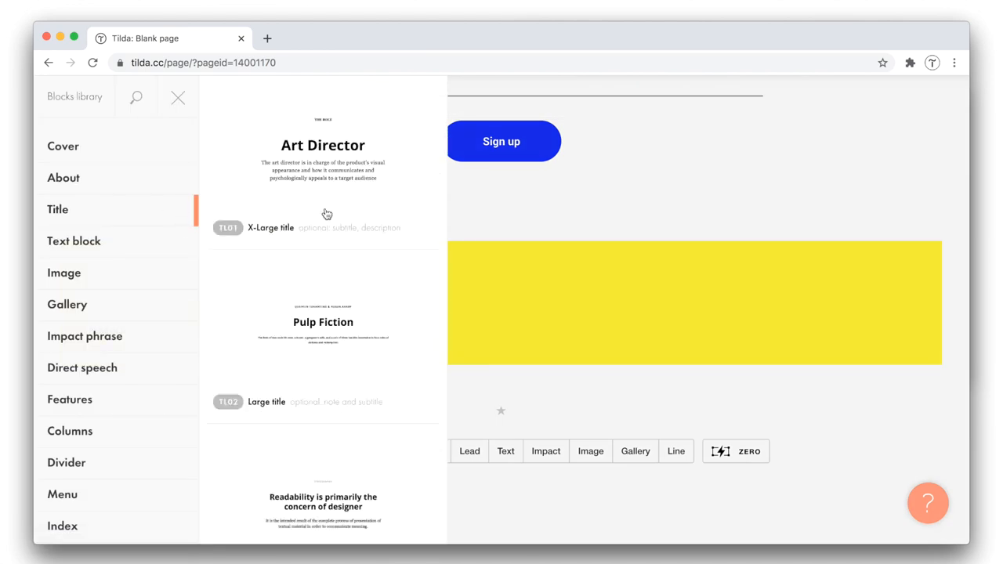
{"action": "scroll", "coordinate": [322, 211], "scroll_direction": "down", "scroll_amount": 3}
{"action": "scroll", "coordinate": [321, 212], "scroll_direction": "down", "scroll_amount": 3}
{"action": "scroll", "coordinate": [326, 214], "scroll_direction": "down", "scroll_amount": 3}
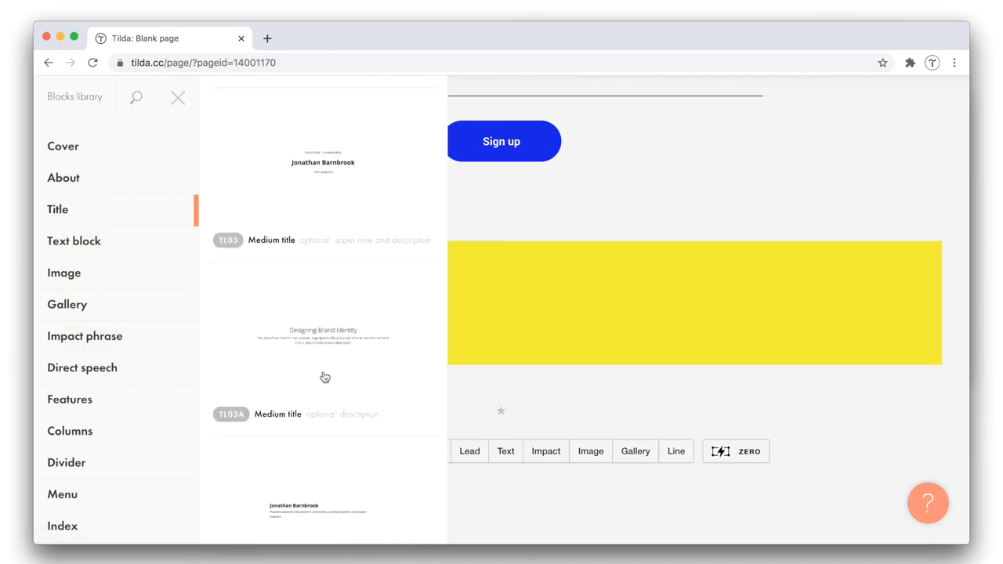
{"action": "left_click", "coordinate": [323, 337]}
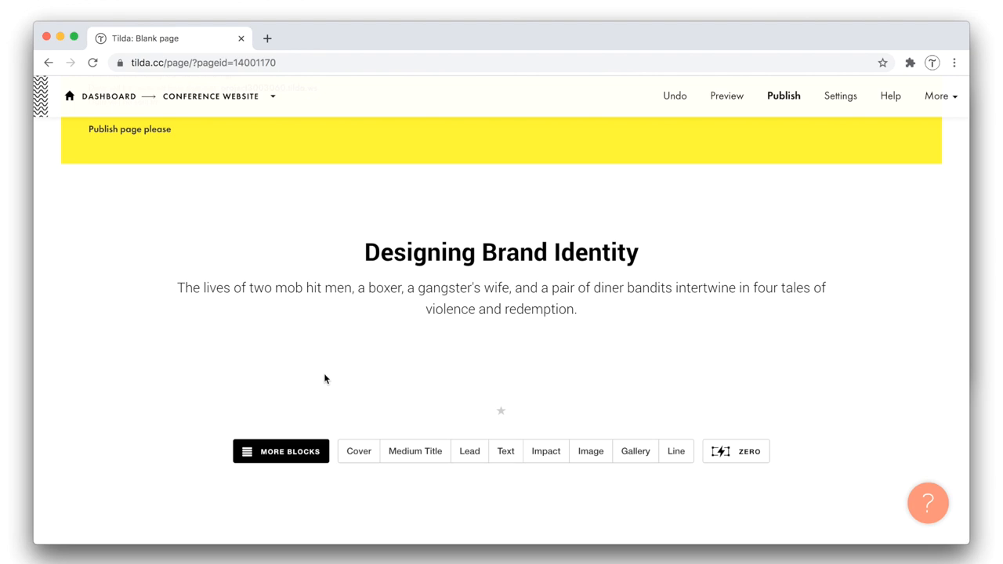
{"action": "left_click", "coordinate": [510, 365]}
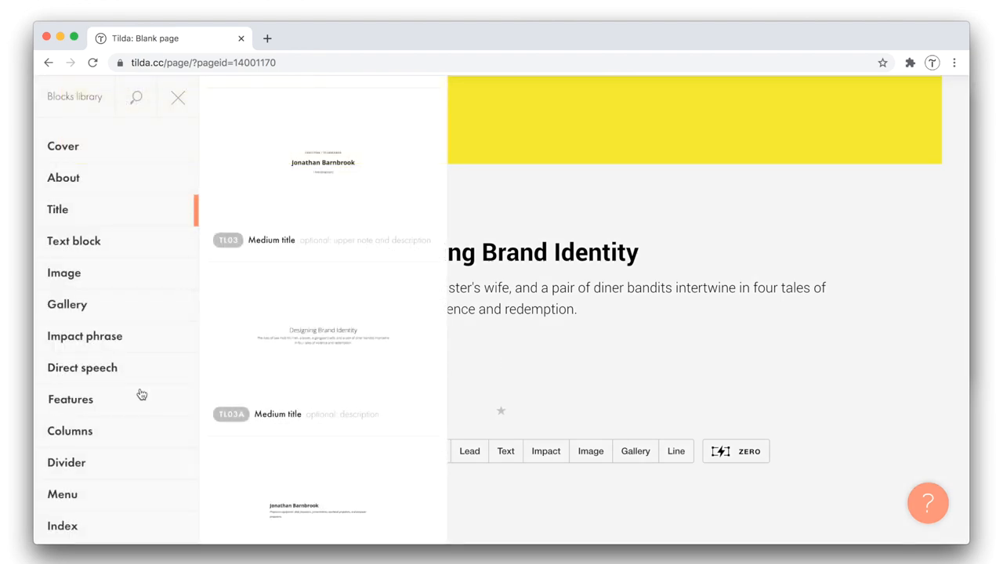
{"action": "scroll", "coordinate": [142, 394], "scroll_direction": "down", "scroll_amount": 5}
{"action": "scroll", "coordinate": [142, 394], "scroll_direction": "down", "scroll_amount": 5}
{"action": "left_click", "coordinate": [64, 426]}
{"action": "scroll", "coordinate": [337, 278], "scroll_direction": "down", "scroll_amount": 4}
{"action": "scroll", "coordinate": [337, 278], "scroll_direction": "down", "scroll_amount": 4}
{"action": "scroll", "coordinate": [314, 313], "scroll_direction": "down", "scroll_amount": 2}
{"action": "left_click", "coordinate": [289, 346]}
{"action": "scroll", "coordinate": [919, 280], "scroll_direction": "up", "scroll_amount": 3}
{"action": "scroll", "coordinate": [919, 279], "scroll_direction": "up", "scroll_amount": 2}
Fill the title with September 22 - 24, 2021 and the Lisbon museum address beneath it.
{"action": "key", "text": "super+Tab"}
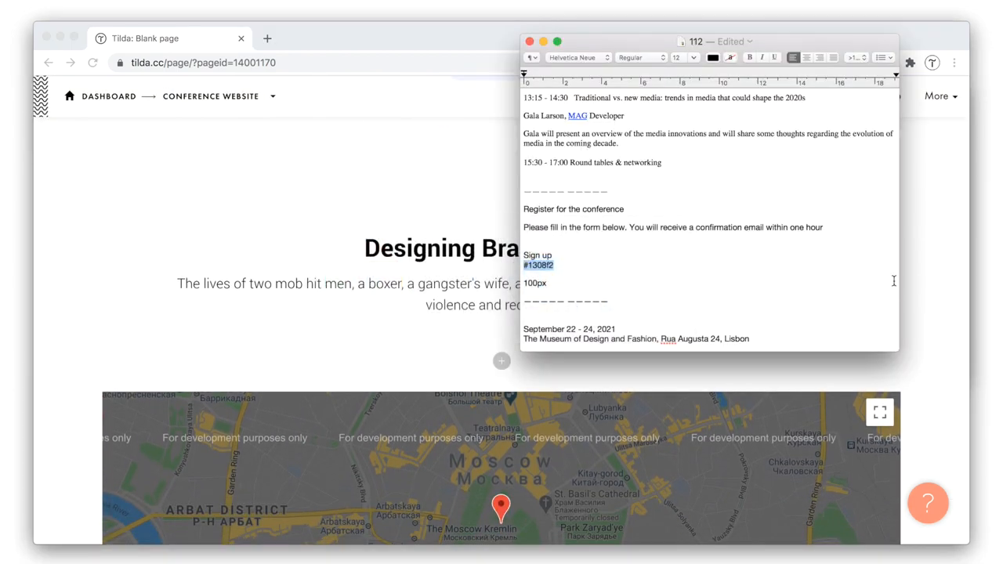
{"action": "scroll", "coordinate": [745, 246], "scroll_direction": "down", "scroll_amount": 2}
{"action": "triple_click", "coordinate": [569, 284]}
{"action": "key", "text": "super+c"}
{"action": "key", "text": "super+Tab"}
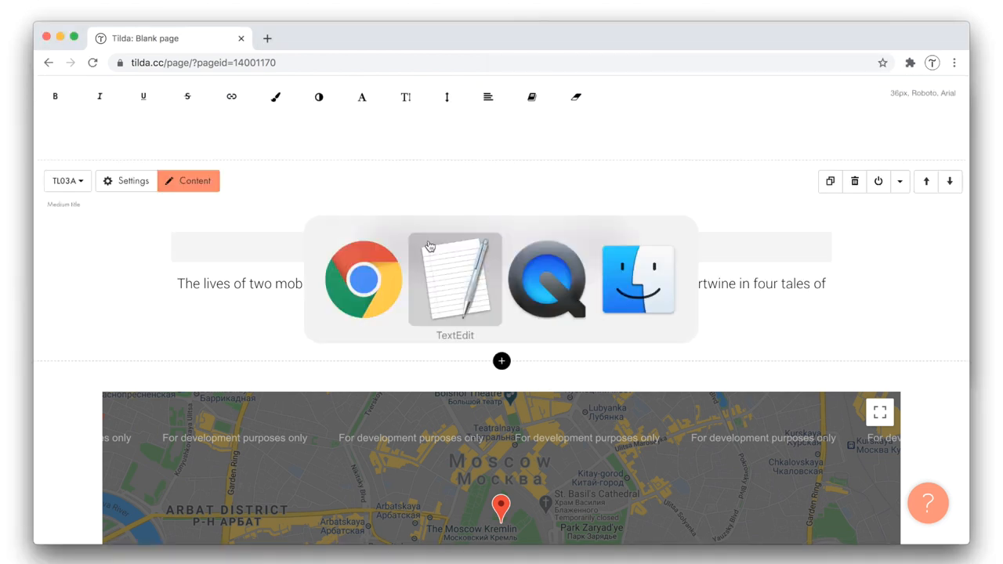
{"action": "key", "text": "super+v"}
{"action": "left_click", "coordinate": [877, 266]}
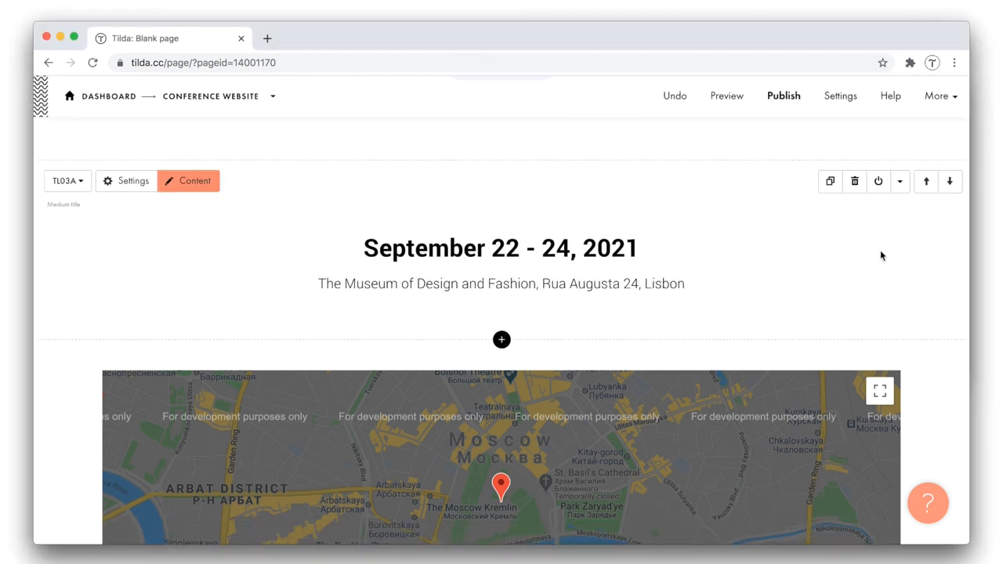
{"action": "scroll", "coordinate": [874, 255], "scroll_direction": "down", "scroll_amount": 3}
Retitle the map's geo point marker from Moscow to MUDE - Lisbon.
{"action": "left_click", "coordinate": [181, 218]}
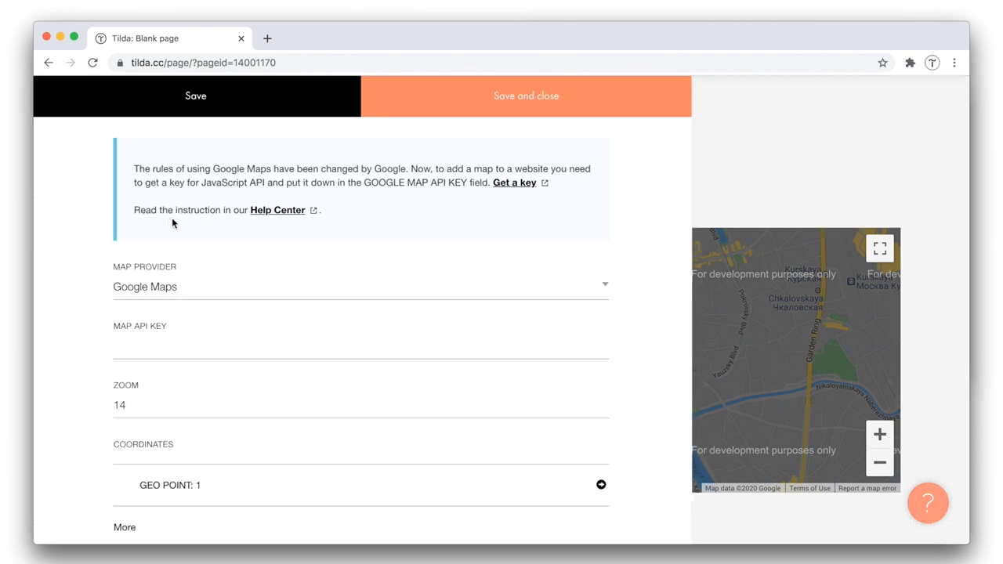
{"action": "scroll", "coordinate": [184, 361], "scroll_direction": "down", "scroll_amount": 2}
{"action": "left_click", "coordinate": [173, 390]}
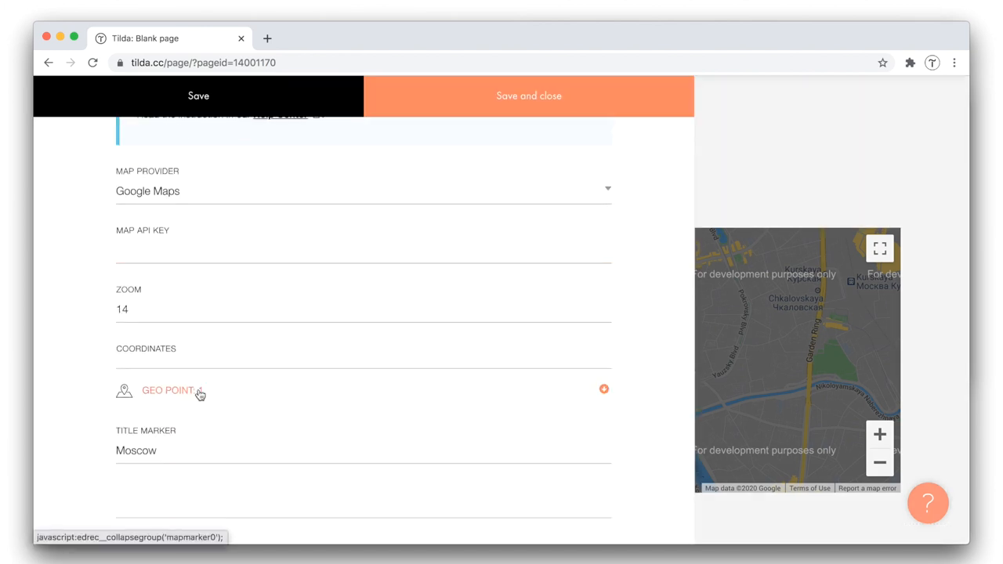
{"action": "scroll", "coordinate": [172, 390], "scroll_direction": "down", "scroll_amount": 1}
{"action": "double_click", "coordinate": [133, 394]}
{"action": "type", "text": "MUDE - Lisbon"}
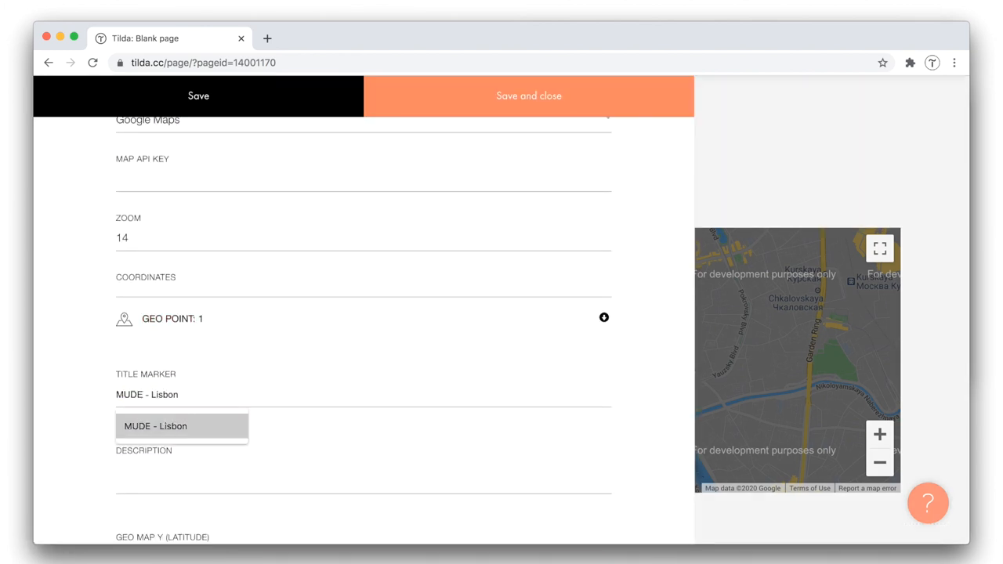
{"action": "left_click", "coordinate": [155, 426]}
{"action": "scroll", "coordinate": [196, 423], "scroll_direction": "down", "scroll_amount": 3}
Set the marker to Lisbon's latitude and longitude from the notes and save the map.
{"action": "key", "text": "super+Tab"}
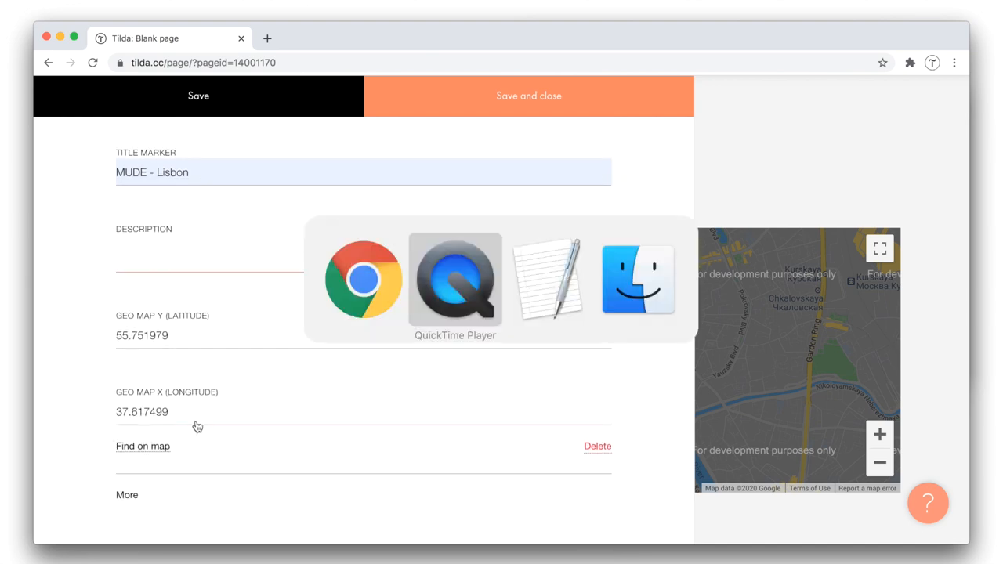
{"action": "left_click", "coordinate": [562, 346]}
{"action": "left_click_drag", "start_coordinate": [563, 347], "coordinate": [524, 332]}
{"action": "key", "text": "super+c"}
{"action": "key", "text": "super+Tab"}
{"action": "scroll", "coordinate": [180, 352], "scroll_direction": "down", "scroll_amount": 2}
{"action": "double_click", "coordinate": [158, 278]}
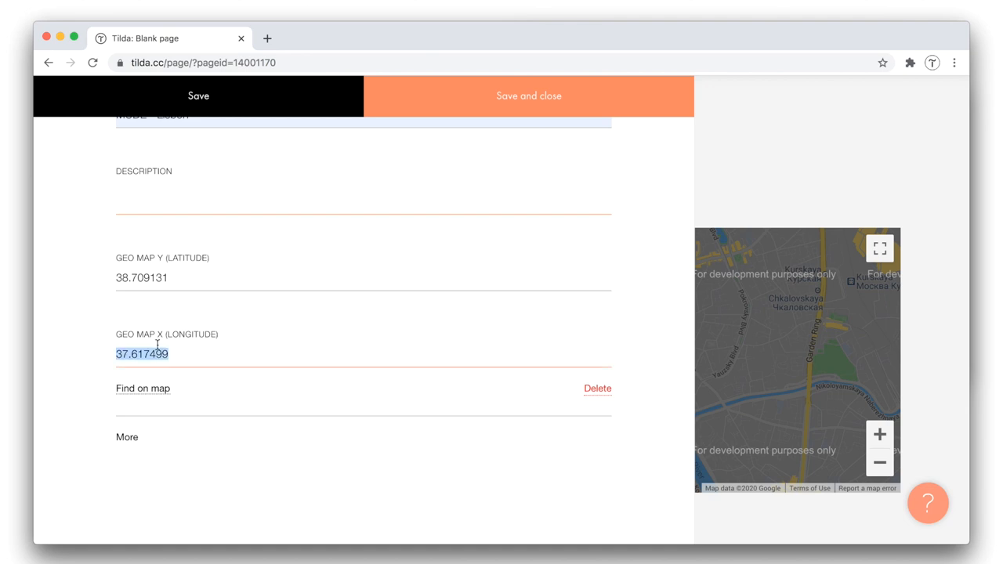
{"action": "left_click", "coordinate": [548, 102]}
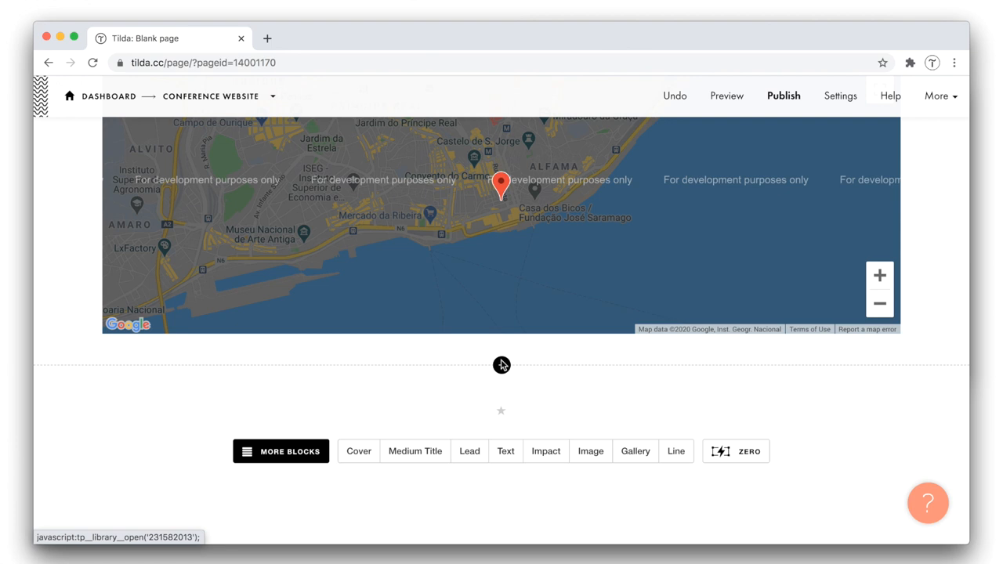
Add the CN106 contacts block with big phone and email below the map.
{"action": "left_click", "coordinate": [502, 365]}
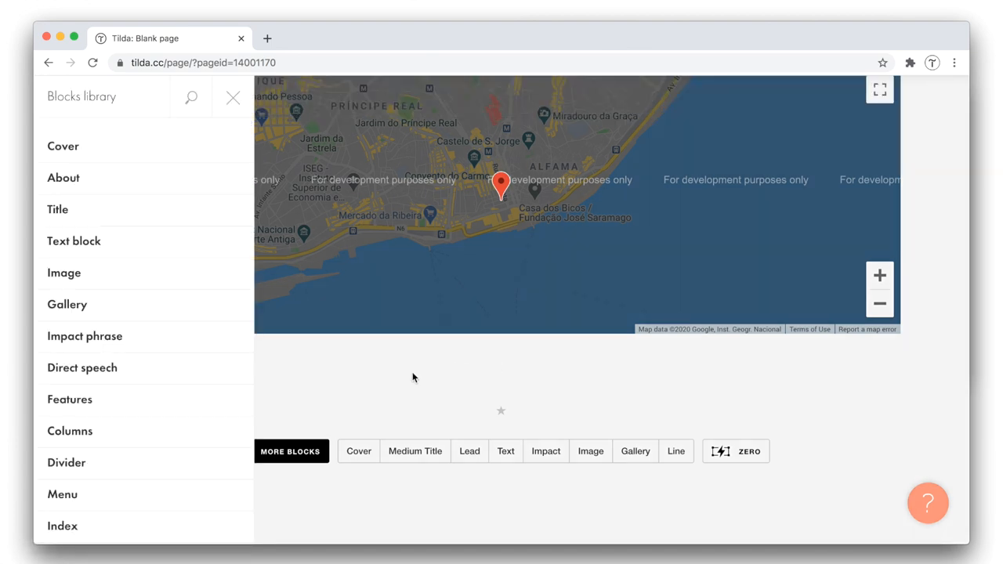
{"action": "scroll", "coordinate": [182, 353], "scroll_direction": "down", "scroll_amount": 3}
{"action": "scroll", "coordinate": [141, 361], "scroll_direction": "down", "scroll_amount": 3}
{"action": "scroll", "coordinate": [129, 364], "scroll_direction": "down", "scroll_amount": 2}
{"action": "scroll", "coordinate": [124, 370], "scroll_direction": "down", "scroll_amount": 2}
{"action": "scroll", "coordinate": [124, 370], "scroll_direction": "down", "scroll_amount": 1}
{"action": "scroll", "coordinate": [121, 368], "scroll_direction": "down", "scroll_amount": 1}
{"action": "scroll", "coordinate": [118, 376], "scroll_direction": "down", "scroll_amount": 1}
{"action": "scroll", "coordinate": [102, 423], "scroll_direction": "down", "scroll_amount": 1}
{"action": "left_click", "coordinate": [69, 468]}
{"action": "scroll", "coordinate": [329, 392], "scroll_direction": "down", "scroll_amount": 3}
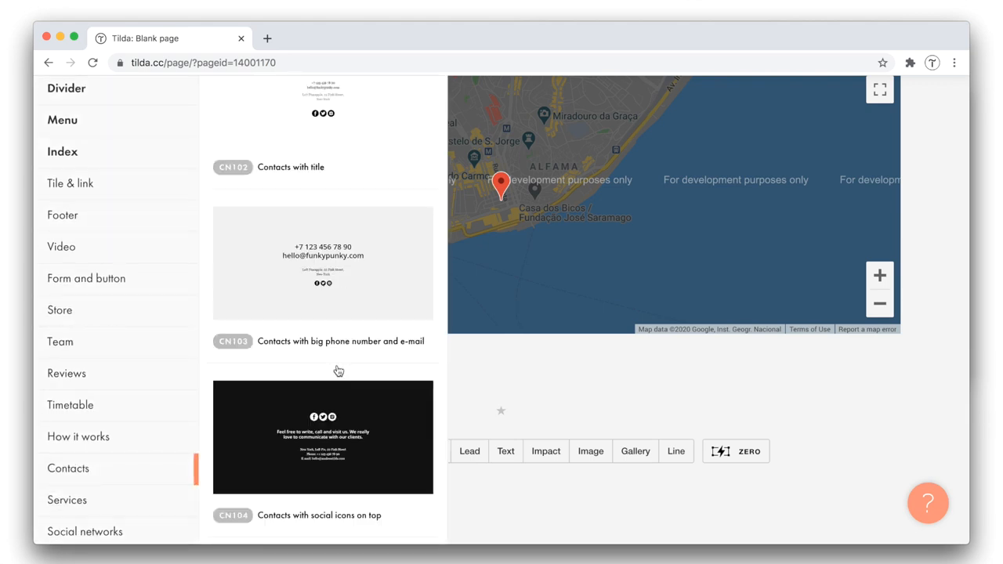
{"action": "scroll", "coordinate": [338, 370], "scroll_direction": "down", "scroll_amount": 3}
{"action": "scroll", "coordinate": [338, 370], "scroll_direction": "down", "scroll_amount": 2}
{"action": "left_click", "coordinate": [392, 329]}
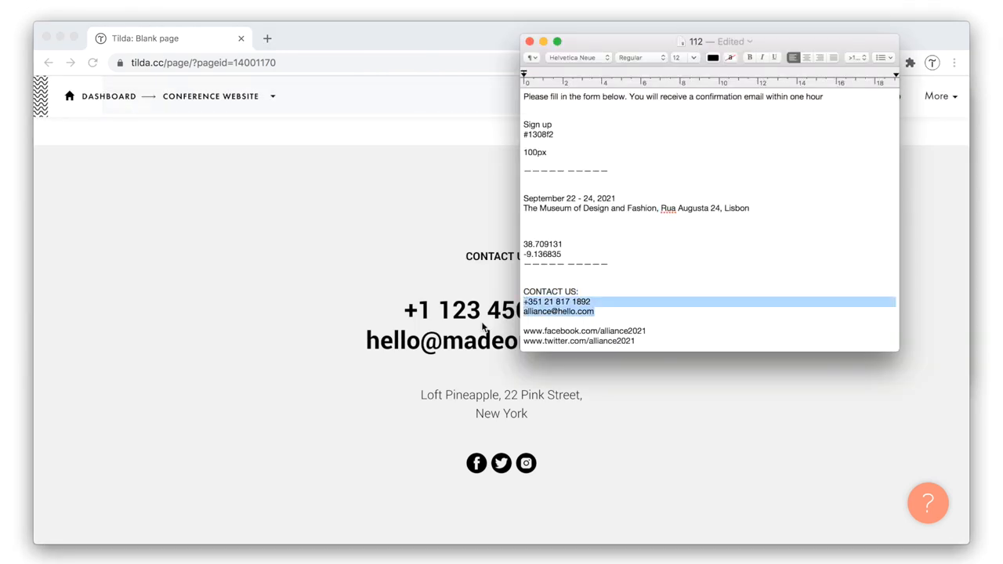
{"action": "key", "text": "BackSpace"}
{"action": "left_click", "coordinate": [807, 337]}
{"action": "left_click", "coordinate": [502, 464]}
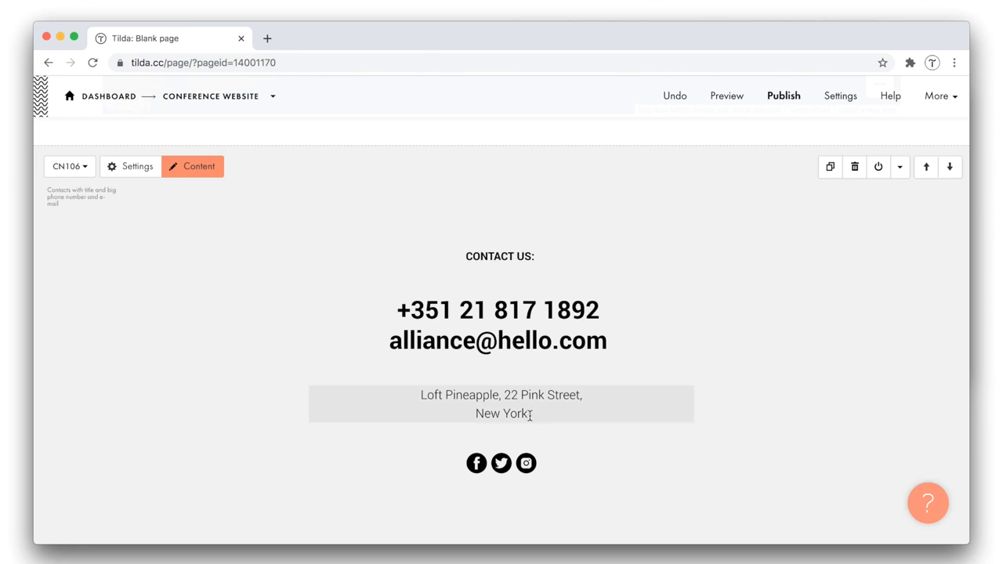
{"action": "left_click_drag", "start_coordinate": [528, 414], "coordinate": [416, 389]}
{"action": "key", "text": "BackSpace"}
{"action": "left_click", "coordinate": [766, 305]}
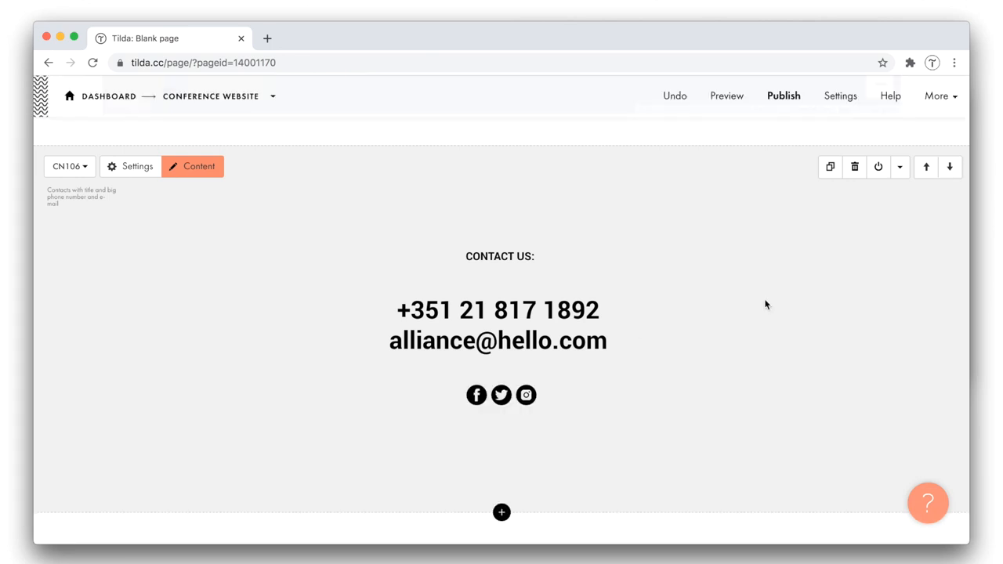
{"action": "scroll", "coordinate": [766, 304], "scroll_direction": "down", "scroll_amount": 1}
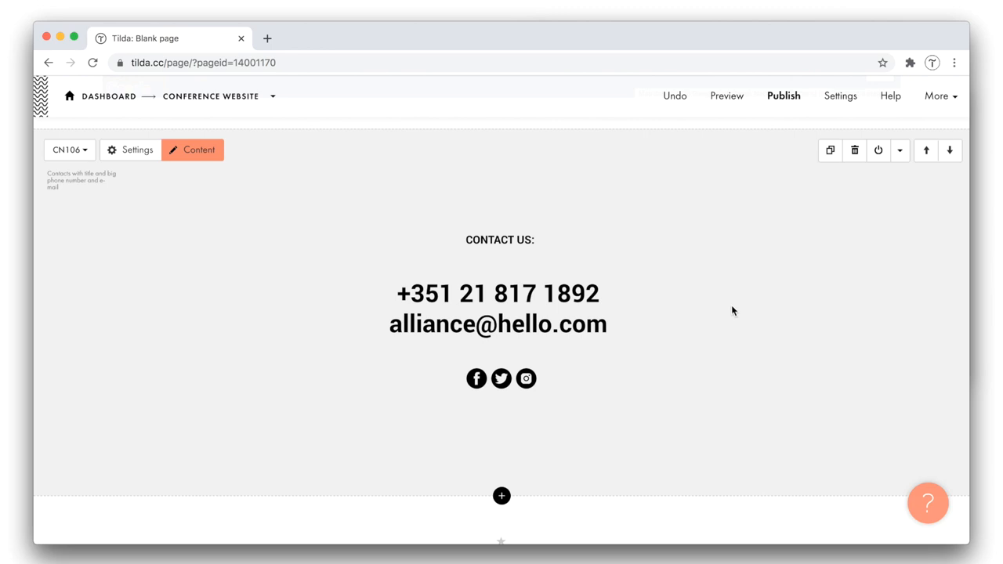
Point the contact block's Facebook icon to the alliance2021 Facebook page.
{"action": "left_click", "coordinate": [199, 154]}
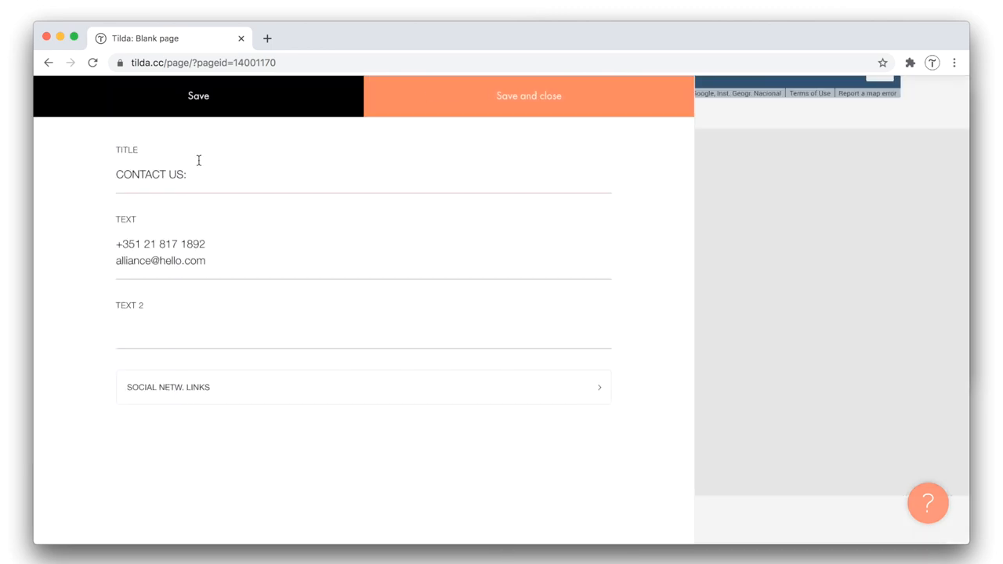
{"action": "left_click", "coordinate": [197, 390]}
{"action": "scroll", "coordinate": [392, 417], "scroll_direction": "down", "scroll_amount": 3}
{"action": "key", "text": "super+Tab"}
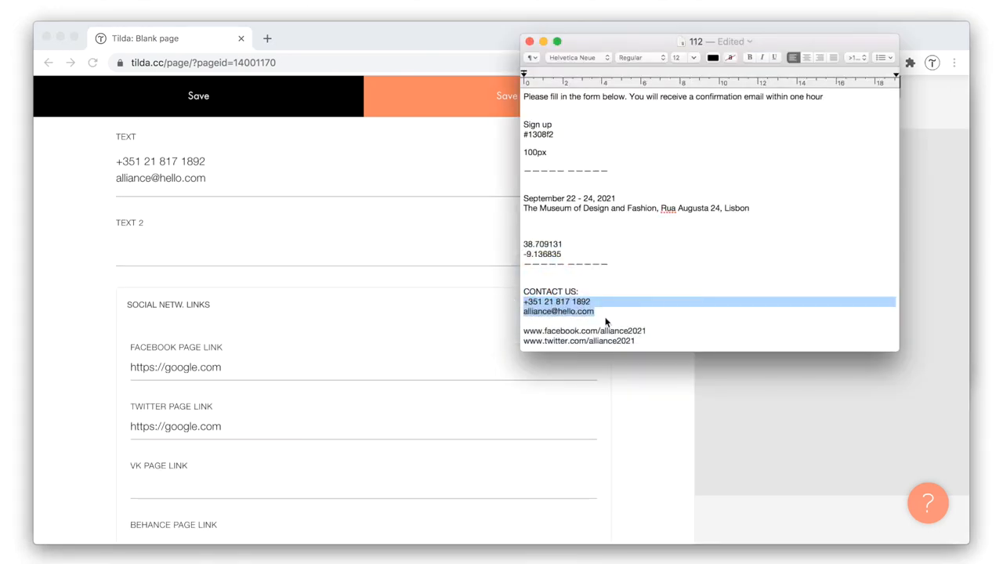
{"action": "left_click", "coordinate": [652, 313]}
{"action": "triple_click", "coordinate": [584, 331]}
{"action": "key", "text": "super+c"}
{"action": "key", "text": "super+Tab"}
{"action": "key", "text": "super+v"}
{"action": "key", "text": "super+Tab"}
Point the Twitter and Instagram icons to the alliance2021 pages and save.
{"action": "left_click_drag", "start_coordinate": [634, 303], "coordinate": [510, 306]}
{"action": "key", "text": "super+c"}
{"action": "key", "text": "super+Tab"}
{"action": "key", "text": "super+v"}
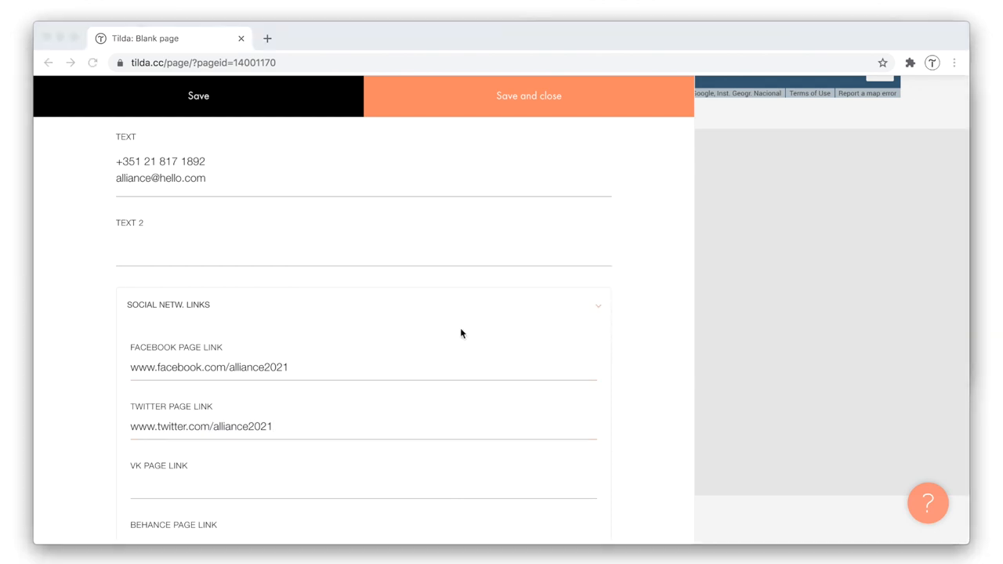
{"action": "key", "text": "super+Tab"}
{"action": "key", "text": "super+Tab"}
{"action": "scroll", "coordinate": [188, 471], "scroll_direction": "down", "scroll_amount": 3}
{"action": "double_click", "coordinate": [181, 453]}
{"action": "key", "text": "super+v"}
{"action": "key", "text": "super+s"}
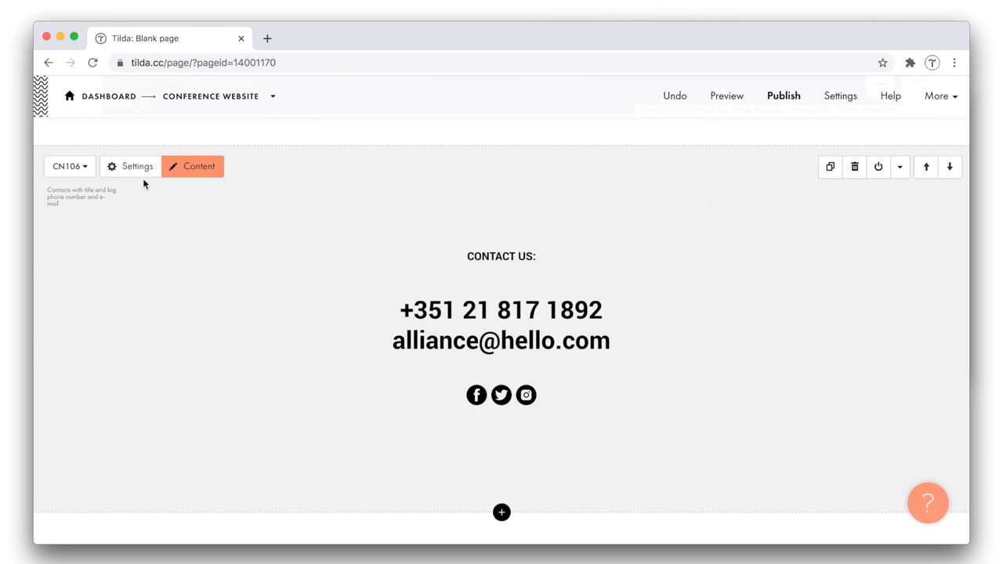
Set the contact block's Social Link Icons Color to #1308f2 and save.
{"action": "left_click", "coordinate": [115, 167]}
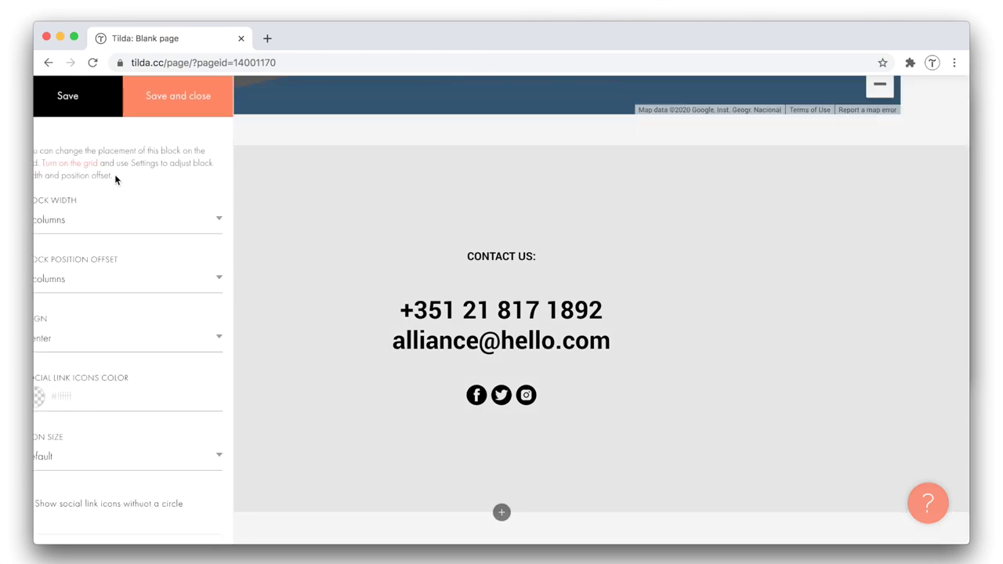
{"action": "left_click", "coordinate": [118, 394]}
{"action": "key", "text": "super+Tab"}
{"action": "key", "text": "super+c"}
{"action": "key", "text": "super+Tab"}
{"action": "key", "text": "super+v"}
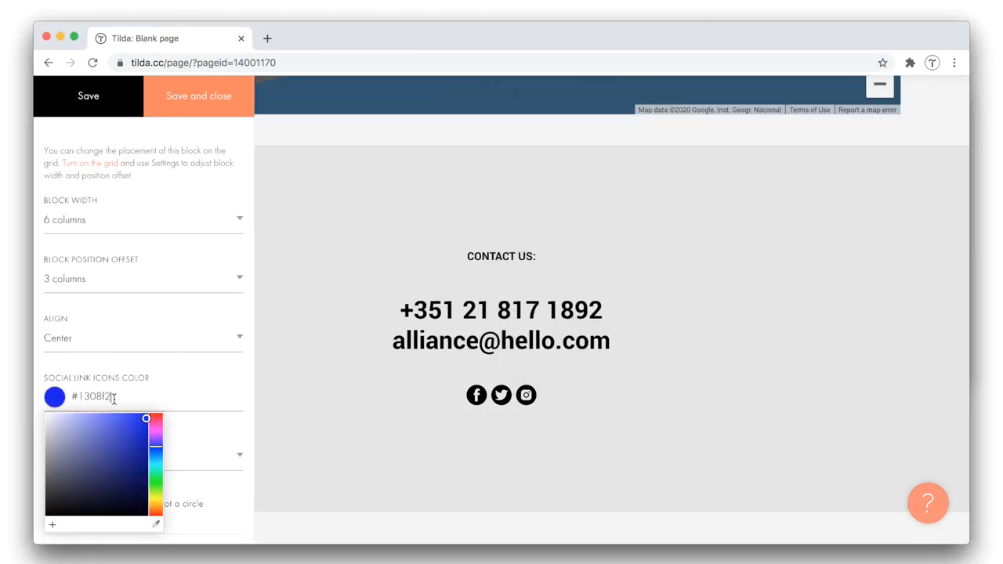
{"action": "left_click", "coordinate": [198, 95]}
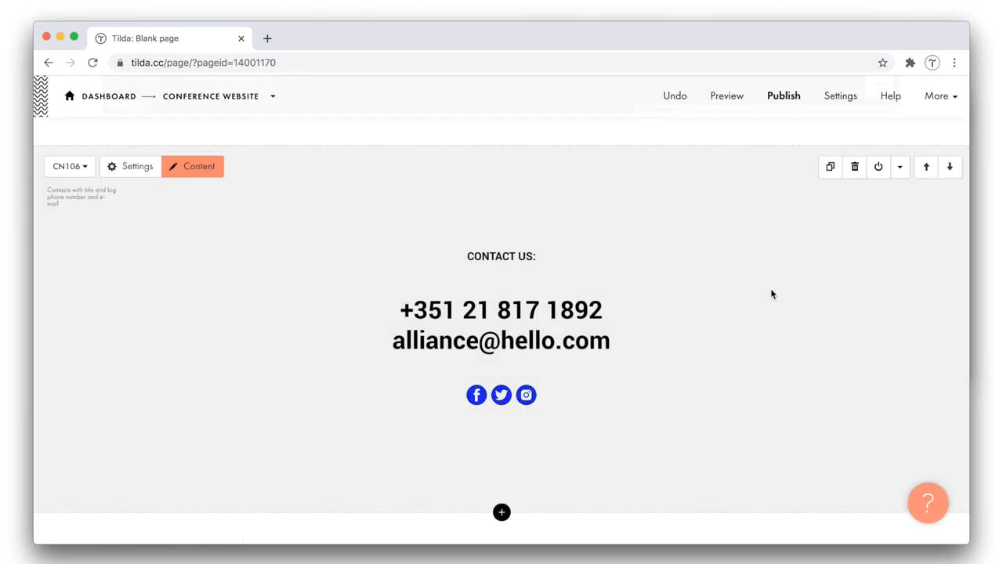
{"action": "scroll", "coordinate": [758, 279], "scroll_direction": "up", "scroll_amount": 3}
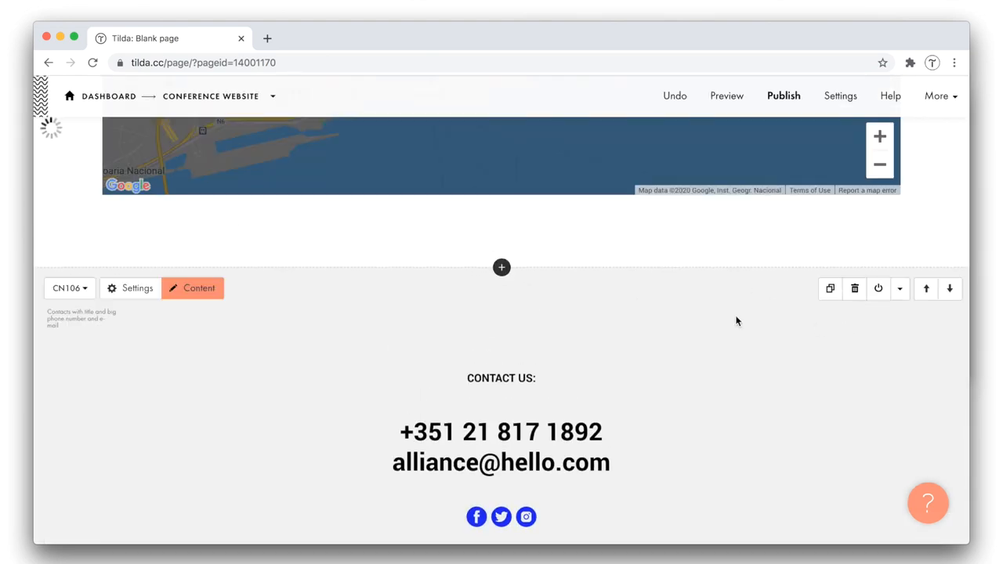
{"action": "scroll", "coordinate": [784, 355], "scroll_direction": "down", "scroll_amount": 5}
{"action": "scroll", "coordinate": [784, 355], "scroll_direction": "down", "scroll_amount": 3}
{"action": "scroll", "coordinate": [816, 290], "scroll_direction": "up", "scroll_amount": 2}
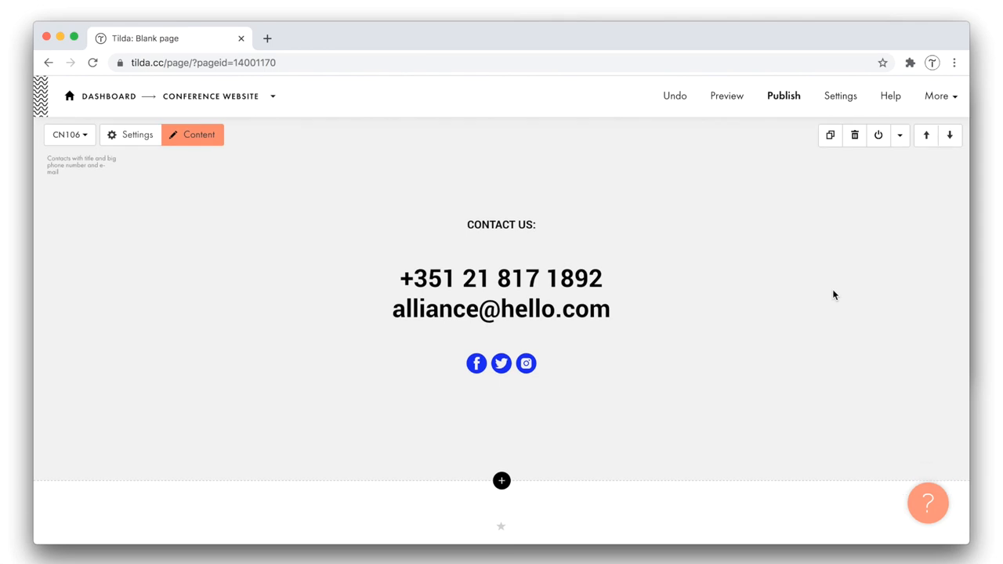
Preview the whole landing page in a new tab, scroll through it, and return to the editor.
{"action": "right_click", "coordinate": [726, 96]}
{"action": "left_click", "coordinate": [776, 104]}
{"action": "left_click", "coordinate": [337, 38]}
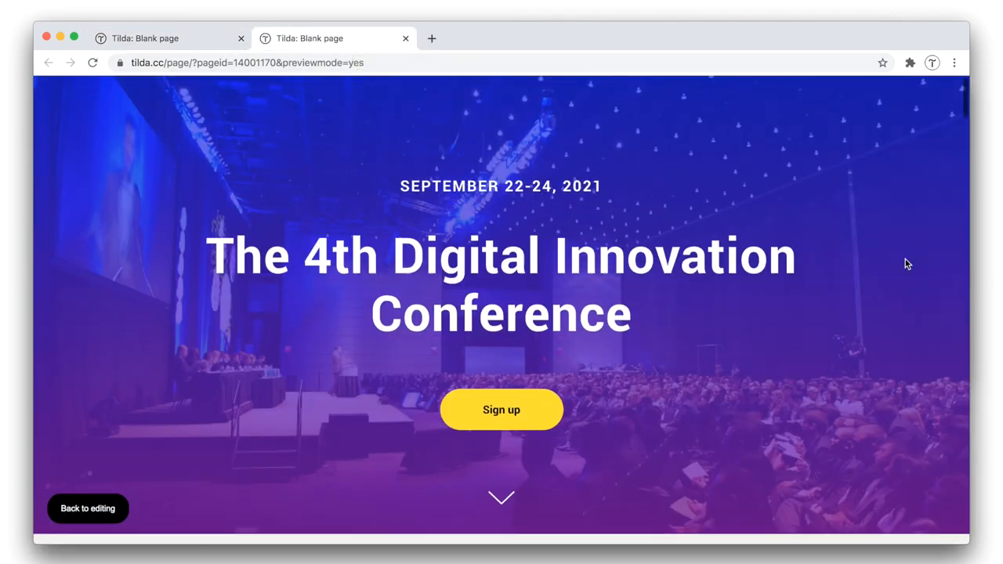
{"action": "scroll", "coordinate": [905, 263], "scroll_direction": "down", "scroll_amount": 5}
{"action": "scroll", "coordinate": [905, 263], "scroll_direction": "down", "scroll_amount": 5}
{"action": "scroll", "coordinate": [905, 263], "scroll_direction": "down", "scroll_amount": 5}
{"action": "scroll", "coordinate": [904, 263], "scroll_direction": "down", "scroll_amount": 8}
{"action": "scroll", "coordinate": [905, 263], "scroll_direction": "down", "scroll_amount": 5}
{"action": "scroll", "coordinate": [905, 263], "scroll_direction": "down", "scroll_amount": 4}
{"action": "scroll", "coordinate": [905, 263], "scroll_direction": "down", "scroll_amount": 5}
{"action": "scroll", "coordinate": [905, 263], "scroll_direction": "down", "scroll_amount": 5}
{"action": "scroll", "coordinate": [905, 263], "scroll_direction": "down", "scroll_amount": 5}
{"action": "scroll", "coordinate": [905, 263], "scroll_direction": "down", "scroll_amount": 5}
{"action": "scroll", "coordinate": [905, 264], "scroll_direction": "down", "scroll_amount": 5}
{"action": "scroll", "coordinate": [905, 263], "scroll_direction": "down", "scroll_amount": 5}
{"action": "scroll", "coordinate": [906, 264], "scroll_direction": "down", "scroll_amount": 5}
{"action": "scroll", "coordinate": [907, 264], "scroll_direction": "down", "scroll_amount": 4}
{"action": "scroll", "coordinate": [906, 264], "scroll_direction": "down", "scroll_amount": 5}
{"action": "scroll", "coordinate": [906, 264], "scroll_direction": "down", "scroll_amount": 2}
{"action": "scroll", "coordinate": [906, 264], "scroll_direction": "up", "scroll_amount": 4}
{"action": "scroll", "coordinate": [906, 264], "scroll_direction": "up", "scroll_amount": 6}
{"action": "scroll", "coordinate": [906, 264], "scroll_direction": "up", "scroll_amount": 6}
{"action": "scroll", "coordinate": [907, 264], "scroll_direction": "up", "scroll_amount": 3}
{"action": "scroll", "coordinate": [906, 263], "scroll_direction": "up", "scroll_amount": 6}
{"action": "scroll", "coordinate": [907, 263], "scroll_direction": "up", "scroll_amount": 5}
{"action": "scroll", "coordinate": [169, 137], "scroll_direction": "up", "scroll_amount": 5}
{"action": "left_click", "coordinate": [168, 38]}
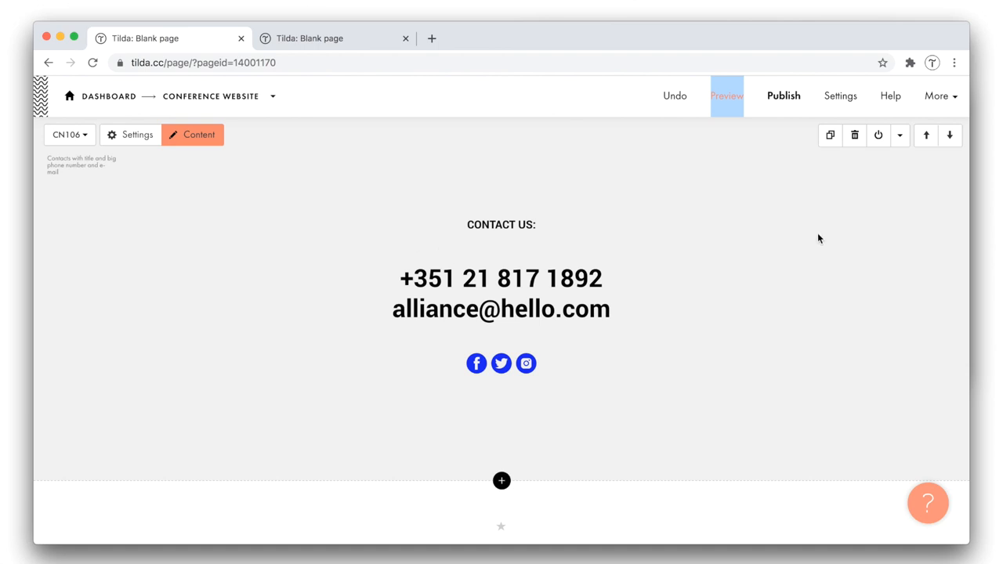
{"action": "scroll", "coordinate": [818, 238], "scroll_direction": "up", "scroll_amount": 6}
{"action": "scroll", "coordinate": [818, 238], "scroll_direction": "up", "scroll_amount": 6}
{"action": "scroll", "coordinate": [819, 238], "scroll_direction": "up", "scroll_amount": 6}
{"action": "scroll", "coordinate": [819, 238], "scroll_direction": "up", "scroll_amount": 6}
{"action": "scroll", "coordinate": [819, 238], "scroll_direction": "up", "scroll_amount": 6}
{"action": "scroll", "coordinate": [818, 238], "scroll_direction": "down", "scroll_amount": 2}
{"action": "scroll", "coordinate": [745, 269], "scroll_direction": "down", "scroll_amount": 3}
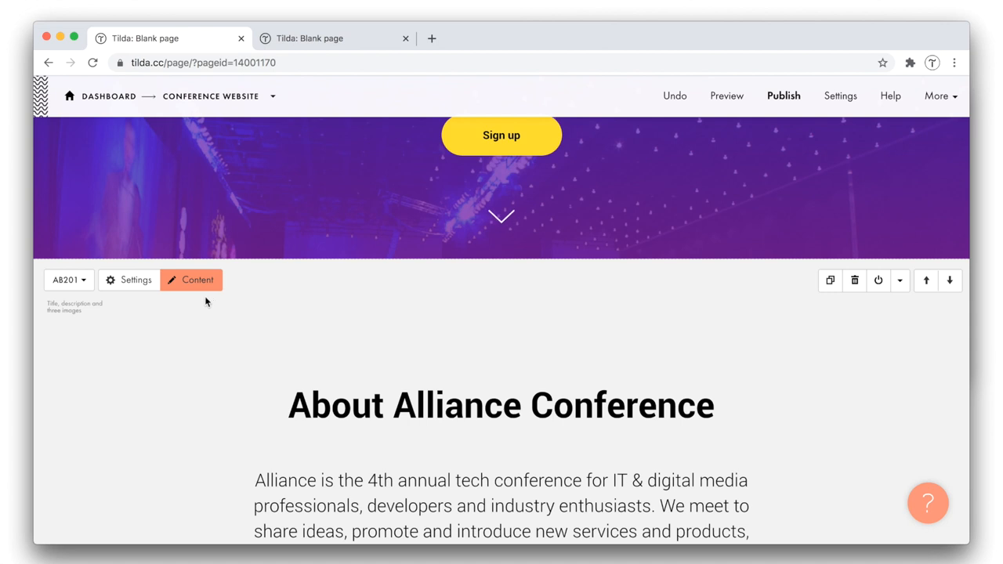
Give the About and keynote speakers blocks a #ffffe5 background.
{"action": "left_click", "coordinate": [129, 280]}
{"action": "scroll", "coordinate": [116, 278], "scroll_direction": "down", "scroll_amount": 3}
{"action": "scroll", "coordinate": [117, 278], "scroll_direction": "down", "scroll_amount": 3}
{"action": "scroll", "coordinate": [117, 278], "scroll_direction": "down", "scroll_amount": 3}
{"action": "key", "text": "super+Tab"}
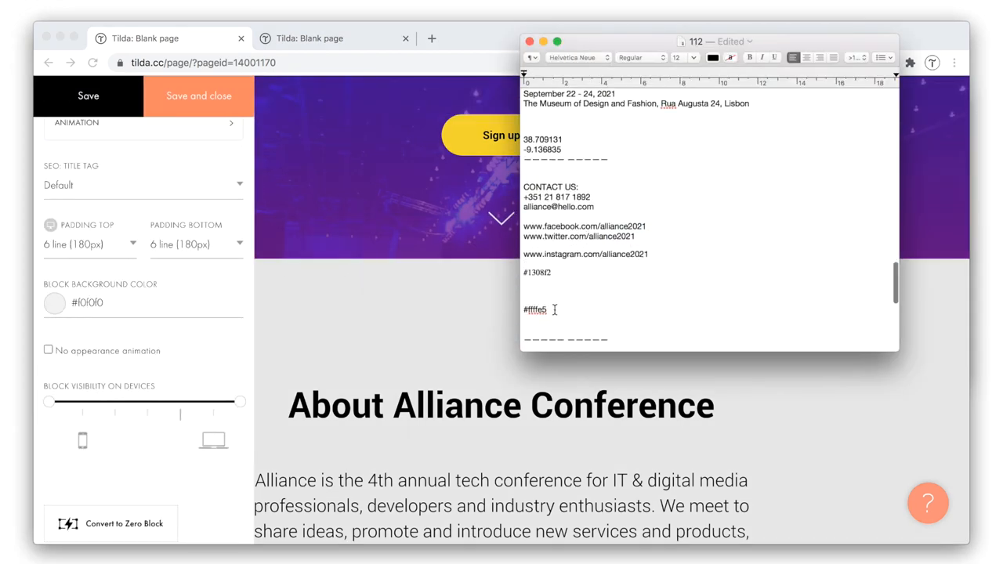
{"action": "left_click", "coordinate": [87, 303]}
{"action": "key", "text": "super+v"}
{"action": "left_click", "coordinate": [198, 96]}
{"action": "scroll", "coordinate": [889, 305], "scroll_direction": "down", "scroll_amount": 10}
{"action": "scroll", "coordinate": [889, 305], "scroll_direction": "down", "scroll_amount": 5}
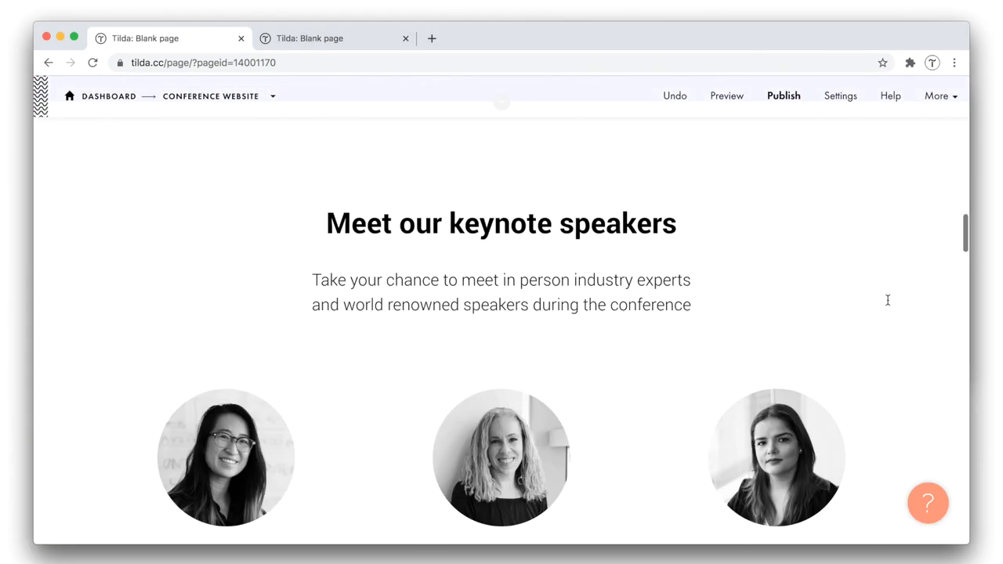
{"action": "left_click", "coordinate": [136, 165]}
{"action": "scroll", "coordinate": [174, 356], "scroll_direction": "down", "scroll_amount": 10}
{"action": "left_click", "coordinate": [55, 286]}
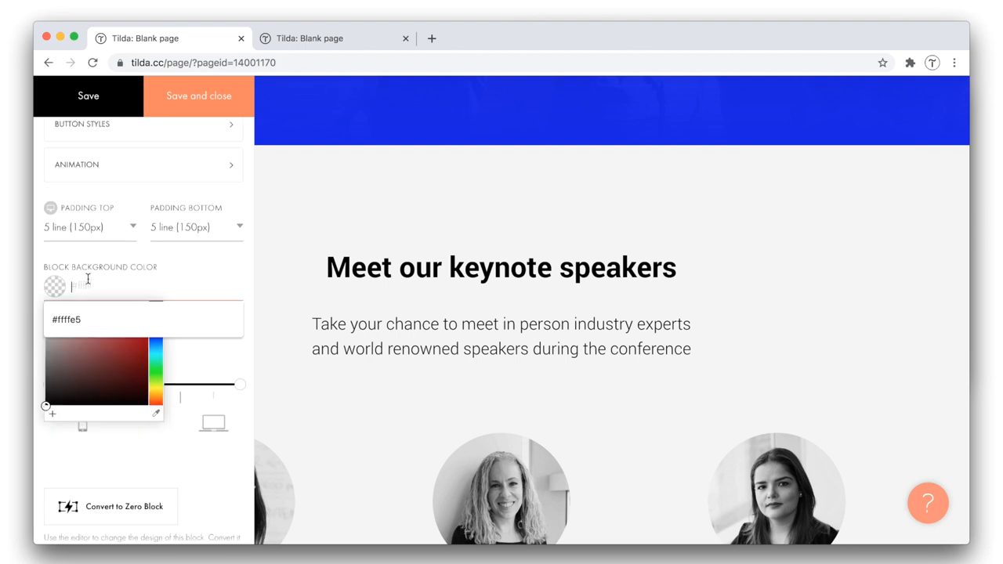
{"action": "key", "text": "super+v"}
{"action": "left_click", "coordinate": [198, 96]}
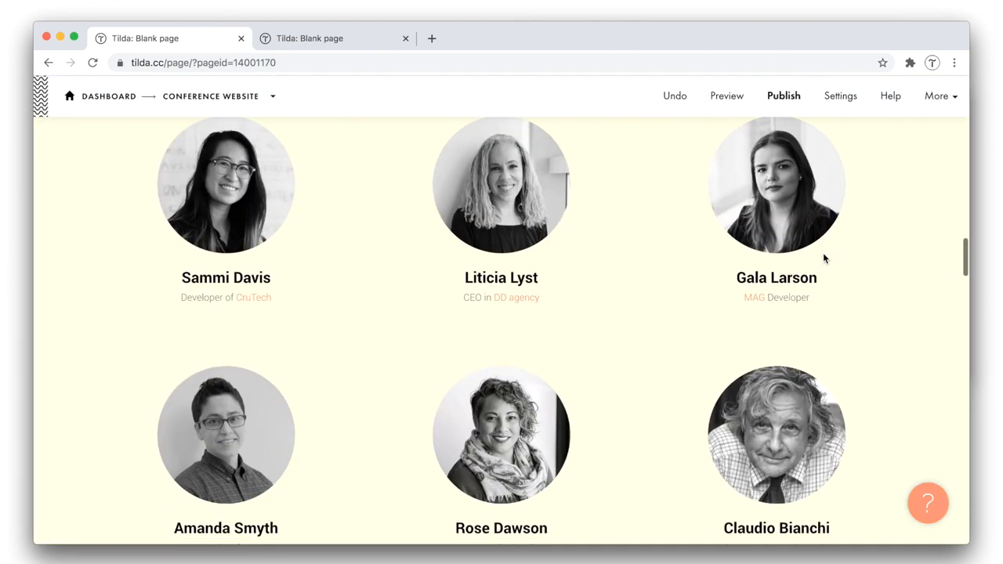
{"action": "scroll", "coordinate": [822, 252], "scroll_direction": "down", "scroll_amount": 10}
{"action": "scroll", "coordinate": [823, 252], "scroll_direction": "down", "scroll_amount": 10}
{"action": "scroll", "coordinate": [823, 252], "scroll_direction": "down", "scroll_amount": 8}
{"action": "scroll", "coordinate": [823, 252], "scroll_direction": "down", "scroll_amount": 3}
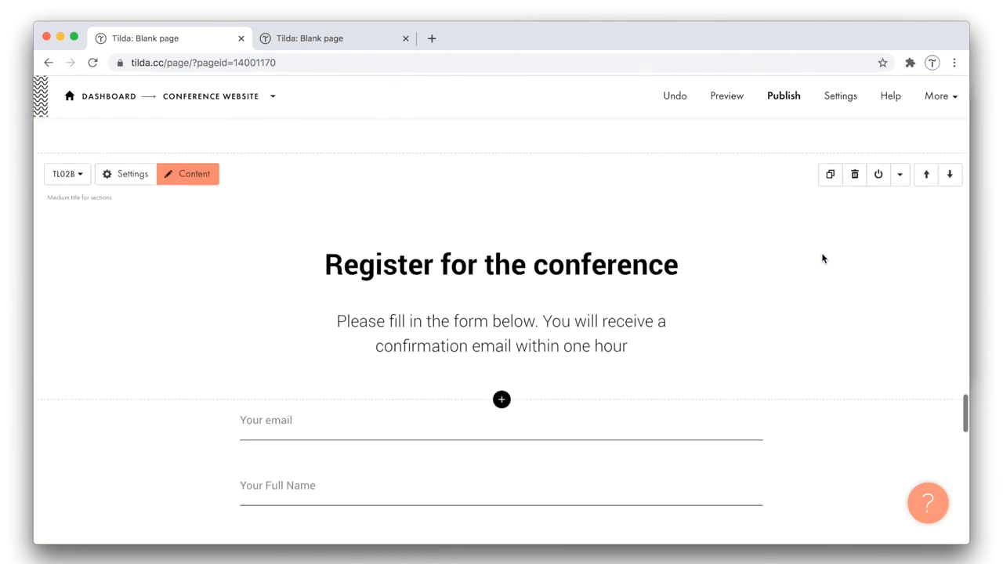
Give the registration title, form, and Contact us blocks a #ffffe5 background.
{"action": "left_click", "coordinate": [123, 173]}
{"action": "scroll", "coordinate": [122, 357], "scroll_direction": "down", "scroll_amount": 10}
{"action": "left_click", "coordinate": [55, 208]}
{"action": "type", "text": "#ffffe5"}
{"action": "left_click", "coordinate": [194, 97]}
{"action": "left_click", "coordinate": [123, 413]}
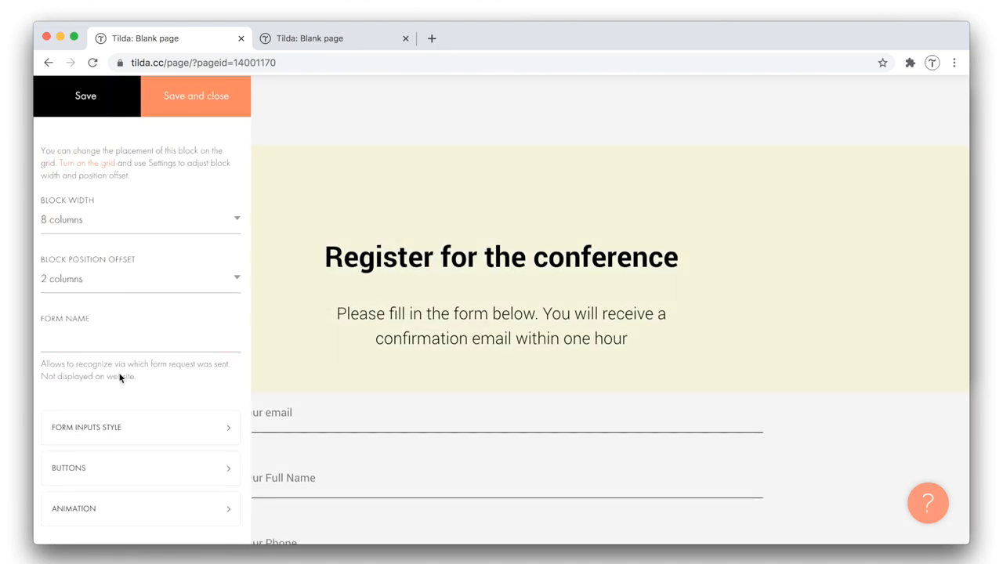
{"action": "scroll", "coordinate": [122, 313], "scroll_direction": "down", "scroll_amount": 10}
{"action": "scroll", "coordinate": [106, 335], "scroll_direction": "up", "scroll_amount": 1}
{"action": "left_click", "coordinate": [82, 442]}
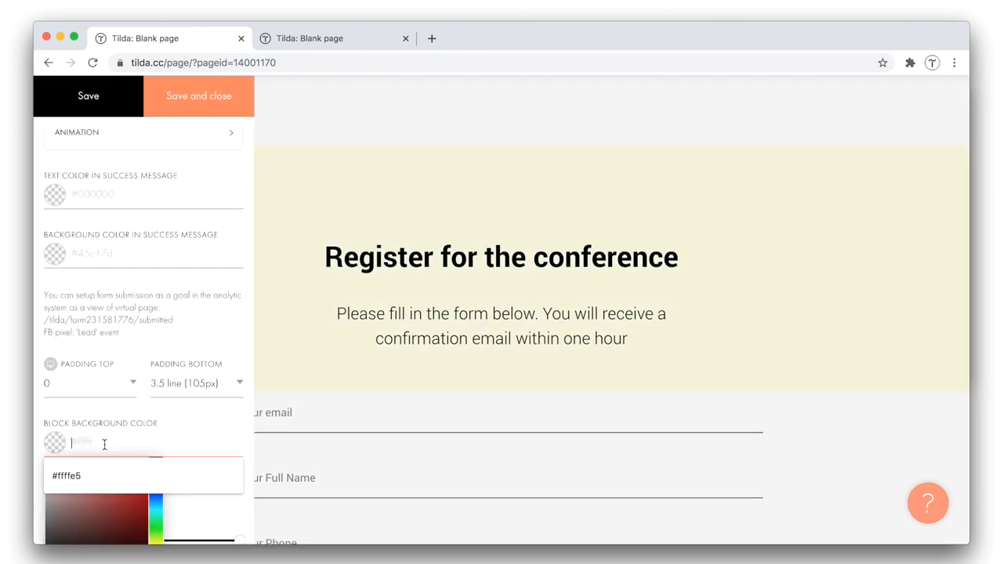
{"action": "type", "text": "#ffffe5"}
{"action": "left_click", "coordinate": [205, 101]}
{"action": "scroll", "coordinate": [807, 345], "scroll_direction": "down", "scroll_amount": 5}
{"action": "scroll", "coordinate": [807, 345], "scroll_direction": "down", "scroll_amount": 5}
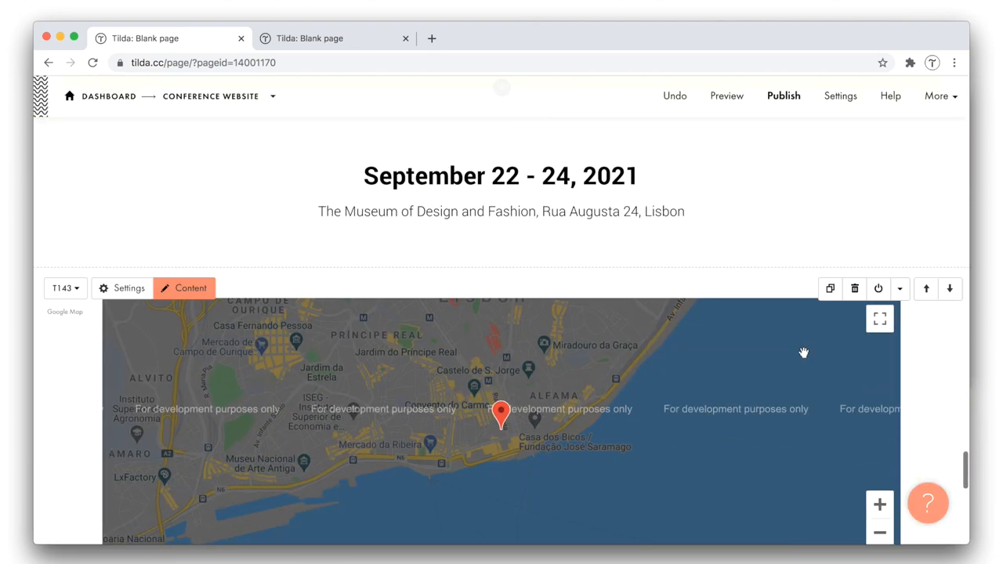
{"action": "scroll", "coordinate": [803, 352], "scroll_direction": "down", "scroll_amount": 3}
{"action": "scroll", "coordinate": [803, 352], "scroll_direction": "down", "scroll_amount": 3}
{"action": "scroll", "coordinate": [803, 352], "scroll_direction": "up", "scroll_amount": 3}
{"action": "scroll", "coordinate": [803, 352], "scroll_direction": "up", "scroll_amount": 3}
{"action": "scroll", "coordinate": [803, 352], "scroll_direction": "up", "scroll_amount": 2}
{"action": "scroll", "coordinate": [803, 352], "scroll_direction": "down", "scroll_amount": 3}
{"action": "scroll", "coordinate": [803, 352], "scroll_direction": "down", "scroll_amount": 5}
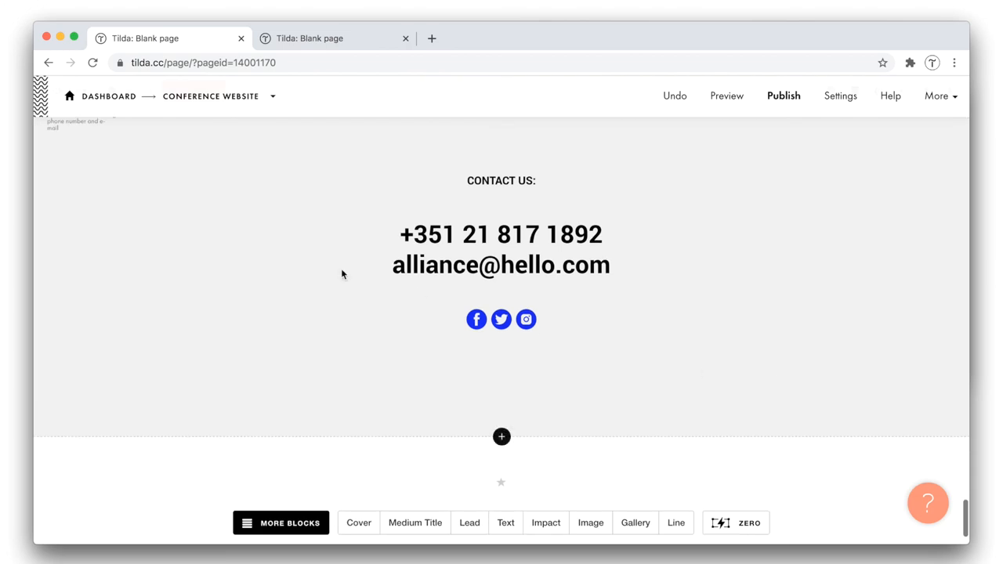
{"action": "scroll", "coordinate": [340, 268], "scroll_direction": "up", "scroll_amount": 2}
{"action": "left_click", "coordinate": [130, 259]}
{"action": "scroll", "coordinate": [141, 353], "scroll_direction": "down", "scroll_amount": 5}
{"action": "left_click", "coordinate": [79, 339]}
{"action": "left_click", "coordinate": [205, 100]}
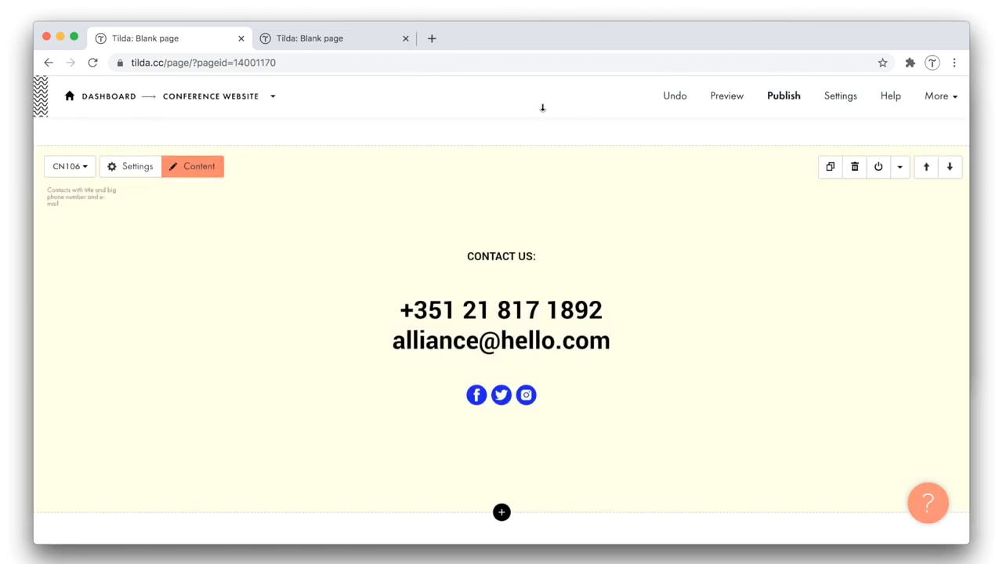
{"action": "left_click", "coordinate": [319, 38]}
{"action": "left_click", "coordinate": [93, 62]}
{"action": "scroll", "coordinate": [854, 302], "scroll_direction": "down", "scroll_amount": 5}
{"action": "scroll", "coordinate": [854, 301], "scroll_direction": "down", "scroll_amount": 5}
{"action": "scroll", "coordinate": [854, 305], "scroll_direction": "down", "scroll_amount": 5}
{"action": "scroll", "coordinate": [854, 306], "scroll_direction": "down", "scroll_amount": 5}
{"action": "scroll", "coordinate": [854, 306], "scroll_direction": "down", "scroll_amount": 2}
{"action": "scroll", "coordinate": [854, 305], "scroll_direction": "down", "scroll_amount": 5}
{"action": "scroll", "coordinate": [854, 302], "scroll_direction": "down", "scroll_amount": 4}
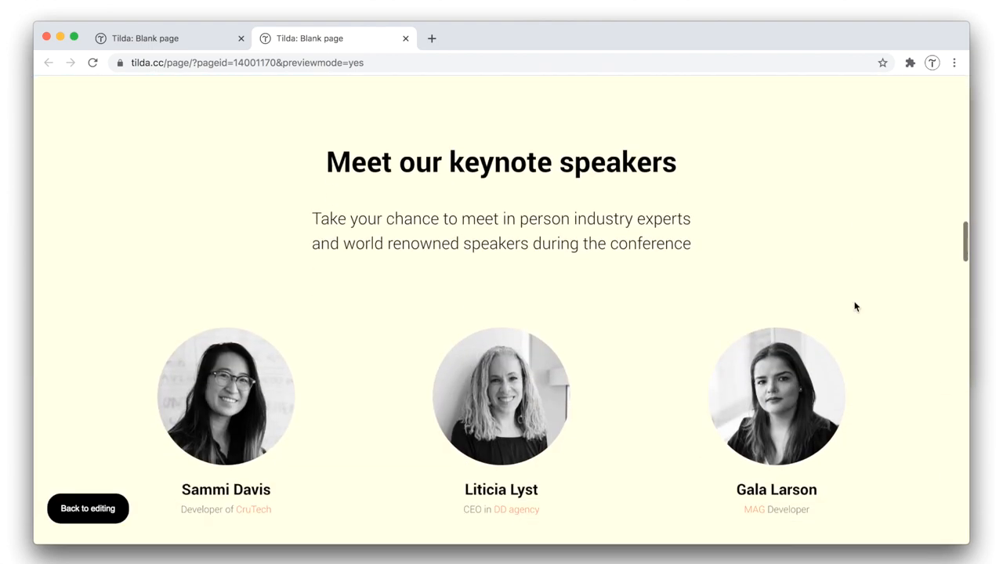
{"action": "scroll", "coordinate": [854, 304], "scroll_direction": "down", "scroll_amount": 5}
{"action": "scroll", "coordinate": [855, 307], "scroll_direction": "down", "scroll_amount": 5}
{"action": "scroll", "coordinate": [856, 307], "scroll_direction": "down", "scroll_amount": 5}
{"action": "scroll", "coordinate": [856, 307], "scroll_direction": "down", "scroll_amount": 1}
{"action": "scroll", "coordinate": [856, 307], "scroll_direction": "down", "scroll_amount": 5}
{"action": "scroll", "coordinate": [855, 307], "scroll_direction": "down", "scroll_amount": 4}
{"action": "scroll", "coordinate": [855, 307], "scroll_direction": "down", "scroll_amount": 5}
{"action": "scroll", "coordinate": [855, 307], "scroll_direction": "down", "scroll_amount": 5}
{"action": "scroll", "coordinate": [855, 307], "scroll_direction": "down", "scroll_amount": 2}
{"action": "scroll", "coordinate": [856, 307], "scroll_direction": "down", "scroll_amount": 1}
{"action": "scroll", "coordinate": [855, 307], "scroll_direction": "down", "scroll_amount": 5}
{"action": "scroll", "coordinate": [856, 308], "scroll_direction": "down", "scroll_amount": 1}
{"action": "scroll", "coordinate": [928, 303], "scroll_direction": "down", "scroll_amount": 5}
{"action": "scroll", "coordinate": [928, 303], "scroll_direction": "down", "scroll_amount": 3}
{"action": "scroll", "coordinate": [596, 358], "scroll_direction": "up", "scroll_amount": 3}
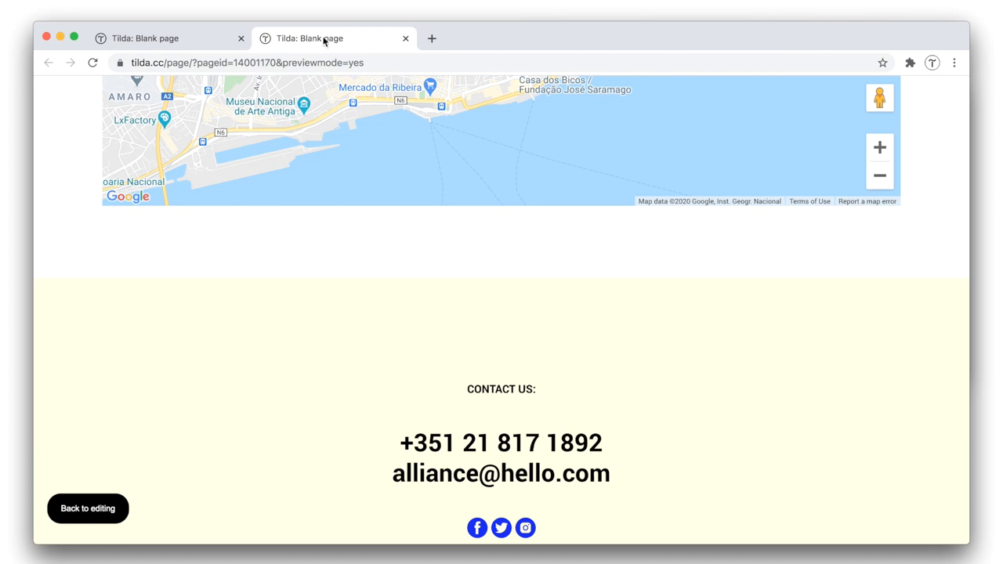
{"action": "left_click", "coordinate": [145, 38]}
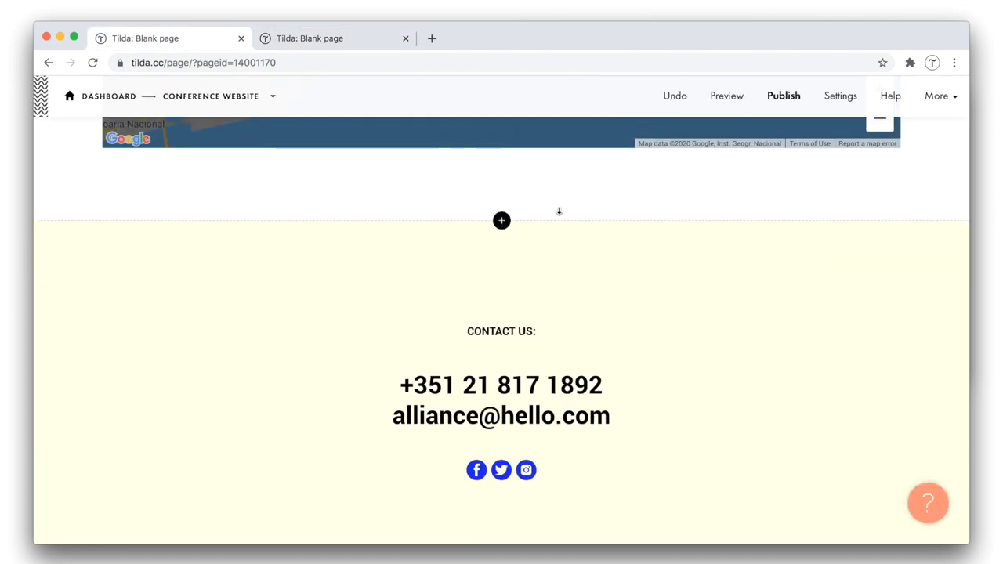
{"action": "scroll", "coordinate": [558, 211], "scroll_direction": "up", "scroll_amount": 10}
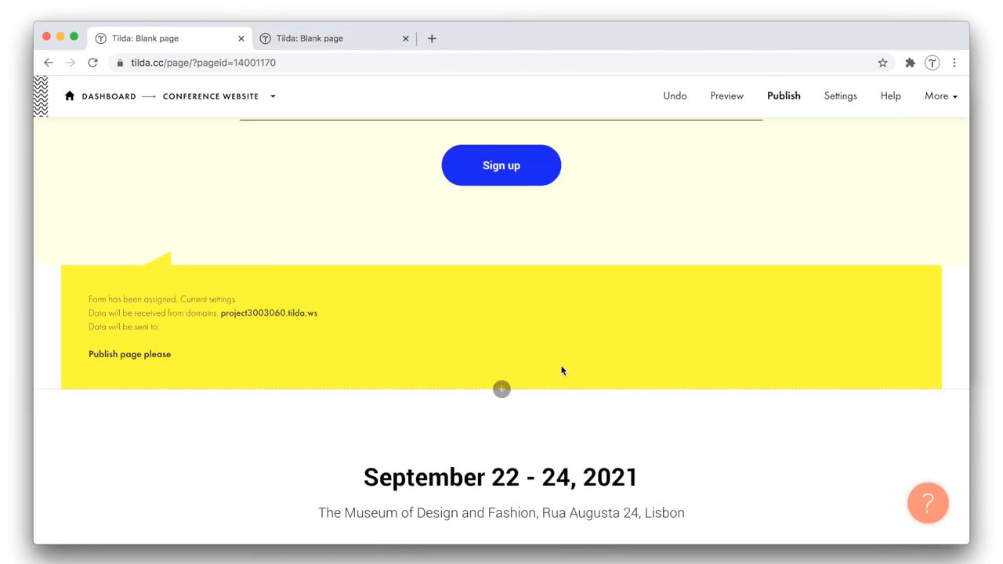
{"action": "left_click", "coordinate": [560, 365]}
{"action": "scroll", "coordinate": [568, 413], "scroll_direction": "down", "scroll_amount": 5}
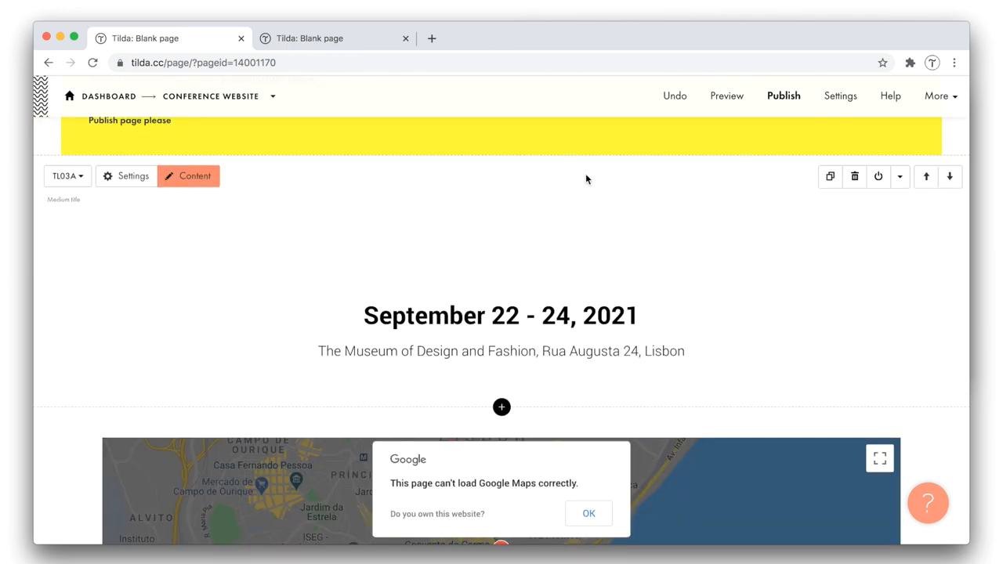
{"action": "scroll", "coordinate": [584, 174], "scroll_direction": "down", "scroll_amount": 3}
{"action": "scroll", "coordinate": [584, 203], "scroll_direction": "down", "scroll_amount": 10}
{"action": "scroll", "coordinate": [614, 300], "scroll_direction": "up", "scroll_amount": 3}
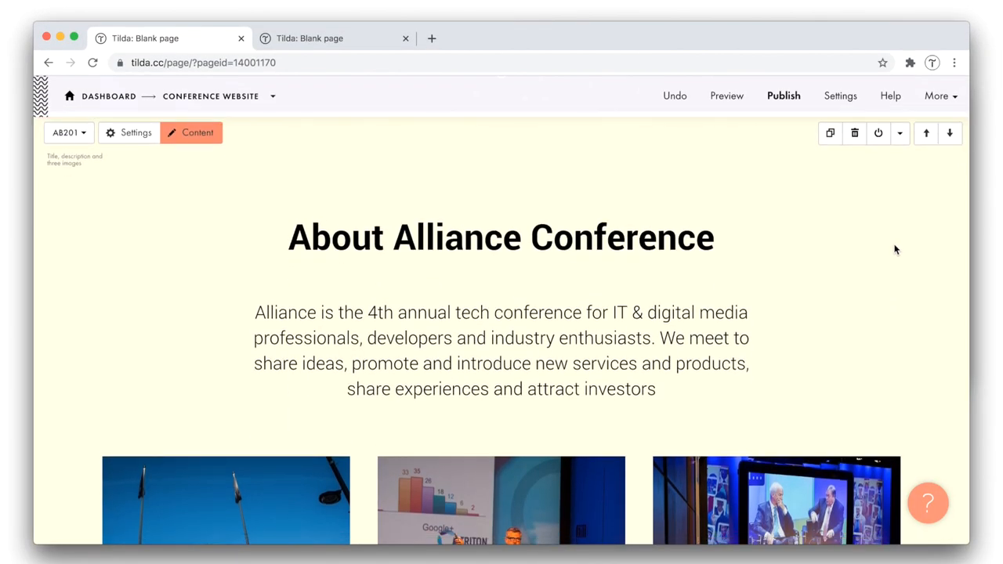
Apply Circe as the page's headline and body font via More > Fonts.
{"action": "left_click", "coordinate": [944, 100]}
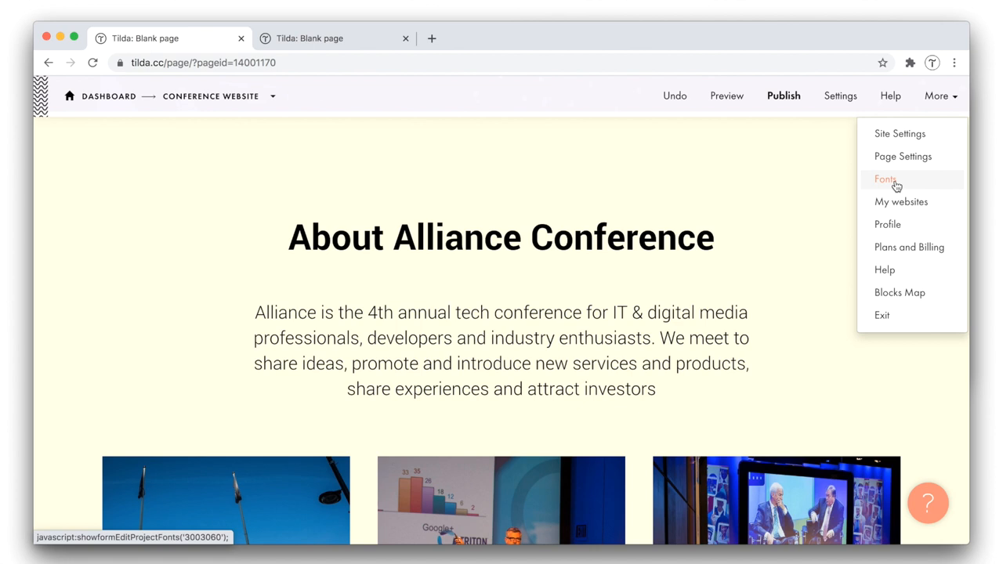
{"action": "left_click", "coordinate": [886, 180]}
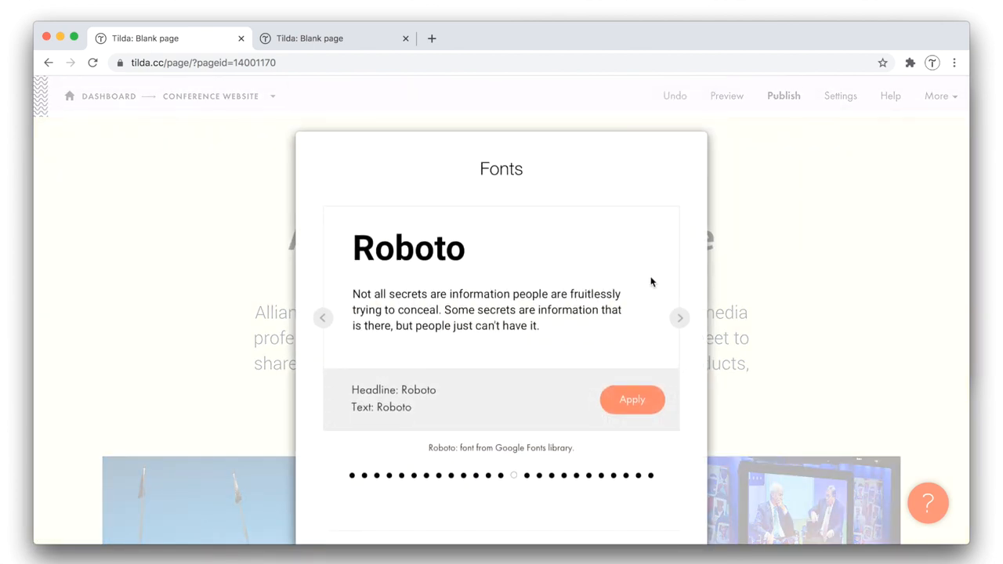
{"action": "left_click", "coordinate": [680, 317]}
{"action": "left_click", "coordinate": [377, 476]}
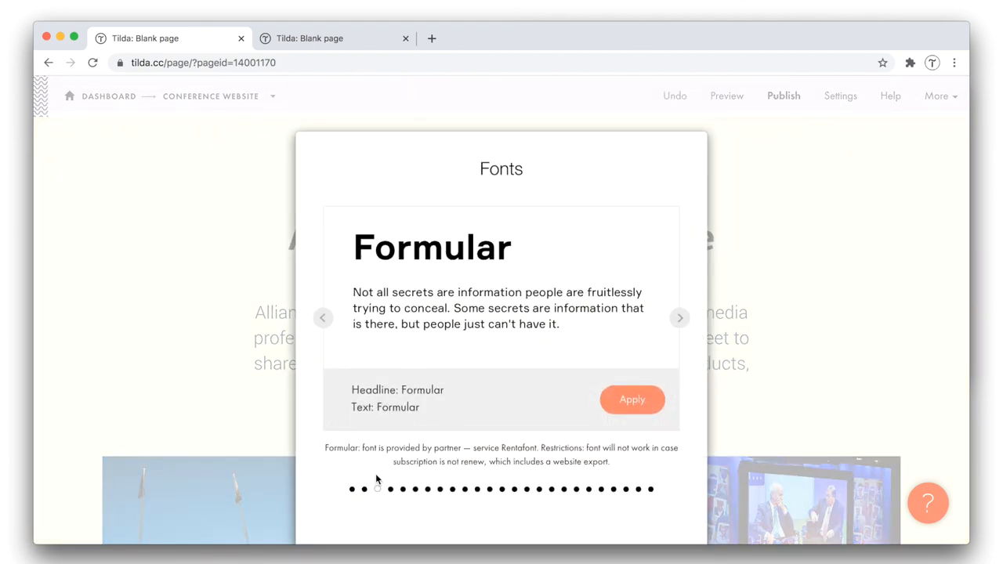
{"action": "left_click", "coordinate": [684, 320]}
{"action": "left_click", "coordinate": [632, 399]}
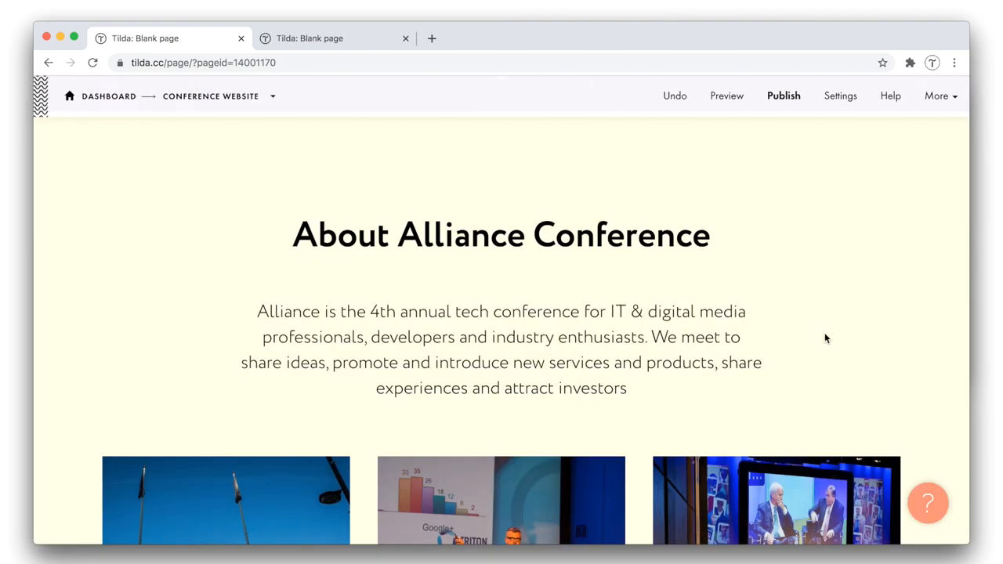
{"action": "scroll", "coordinate": [825, 338], "scroll_direction": "up", "scroll_amount": 5}
{"action": "scroll", "coordinate": [825, 337], "scroll_direction": "up", "scroll_amount": 5}
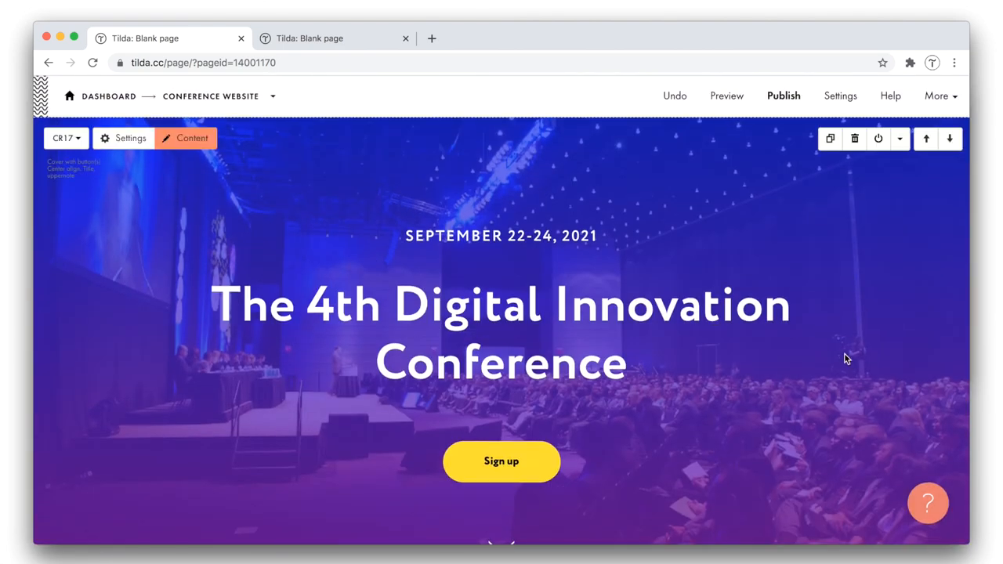
{"action": "scroll", "coordinate": [845, 359], "scroll_direction": "down", "scroll_amount": 2}
{"action": "scroll", "coordinate": [844, 359], "scroll_direction": "down", "scroll_amount": 5}
{"action": "scroll", "coordinate": [844, 359], "scroll_direction": "down", "scroll_amount": 5}
{"action": "scroll", "coordinate": [845, 359], "scroll_direction": "down", "scroll_amount": 5}
{"action": "scroll", "coordinate": [845, 359], "scroll_direction": "down", "scroll_amount": 3}
{"action": "scroll", "coordinate": [845, 359], "scroll_direction": "down", "scroll_amount": 4}
{"action": "scroll", "coordinate": [844, 359], "scroll_direction": "down", "scroll_amount": 4}
{"action": "scroll", "coordinate": [844, 359], "scroll_direction": "down", "scroll_amount": 3}
{"action": "scroll", "coordinate": [845, 359], "scroll_direction": "down", "scroll_amount": 3}
{"action": "scroll", "coordinate": [844, 359], "scroll_direction": "down", "scroll_amount": 5}
{"action": "scroll", "coordinate": [845, 359], "scroll_direction": "down", "scroll_amount": 4}
{"action": "scroll", "coordinate": [845, 359], "scroll_direction": "down", "scroll_amount": 2}
{"action": "scroll", "coordinate": [844, 359], "scroll_direction": "down", "scroll_amount": 3}
{"action": "scroll", "coordinate": [845, 359], "scroll_direction": "down", "scroll_amount": 4}
{"action": "scroll", "coordinate": [845, 359], "scroll_direction": "down", "scroll_amount": 3}
{"action": "scroll", "coordinate": [844, 359], "scroll_direction": "up", "scroll_amount": 15}
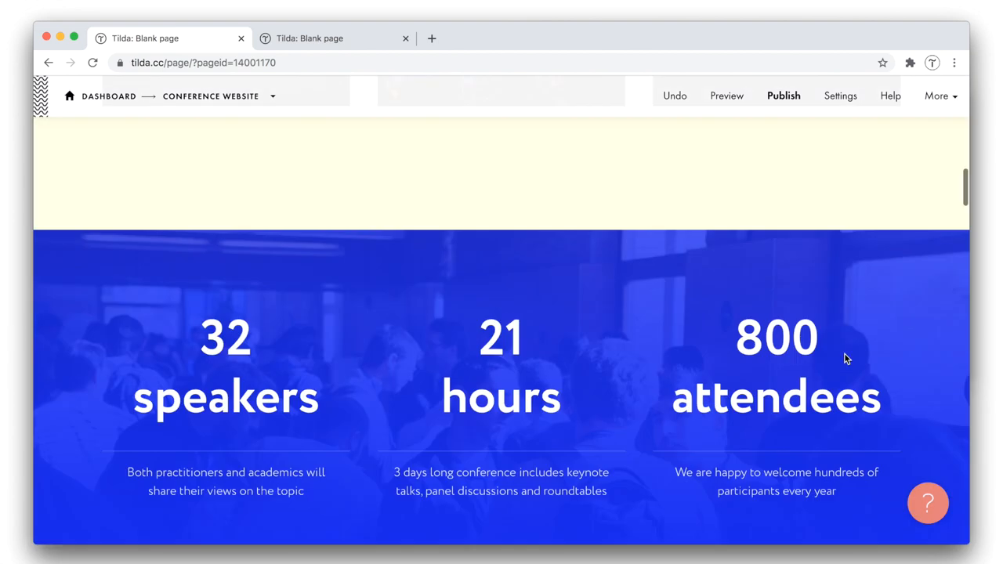
{"action": "scroll", "coordinate": [844, 359], "scroll_direction": "up", "scroll_amount": 10}
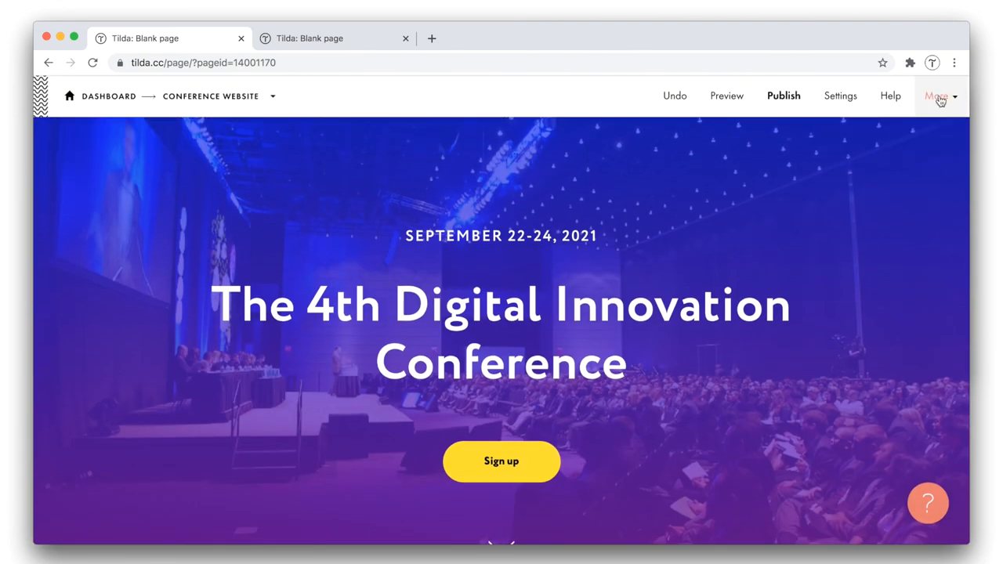
{"action": "left_click", "coordinate": [936, 131]}
{"action": "left_click", "coordinate": [899, 134]}
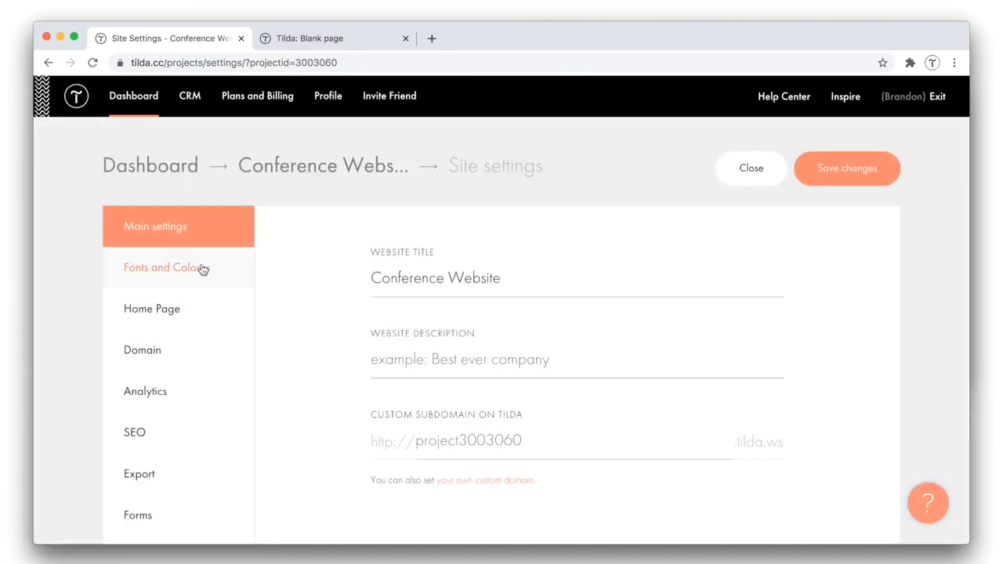
{"action": "left_click", "coordinate": [166, 267]}
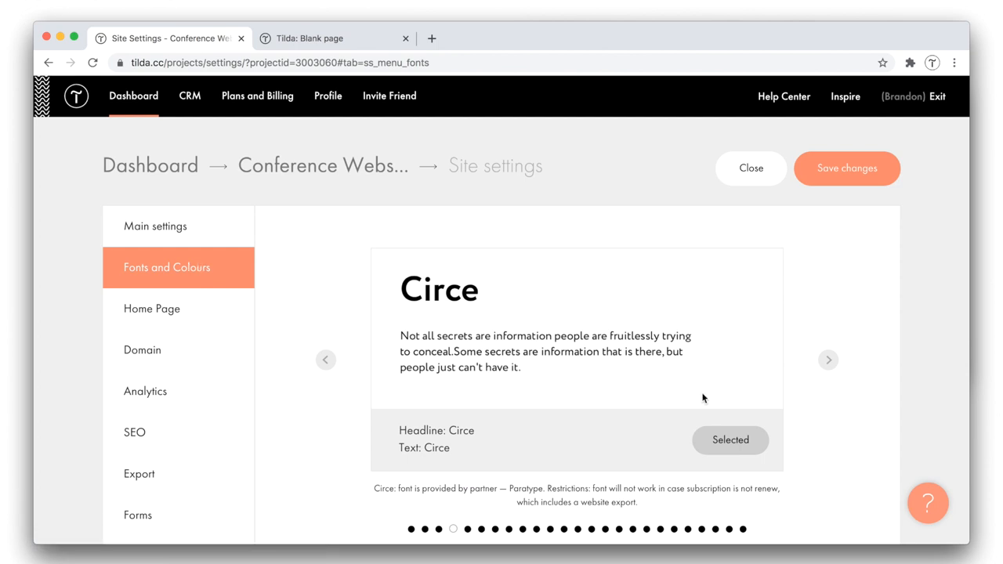
{"action": "scroll", "coordinate": [844, 350], "scroll_direction": "down", "scroll_amount": 3}
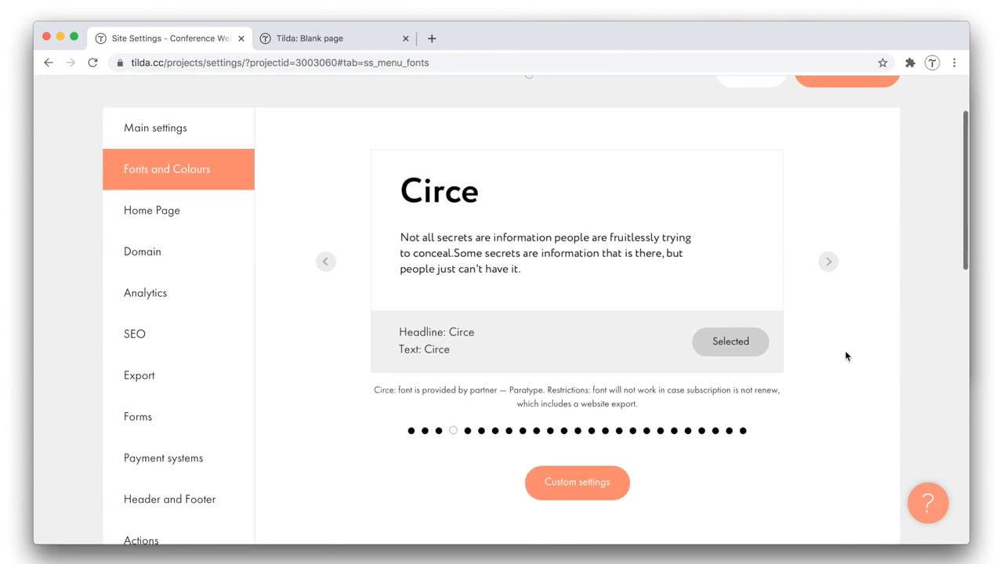
{"action": "scroll", "coordinate": [845, 351], "scroll_direction": "down", "scroll_amount": 1}
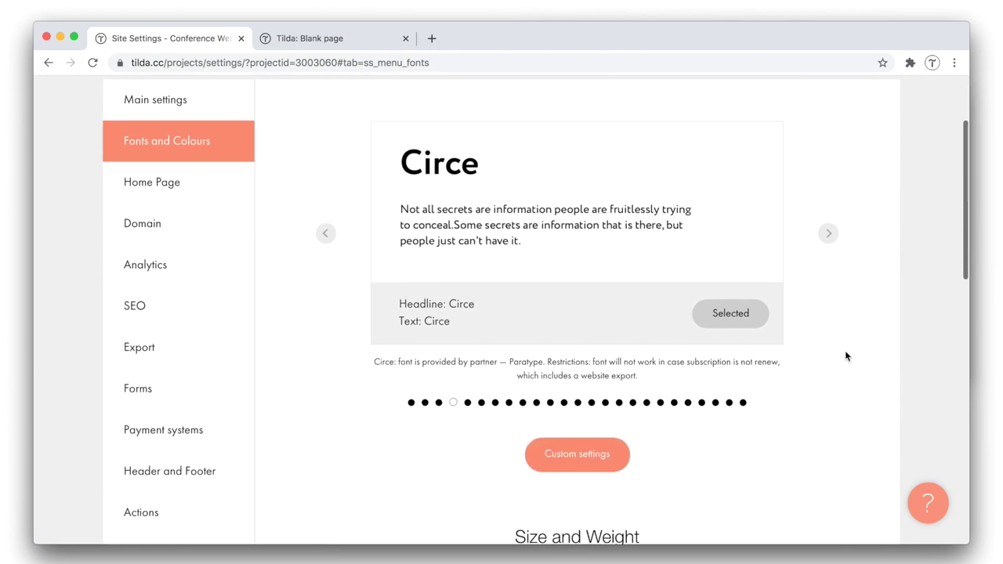
{"action": "left_click", "coordinate": [602, 460]}
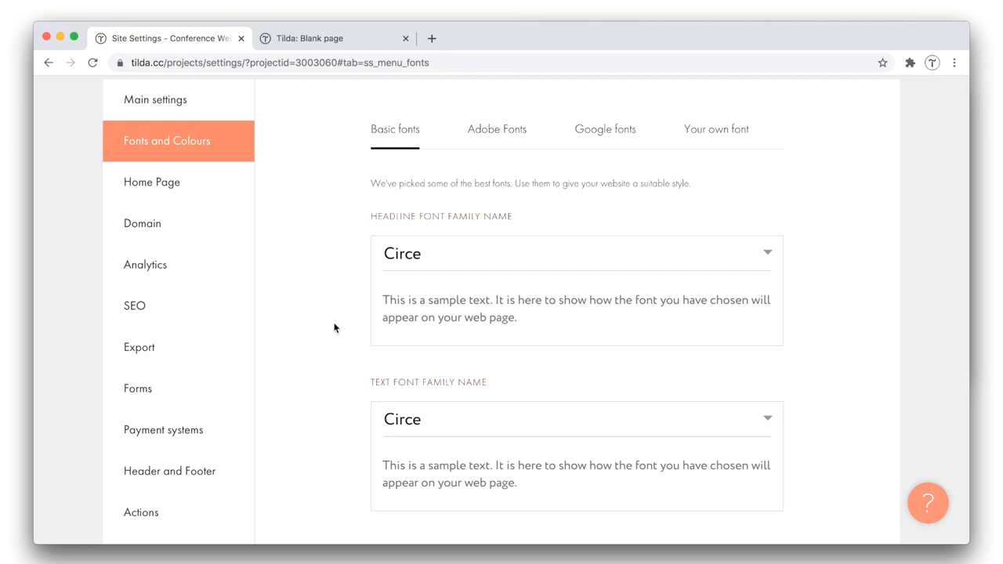
{"action": "left_click", "coordinate": [505, 136]}
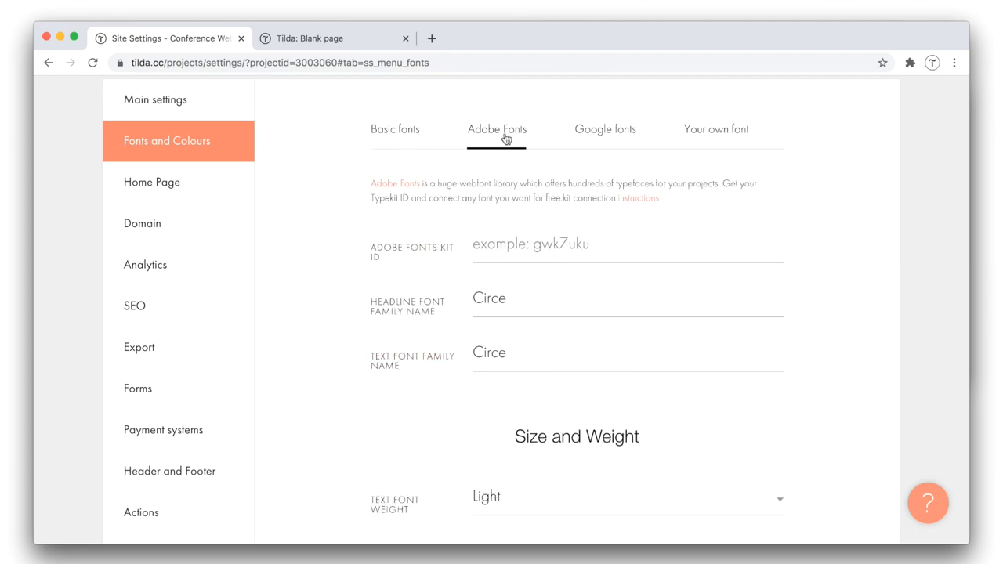
{"action": "left_click", "coordinate": [626, 137]}
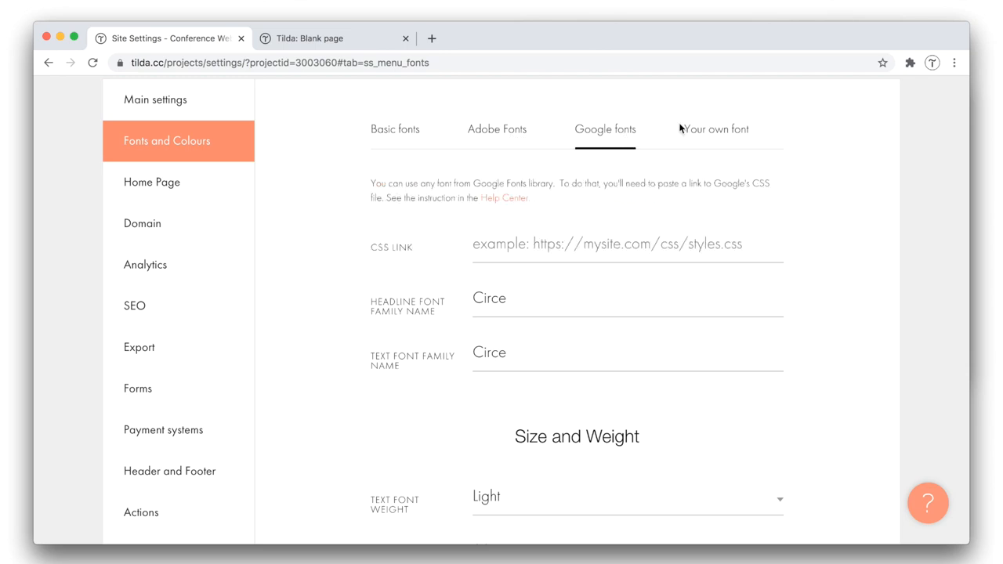
{"action": "left_click", "coordinate": [722, 147]}
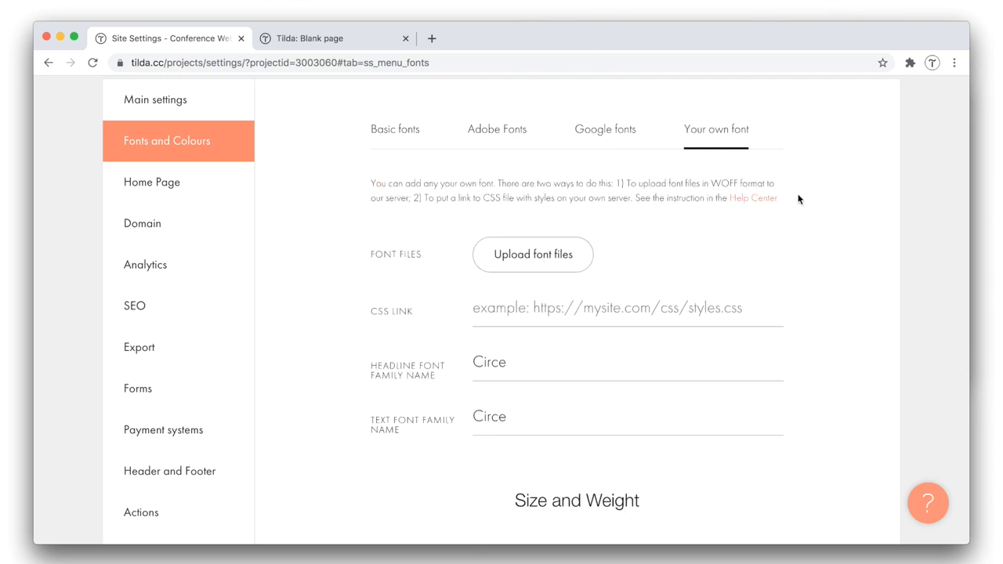
{"action": "scroll", "coordinate": [799, 198], "scroll_direction": "up", "scroll_amount": 4}
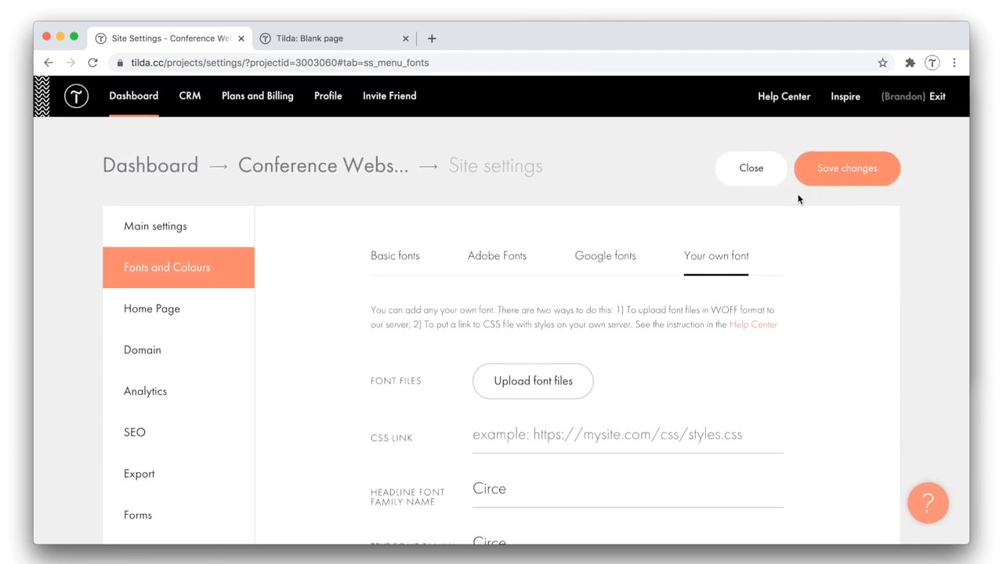
{"action": "left_click", "coordinate": [351, 166]}
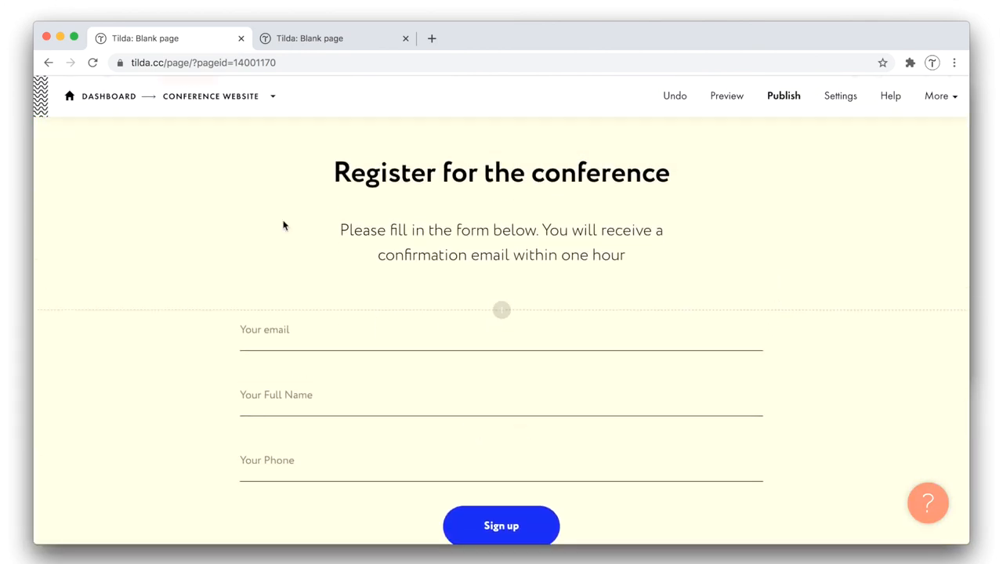
Go to the Conference Website's Site Settings Forms section.
{"action": "left_click", "coordinate": [211, 96]}
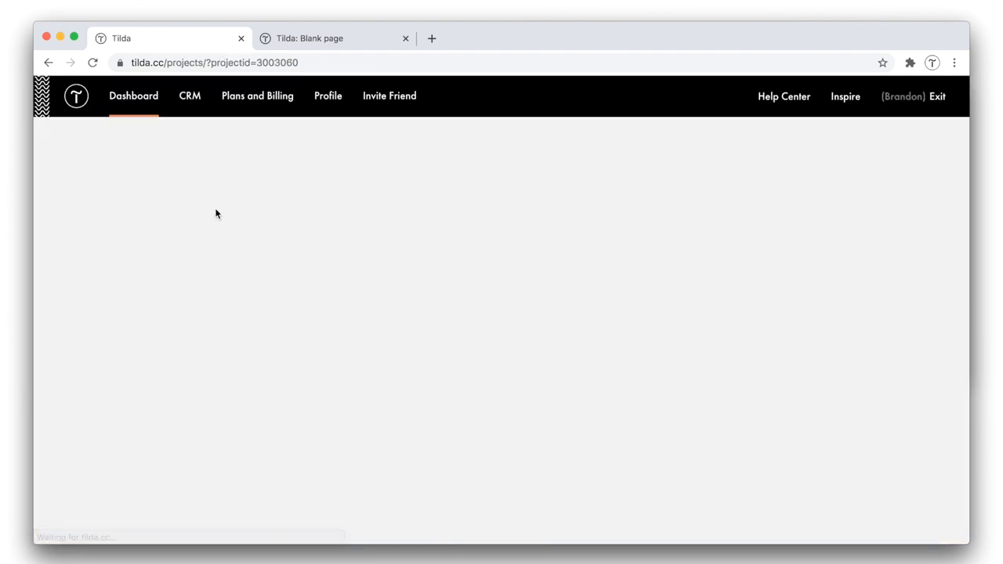
{"action": "left_click", "coordinate": [662, 247]}
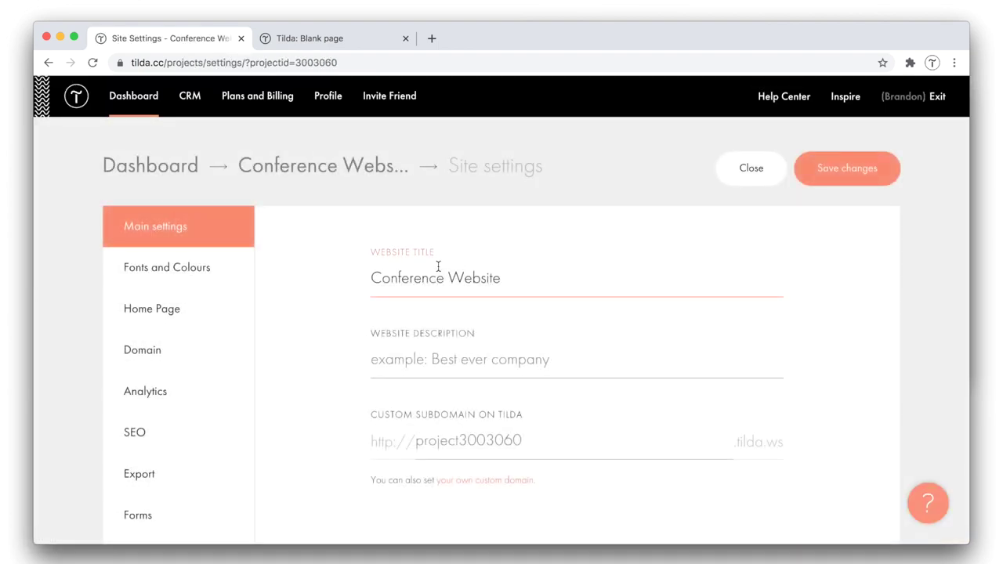
{"action": "scroll", "coordinate": [173, 467], "scroll_direction": "down", "scroll_amount": 1}
{"action": "left_click", "coordinate": [138, 474]}
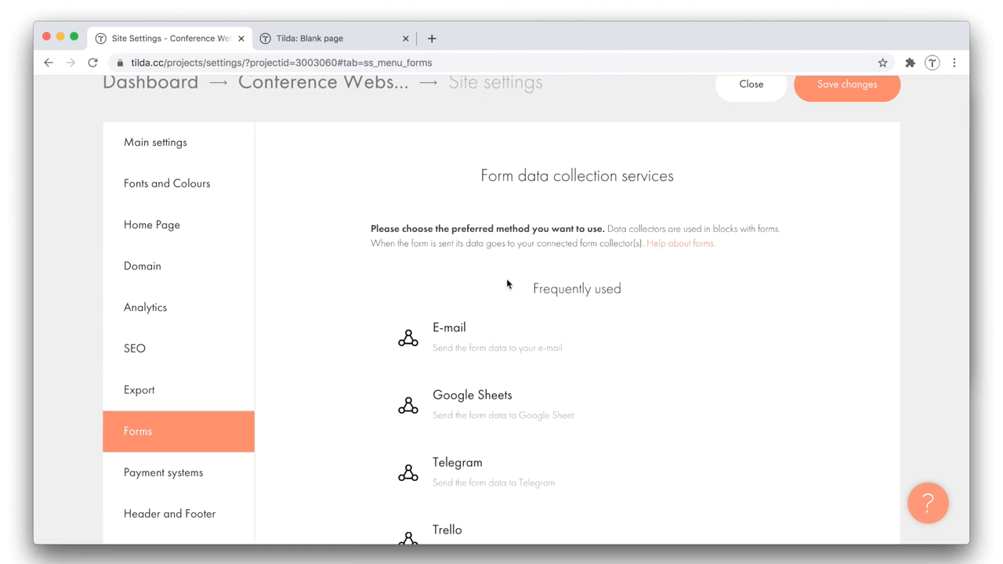
{"action": "scroll", "coordinate": [817, 406], "scroll_direction": "down", "scroll_amount": 3}
{"action": "scroll", "coordinate": [817, 405], "scroll_direction": "down", "scroll_amount": 3}
{"action": "scroll", "coordinate": [817, 405], "scroll_direction": "down", "scroll_amount": 3}
{"action": "scroll", "coordinate": [821, 413], "scroll_direction": "up", "scroll_amount": 8}
{"action": "scroll", "coordinate": [821, 412], "scroll_direction": "up", "scroll_amount": 3}
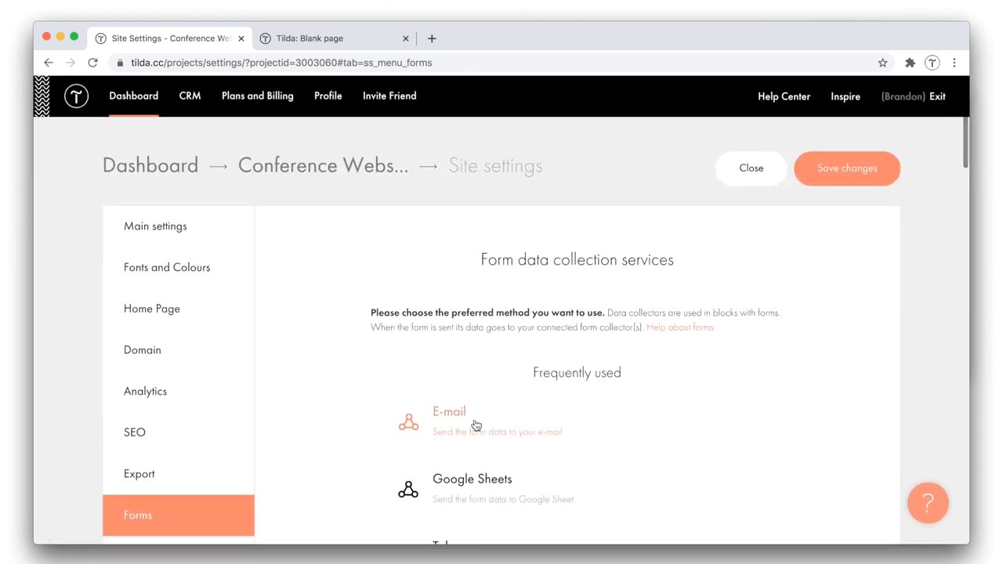
{"action": "left_click", "coordinate": [449, 416]}
{"action": "scroll", "coordinate": [273, 418], "scroll_direction": "down", "scroll_amount": 3}
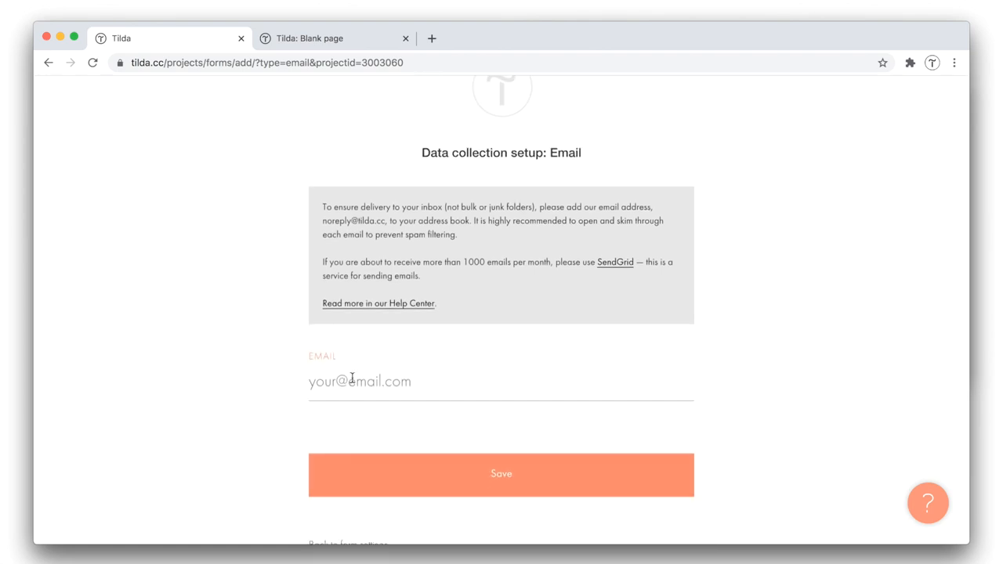
{"action": "left_click", "coordinate": [331, 392]}
{"action": "key", "text": "super+Tab"}
{"action": "key", "text": "Tab"}
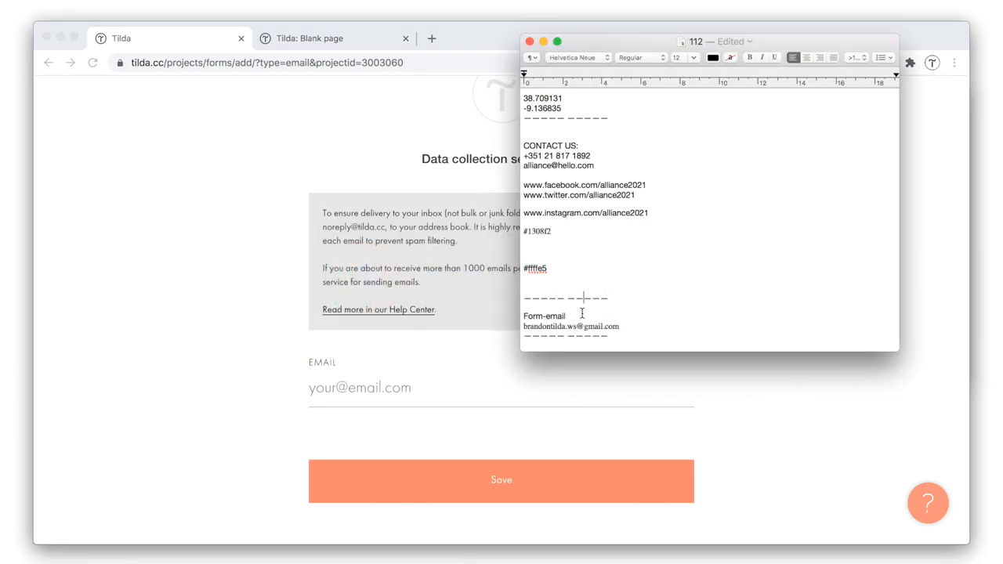
{"action": "key", "text": "super+c"}
{"action": "key", "text": "super+Tab"}
{"action": "key", "text": "super+v"}
{"action": "left_click", "coordinate": [502, 479]}
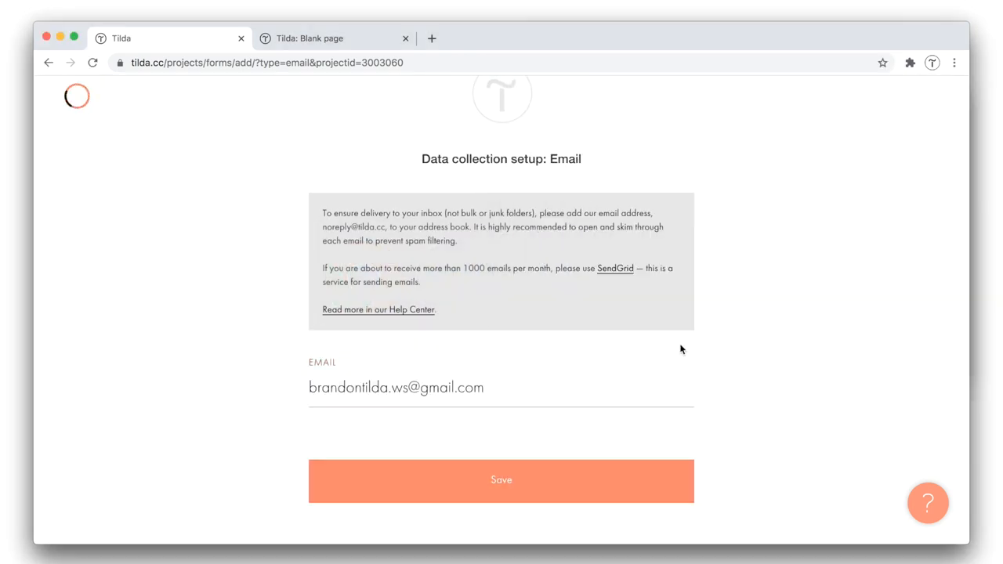
{"action": "left_click", "coordinate": [348, 393]}
{"action": "scroll", "coordinate": [320, 427], "scroll_direction": "down", "scroll_amount": 2}
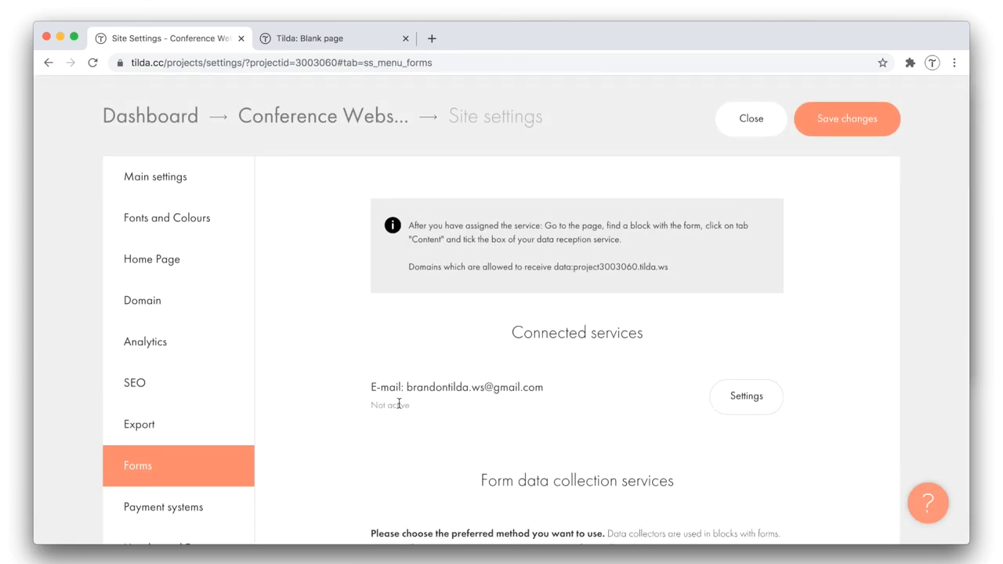
{"action": "key", "text": "super+r"}
{"action": "scroll", "coordinate": [854, 358], "scroll_direction": "down", "scroll_amount": 1}
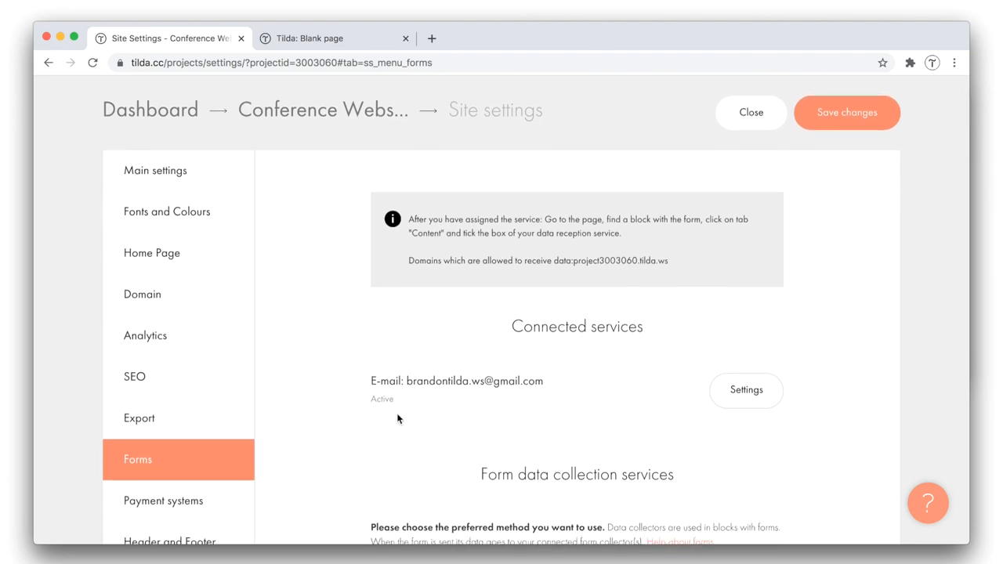
{"action": "scroll", "coordinate": [398, 418], "scroll_direction": "up", "scroll_amount": 3}
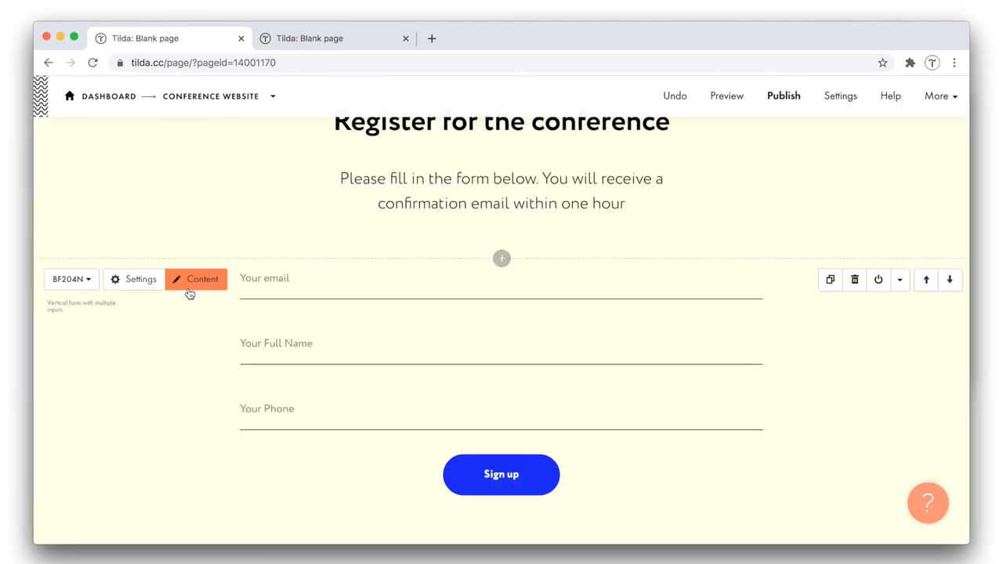
Assign the connected e-mail service as the registration form's data receiver and save.
{"action": "left_click", "coordinate": [196, 279]}
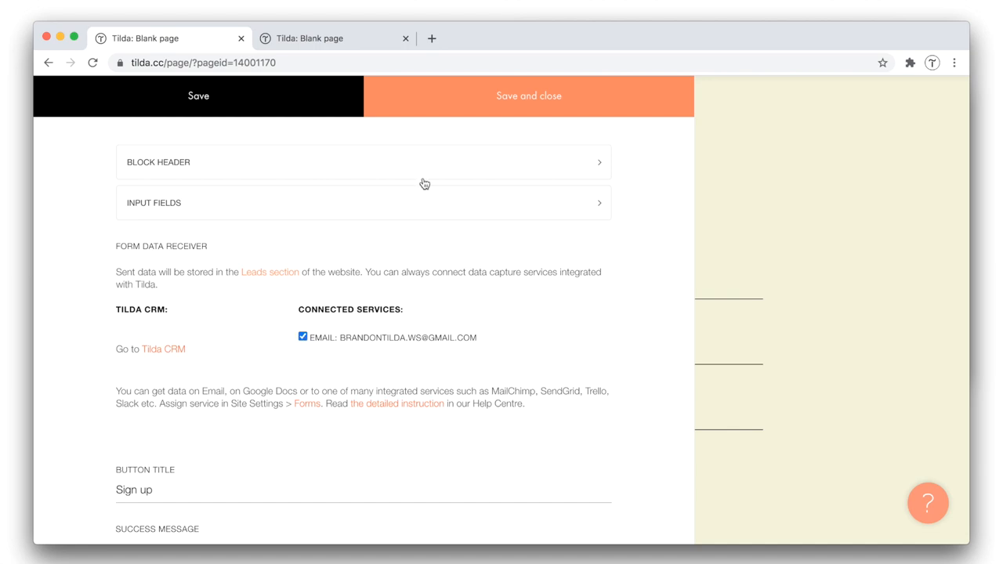
{"action": "left_click", "coordinate": [518, 96]}
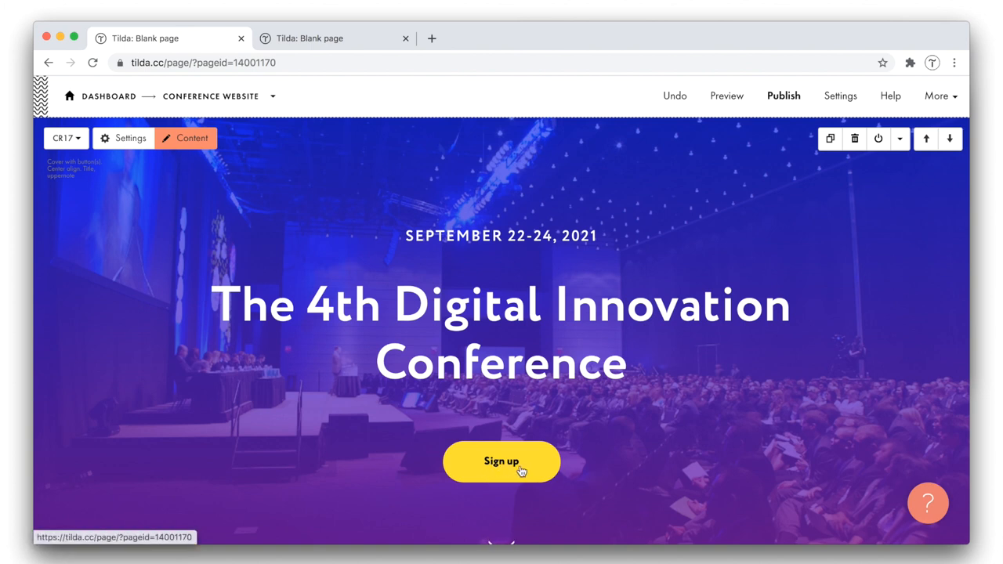
{"action": "scroll", "coordinate": [521, 468], "scroll_direction": "down", "scroll_amount": 10}
{"action": "scroll", "coordinate": [522, 469], "scroll_direction": "down", "scroll_amount": 10}
{"action": "scroll", "coordinate": [522, 468], "scroll_direction": "down", "scroll_amount": 10}
{"action": "scroll", "coordinate": [522, 469], "scroll_direction": "down", "scroll_amount": 10}
{"action": "scroll", "coordinate": [520, 465], "scroll_direction": "down", "scroll_amount": 10}
{"action": "scroll", "coordinate": [519, 465], "scroll_direction": "down", "scroll_amount": 10}
{"action": "scroll", "coordinate": [520, 465], "scroll_direction": "down", "scroll_amount": 4}
{"action": "scroll", "coordinate": [520, 465], "scroll_direction": "up", "scroll_amount": 1}
{"action": "scroll", "coordinate": [450, 307], "scroll_direction": "up", "scroll_amount": 3}
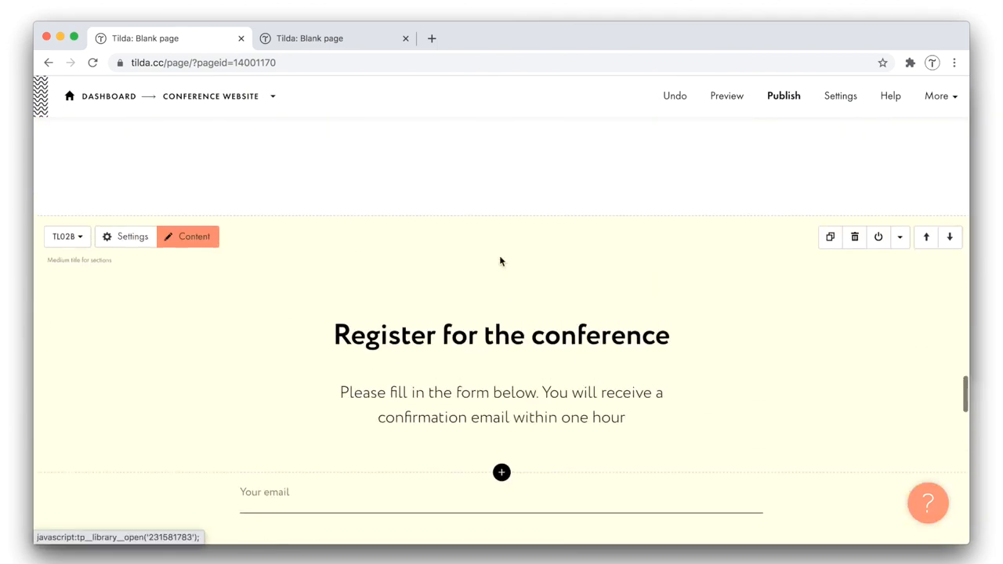
Insert an Anchor Link block named 'form' above the Register for the conference title.
{"action": "left_click", "coordinate": [501, 475]}
{"action": "scroll", "coordinate": [209, 315], "scroll_direction": "down", "scroll_amount": 5}
{"action": "scroll", "coordinate": [209, 316], "scroll_direction": "down", "scroll_amount": 4}
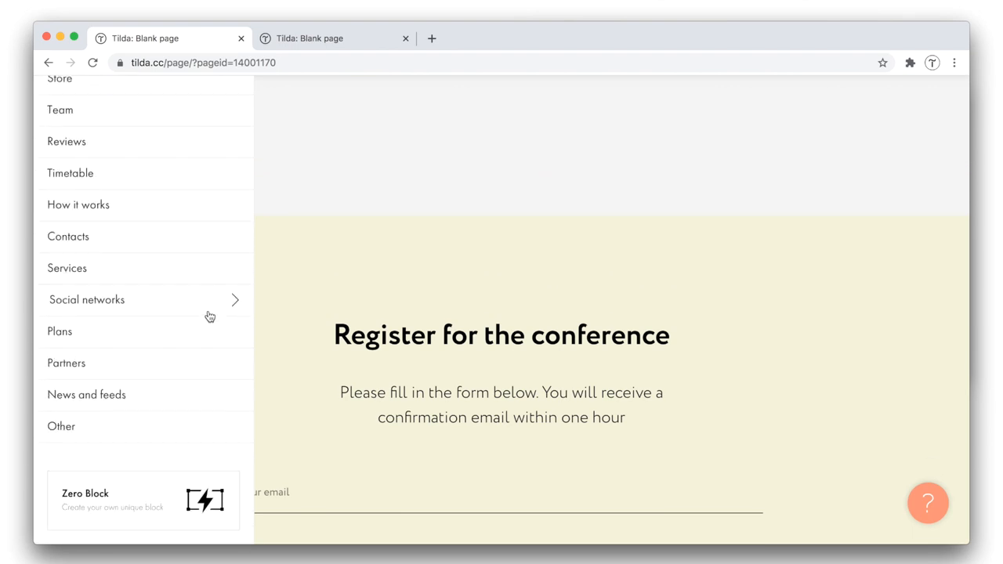
{"action": "left_click", "coordinate": [81, 433]}
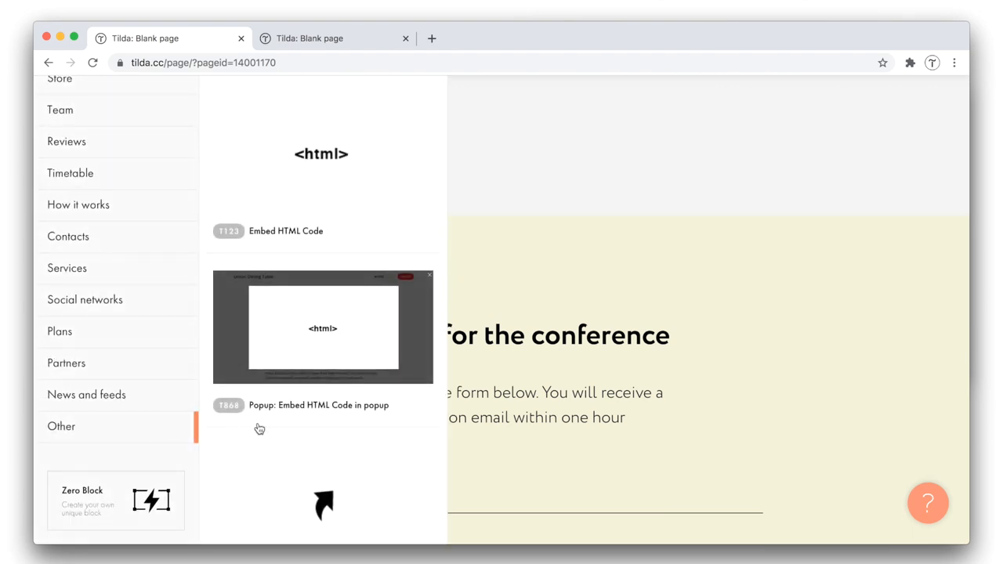
{"action": "scroll", "coordinate": [260, 429], "scroll_direction": "down", "scroll_amount": 3}
{"action": "left_click", "coordinate": [298, 389]}
{"action": "scroll", "coordinate": [468, 291], "scroll_direction": "down", "scroll_amount": 1}
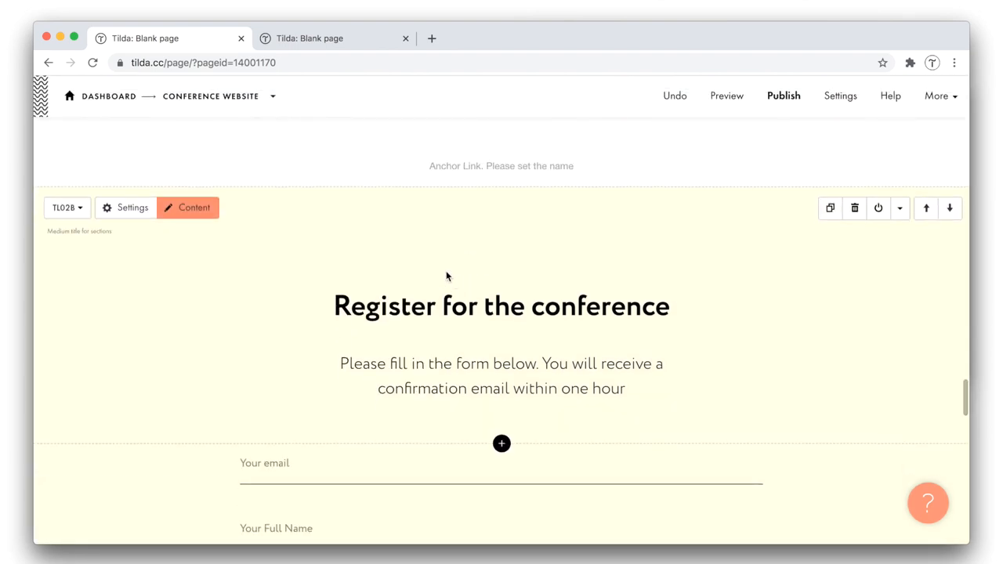
{"action": "mouse_move", "coordinate": [501, 166]}
{"action": "left_click", "coordinate": [202, 166]}
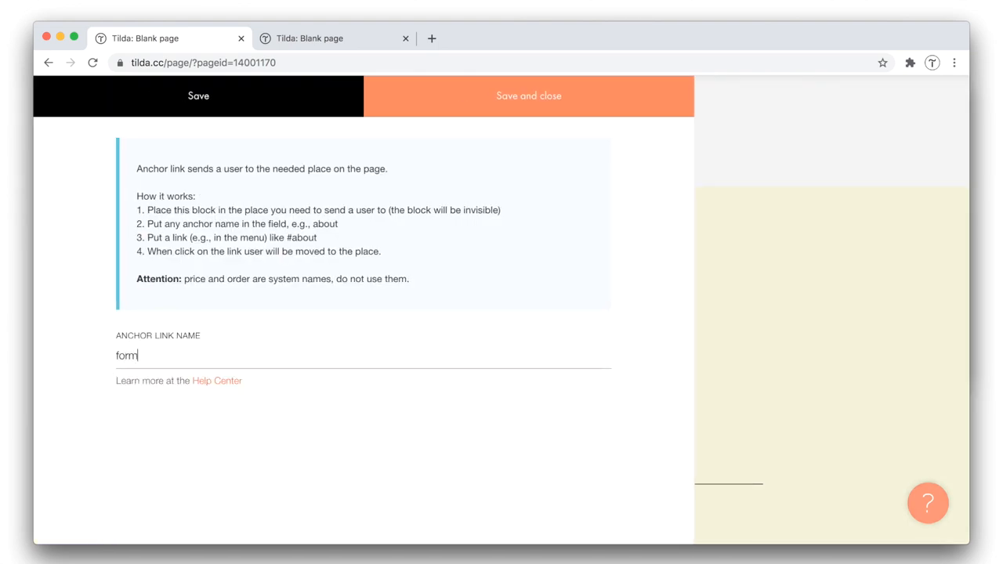
{"action": "left_click", "coordinate": [599, 100]}
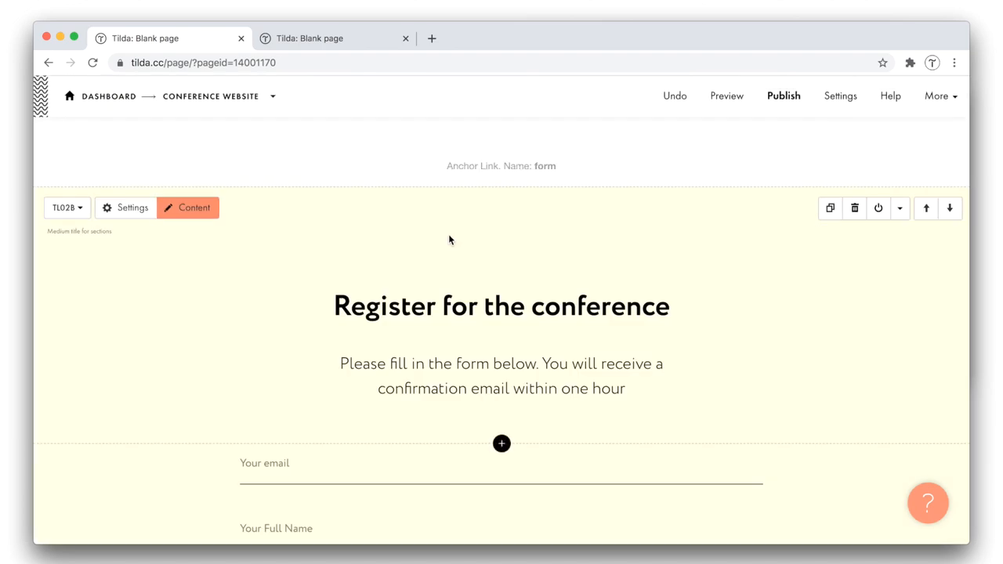
{"action": "scroll", "coordinate": [634, 243], "scroll_direction": "down", "scroll_amount": 5}
{"action": "scroll", "coordinate": [635, 243], "scroll_direction": "up", "scroll_amount": 5}
{"action": "scroll", "coordinate": [221, 202], "scroll_direction": "up", "scroll_amount": 5}
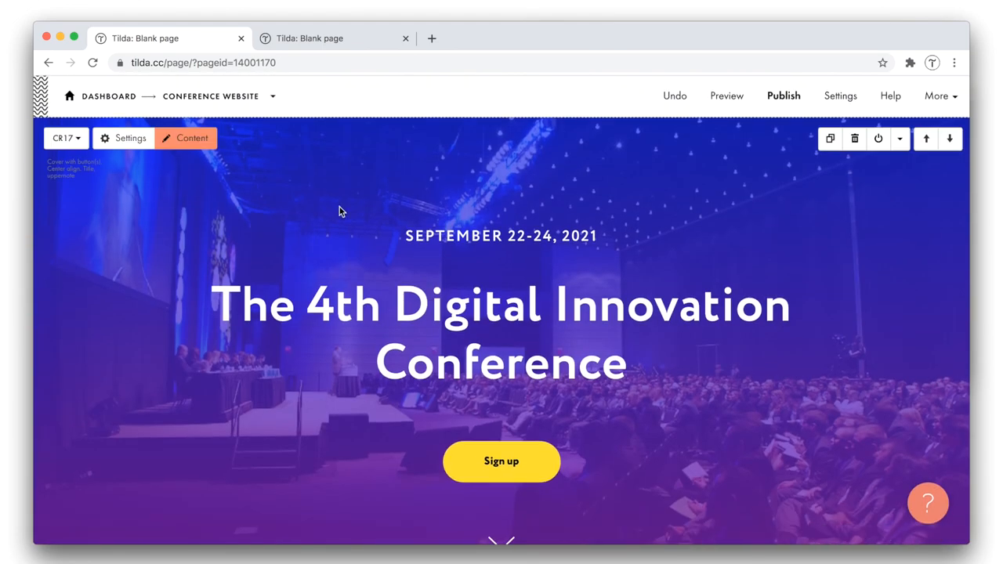
Link the cover's Sign up button to #form and test the jump in preview.
{"action": "left_click", "coordinate": [192, 138]}
{"action": "scroll", "coordinate": [145, 438], "scroll_direction": "down", "scroll_amount": 4}
{"action": "scroll", "coordinate": [145, 437], "scroll_direction": "down", "scroll_amount": 3}
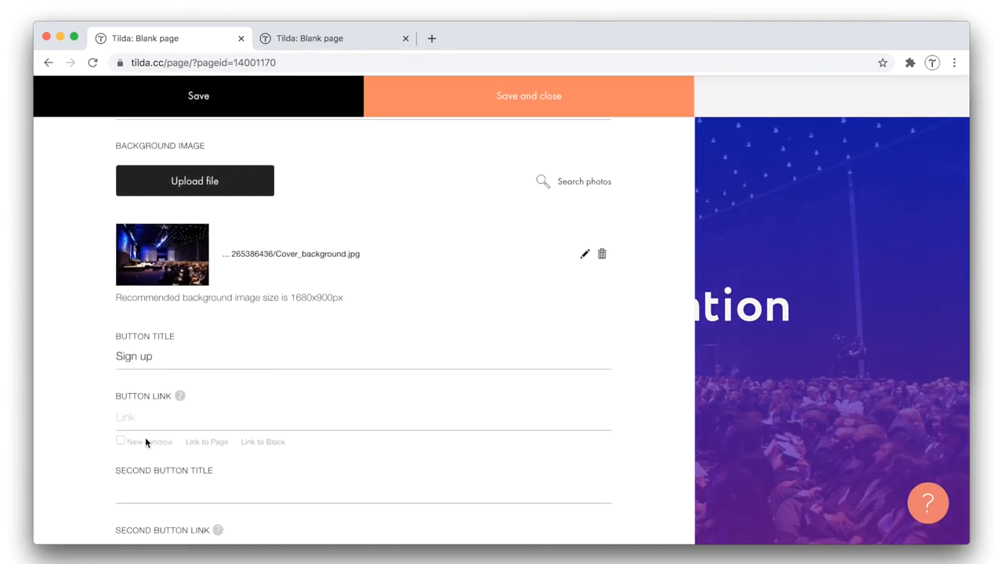
{"action": "left_click", "coordinate": [145, 407]}
{"action": "type", "text": "form"}
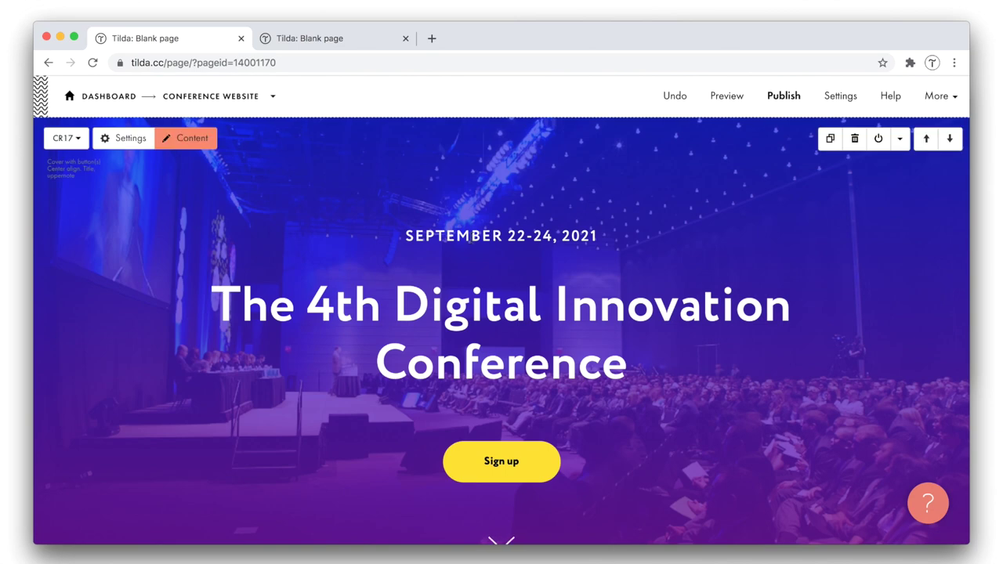
{"action": "left_click", "coordinate": [318, 37]}
{"action": "key", "text": "super+r"}
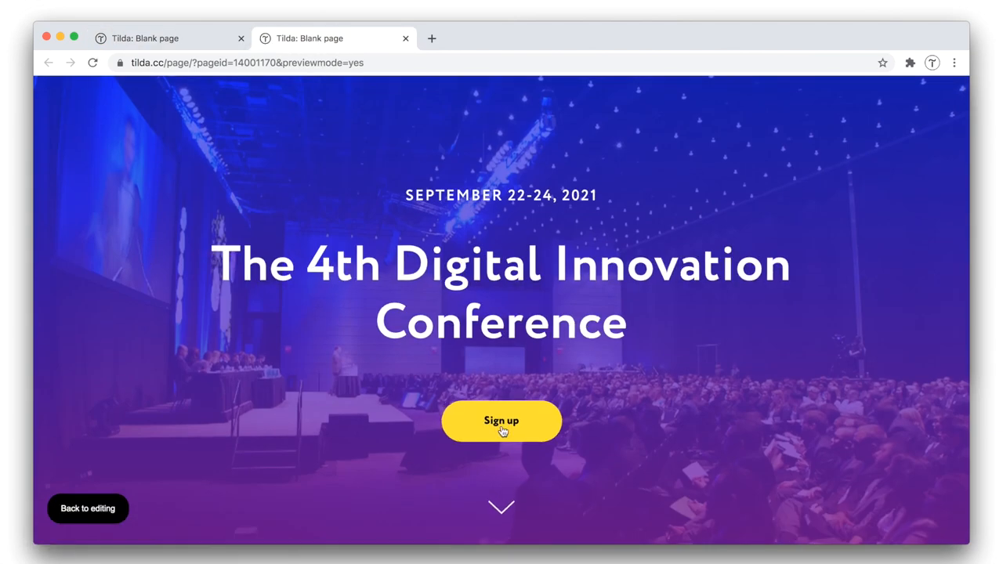
{"action": "left_click", "coordinate": [502, 429]}
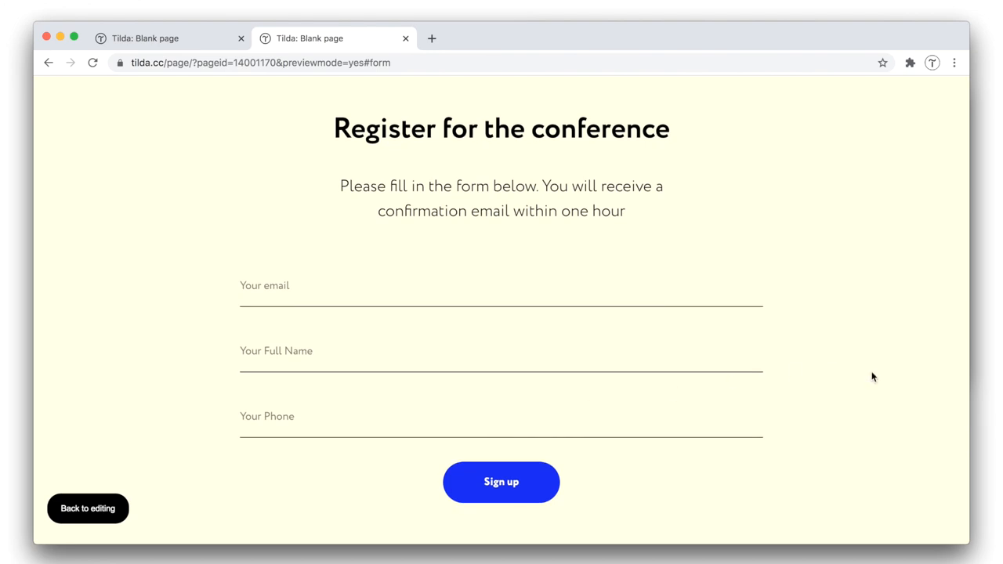
Add the T178 Smooth scroll to local anchor link block at the page bottom.
{"action": "left_click", "coordinate": [168, 38]}
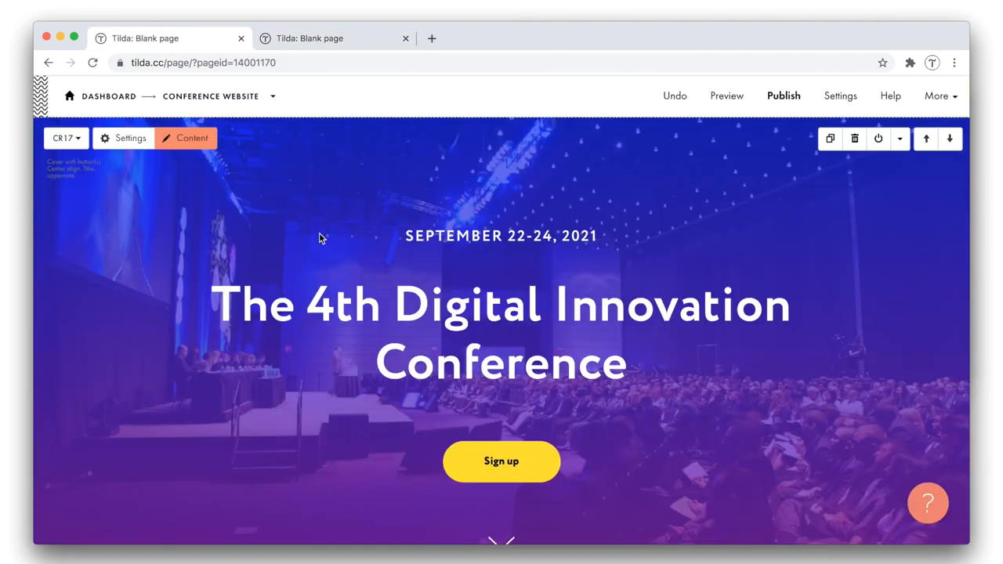
{"action": "scroll", "coordinate": [796, 405], "scroll_direction": "down", "scroll_amount": 5}
{"action": "scroll", "coordinate": [795, 405], "scroll_direction": "down", "scroll_amount": 5}
{"action": "scroll", "coordinate": [796, 405], "scroll_direction": "down", "scroll_amount": 5}
{"action": "scroll", "coordinate": [795, 405], "scroll_direction": "down", "scroll_amount": 5}
{"action": "scroll", "coordinate": [795, 405], "scroll_direction": "down", "scroll_amount": 5}
{"action": "left_click", "coordinate": [501, 365]}
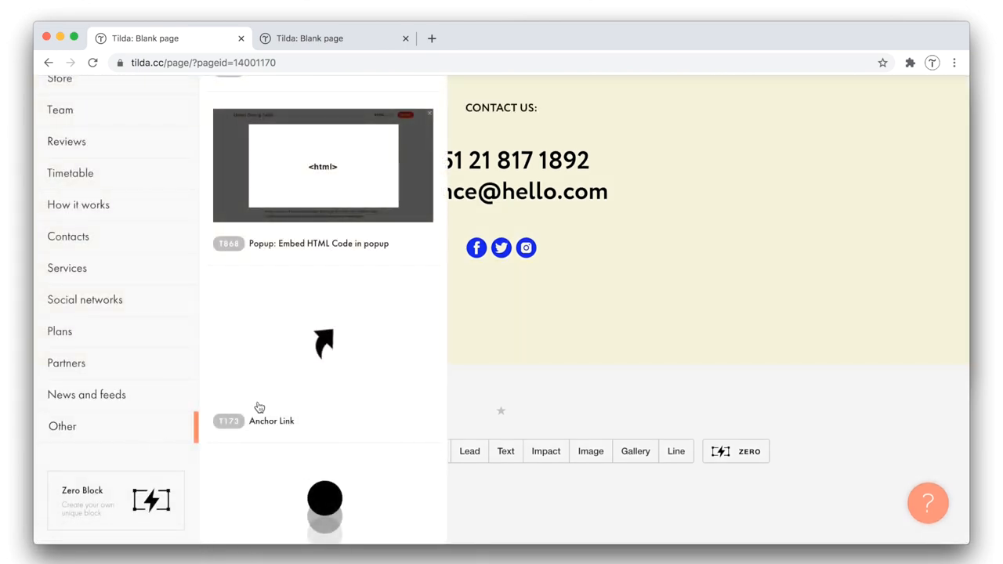
{"action": "scroll", "coordinate": [299, 385], "scroll_direction": "up", "scroll_amount": 1}
{"action": "scroll", "coordinate": [298, 385], "scroll_direction": "down", "scroll_amount": 4}
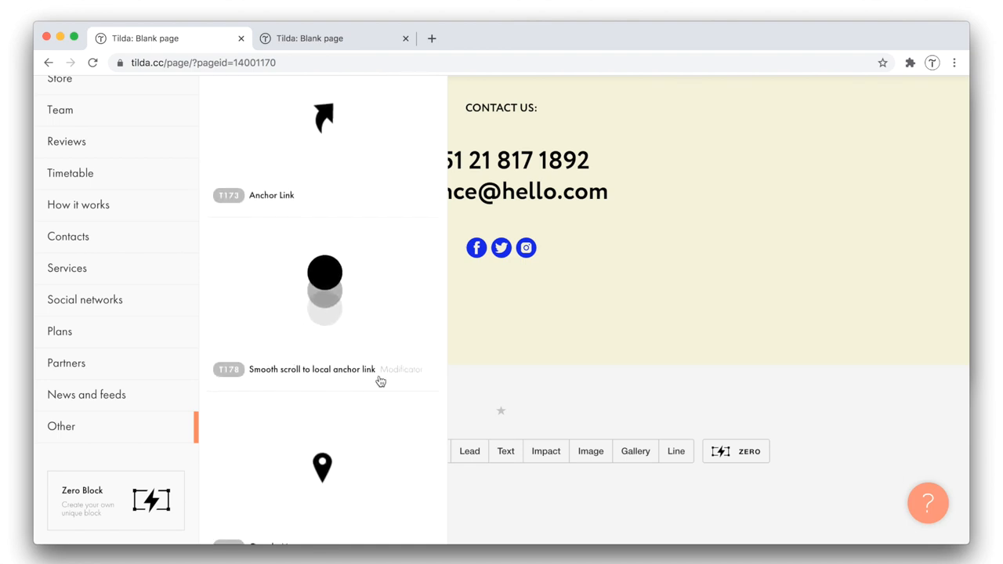
{"action": "left_click", "coordinate": [360, 328]}
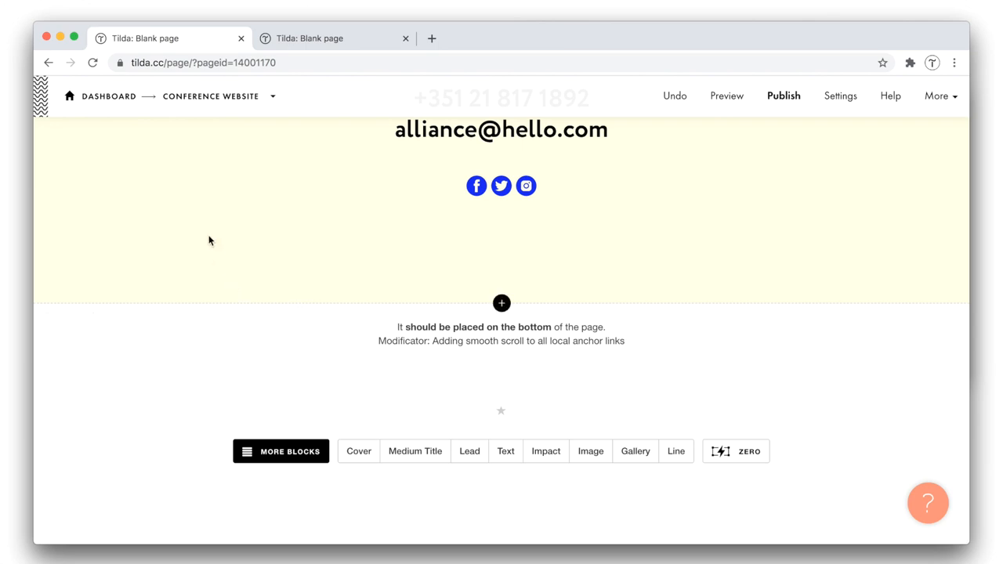
Reload the preview and re-test the Sign up smooth jump to the form.
{"action": "left_click", "coordinate": [314, 39]}
{"action": "scroll", "coordinate": [196, 162], "scroll_direction": "up", "scroll_amount": 10}
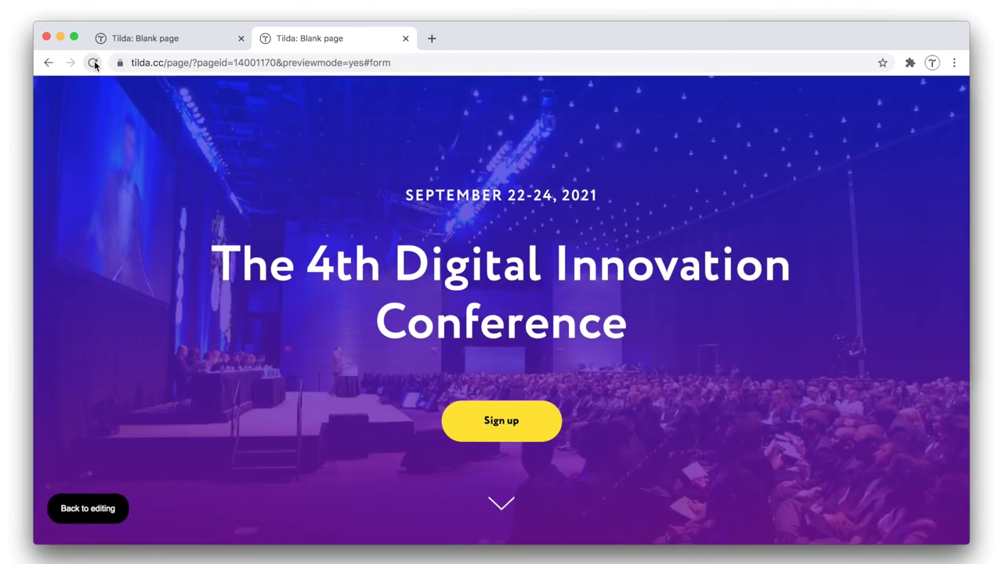
{"action": "left_click", "coordinate": [93, 62]}
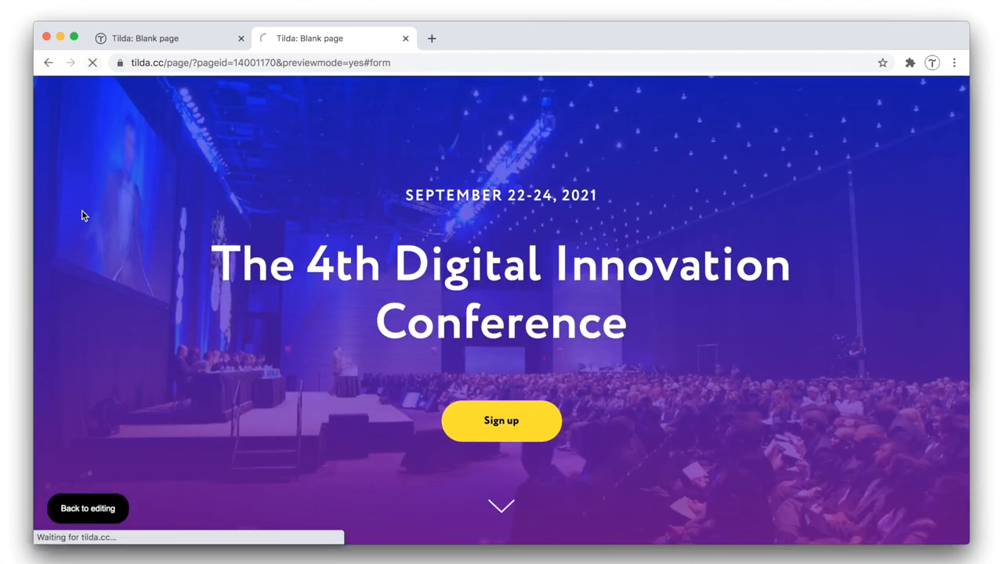
{"action": "left_click", "coordinate": [484, 416]}
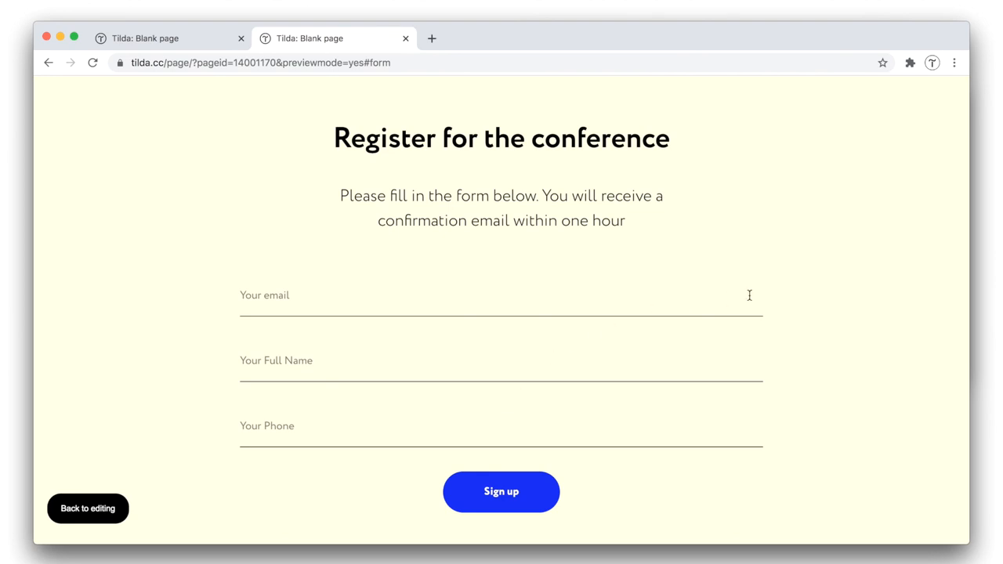
Go to Site settings and review the site's Tilda subdomain field.
{"action": "left_click", "coordinate": [193, 37]}
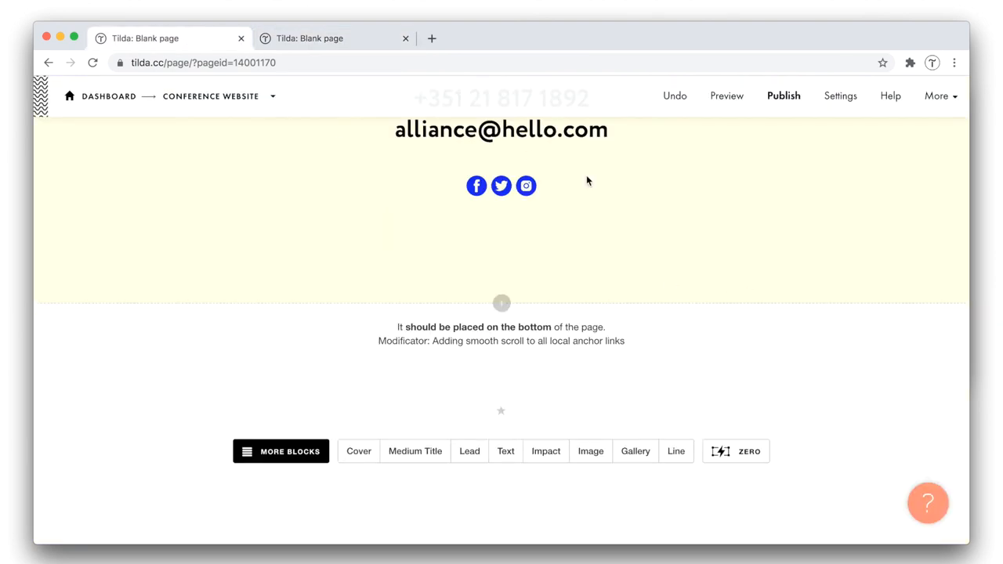
{"action": "left_click", "coordinate": [939, 96]}
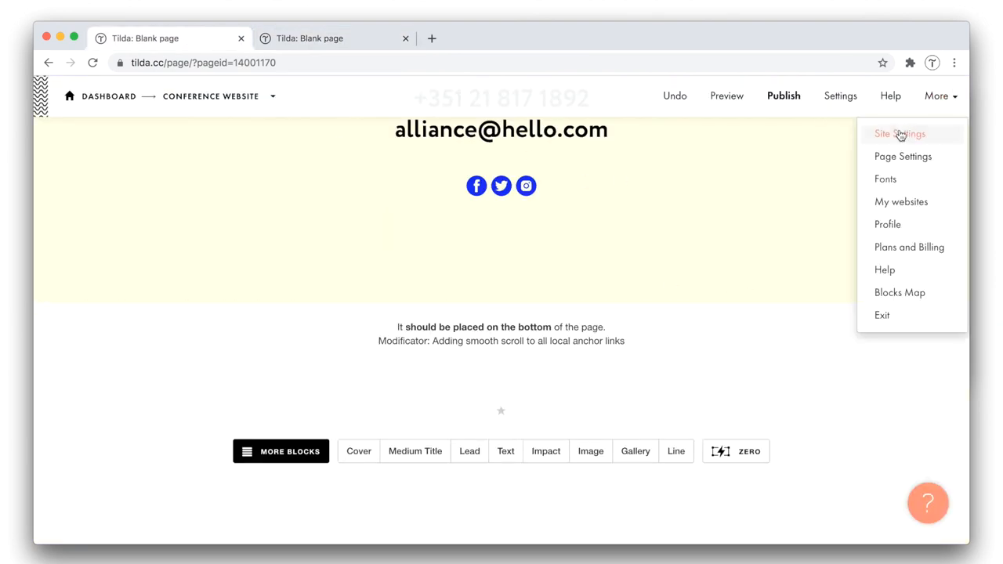
{"action": "left_click", "coordinate": [900, 134]}
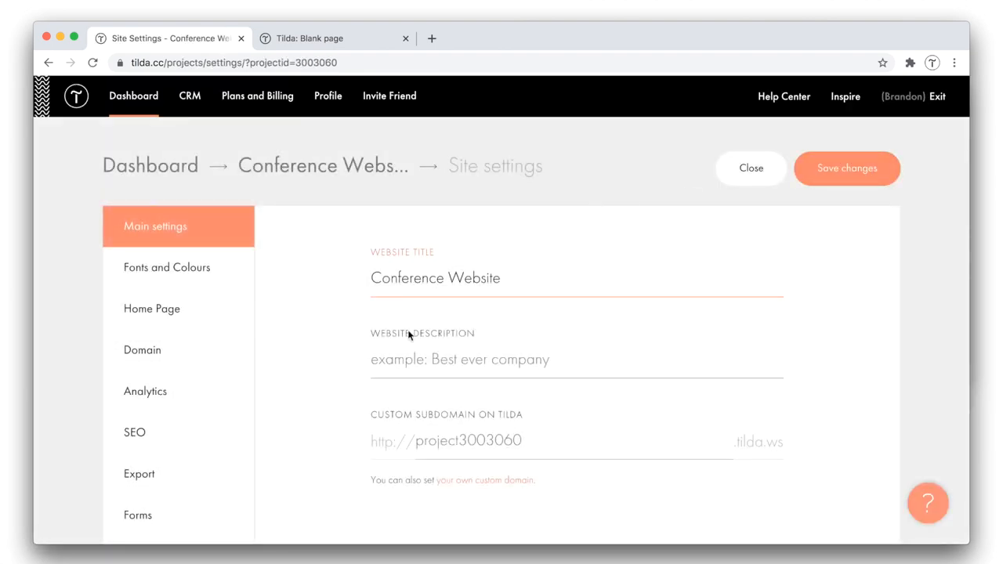
{"action": "left_click", "coordinate": [425, 443]}
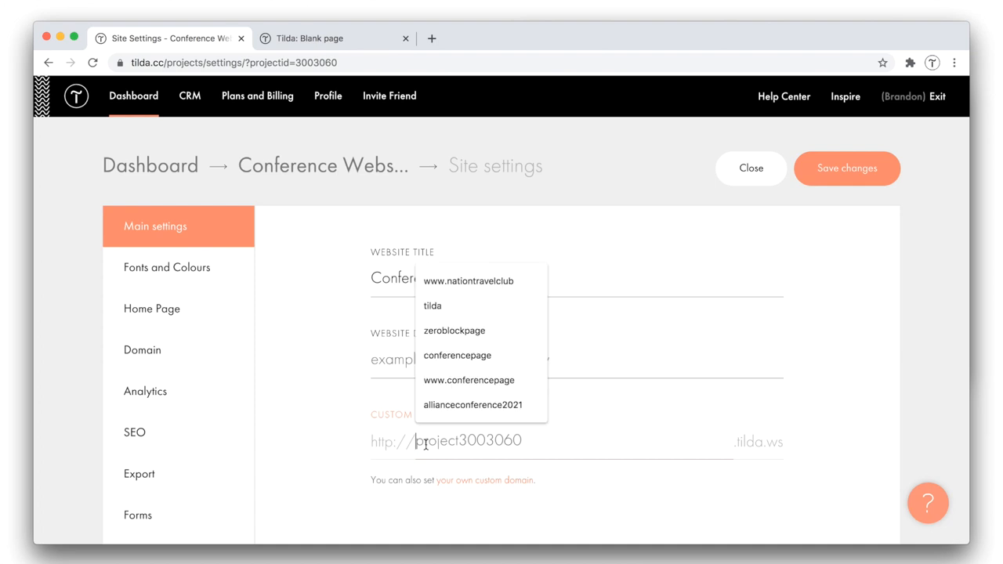
{"action": "type", "text": "alliancecon"}
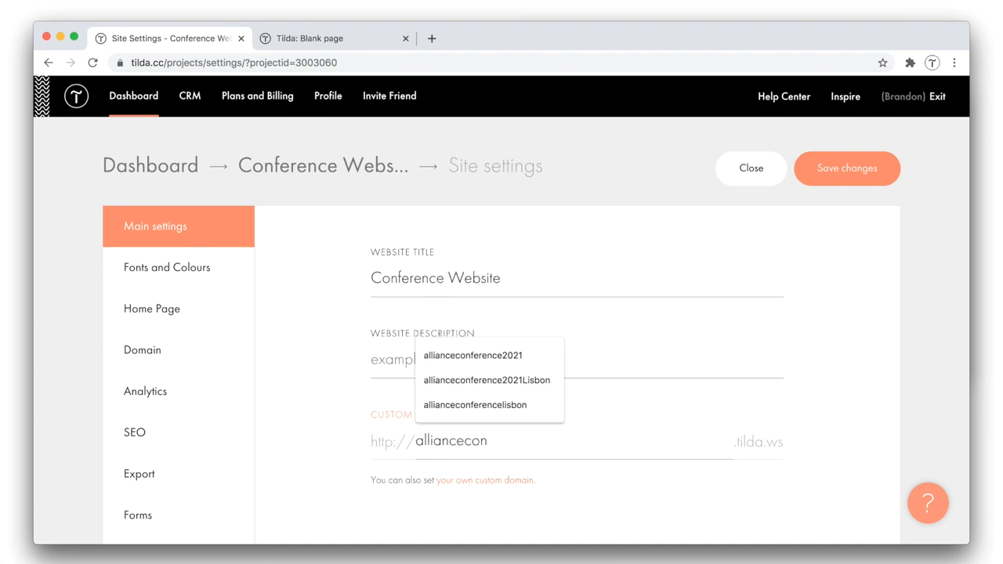
{"action": "type", "text": "f"}
{"action": "type", "text": "selisbon"}
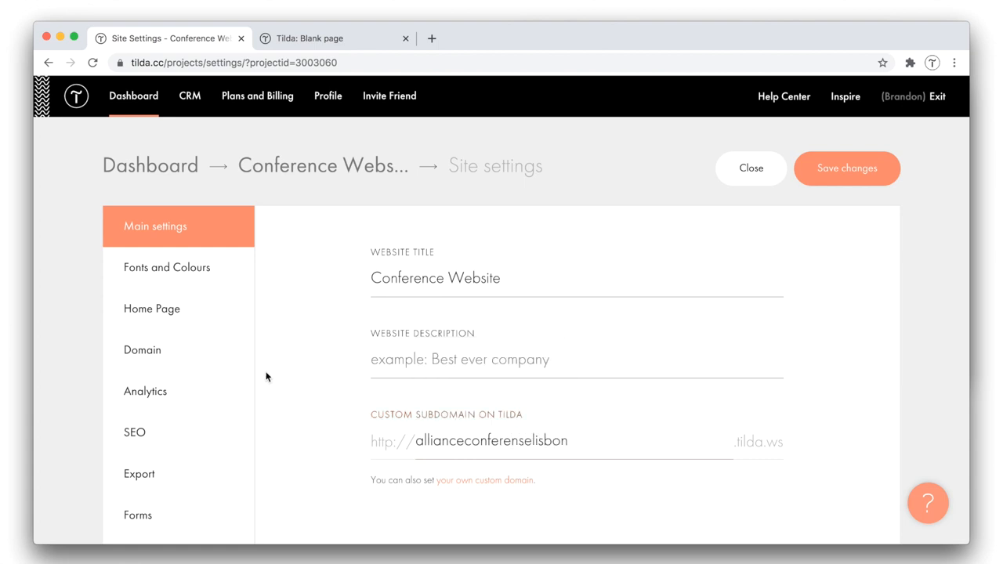
Set the custom domain to allianceconferencelisbon.com and save the site settings.
{"action": "left_click", "coordinate": [188, 350]}
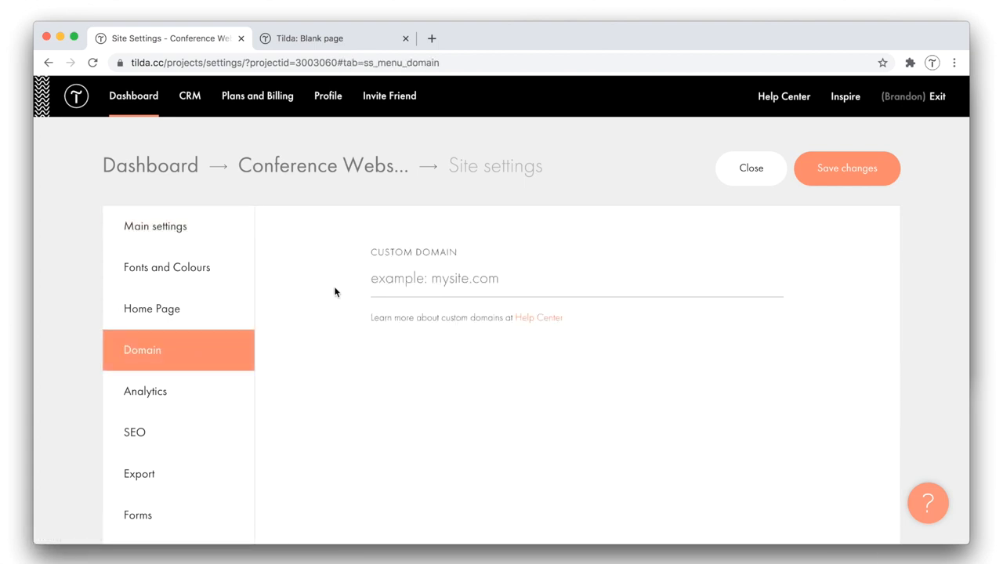
{"action": "left_click", "coordinate": [470, 278]}
{"action": "type", "text": "allianceconferencelisbon.com"}
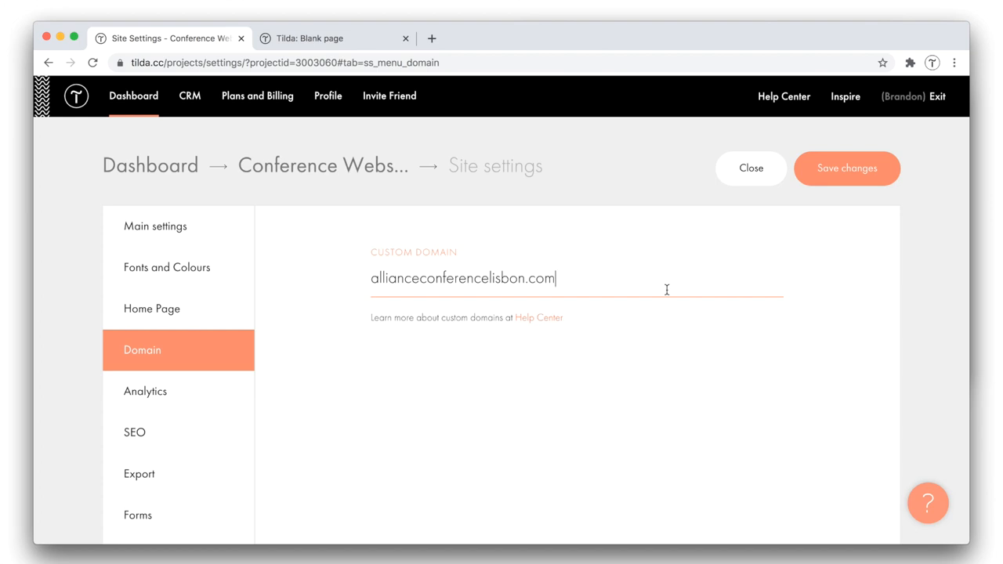
{"action": "left_click", "coordinate": [640, 342]}
{"action": "left_click", "coordinate": [846, 168]}
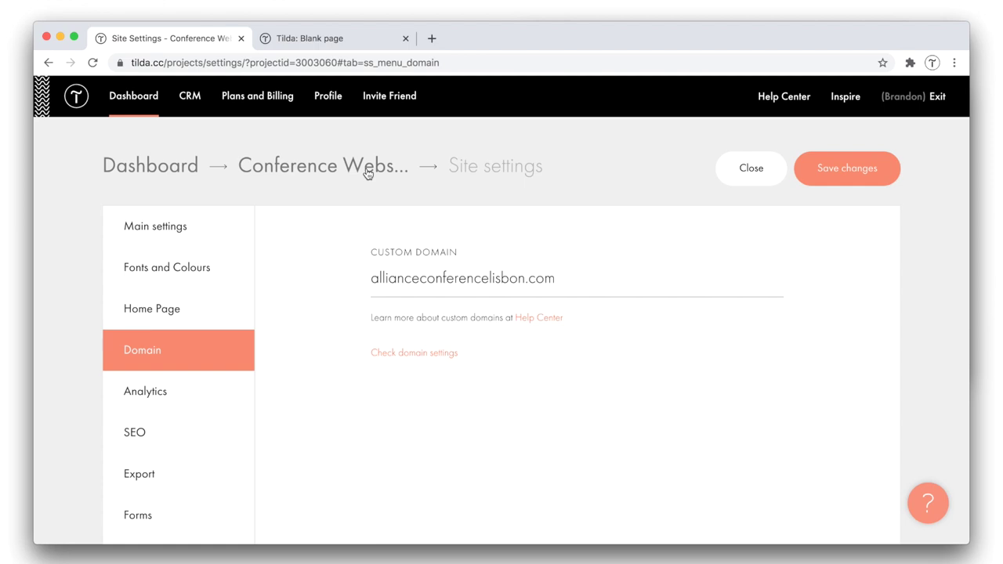
In the page's Settings, title it Lisbon Conference and add the tech conference description.
{"action": "left_click", "coordinate": [369, 168]}
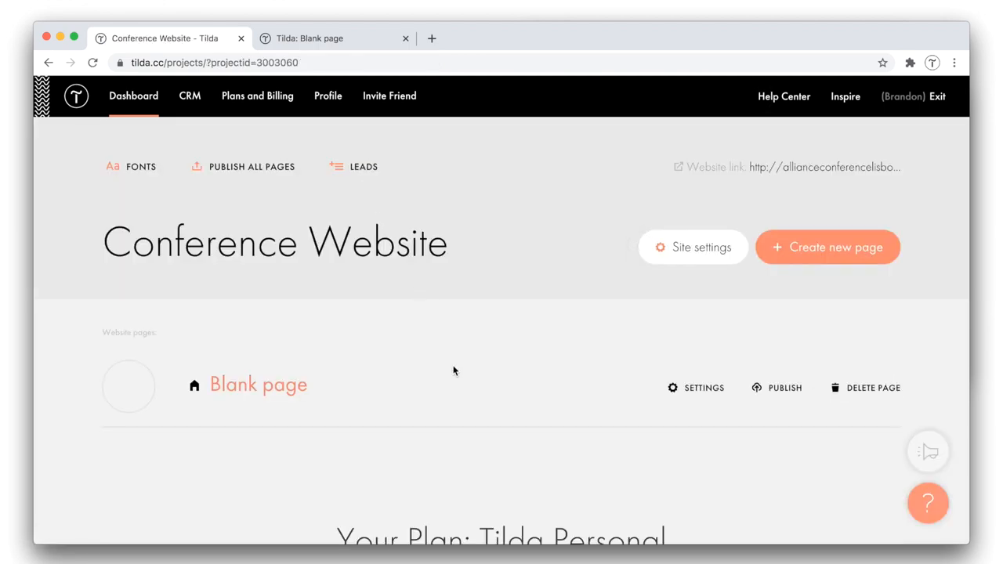
{"action": "scroll", "coordinate": [436, 329], "scroll_direction": "down", "scroll_amount": 3}
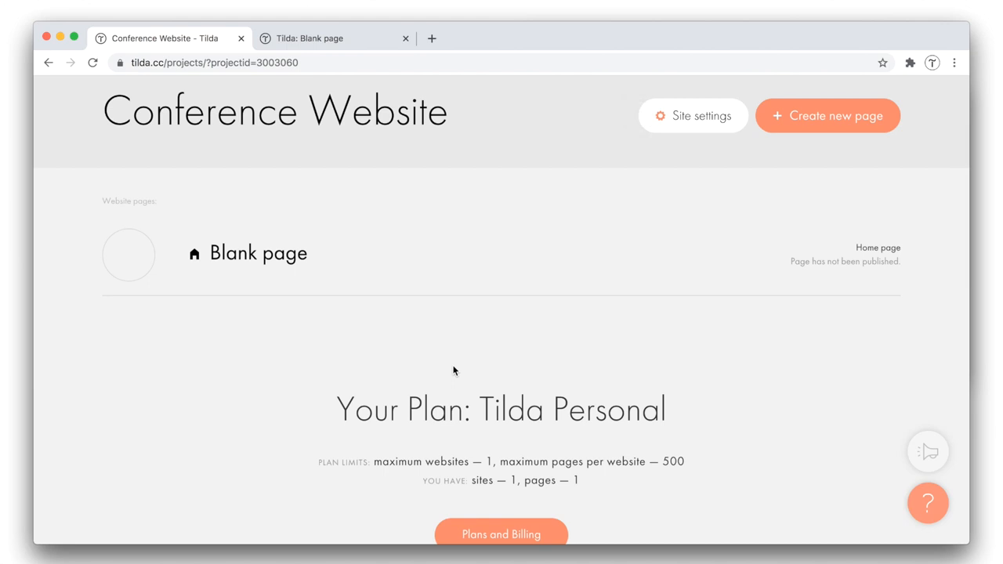
{"action": "scroll", "coordinate": [454, 371], "scroll_direction": "down", "scroll_amount": 1}
{"action": "left_click", "coordinate": [704, 250]}
{"action": "type", "text": "Lisbon Conference"}
{"action": "left_click", "coordinate": [329, 351]}
{"action": "type", "text": "Tech Confr"}
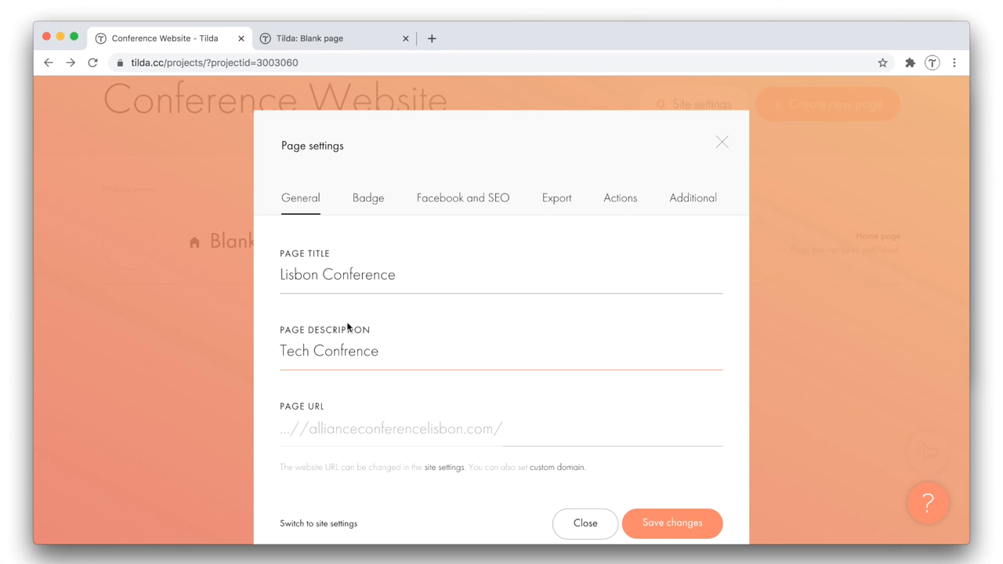
Upload 3R.jpg as the page thumbnail badge and save the page settings.
{"action": "left_click", "coordinate": [369, 199]}
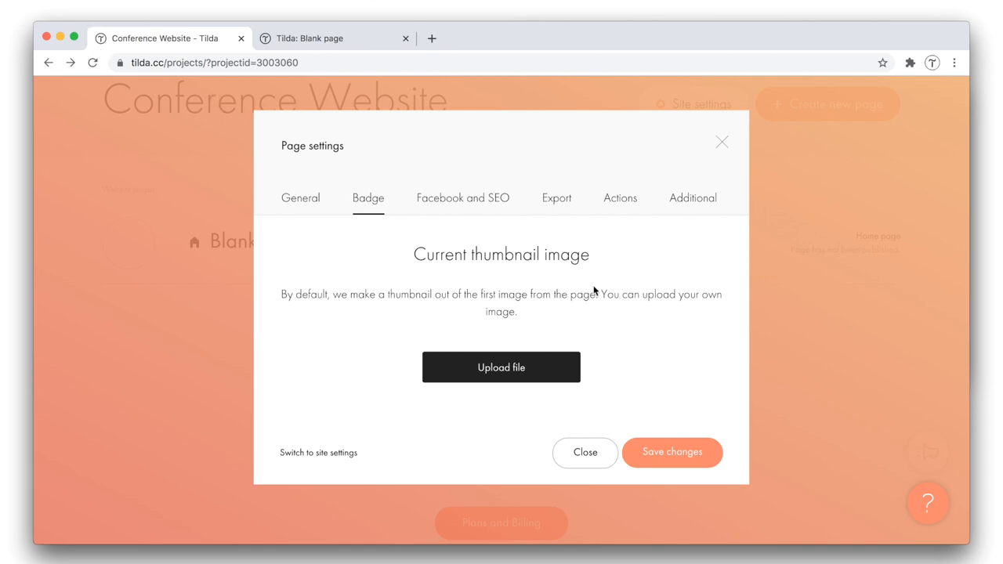
{"action": "key", "text": "super+Tab"}
{"action": "left_click_drag", "start_coordinate": [906, 152], "coordinate": [501, 366]}
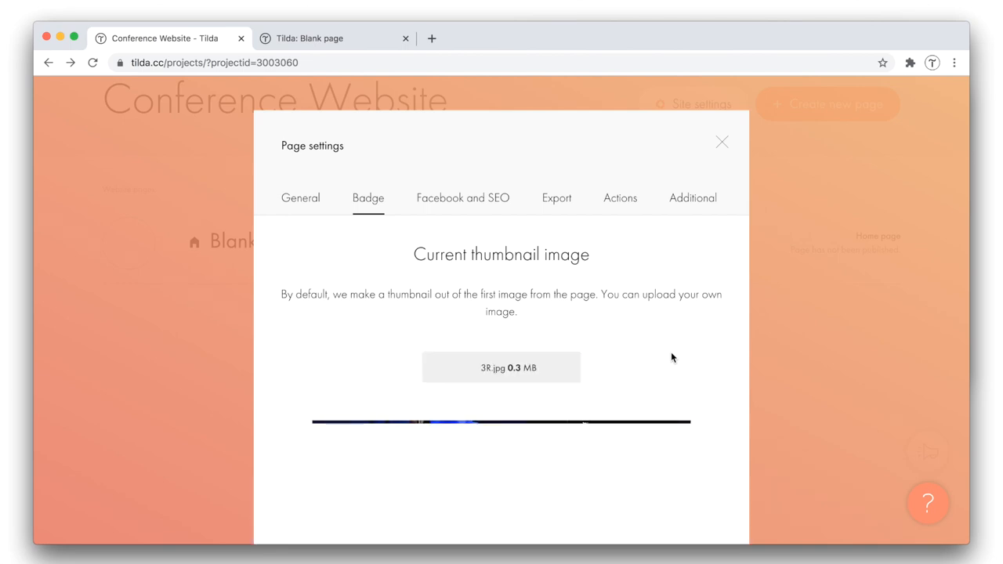
{"action": "scroll", "coordinate": [671, 357], "scroll_direction": "down", "scroll_amount": 5}
{"action": "left_click", "coordinate": [685, 505]}
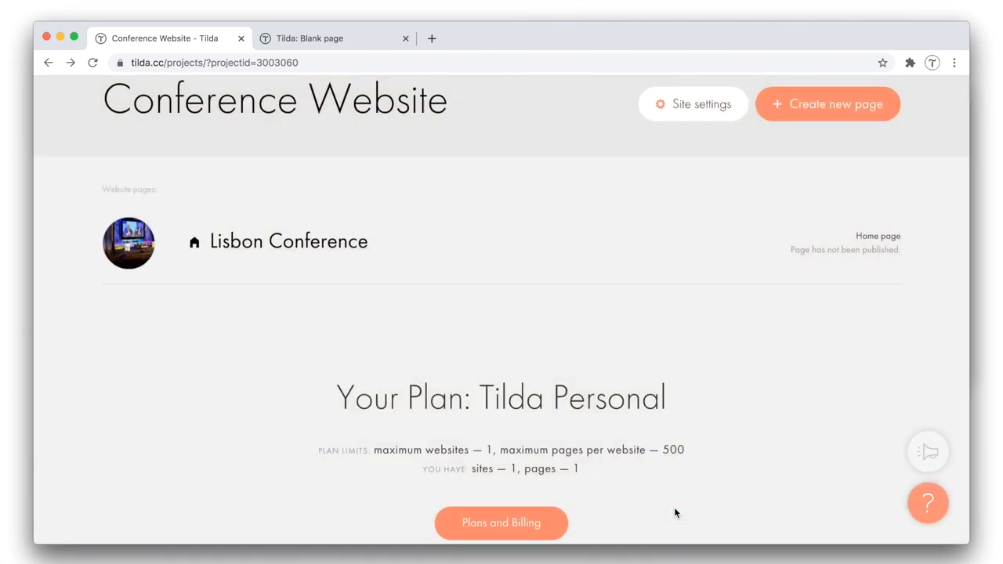
{"action": "mouse_move", "coordinate": [501, 385]}
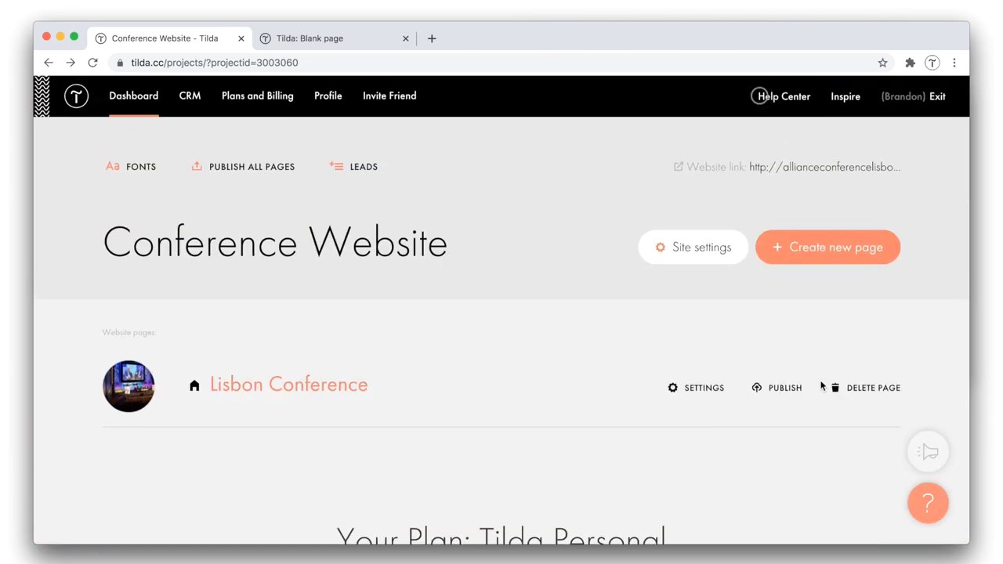
Publish the Lisbon Conference page and review it live on its tilda.ws address.
{"action": "left_click", "coordinate": [802, 389]}
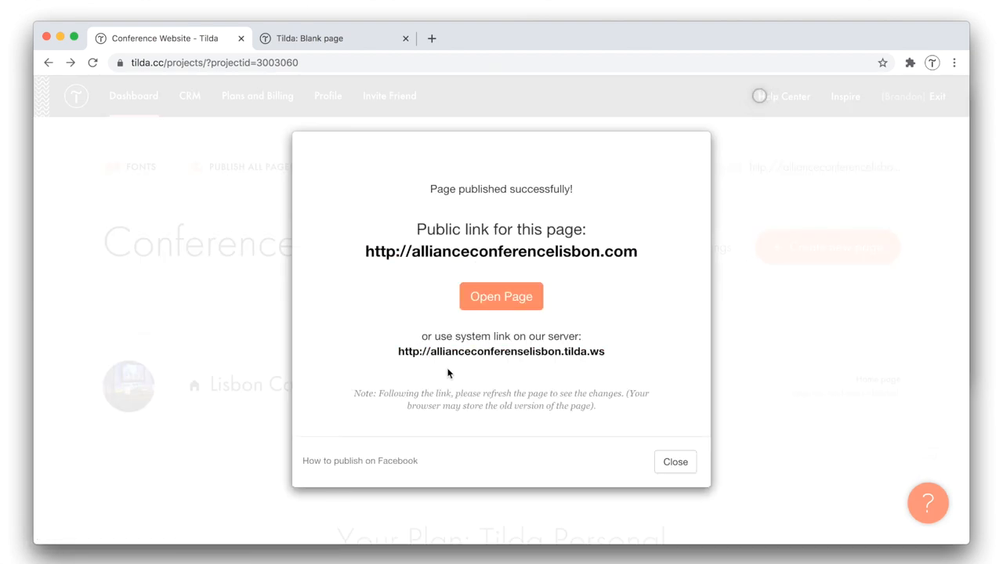
{"action": "left_click", "coordinate": [560, 356]}
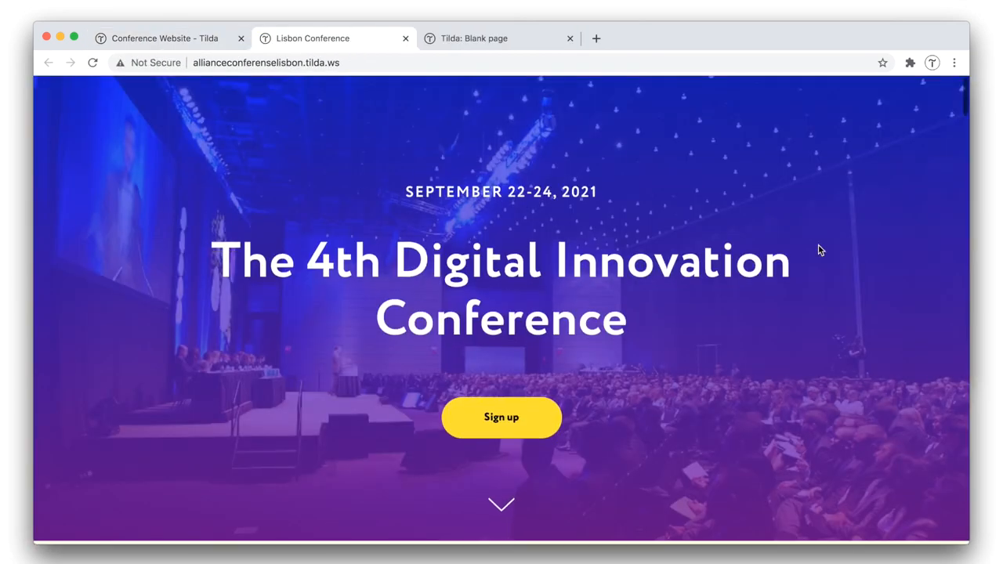
{"action": "scroll", "coordinate": [820, 250], "scroll_direction": "down", "scroll_amount": 10}
{"action": "scroll", "coordinate": [820, 250], "scroll_direction": "down", "scroll_amount": 10}
{"action": "scroll", "coordinate": [819, 250], "scroll_direction": "down", "scroll_amount": 10}
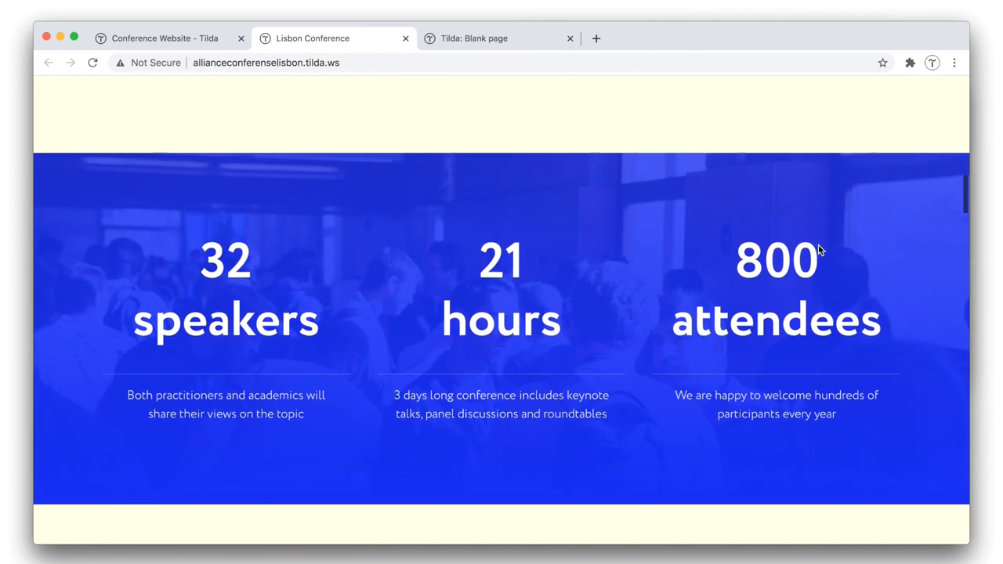
{"action": "scroll", "coordinate": [820, 250], "scroll_direction": "down", "scroll_amount": 10}
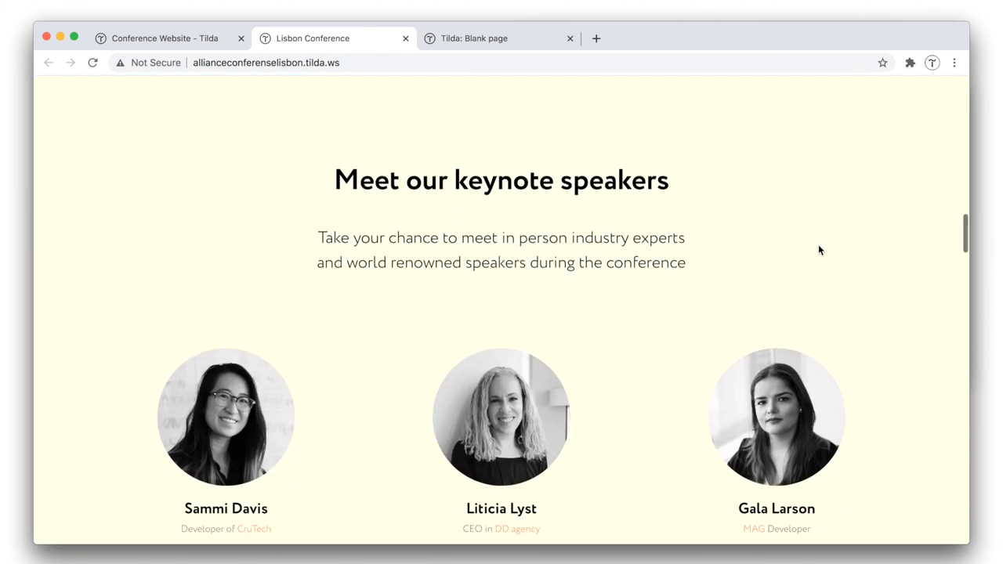
{"action": "scroll", "coordinate": [818, 244], "scroll_direction": "down", "scroll_amount": 10}
{"action": "scroll", "coordinate": [819, 250], "scroll_direction": "down", "scroll_amount": 10}
{"action": "scroll", "coordinate": [819, 249], "scroll_direction": "down", "scroll_amount": 10}
{"action": "scroll", "coordinate": [819, 250], "scroll_direction": "down", "scroll_amount": 5}
{"action": "scroll", "coordinate": [902, 363], "scroll_direction": "down", "scroll_amount": 6}
{"action": "scroll", "coordinate": [919, 397], "scroll_direction": "down", "scroll_amount": 5}
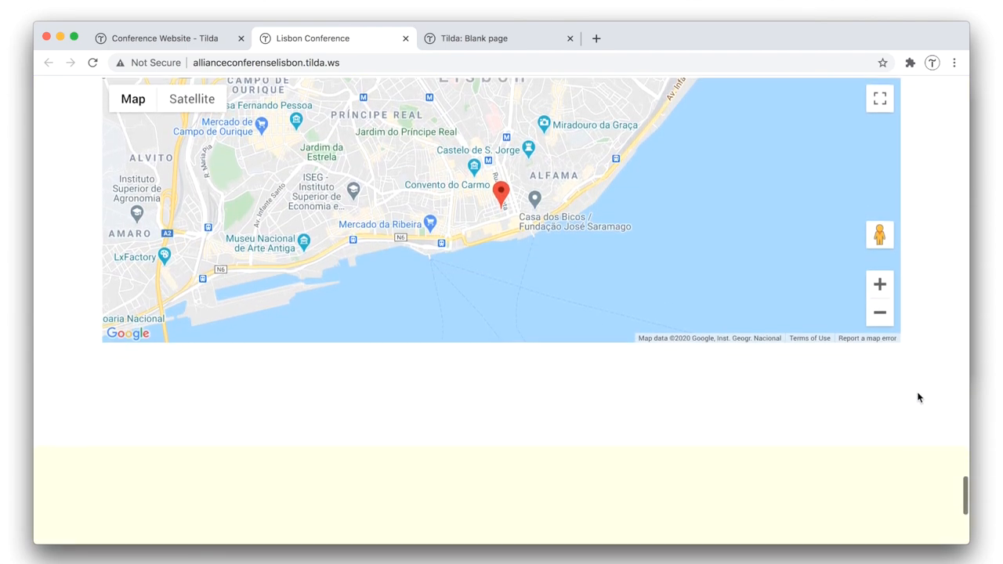
{"action": "scroll", "coordinate": [919, 397], "scroll_direction": "down", "scroll_amount": 5}
{"action": "scroll", "coordinate": [919, 397], "scroll_direction": "down", "scroll_amount": 2}
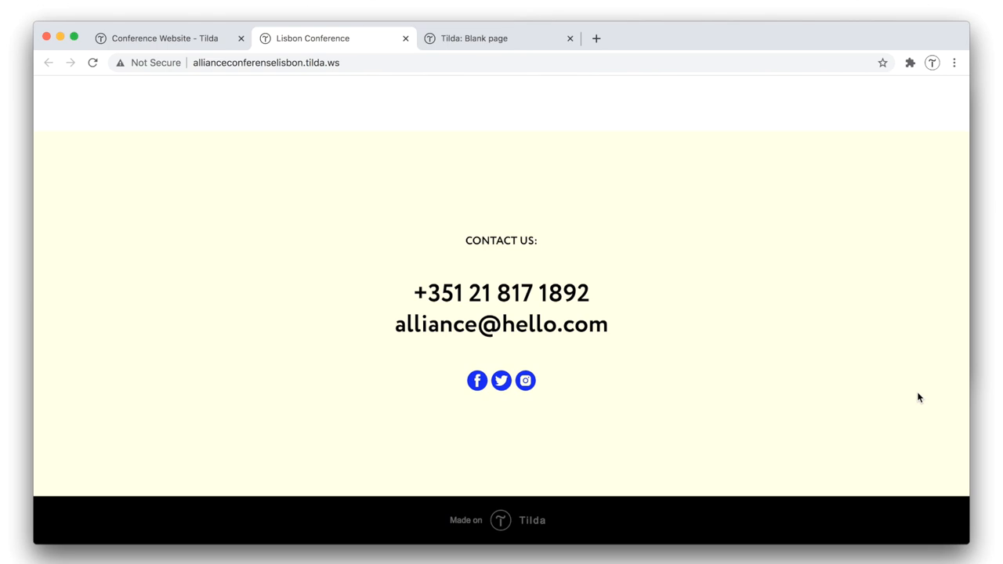
{"action": "scroll", "coordinate": [913, 317], "scroll_direction": "up", "scroll_amount": 6}
{"action": "scroll", "coordinate": [917, 310], "scroll_direction": "up", "scroll_amount": 6}
{"action": "scroll", "coordinate": [918, 311], "scroll_direction": "up", "scroll_amount": 6}
{"action": "scroll", "coordinate": [917, 310], "scroll_direction": "up", "scroll_amount": 5}
{"action": "scroll", "coordinate": [919, 315], "scroll_direction": "up", "scroll_amount": 6}
{"action": "scroll", "coordinate": [919, 315], "scroll_direction": "up", "scroll_amount": 6}
{"action": "scroll", "coordinate": [918, 315], "scroll_direction": "up", "scroll_amount": 2}
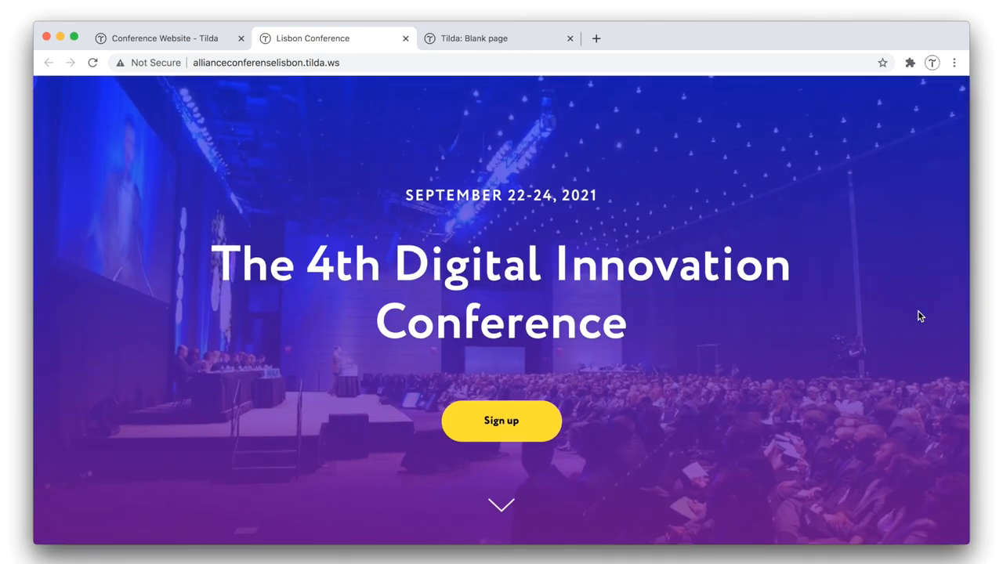
Preview the live conference page at iPhone X size in Chrome DevTools.
{"action": "key", "text": "alt+super+i"}
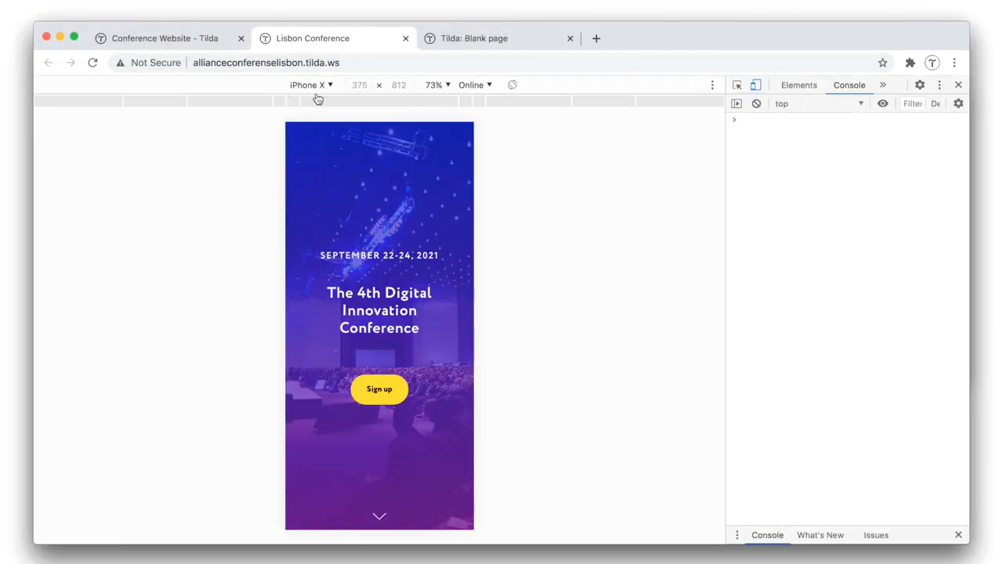
{"action": "scroll", "coordinate": [452, 326], "scroll_direction": "down", "scroll_amount": 3}
{"action": "scroll", "coordinate": [452, 326], "scroll_direction": "down", "scroll_amount": 3}
{"action": "scroll", "coordinate": [452, 326], "scroll_direction": "down", "scroll_amount": 5}
{"action": "scroll", "coordinate": [452, 326], "scroll_direction": "down", "scroll_amount": 5}
{"action": "scroll", "coordinate": [452, 325], "scroll_direction": "down", "scroll_amount": 5}
{"action": "scroll", "coordinate": [452, 326], "scroll_direction": "down", "scroll_amount": 4}
{"action": "scroll", "coordinate": [452, 326], "scroll_direction": "down", "scroll_amount": 5}
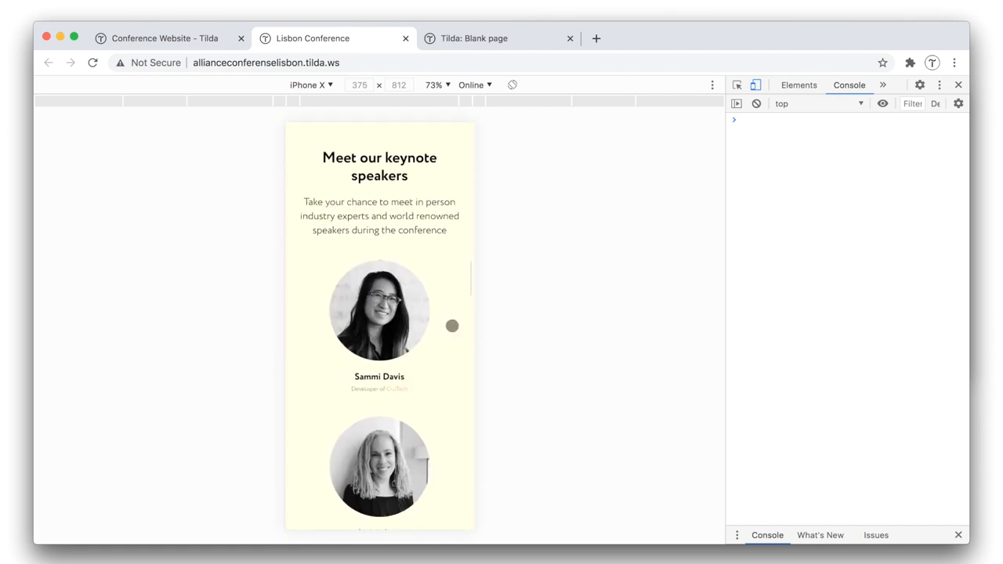
{"action": "scroll", "coordinate": [452, 326], "scroll_direction": "down", "scroll_amount": 2}
{"action": "scroll", "coordinate": [452, 326], "scroll_direction": "down", "scroll_amount": 5}
{"action": "scroll", "coordinate": [452, 326], "scroll_direction": "down", "scroll_amount": 3}
{"action": "scroll", "coordinate": [452, 326], "scroll_direction": "down", "scroll_amount": 5}
{"action": "scroll", "coordinate": [452, 326], "scroll_direction": "down", "scroll_amount": 5}
{"action": "scroll", "coordinate": [452, 326], "scroll_direction": "down", "scroll_amount": 3}
{"action": "scroll", "coordinate": [453, 326], "scroll_direction": "down", "scroll_amount": 5}
{"action": "scroll", "coordinate": [452, 326], "scroll_direction": "down", "scroll_amount": 5}
{"action": "scroll", "coordinate": [452, 326], "scroll_direction": "down", "scroll_amount": 2}
{"action": "scroll", "coordinate": [452, 326], "scroll_direction": "down", "scroll_amount": 5}
{"action": "scroll", "coordinate": [452, 326], "scroll_direction": "down", "scroll_amount": 5}
{"action": "scroll", "coordinate": [452, 326], "scroll_direction": "down", "scroll_amount": 2}
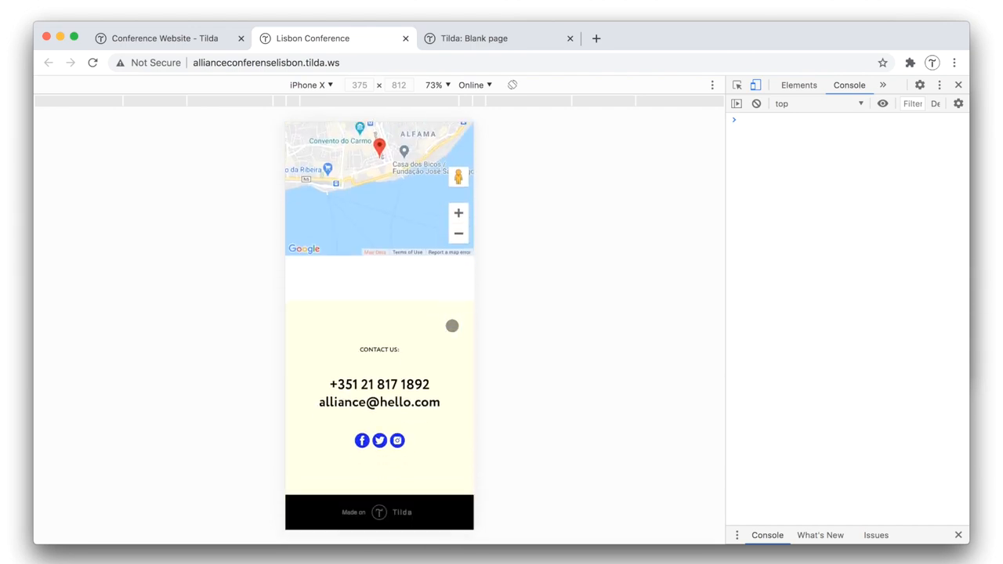
{"action": "scroll", "coordinate": [453, 326], "scroll_direction": "up", "scroll_amount": 10}
{"action": "scroll", "coordinate": [452, 326], "scroll_direction": "up", "scroll_amount": 10}
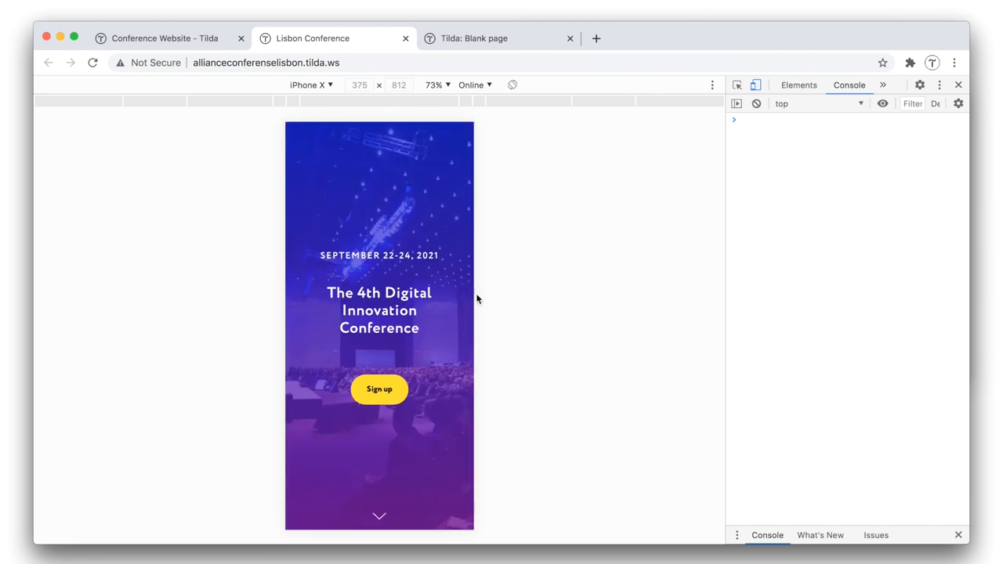